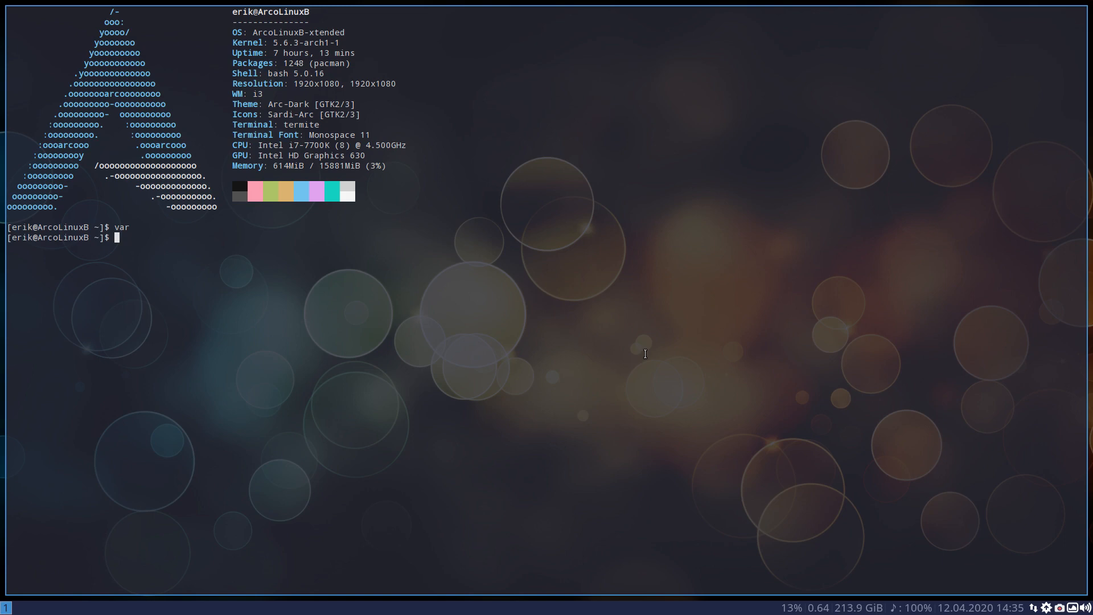
Open the file manager and go to the .config/i3 folder inside the home directory
{"action": "key", "text": "super+shift+Return"}
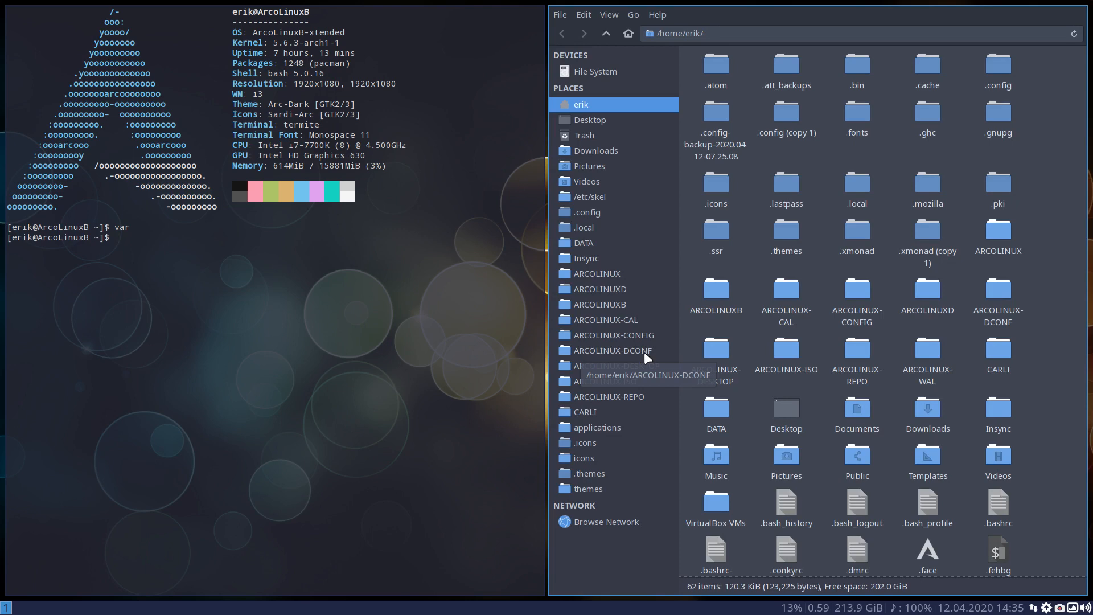
{"action": "double_click", "coordinate": [1002, 71]}
{"action": "double_click", "coordinate": [788, 264]}
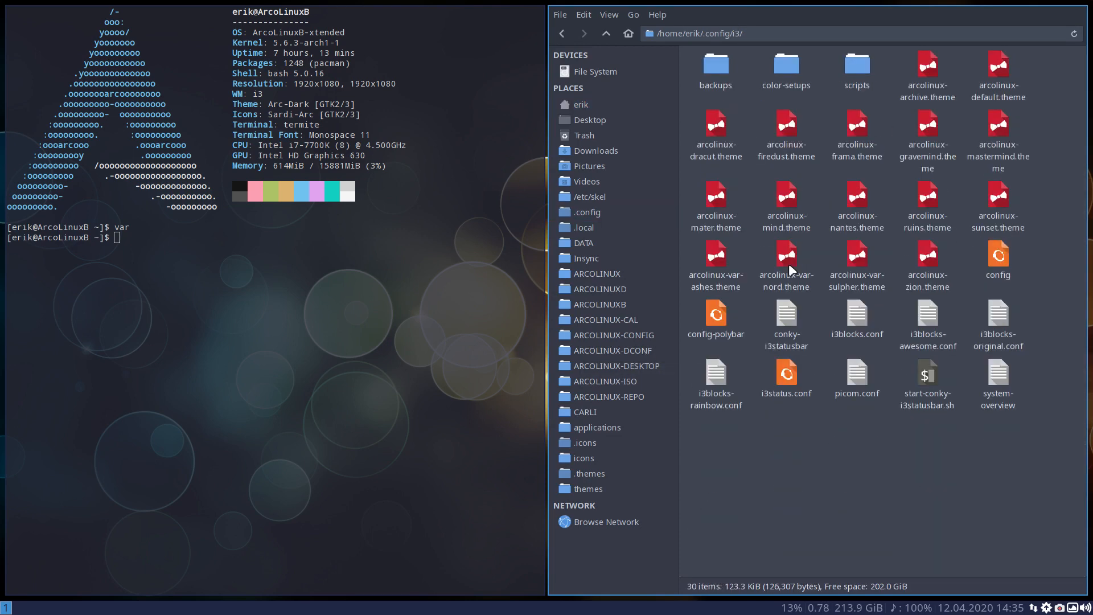
Highlight the range of theme files from arcolinux-archive.theme through arcolinux-zion.theme, then clear the selection
{"action": "left_click", "coordinate": [931, 69]}
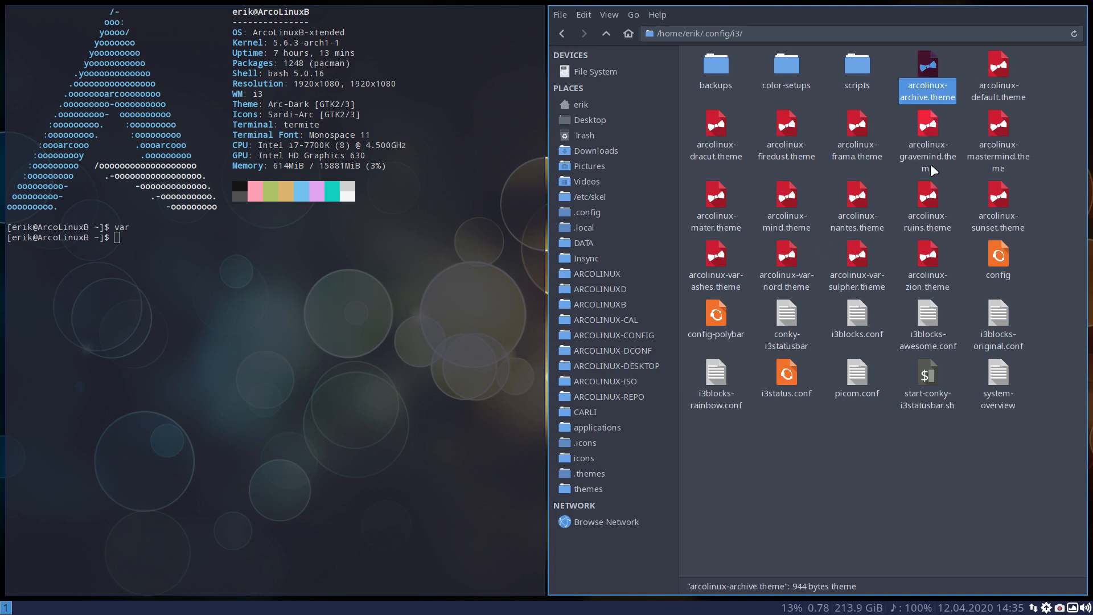
{"action": "left_click", "coordinate": [928, 256]}
{"action": "left_click", "coordinate": [928, 67], "text": "shift"}
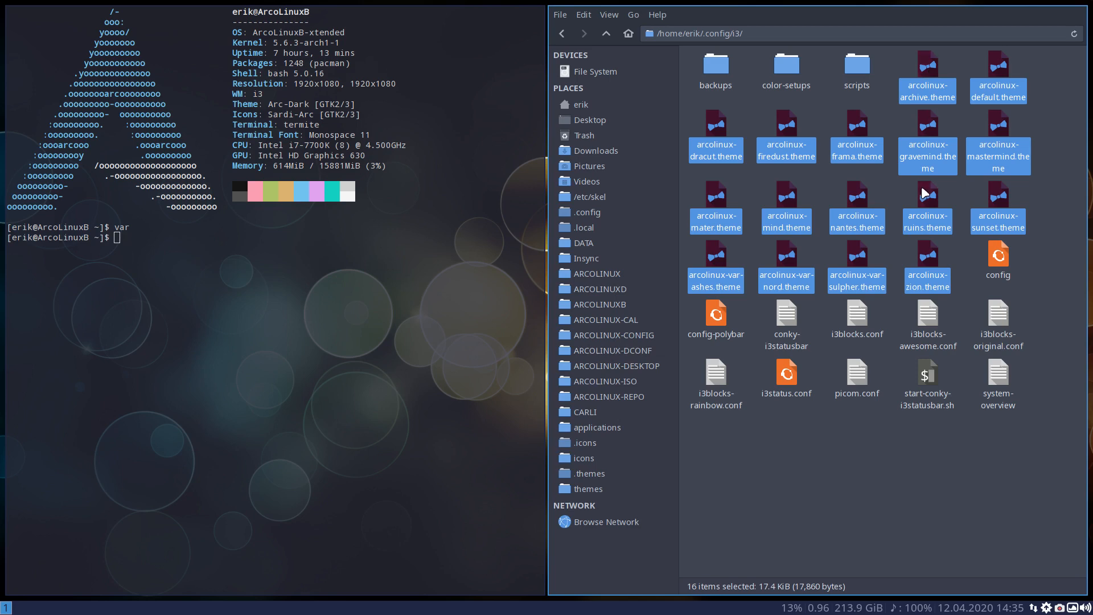
{"action": "left_click", "coordinate": [955, 255]}
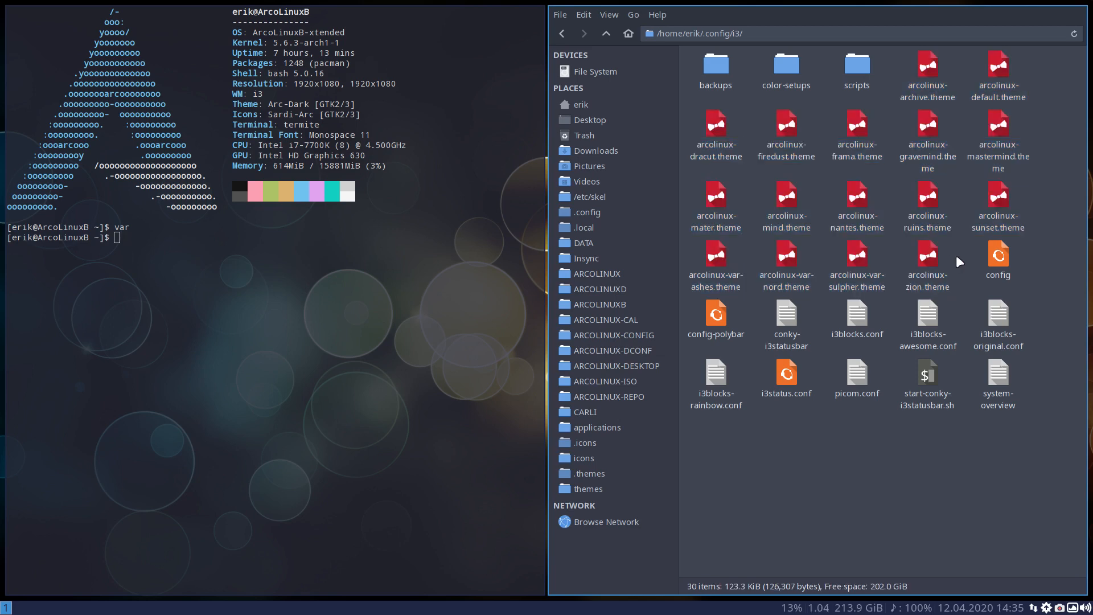
Open arcolinux-zion.theme in the text editor and move the editor window to workspace 2
{"action": "left_click", "coordinate": [934, 257]}
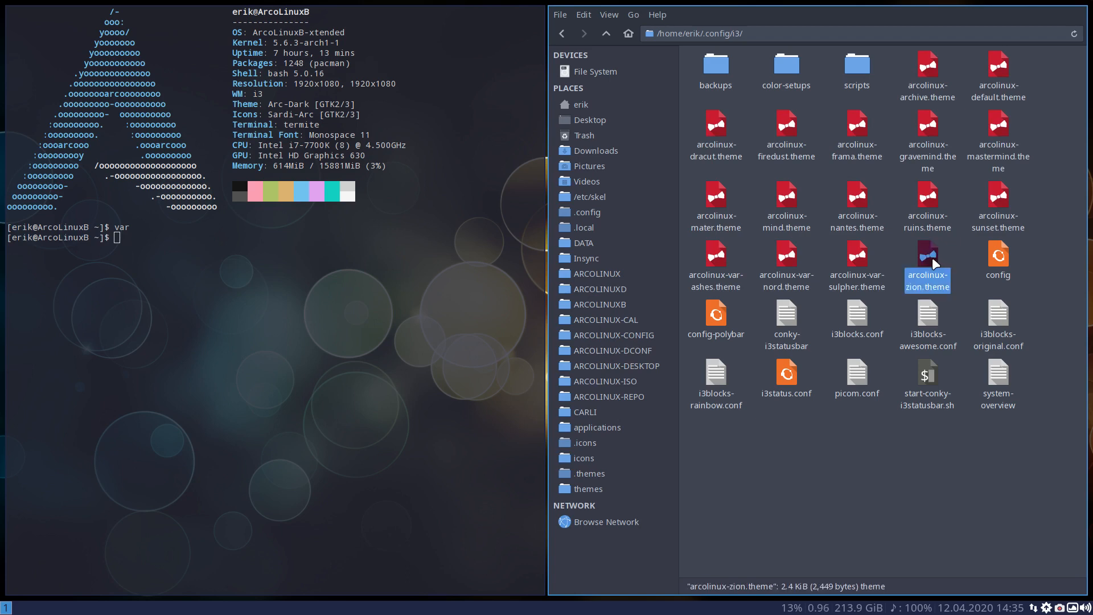
{"action": "right_click", "coordinate": [932, 257]}
{"action": "left_click", "coordinate": [929, 277]}
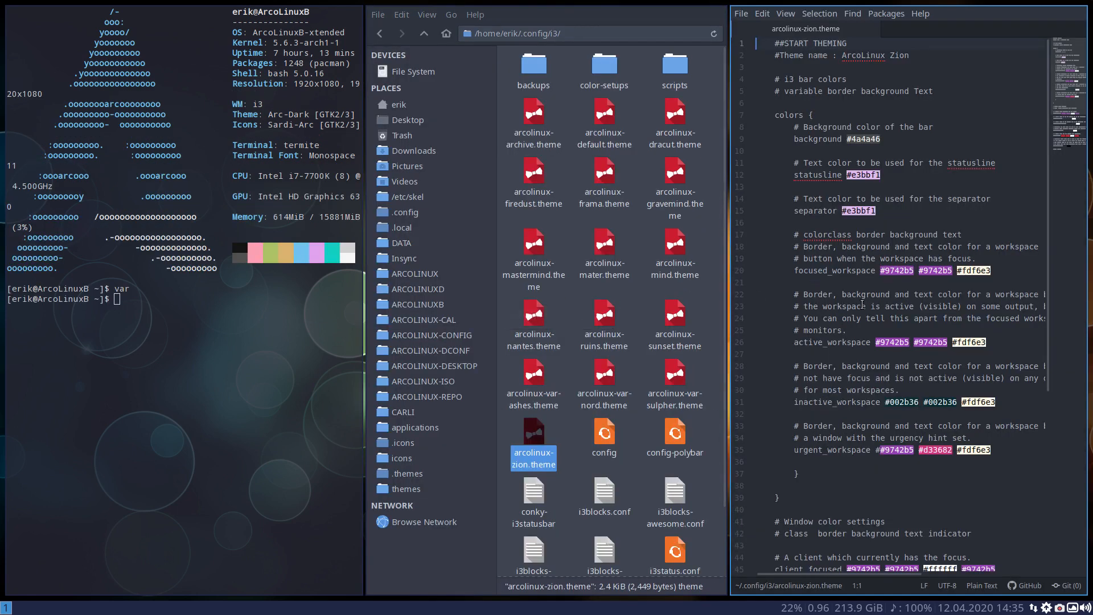
{"action": "key", "text": "super+shift+2"}
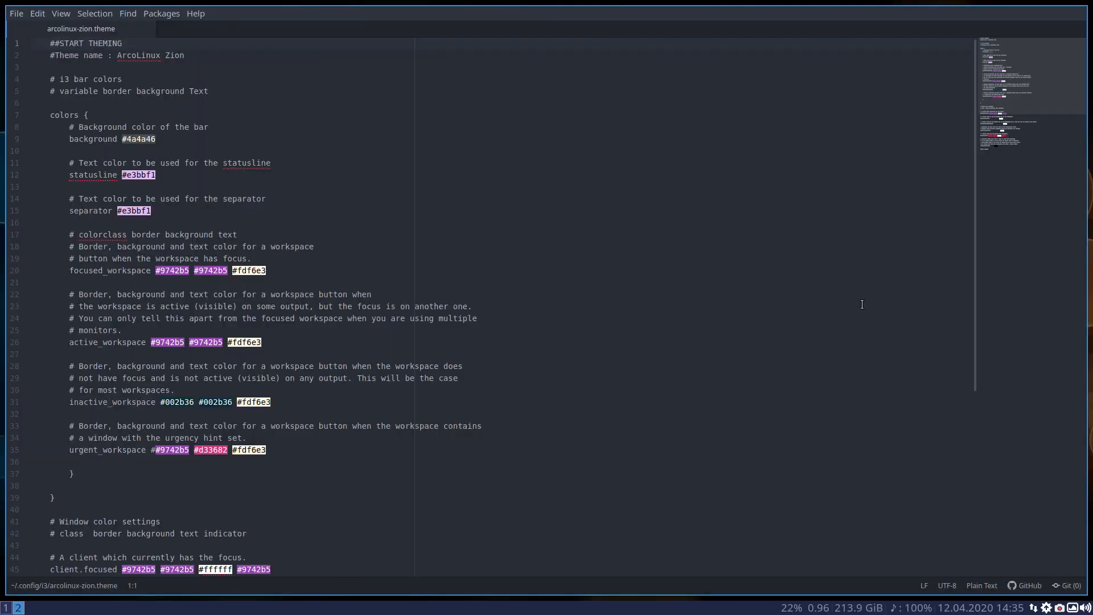
Switch back and forth between workspaces 1 and 2 to compare their bar buttons, ending on workspace 2
{"action": "left_click", "coordinate": [6, 607]}
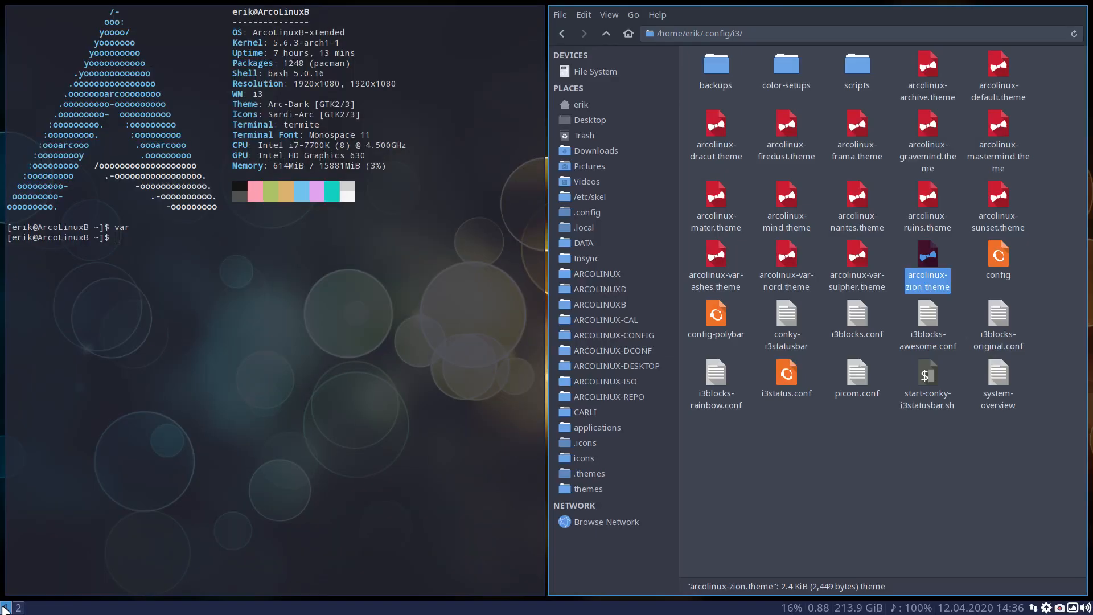
{"action": "left_click", "coordinate": [18, 607]}
{"action": "left_click", "coordinate": [11, 607]}
{"action": "left_click", "coordinate": [17, 608]}
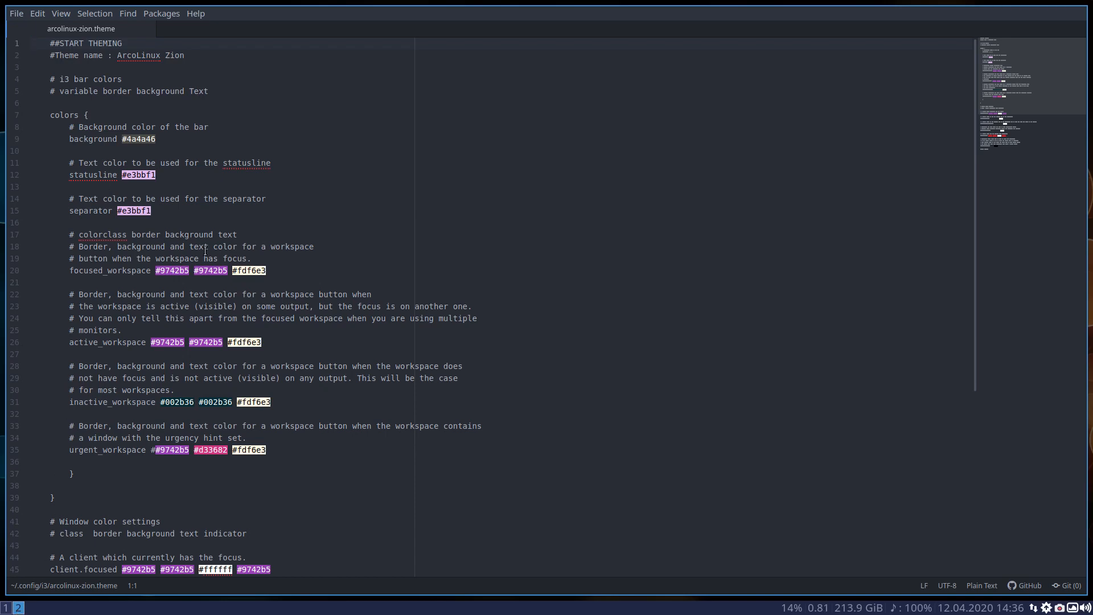
Enlarge the editor text and look through arcolinux-zion.theme from start to end
{"action": "key", "text": "ctrl+equal"}
{"action": "key", "text": "ctrl+equal"}
{"action": "key", "text": "ctrl+equal"}
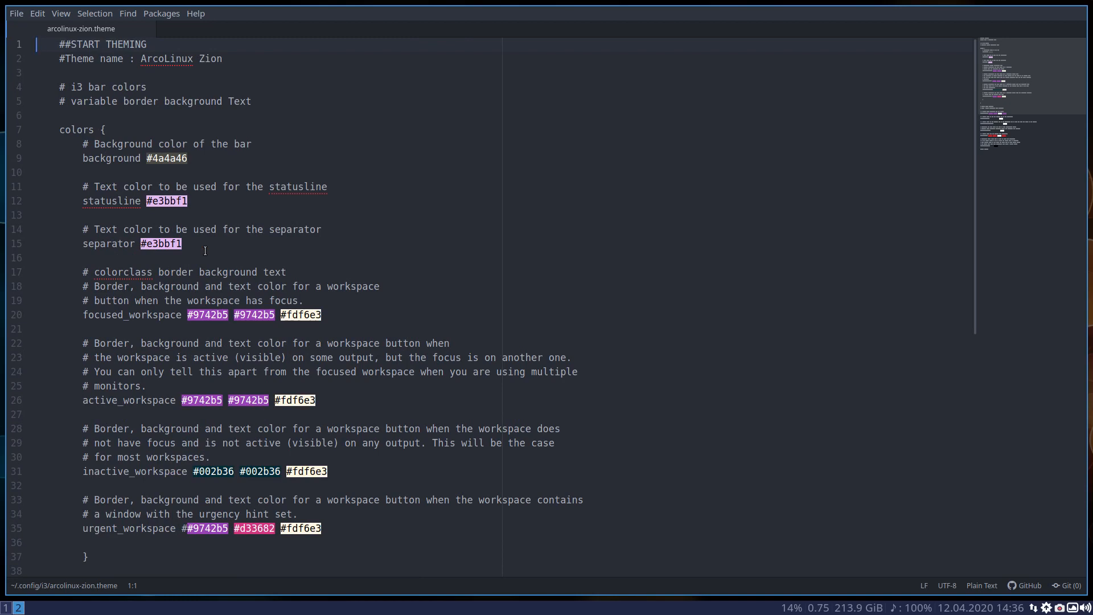
{"action": "scroll", "coordinate": [205, 250], "scroll_direction": "down", "scroll_amount": 10}
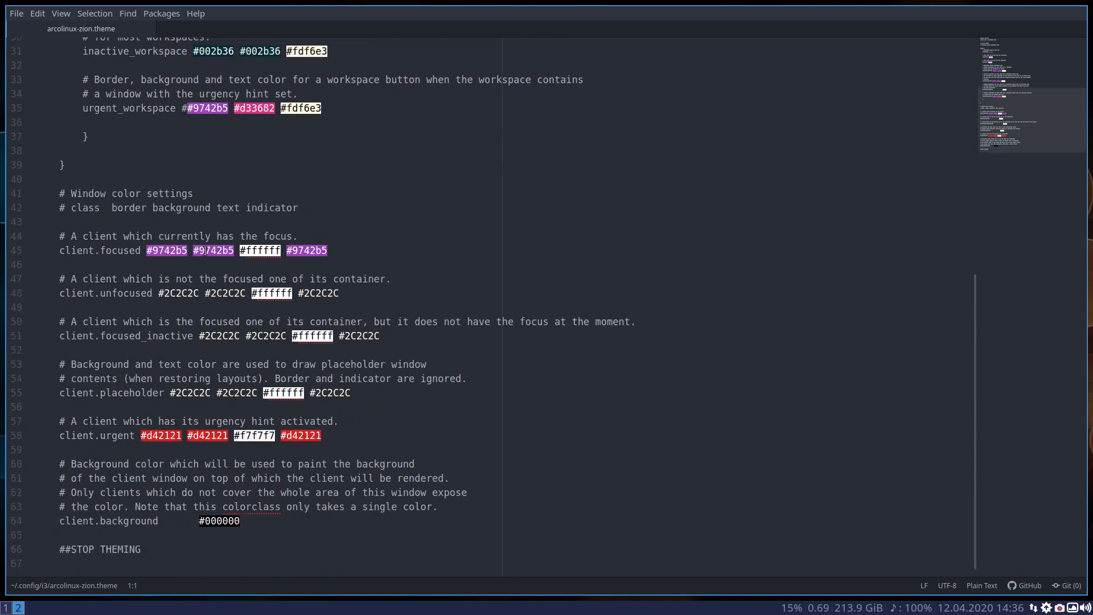
{"action": "scroll", "coordinate": [205, 250], "scroll_direction": "up", "scroll_amount": 10}
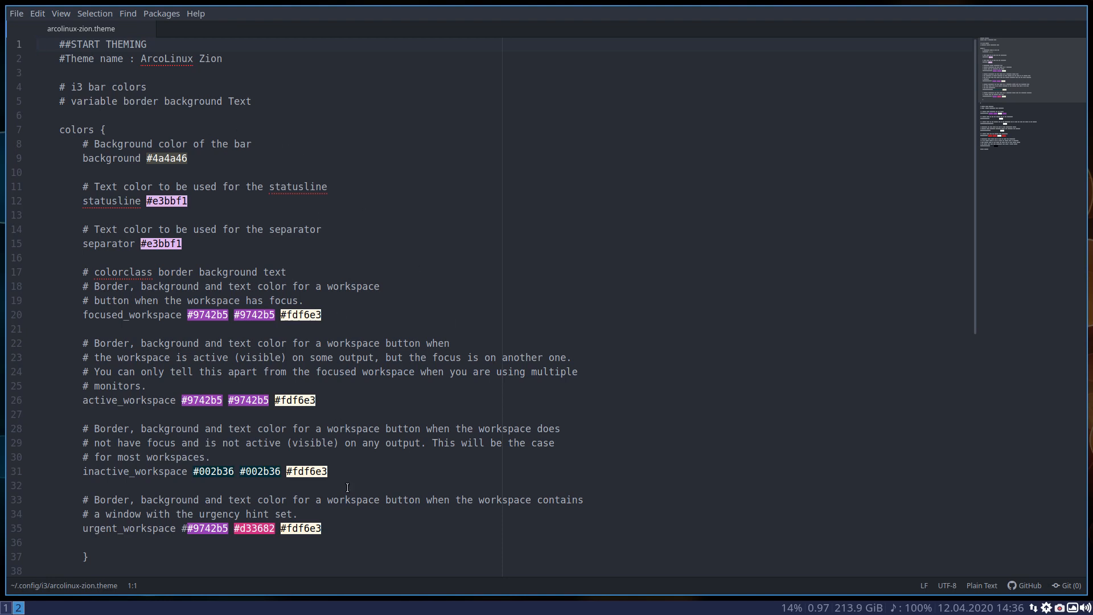
{"action": "scroll", "coordinate": [187, 473], "scroll_direction": "down", "scroll_amount": 1}
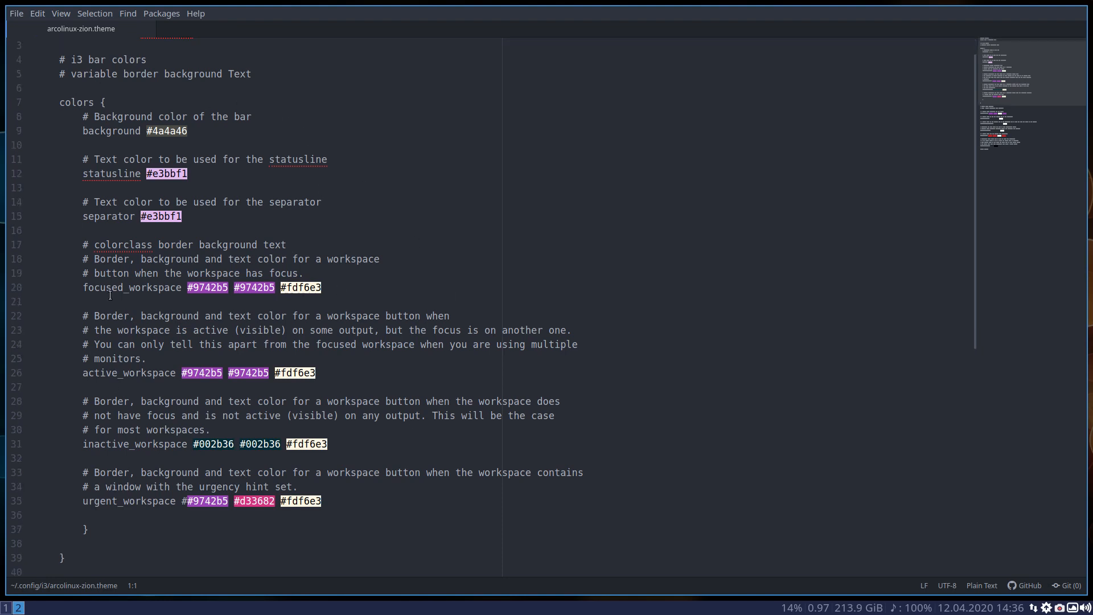
Examine the i3 bar colors block, including the border, background and text colors of the active_workspace line
{"action": "left_click_drag", "start_coordinate": [60, 103], "coordinate": [107, 103]}
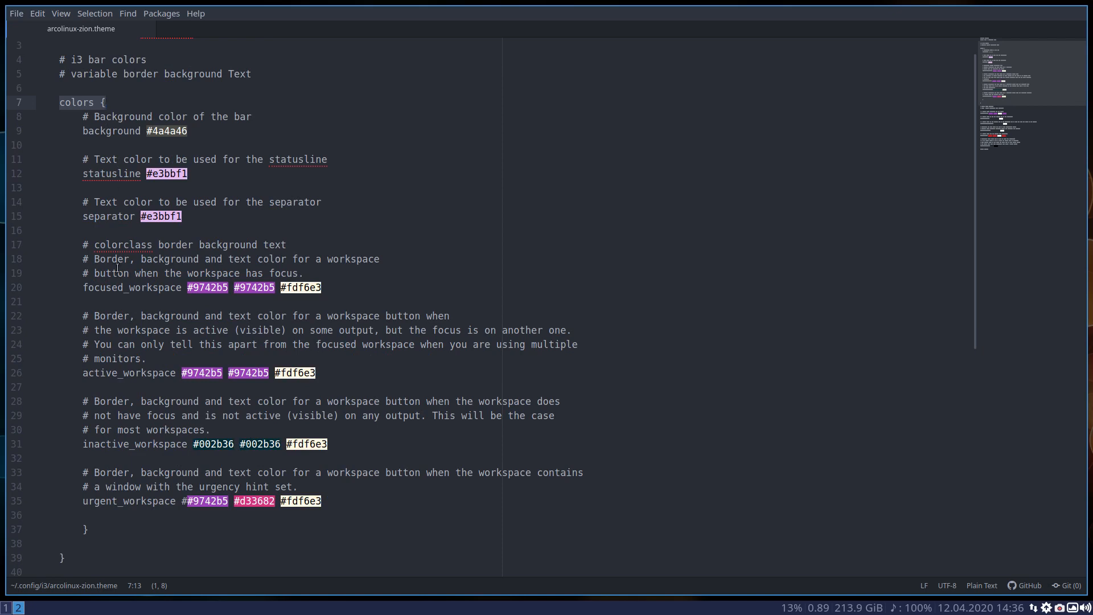
{"action": "left_click_drag", "start_coordinate": [345, 503], "coordinate": [54, 104]}
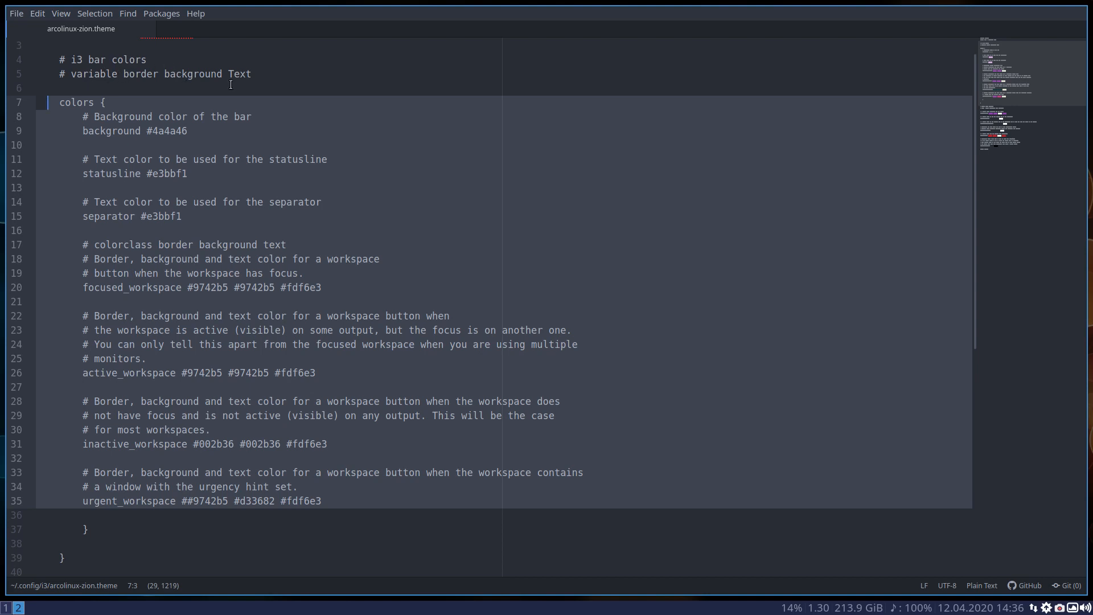
{"action": "scroll", "coordinate": [104, 373], "scroll_direction": "down", "scroll_amount": 1}
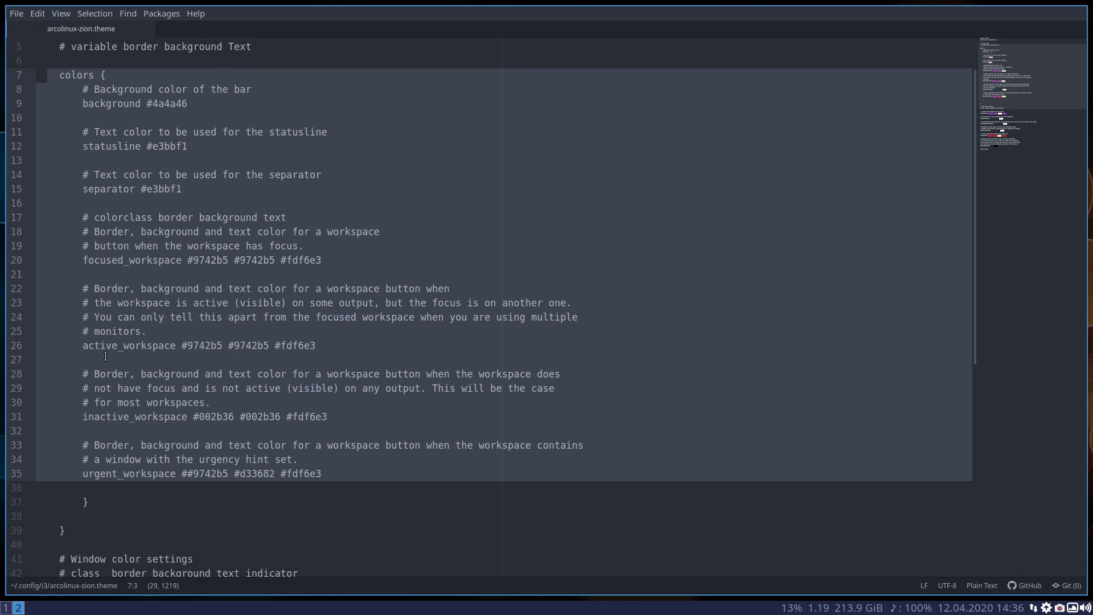
{"action": "left_click", "coordinate": [104, 356]}
{"action": "left_click_drag", "start_coordinate": [88, 345], "coordinate": [171, 345]}
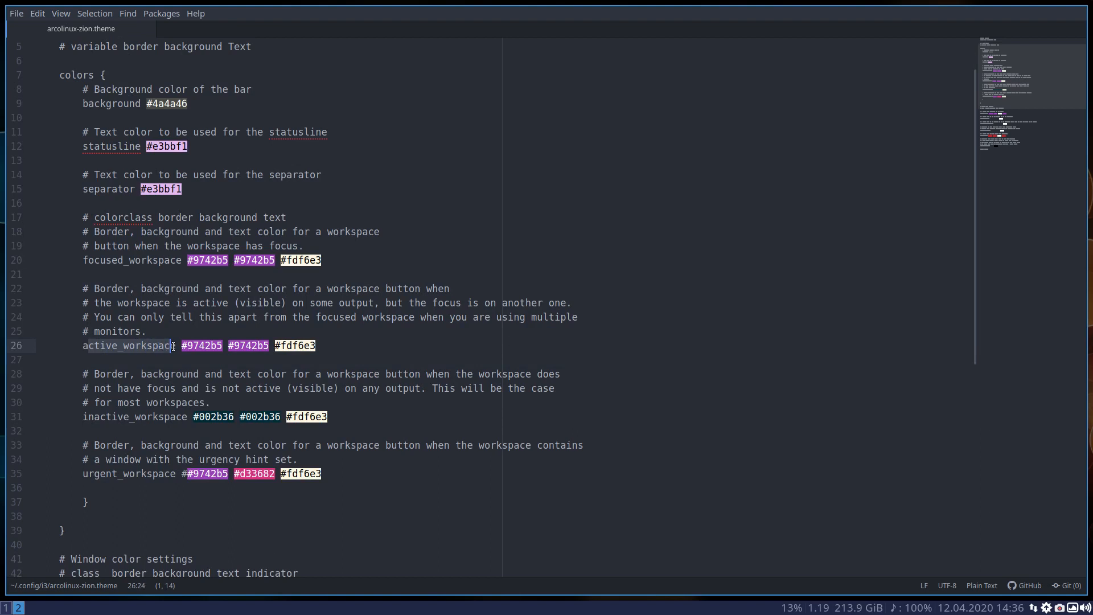
{"action": "left_click", "coordinate": [195, 345]}
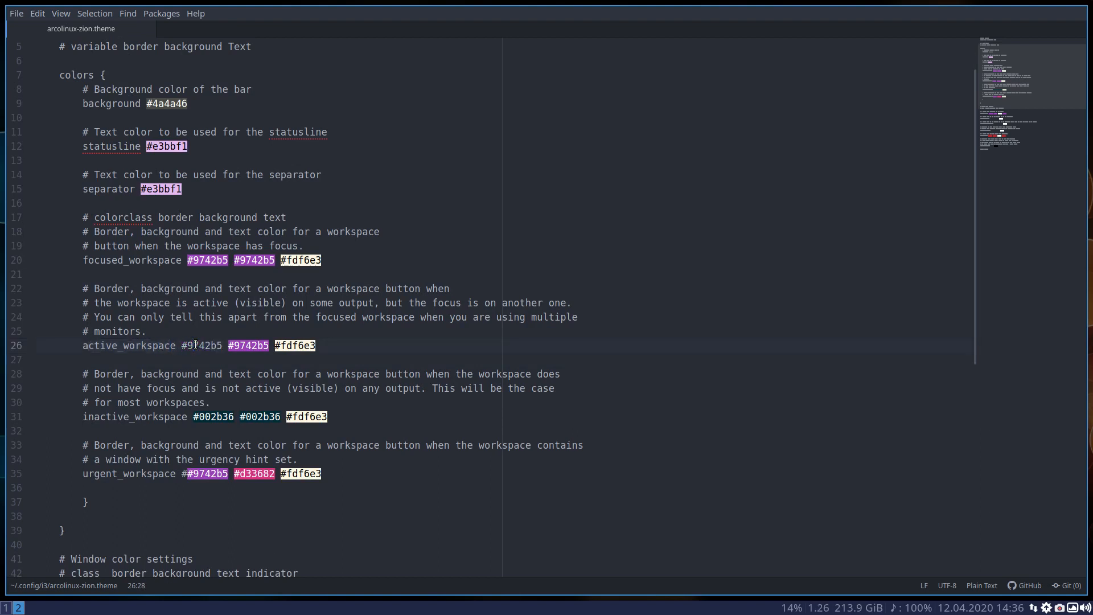
{"action": "left_click", "coordinate": [234, 345]}
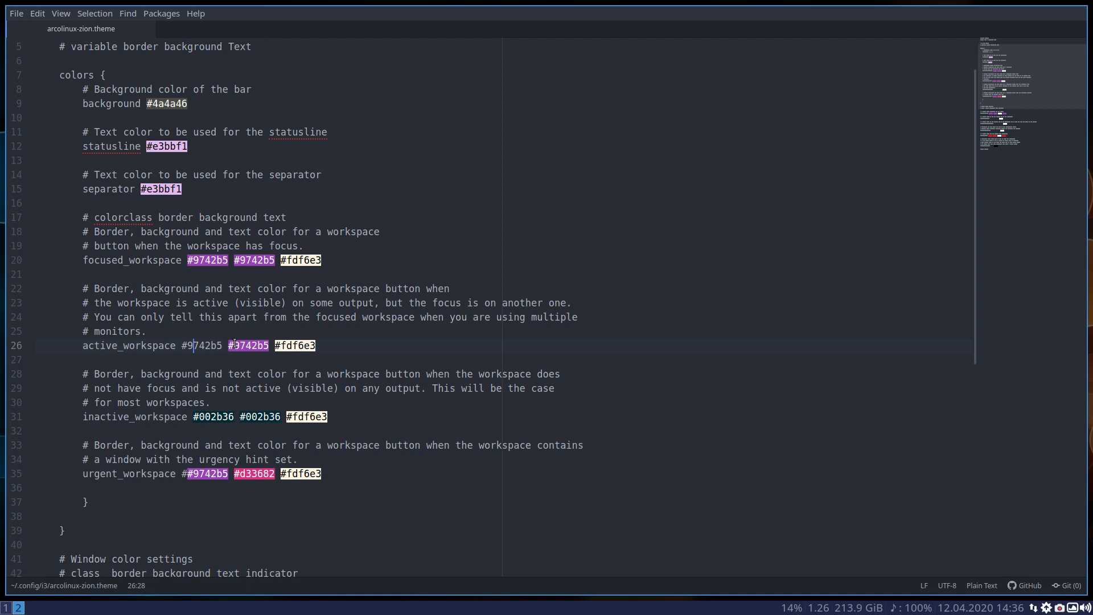
{"action": "left_click", "coordinate": [294, 346]}
{"action": "left_click", "coordinate": [312, 514]}
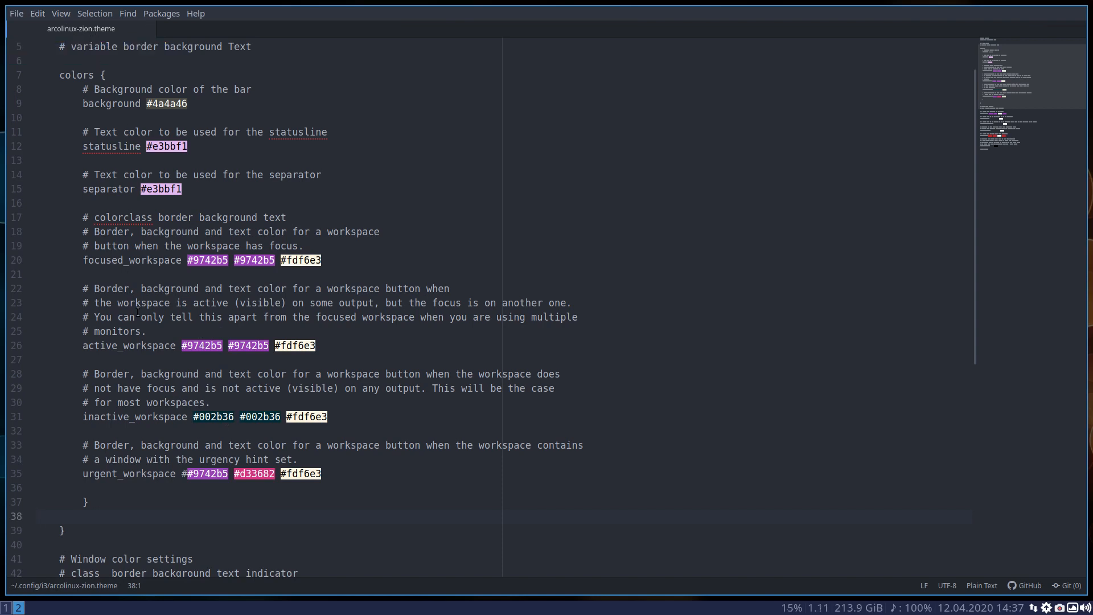
Review the window color settings for the client classes down to the end of the theme file
{"action": "scroll", "coordinate": [138, 311], "scroll_direction": "down", "scroll_amount": 4}
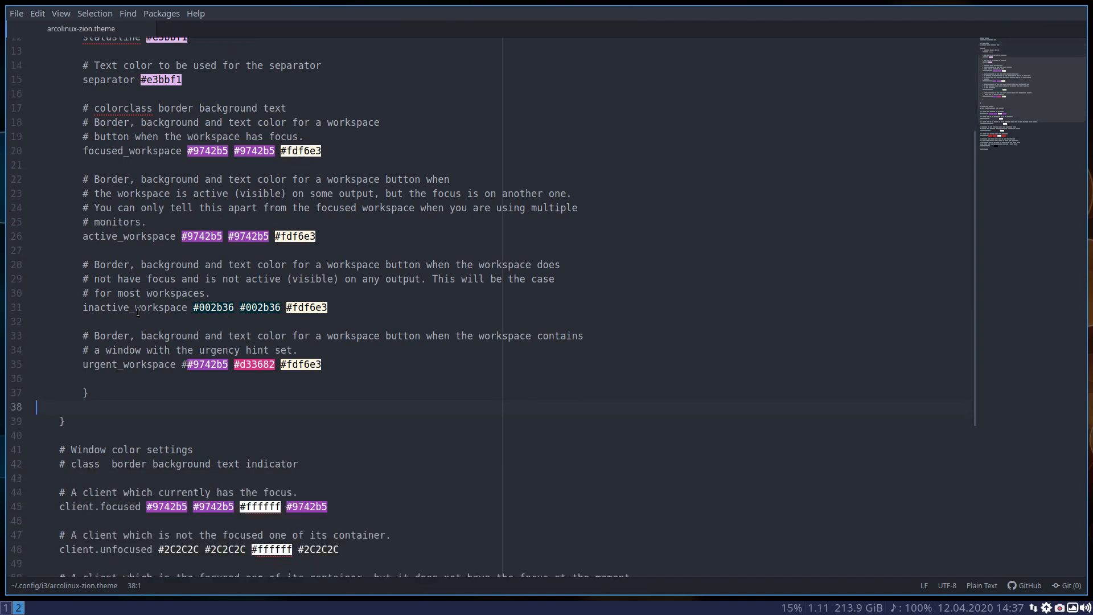
{"action": "scroll", "coordinate": [138, 311], "scroll_direction": "down", "scroll_amount": 4}
{"action": "scroll", "coordinate": [138, 311], "scroll_direction": "down", "scroll_amount": 3}
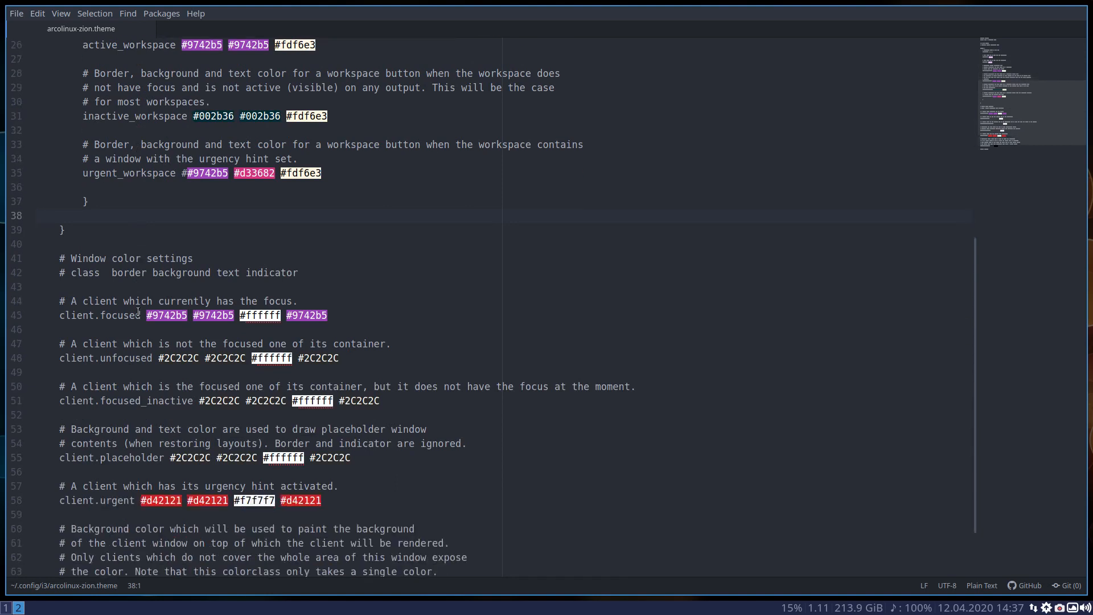
{"action": "scroll", "coordinate": [137, 312], "scroll_direction": "down", "scroll_amount": 3}
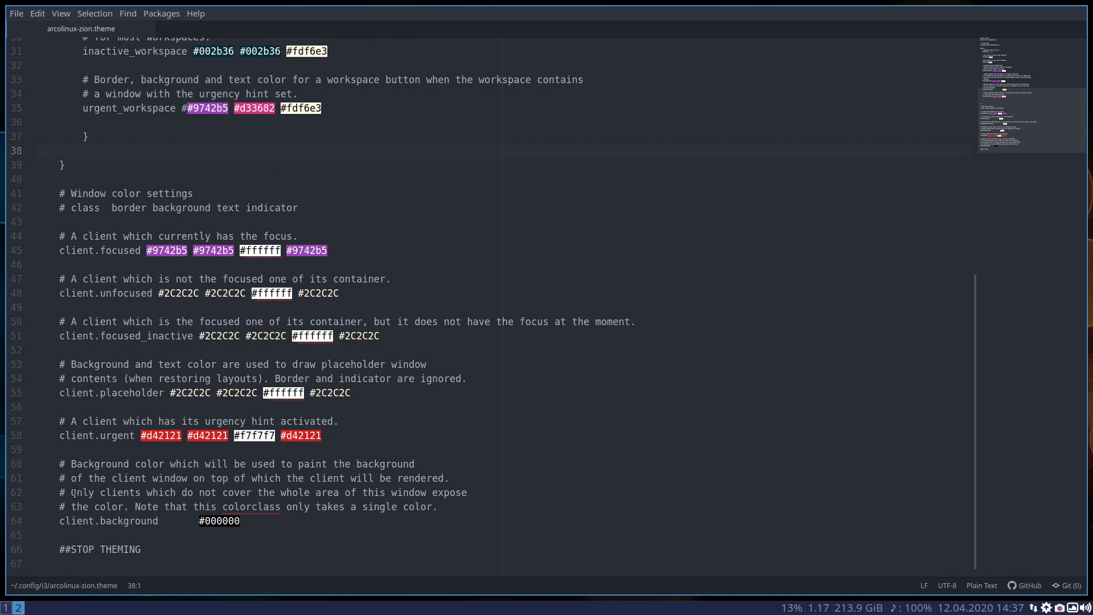
Launch the ArcoLinux Tweak Tool on empty workspace 3 and authenticate with the account password
{"action": "key", "text": "super+3"}
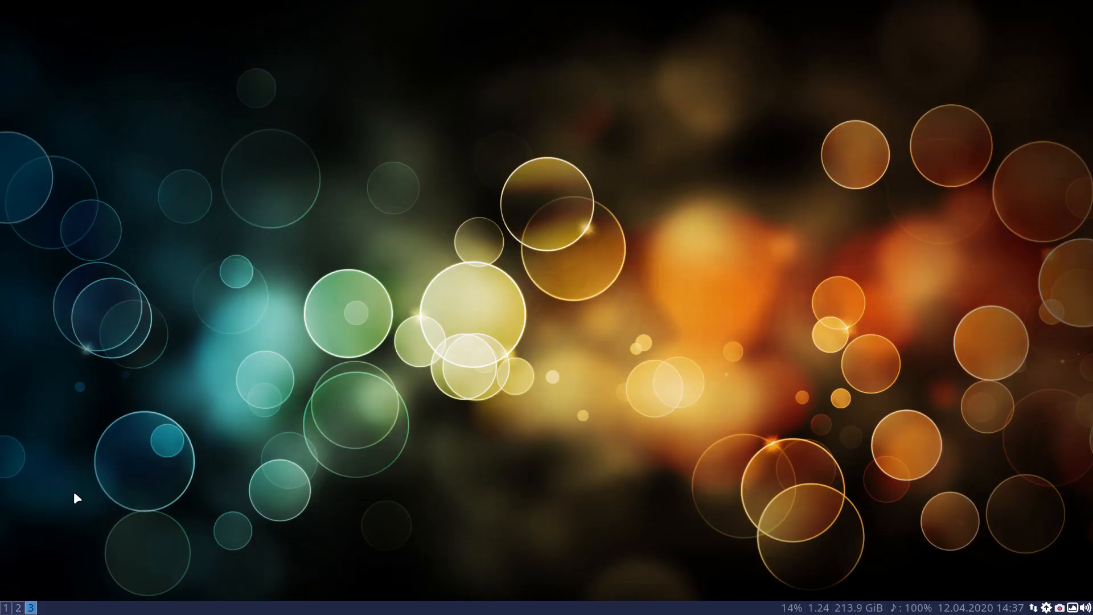
{"action": "type", "text": "•••"}
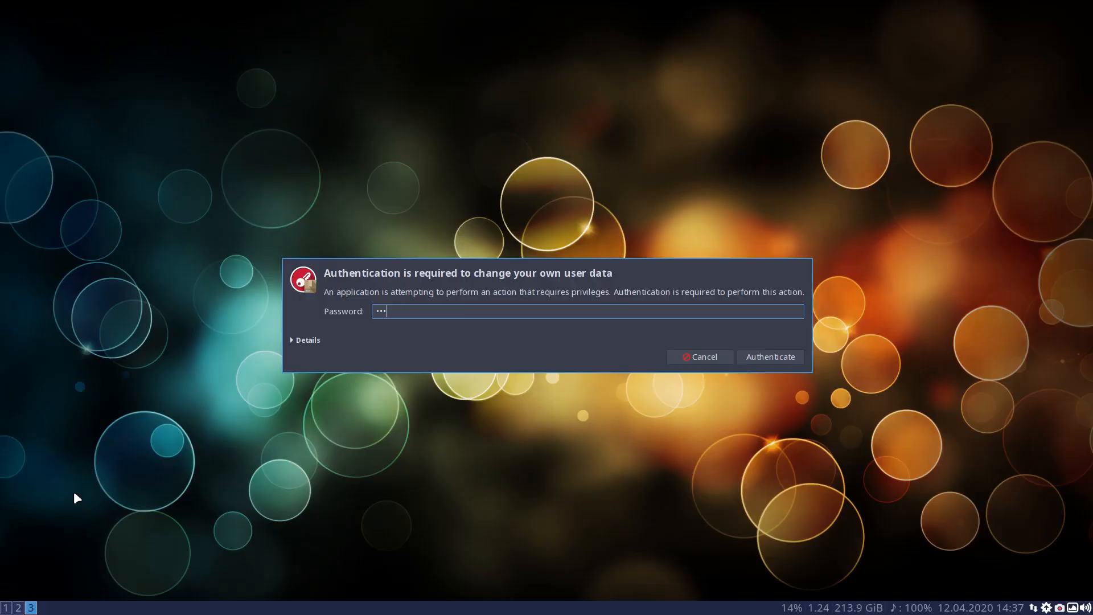
{"action": "key", "text": "Return"}
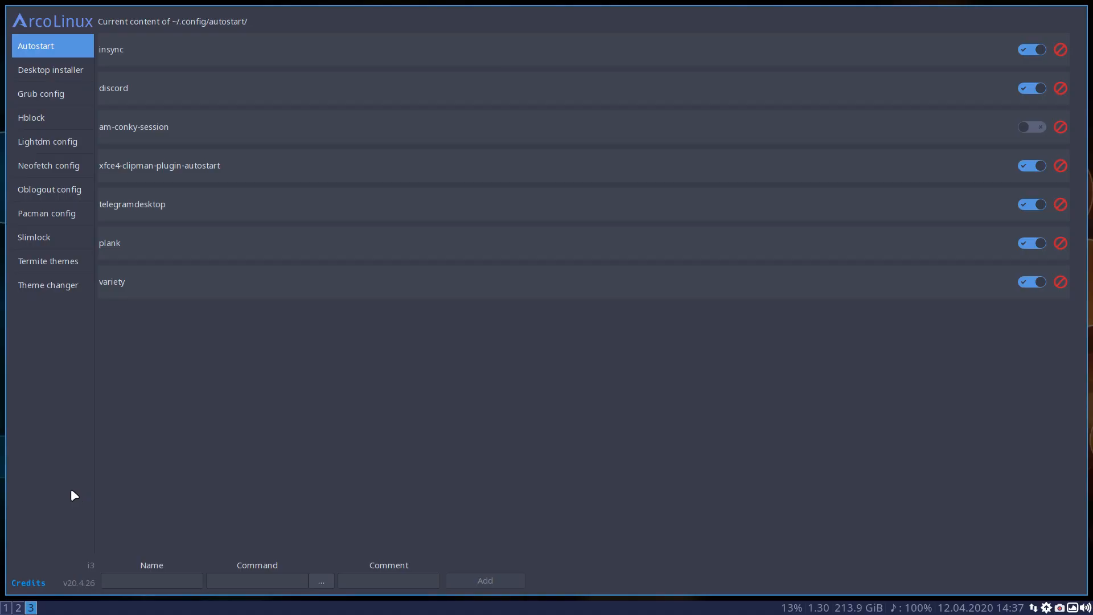
Apply the arcolinux-zion theme for I3WM in the theme changer and reload the window manager
{"action": "left_click", "coordinate": [35, 285]}
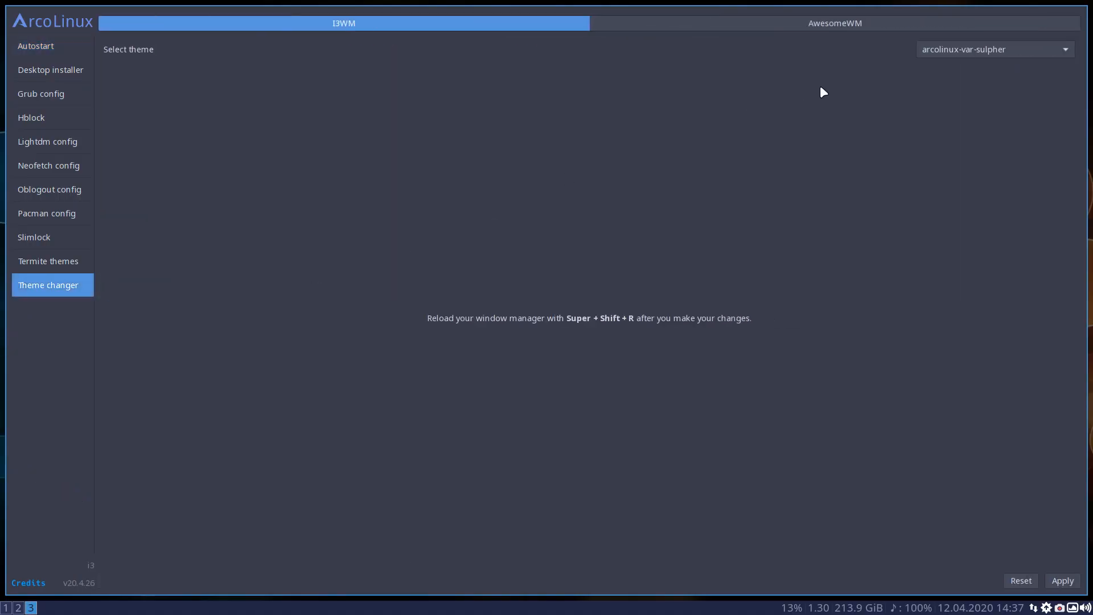
{"action": "left_click", "coordinate": [944, 49]}
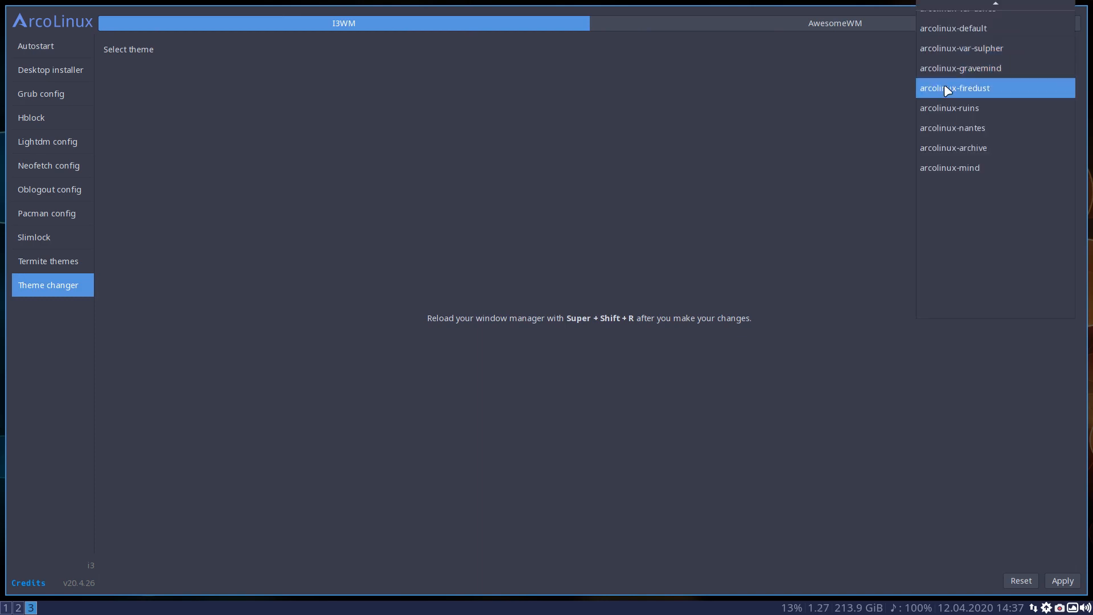
{"action": "scroll", "coordinate": [950, 158], "scroll_direction": "up", "scroll_amount": 5}
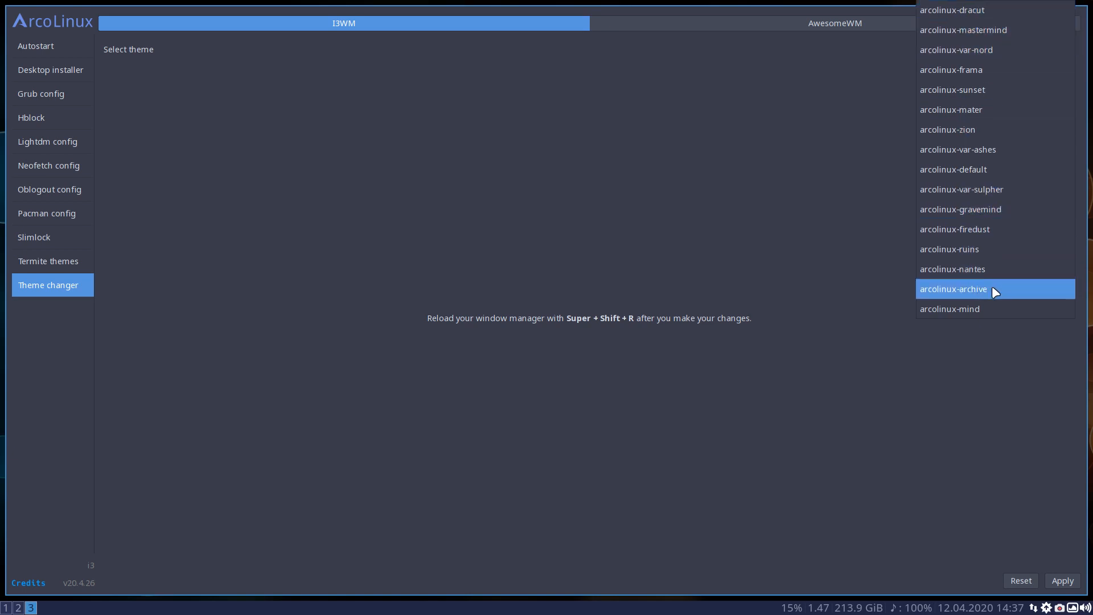
{"action": "left_click", "coordinate": [968, 129]}
{"action": "left_click", "coordinate": [1052, 580]}
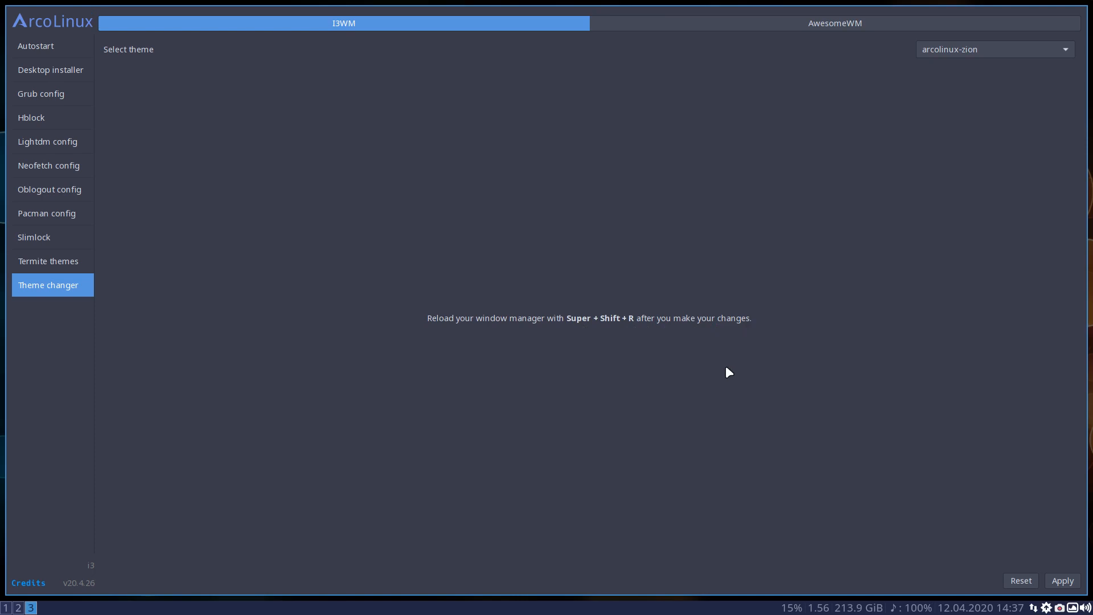
{"action": "key", "text": "super+shift+r"}
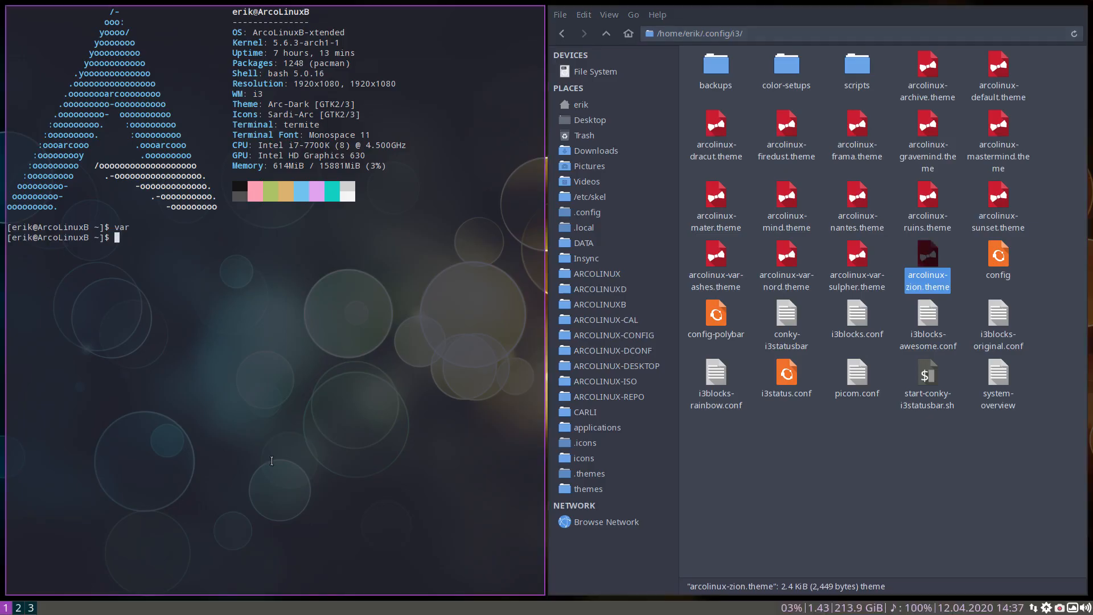
Return to workspace 3 and bring up the system mode for lock, logout and shutdown to check its bar color
{"action": "left_click", "coordinate": [32, 607]}
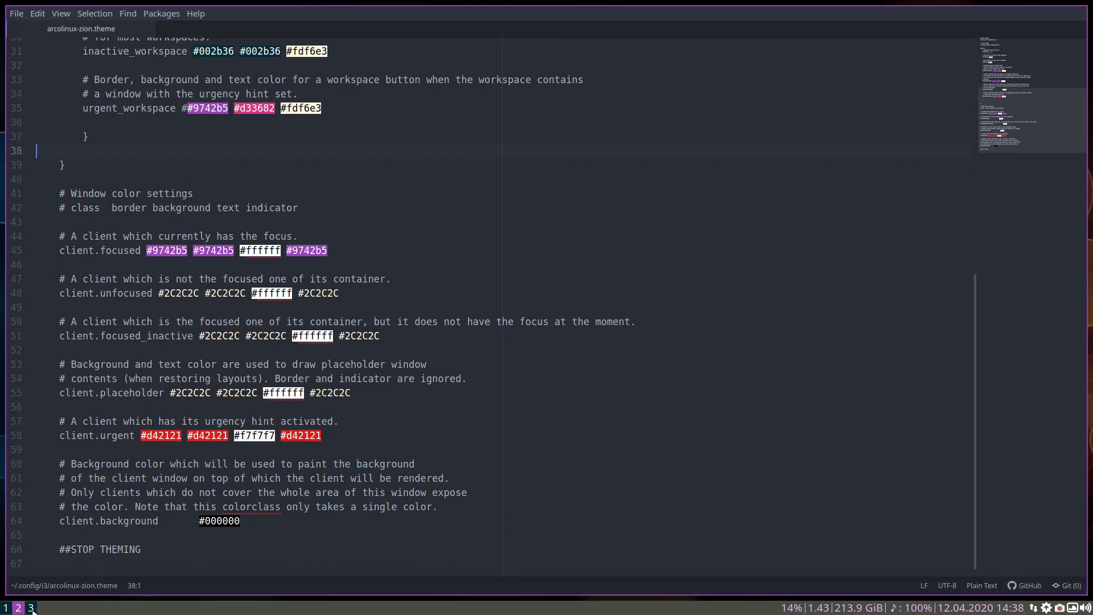
{"action": "left_click", "coordinate": [31, 608]}
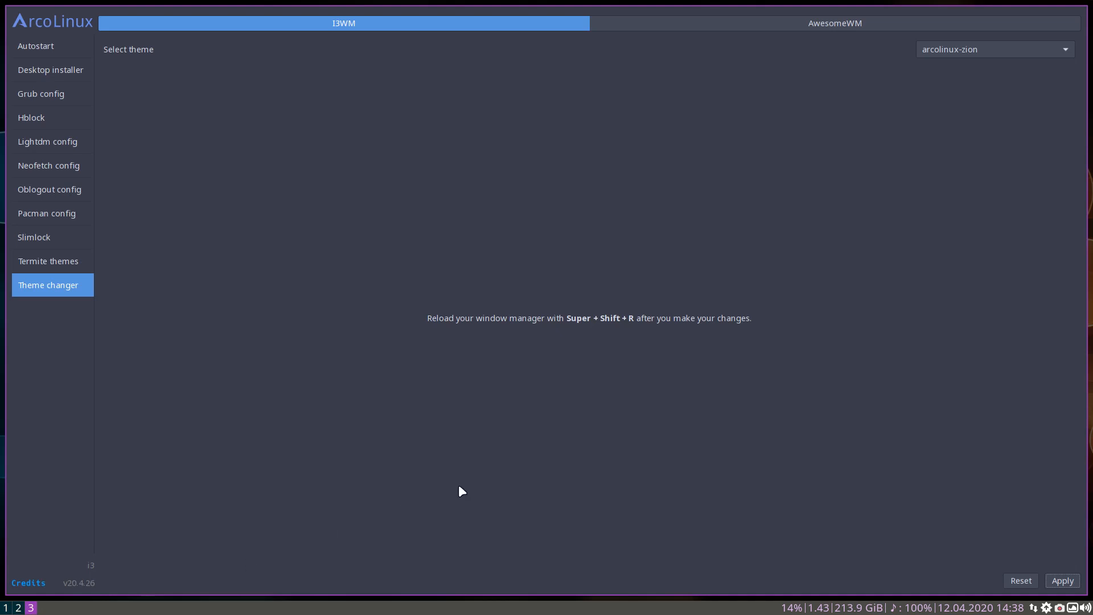
{"action": "key", "text": "super+0"}
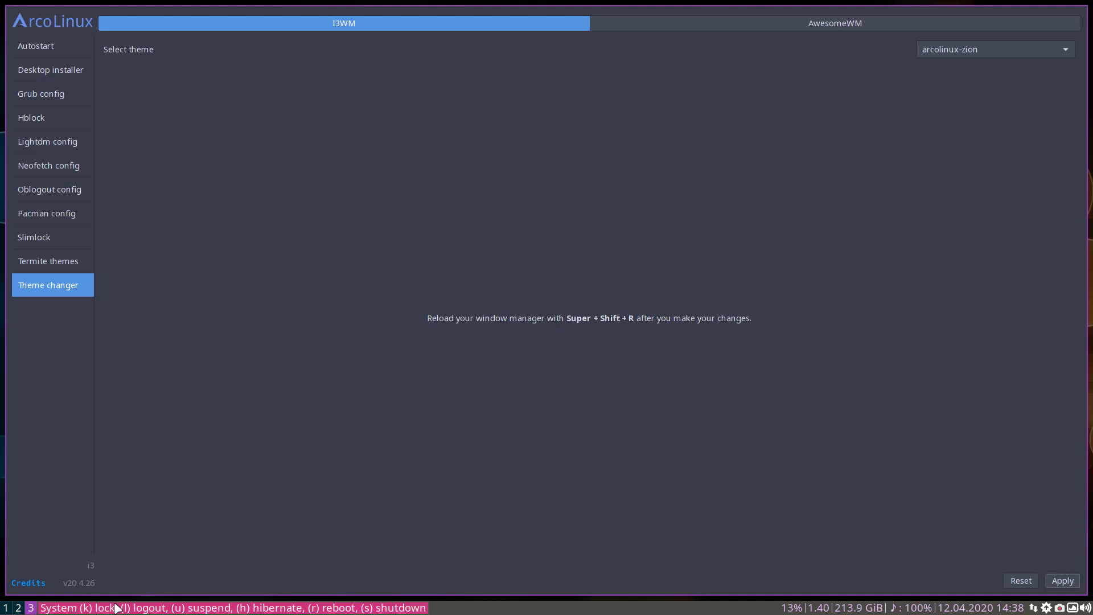
Exit the system mode, reload the window manager and open a terminal beside the Tweak Tool
{"action": "key", "text": "Escape"}
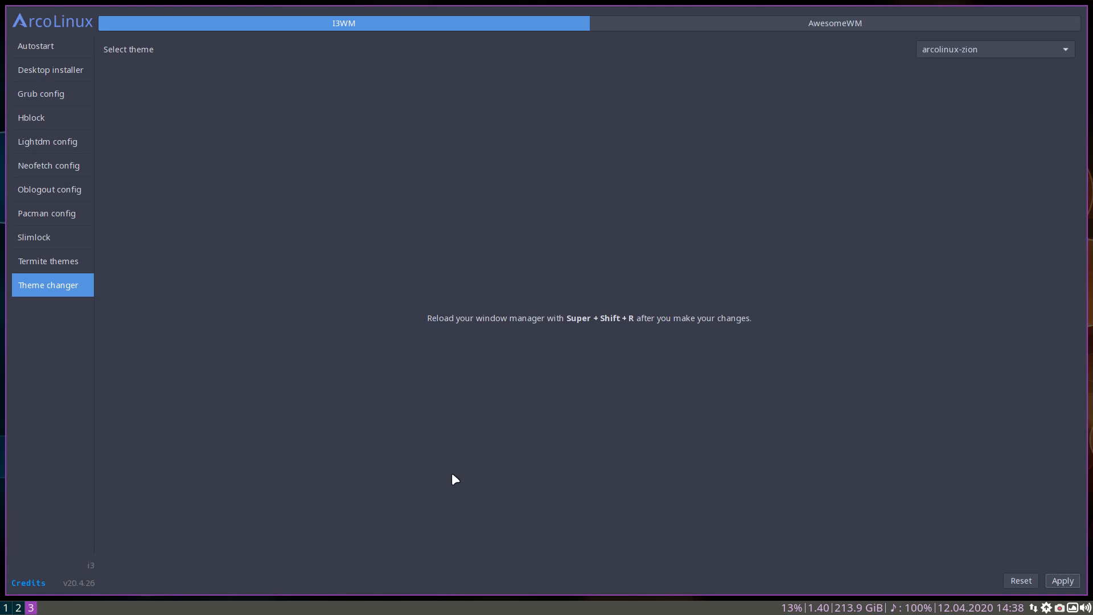
{"action": "key", "text": "super+shift+r"}
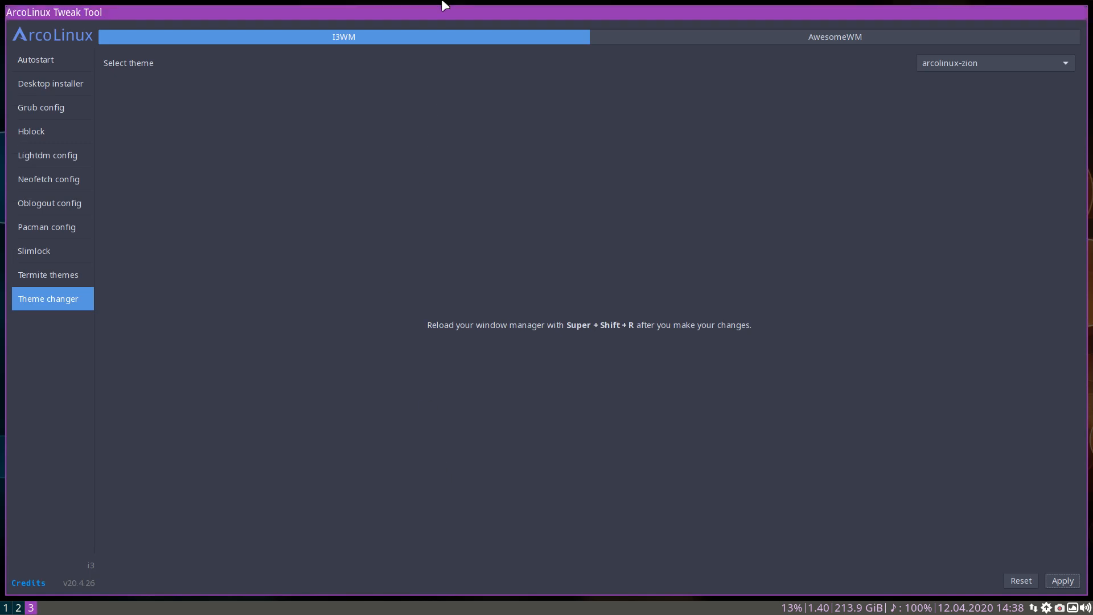
{"action": "key", "text": "super+Return"}
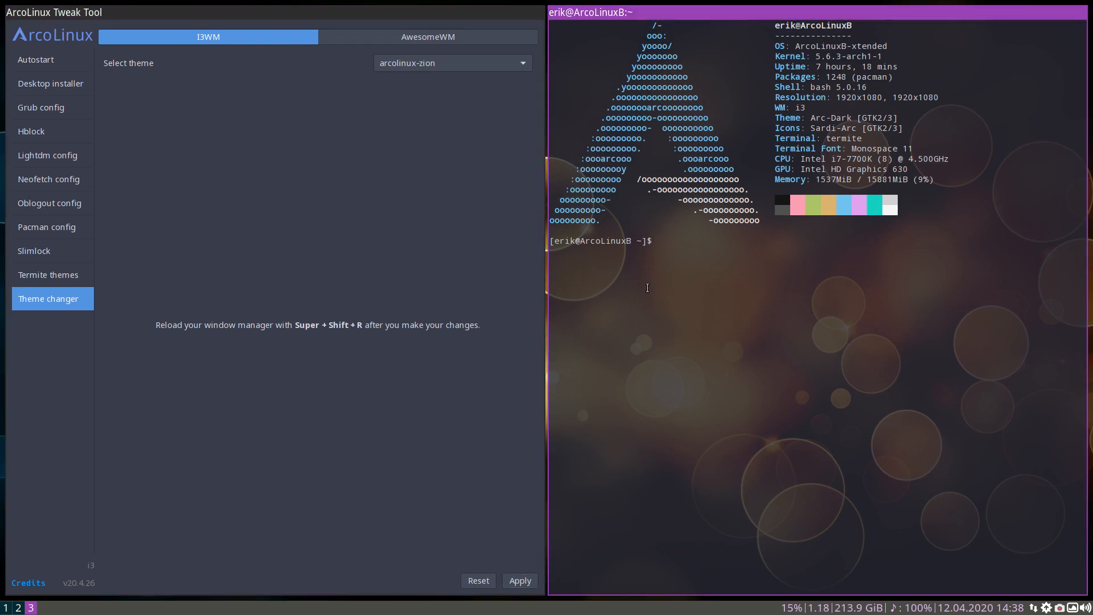
Move between workspaces 2, 1 and 3 and back to 2 to compare the focused and inactive workspace button colors
{"action": "left_click", "coordinate": [18, 607]}
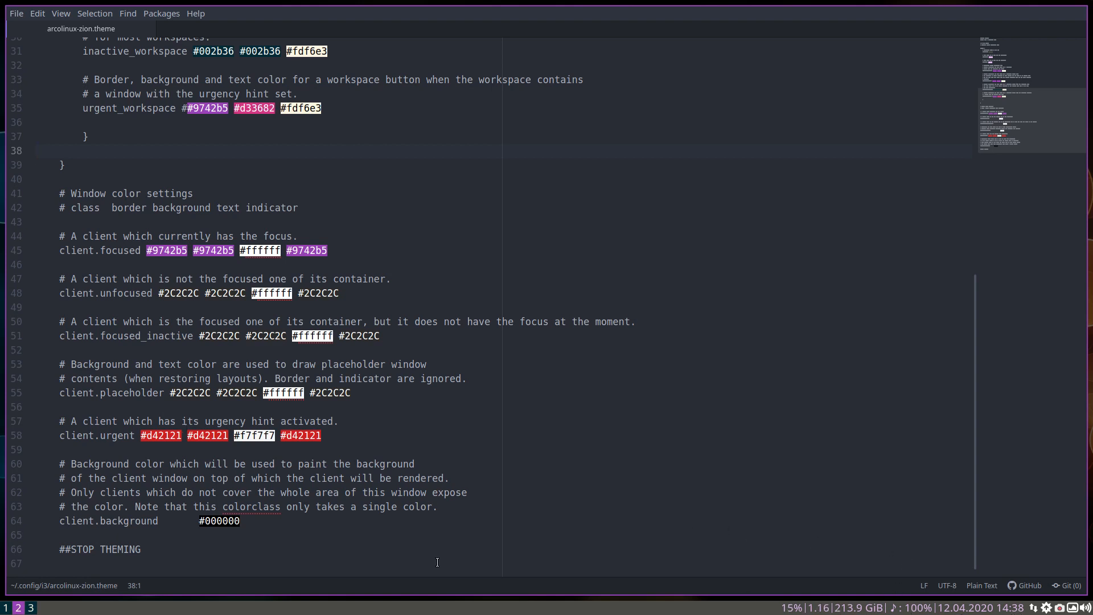
{"action": "left_click", "coordinate": [5, 608]}
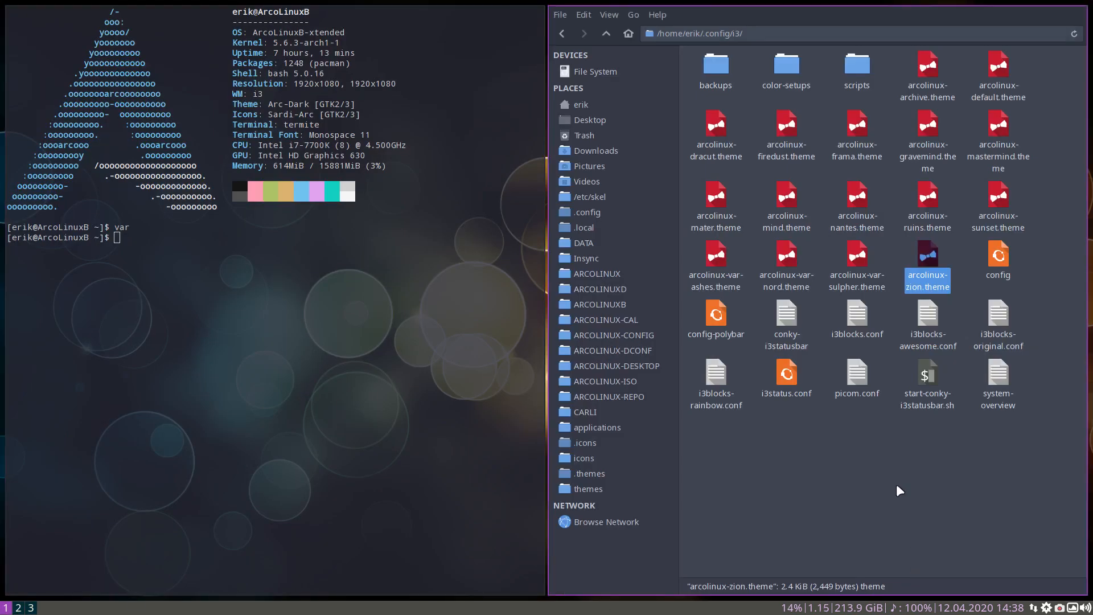
{"action": "left_click", "coordinate": [30, 607]}
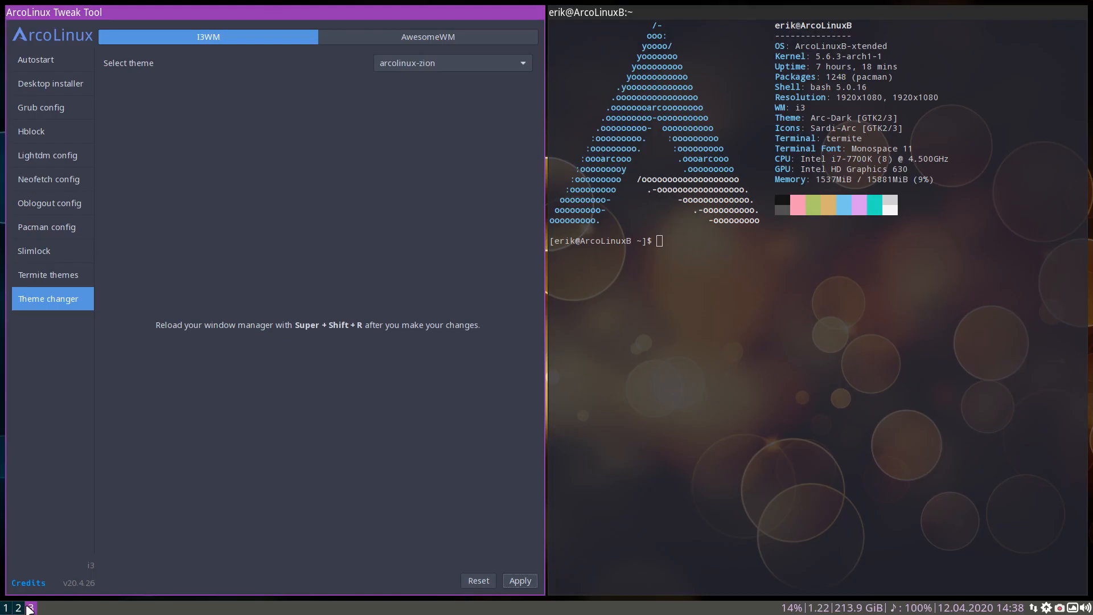
{"action": "left_click", "coordinate": [18, 607]}
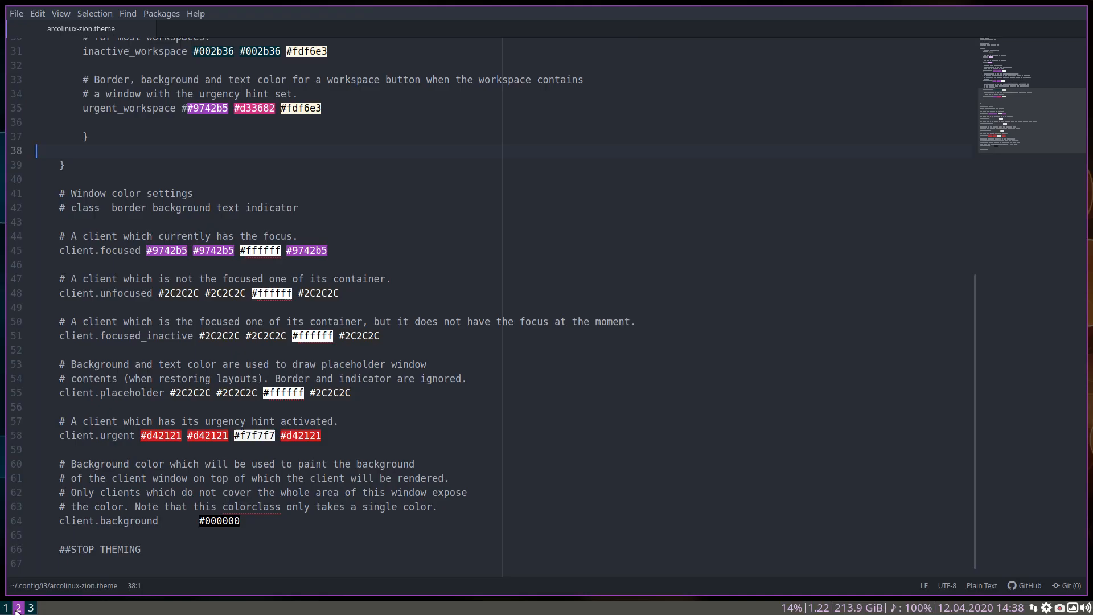
Open arcolinux-zion.theme in Atom from workspace 1 to check workspace 2's urgency color, and go to workspace 2
{"action": "key", "text": "super+1"}
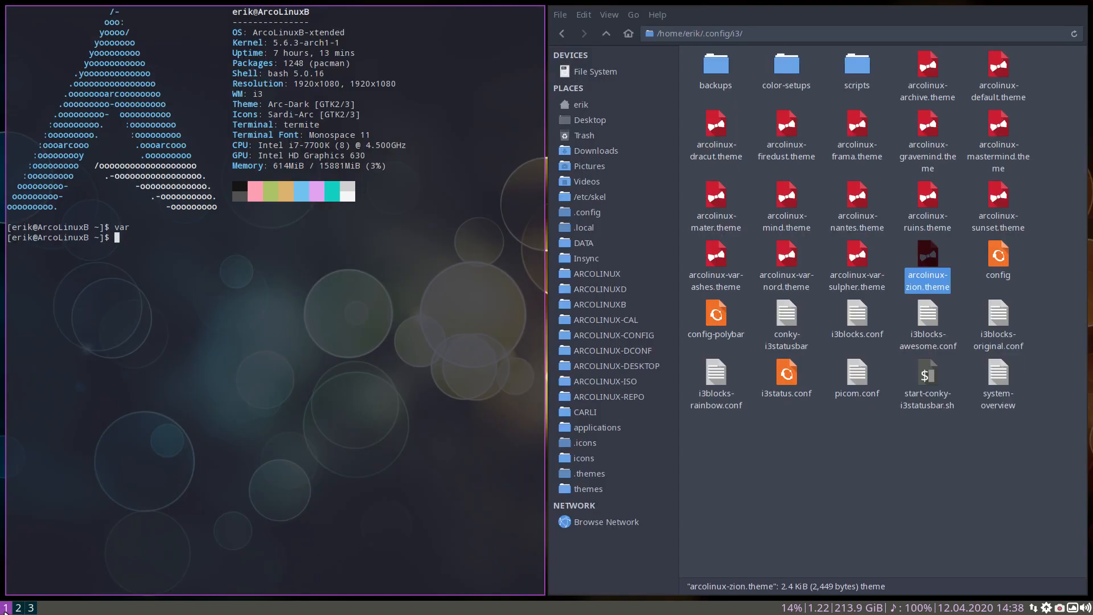
{"action": "right_click", "coordinate": [924, 260]}
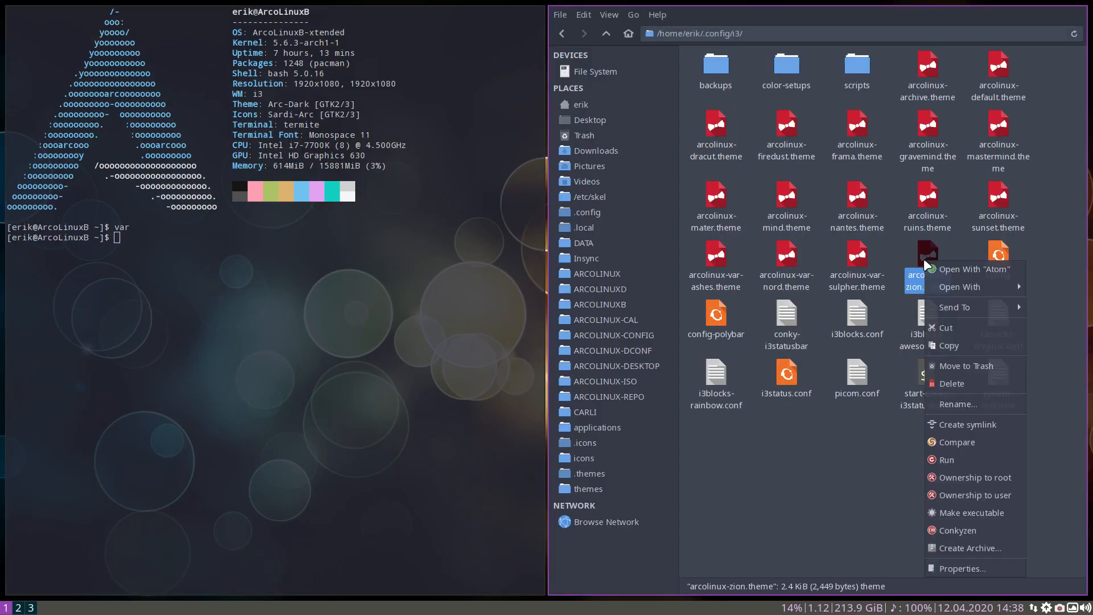
{"action": "left_click", "coordinate": [948, 269]}
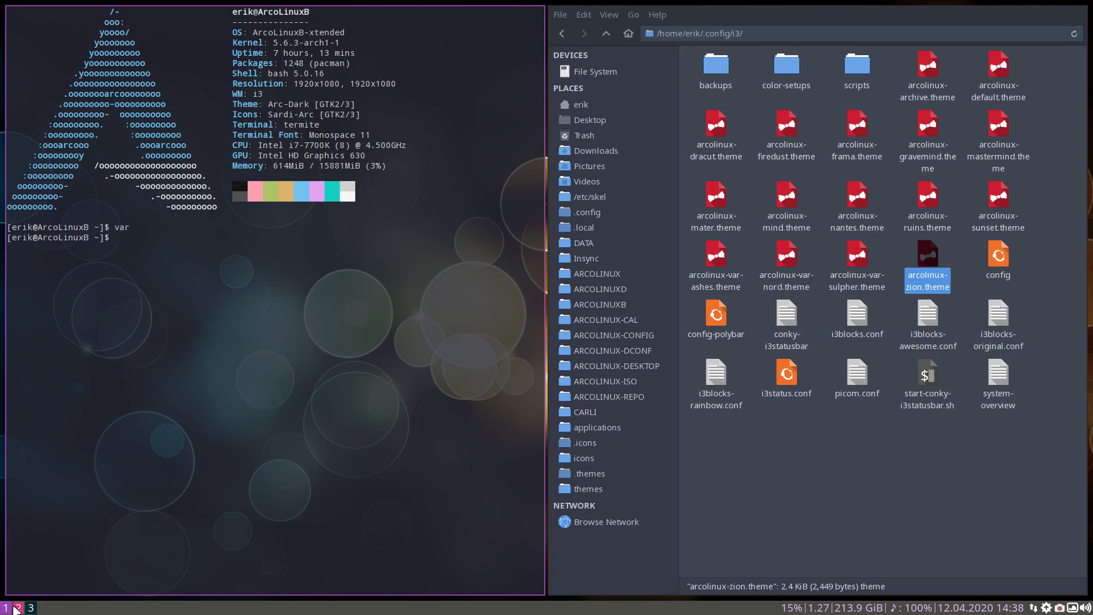
{"action": "left_click", "coordinate": [18, 607]}
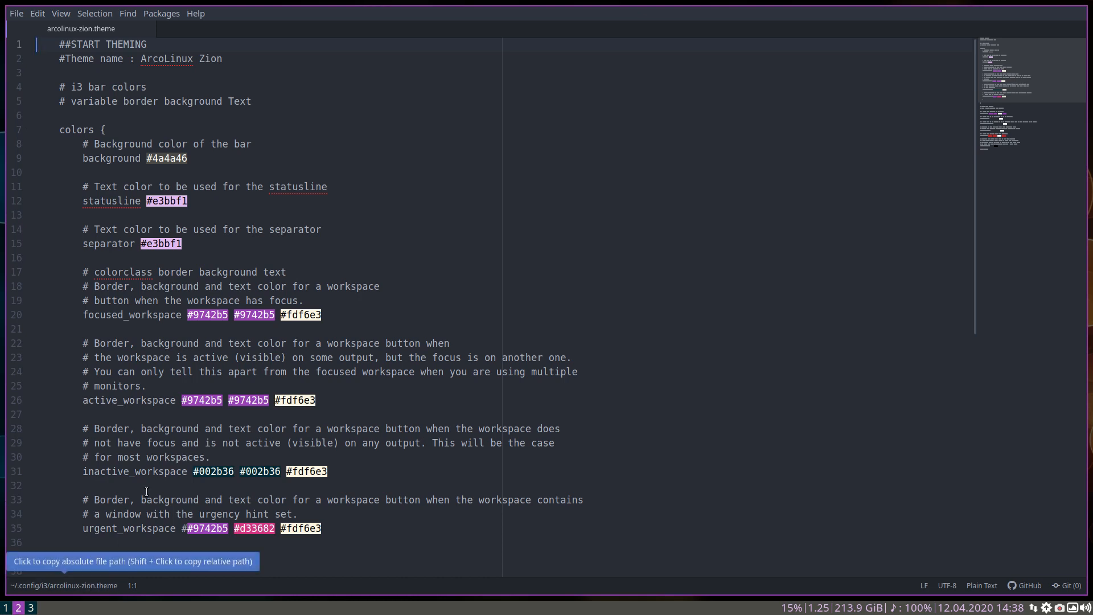
Examine the client.urgent line and the bar color settings in arcolinux-zion.theme
{"action": "scroll", "coordinate": [171, 408], "scroll_direction": "down", "scroll_amount": 6}
{"action": "scroll", "coordinate": [171, 408], "scroll_direction": "down", "scroll_amount": 1}
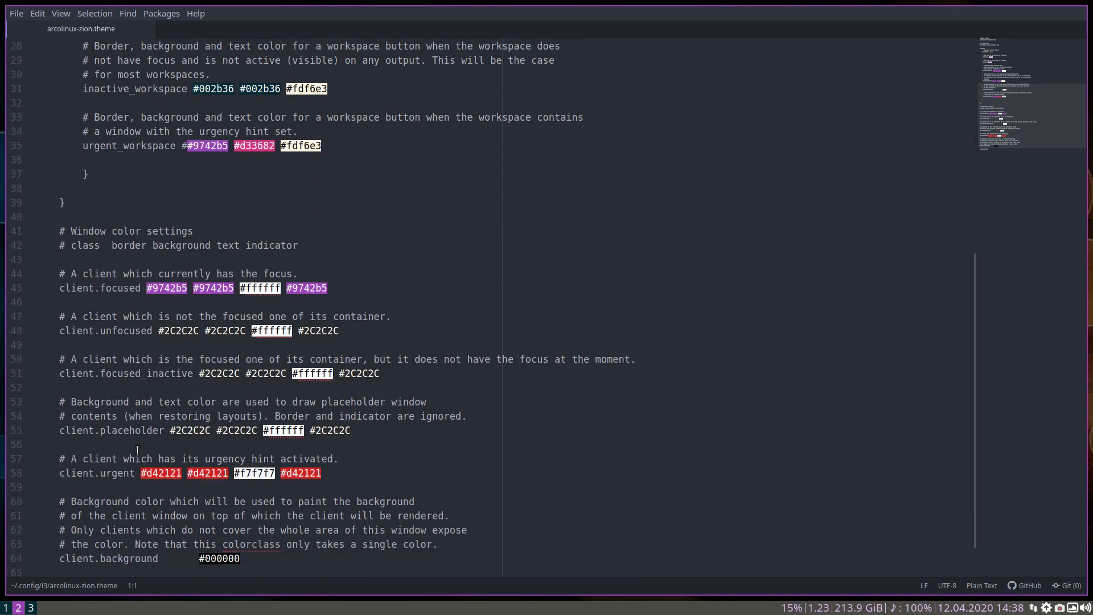
{"action": "left_click", "coordinate": [125, 474]}
{"action": "scroll", "coordinate": [60, 314], "scroll_direction": "up", "scroll_amount": 7}
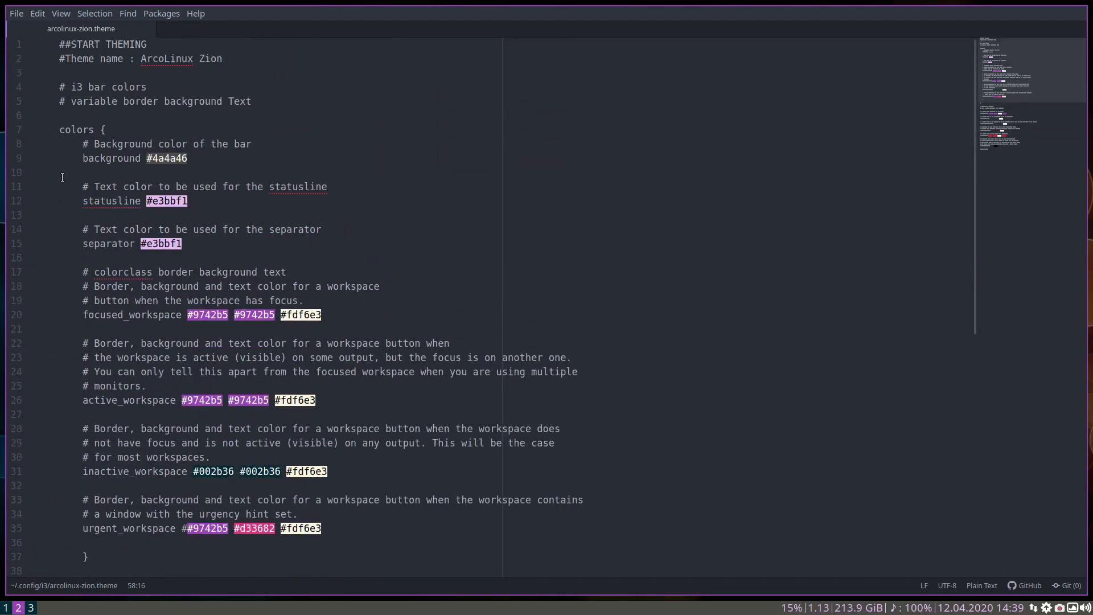
{"action": "scroll", "coordinate": [128, 314], "scroll_direction": "down", "scroll_amount": 8}
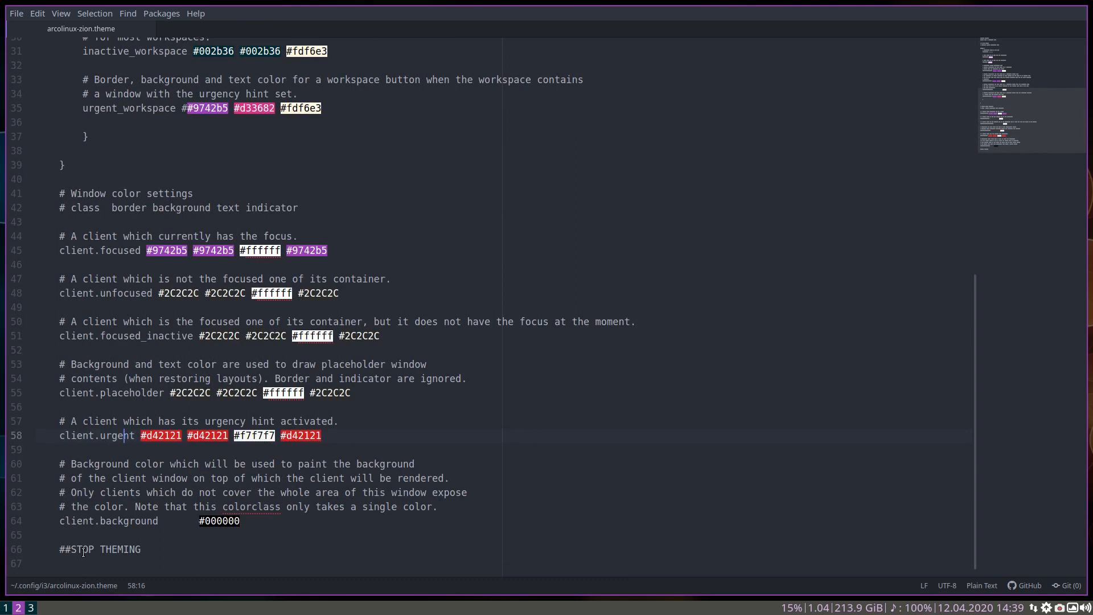
Return to the file manager on workspace 1 and open the i3 config file in the editor
{"action": "left_click", "coordinate": [31, 608]}
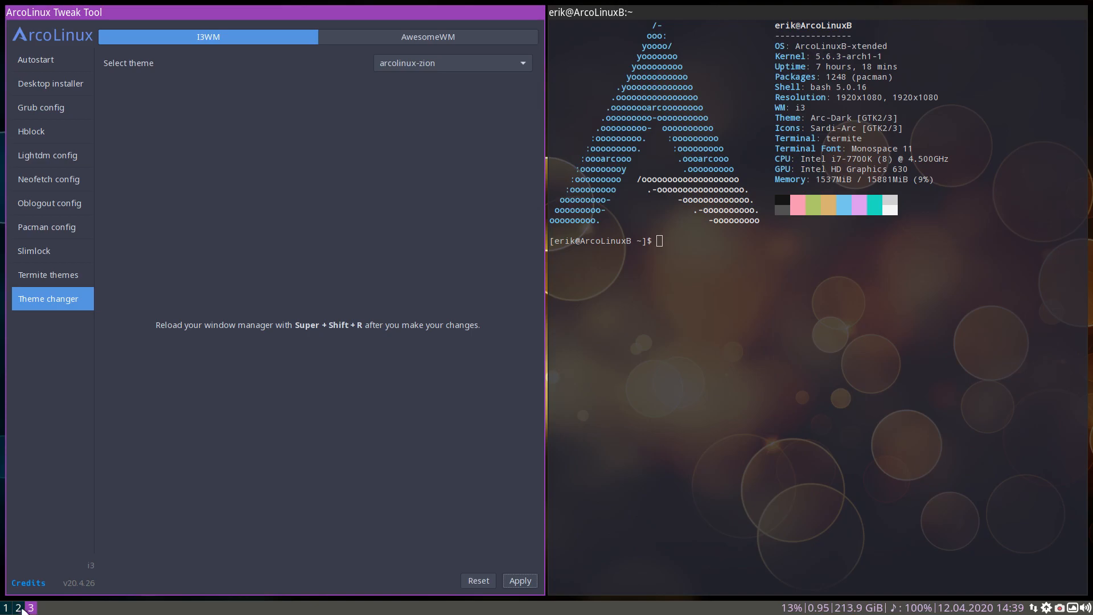
{"action": "left_click", "coordinate": [19, 608]}
{"action": "left_click", "coordinate": [6, 607]}
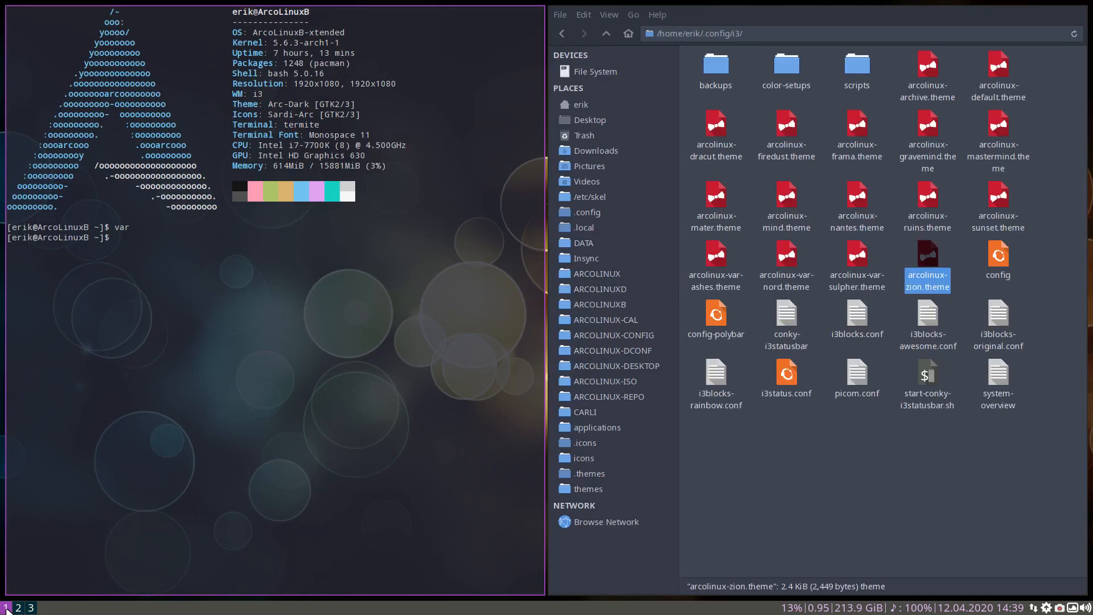
{"action": "left_click", "coordinate": [883, 518]}
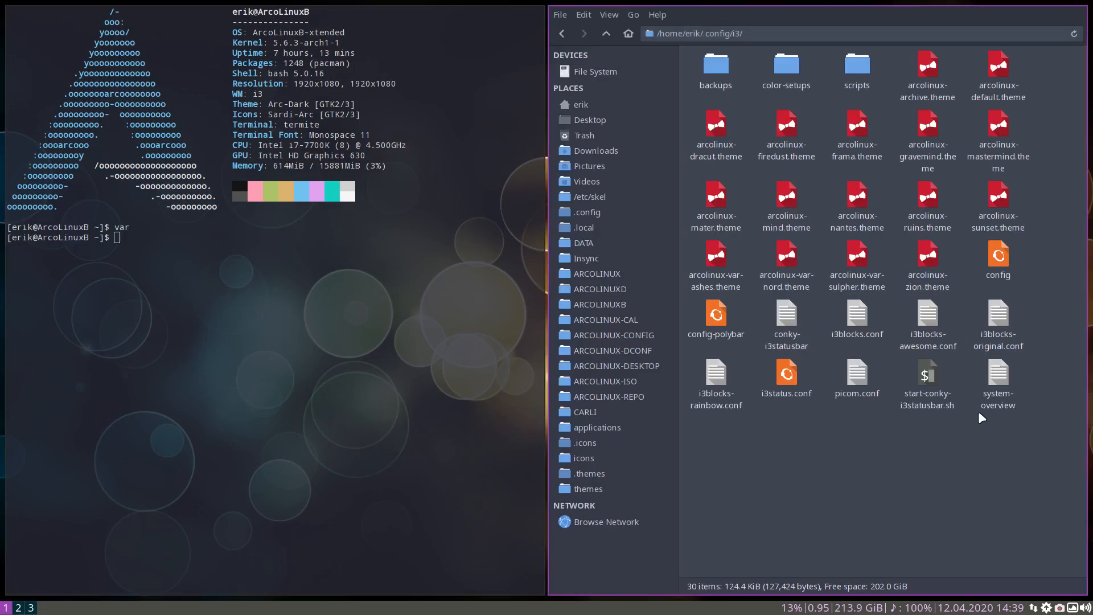
{"action": "double_click", "coordinate": [999, 255]}
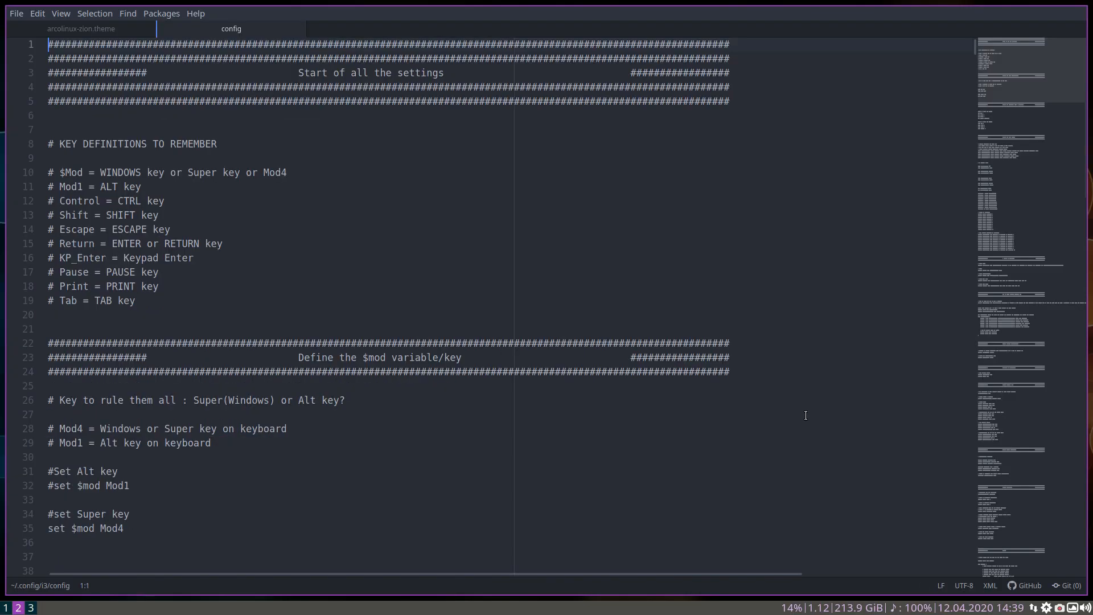
Find the theming block with the bar and window colors near the end of the config file
{"action": "scroll", "coordinate": [566, 466], "scroll_direction": "down", "scroll_amount": 20}
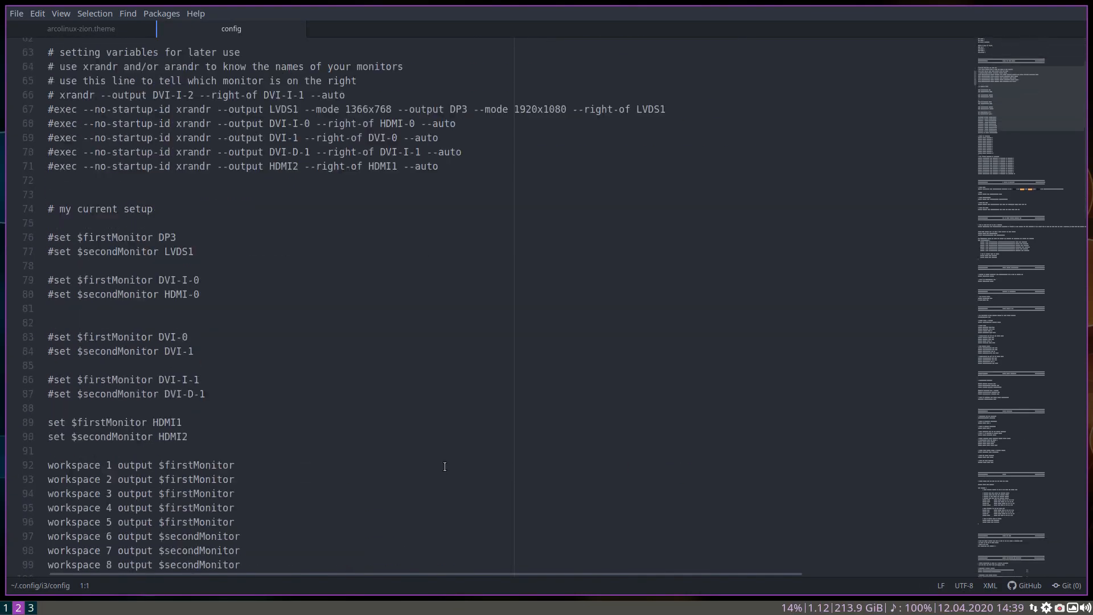
{"action": "scroll", "coordinate": [444, 469], "scroll_direction": "down", "scroll_amount": 20}
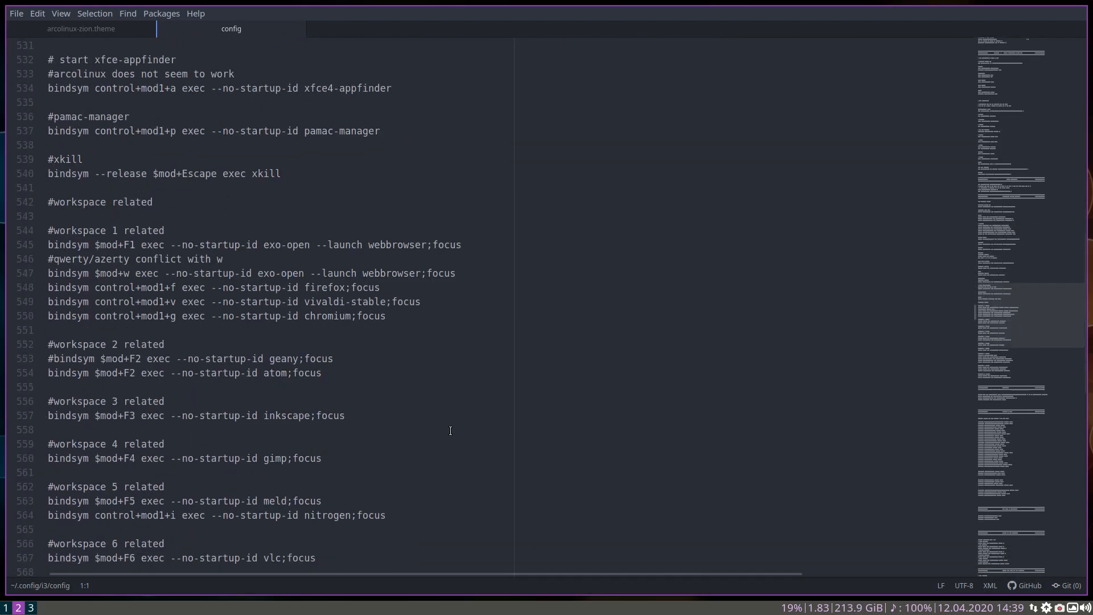
{"action": "scroll", "coordinate": [273, 279], "scroll_direction": "down", "scroll_amount": 20}
{"action": "scroll", "coordinate": [273, 284], "scroll_direction": "down", "scroll_amount": 20}
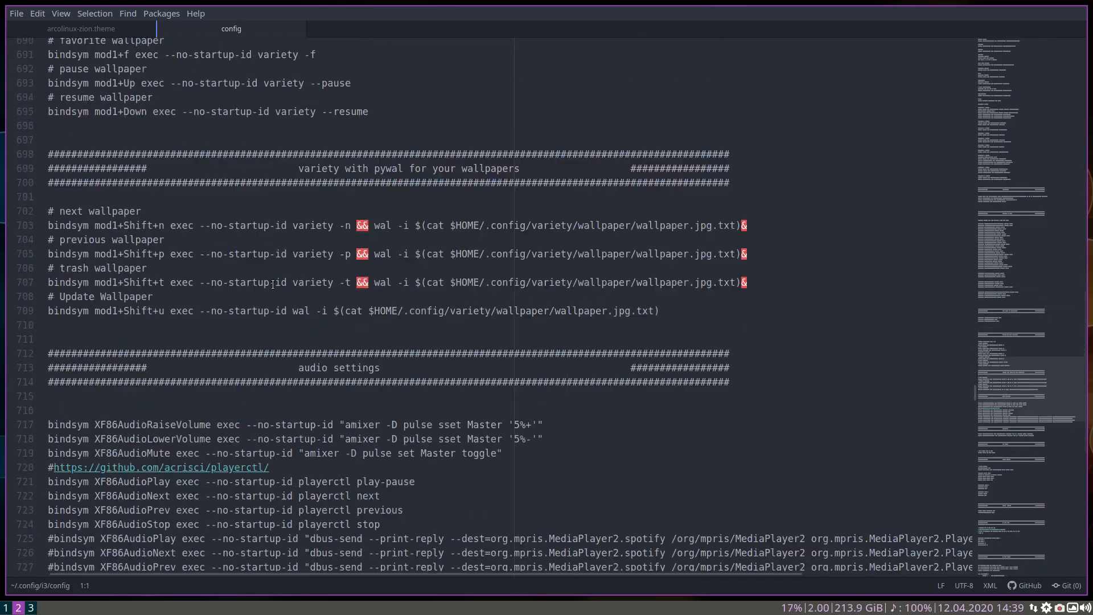
{"action": "scroll", "coordinate": [273, 284], "scroll_direction": "down", "scroll_amount": 20}
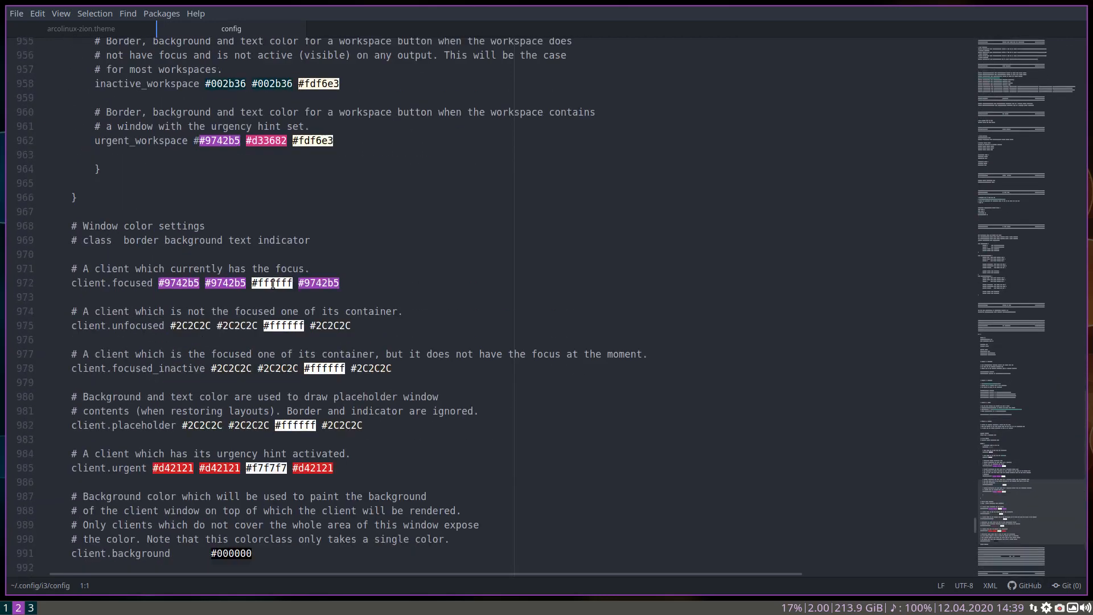
{"action": "scroll", "coordinate": [273, 285], "scroll_direction": "up", "scroll_amount": 6}
{"action": "scroll", "coordinate": [273, 284], "scroll_direction": "up", "scroll_amount": 1}
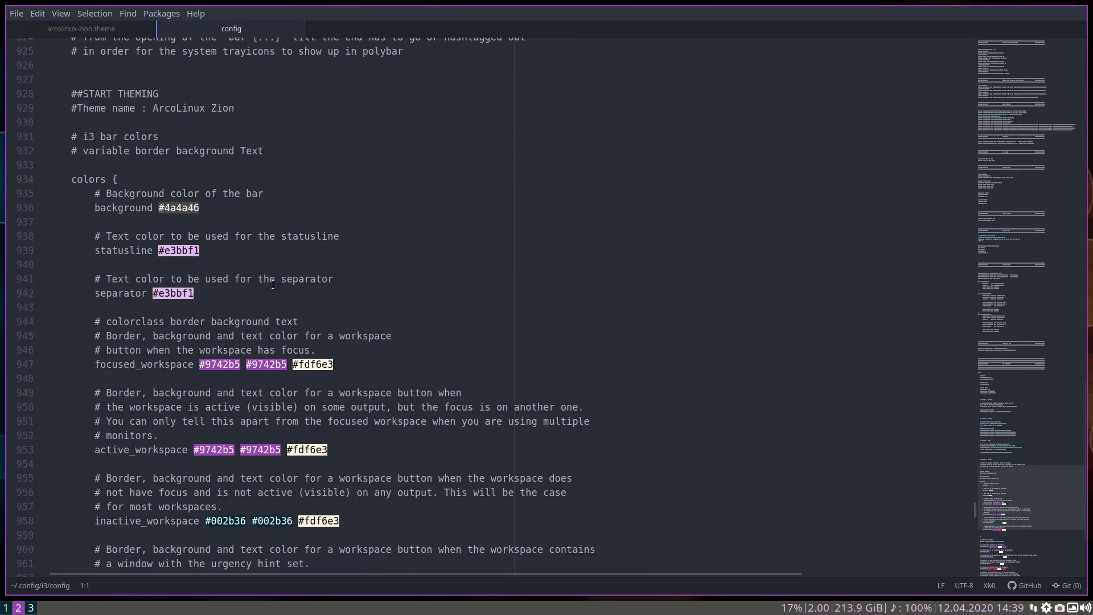
Highlight the ##START THEMING and ##STOP THEMING lines in the config file and review the color block between them
{"action": "left_click_drag", "start_coordinate": [73, 94], "coordinate": [160, 95]}
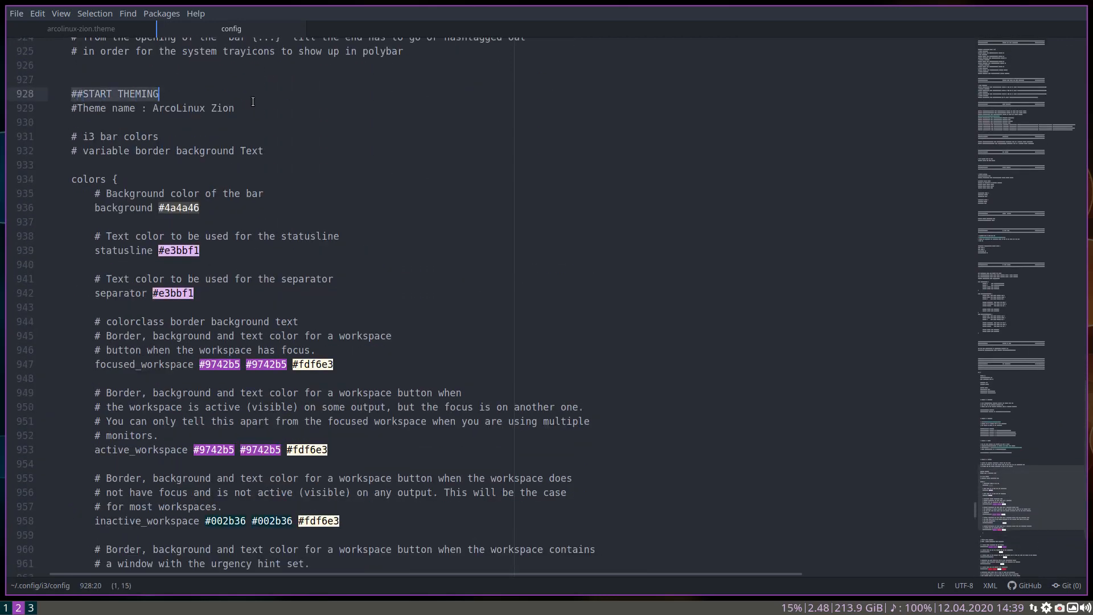
{"action": "scroll", "coordinate": [230, 149], "scroll_direction": "down", "scroll_amount": 1}
{"action": "scroll", "coordinate": [230, 150], "scroll_direction": "down", "scroll_amount": 14}
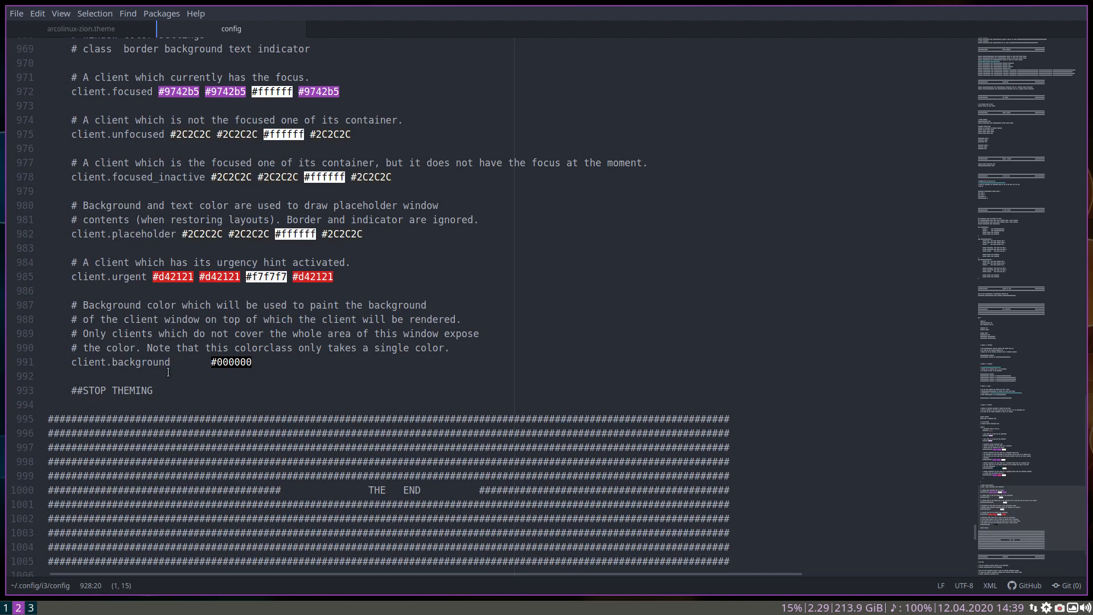
{"action": "left_click_drag", "start_coordinate": [155, 392], "coordinate": [53, 393]}
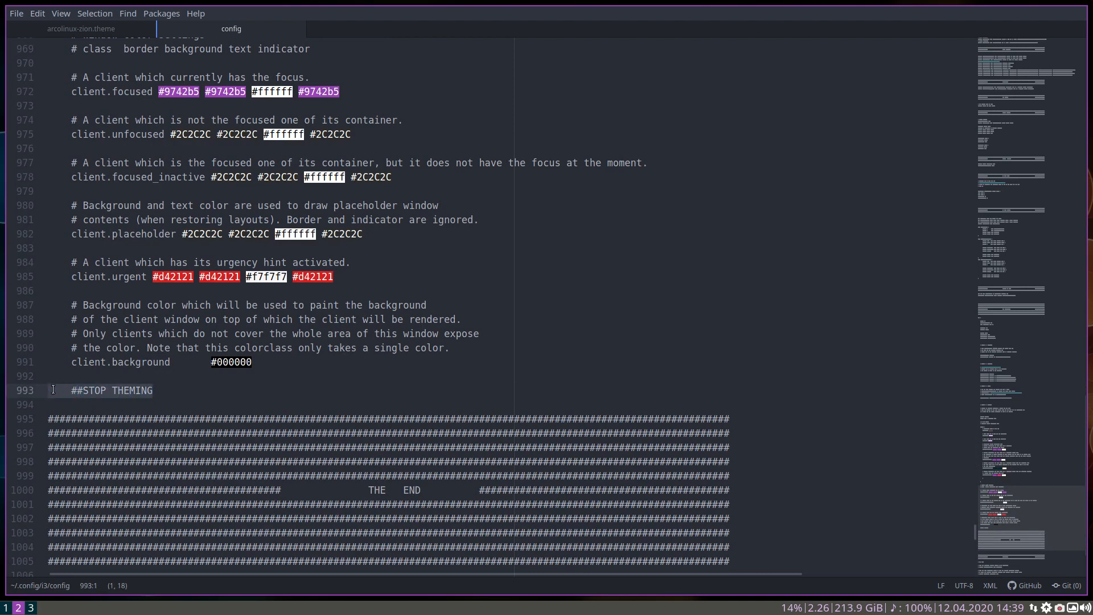
{"action": "scroll", "coordinate": [57, 363], "scroll_direction": "up", "scroll_amount": 5}
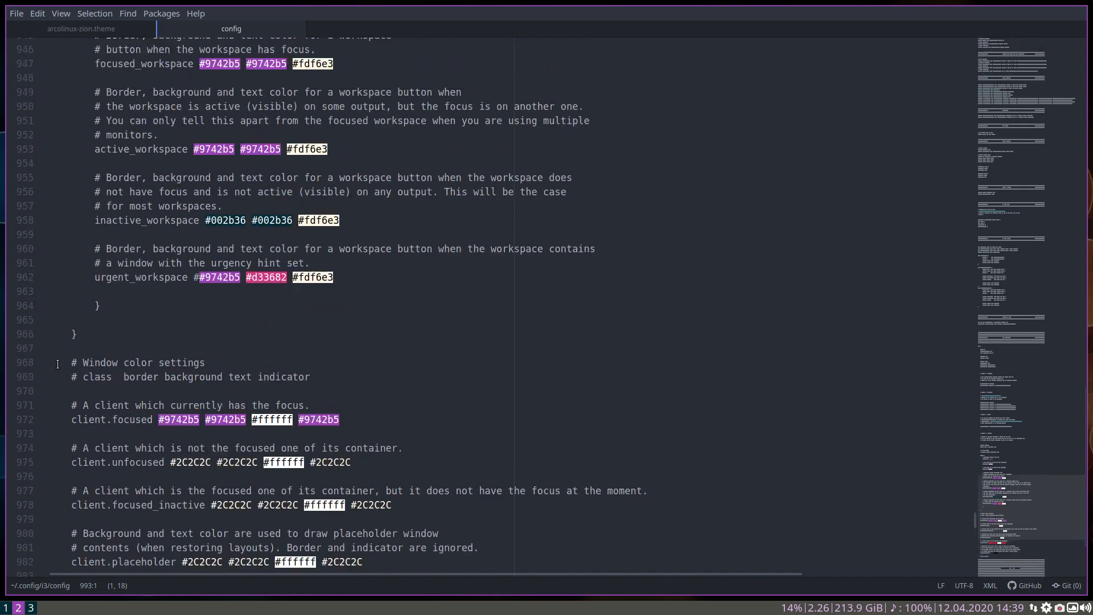
{"action": "scroll", "coordinate": [58, 363], "scroll_direction": "up", "scroll_amount": 7}
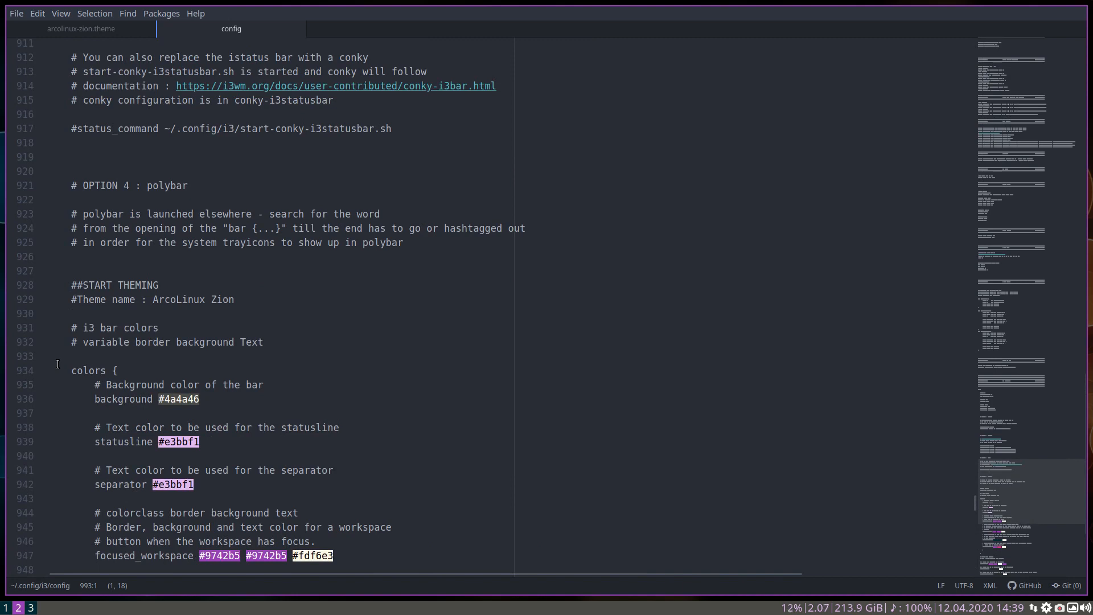
Switch to the arcolinux-zion.theme file to compare its color settings with the theming block in config
{"action": "left_click", "coordinate": [94, 31]}
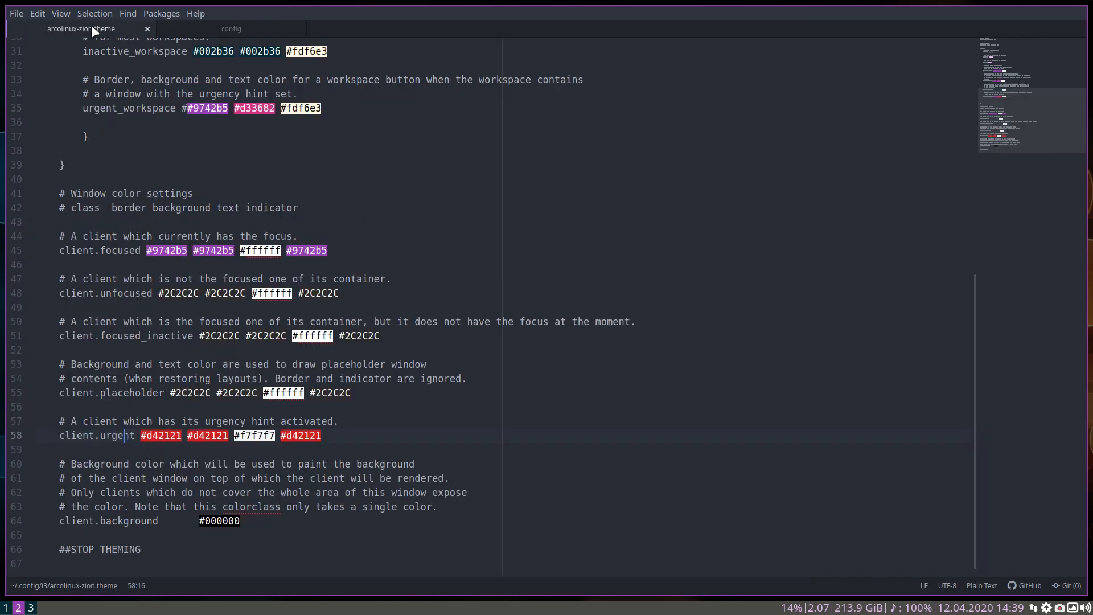
{"action": "scroll", "coordinate": [154, 337], "scroll_direction": "up", "scroll_amount": 1}
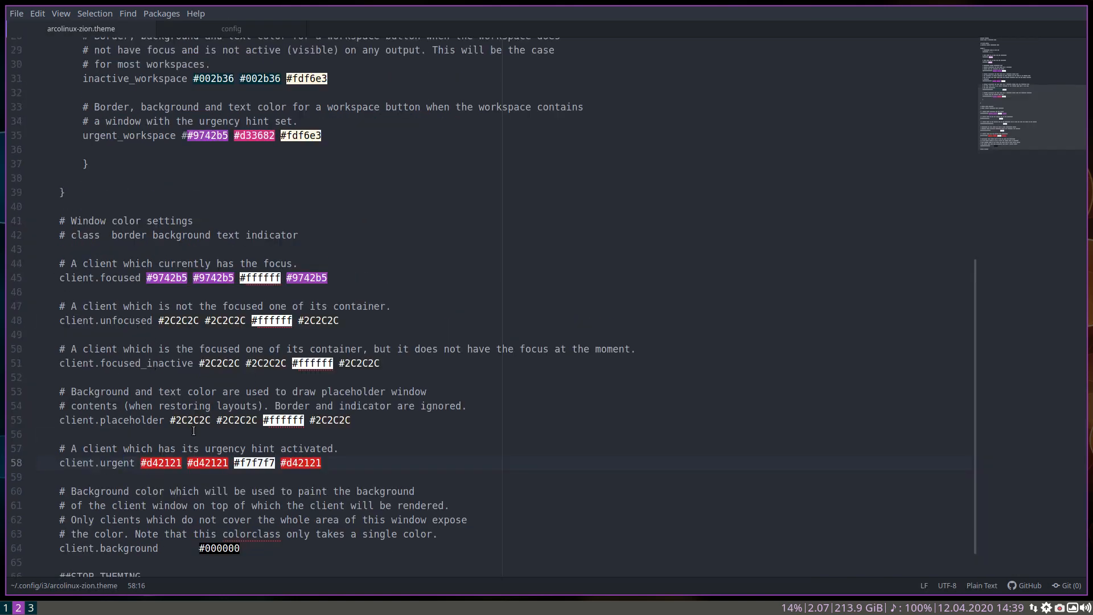
{"action": "scroll", "coordinate": [194, 273], "scroll_direction": "up", "scroll_amount": 1}
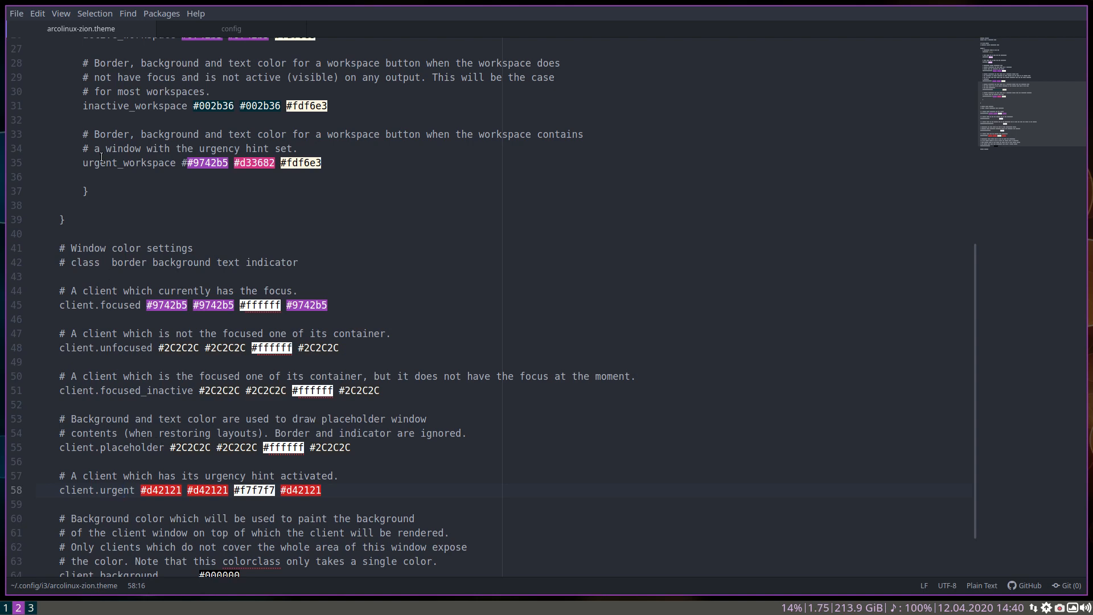
Apply the arcolinux-var-ashes theme for I3WM in the theme changer on workspace 3 and return to workspace 1
{"action": "left_click", "coordinate": [31, 606]}
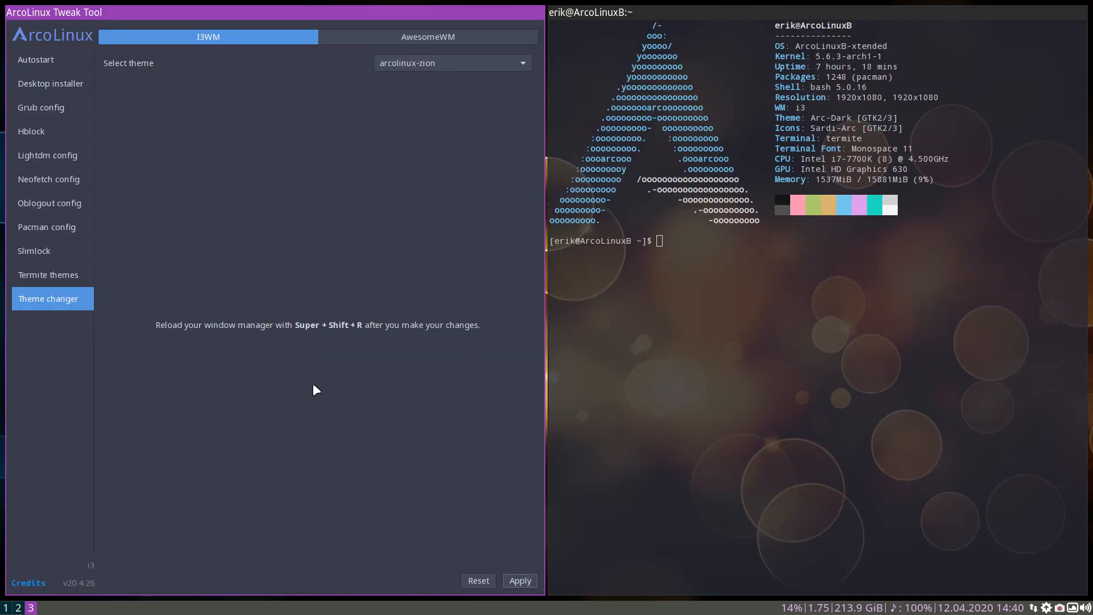
{"action": "left_click", "coordinate": [449, 63]}
{"action": "left_click", "coordinate": [450, 81]}
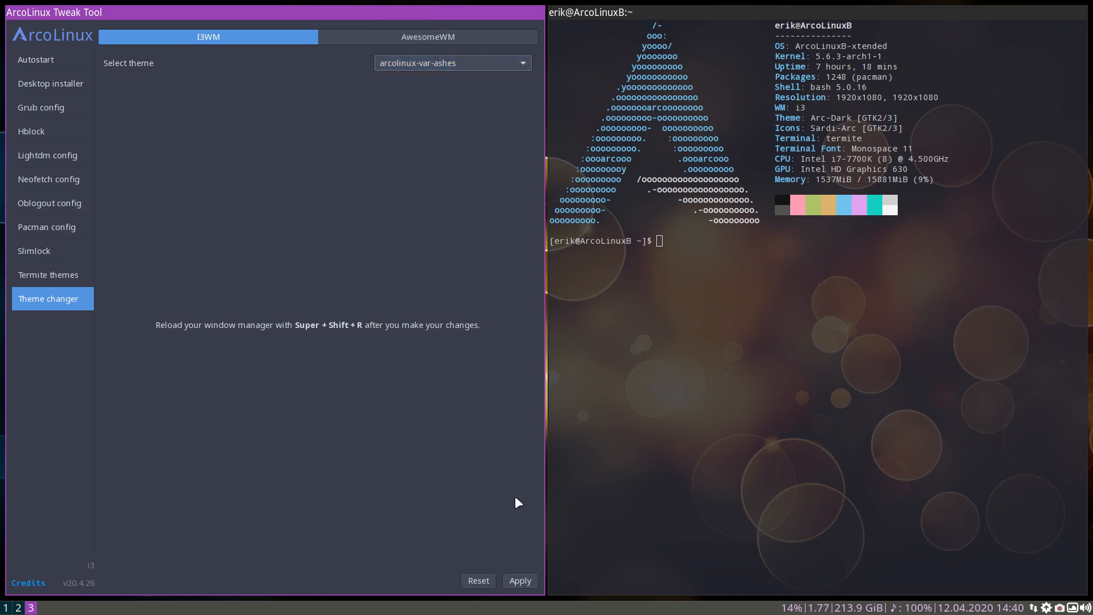
{"action": "left_click", "coordinate": [517, 580]}
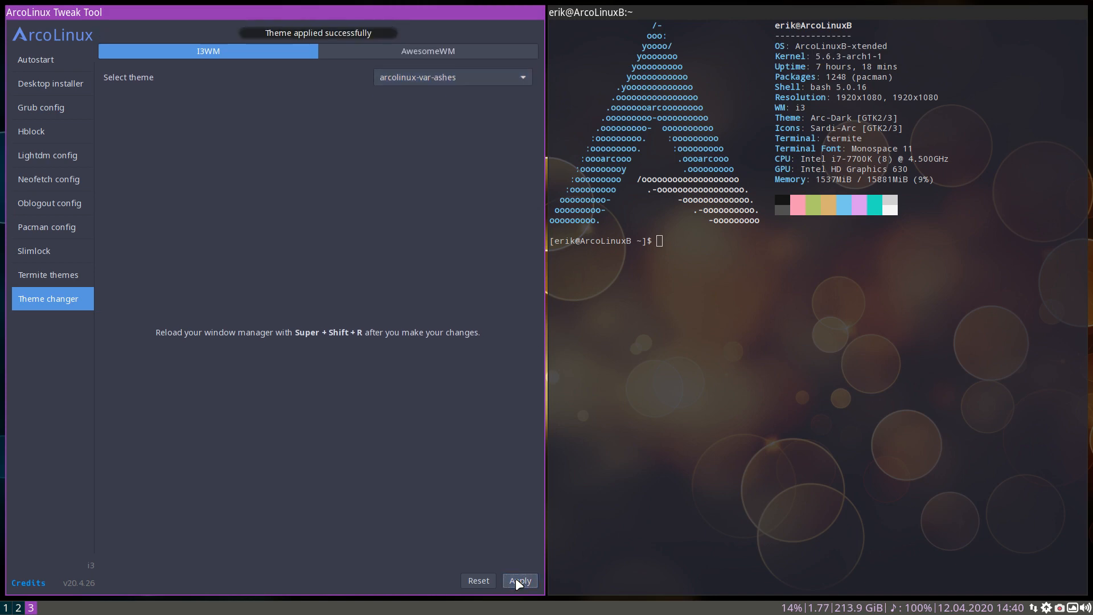
{"action": "left_click", "coordinate": [9, 608]}
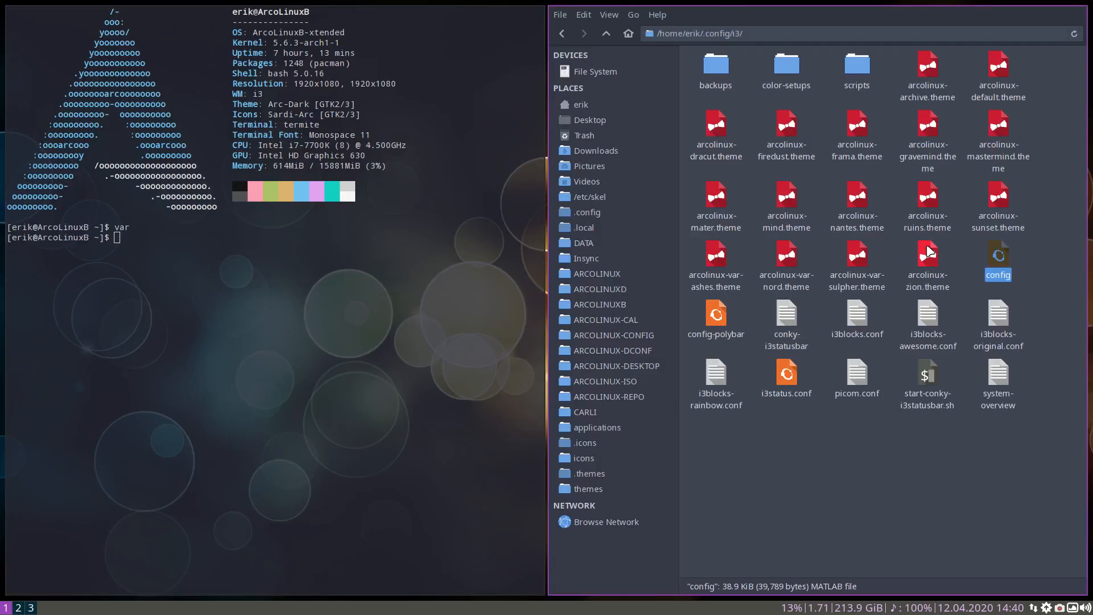
Open arcolinux-var-ashes.theme from the i3 folder in the text editor and skim it on workspace 2
{"action": "left_click", "coordinate": [714, 255]}
{"action": "right_click", "coordinate": [713, 255]}
{"action": "left_click", "coordinate": [769, 267]}
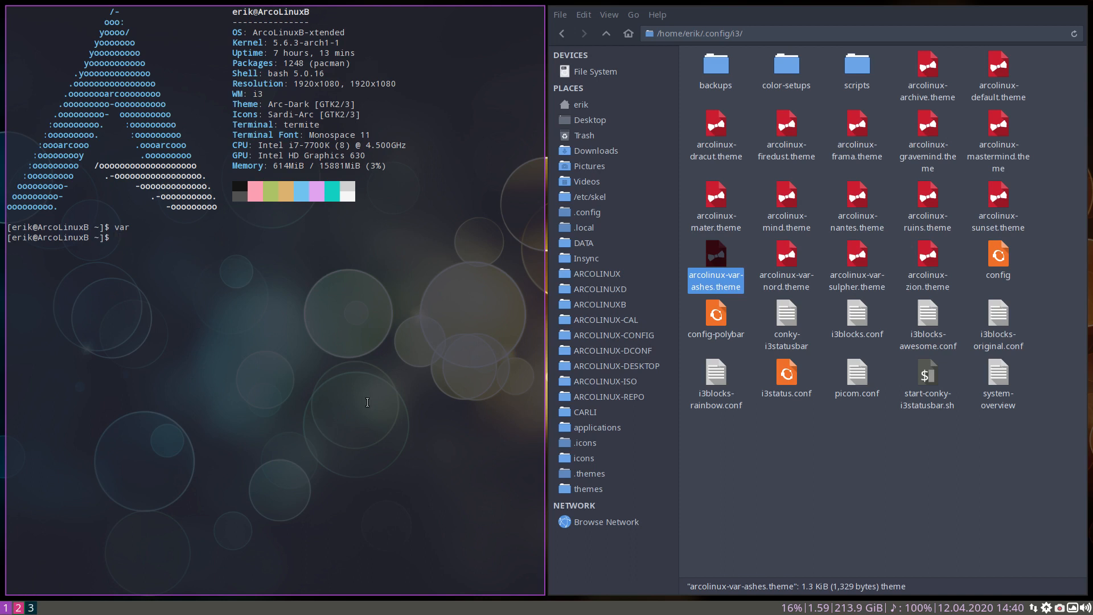
{"action": "left_click", "coordinate": [19, 608]}
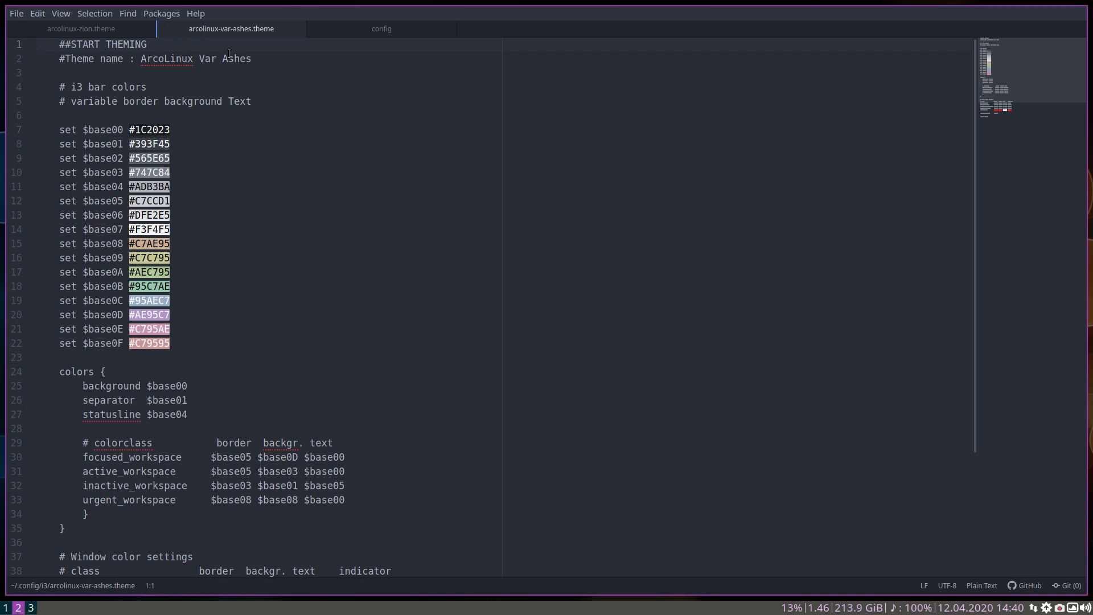
{"action": "scroll", "coordinate": [190, 151], "scroll_direction": "down", "scroll_amount": 3}
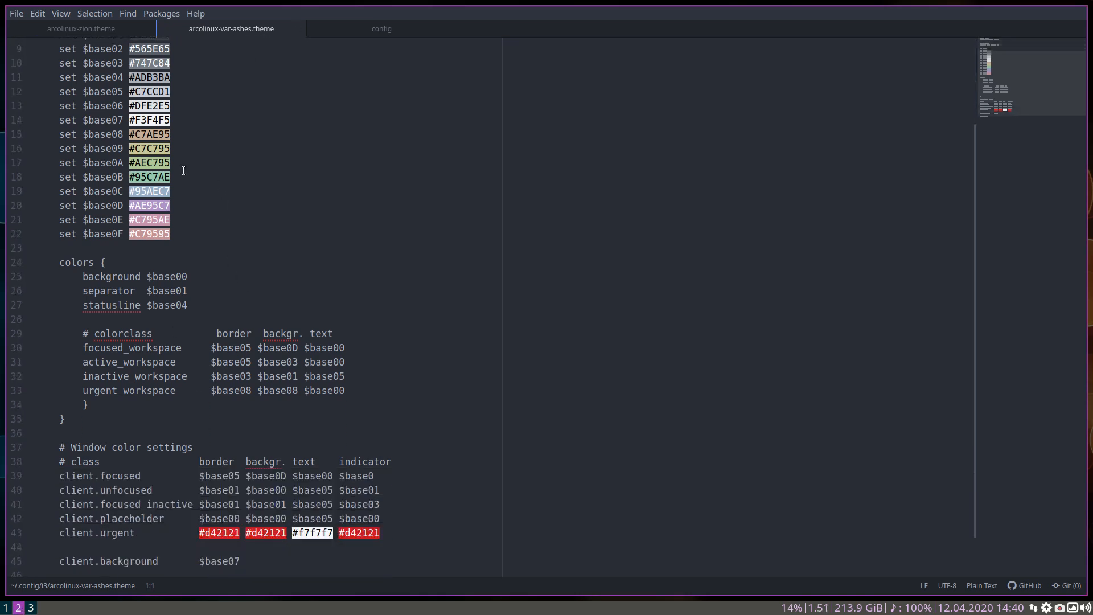
{"action": "scroll", "coordinate": [185, 167], "scroll_direction": "up", "scroll_amount": 3}
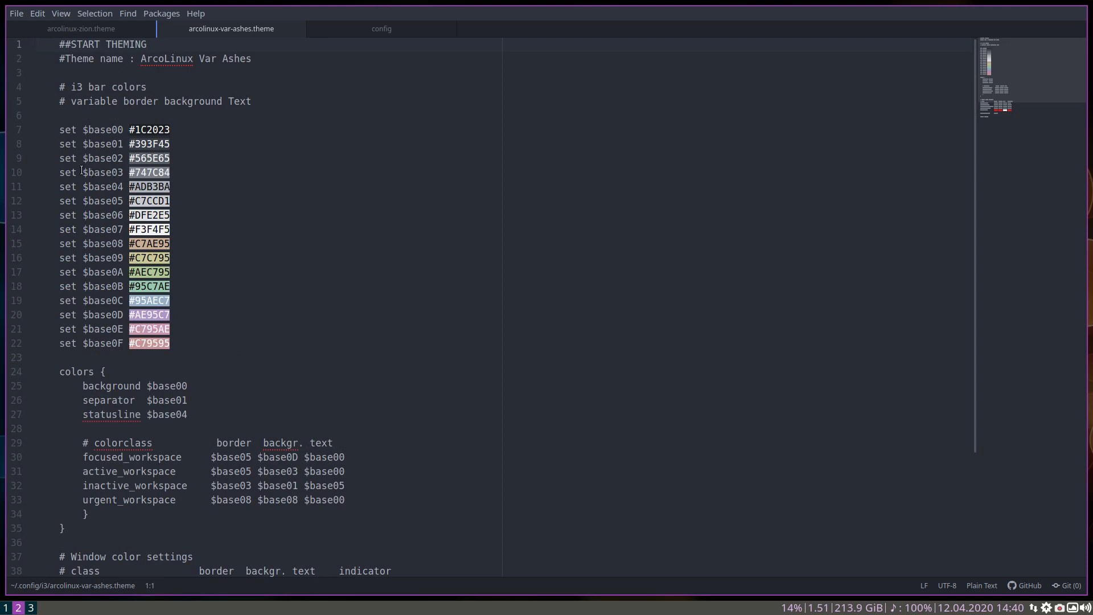
Highlight the $base03 variable and its color value, plus the color value of $base0D, in the variable list
{"action": "left_click_drag", "start_coordinate": [82, 172], "coordinate": [120, 173]}
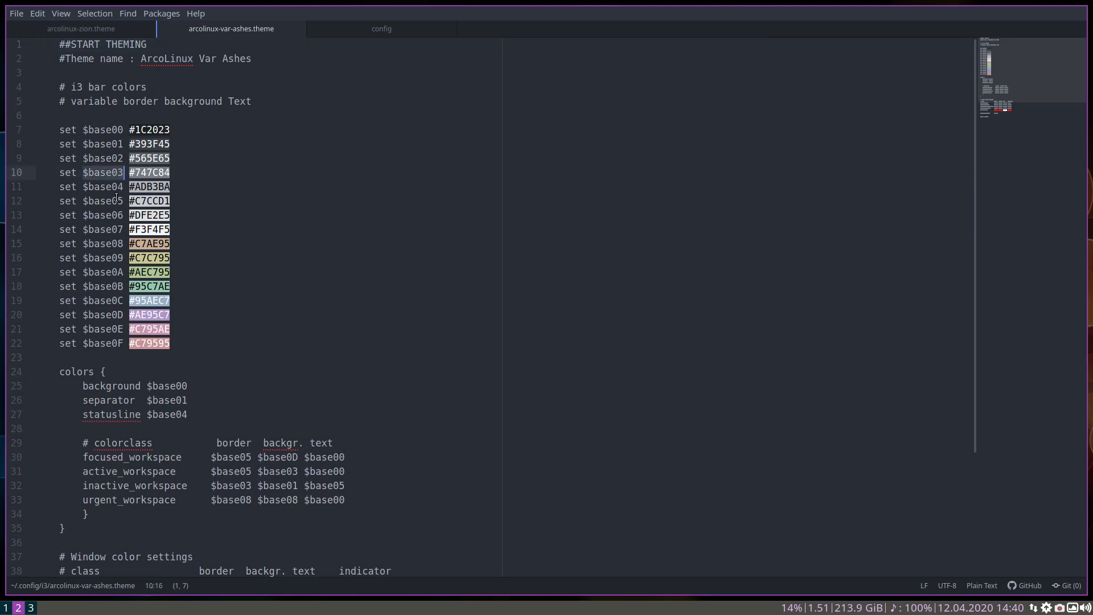
{"action": "left_click", "coordinate": [136, 172]}
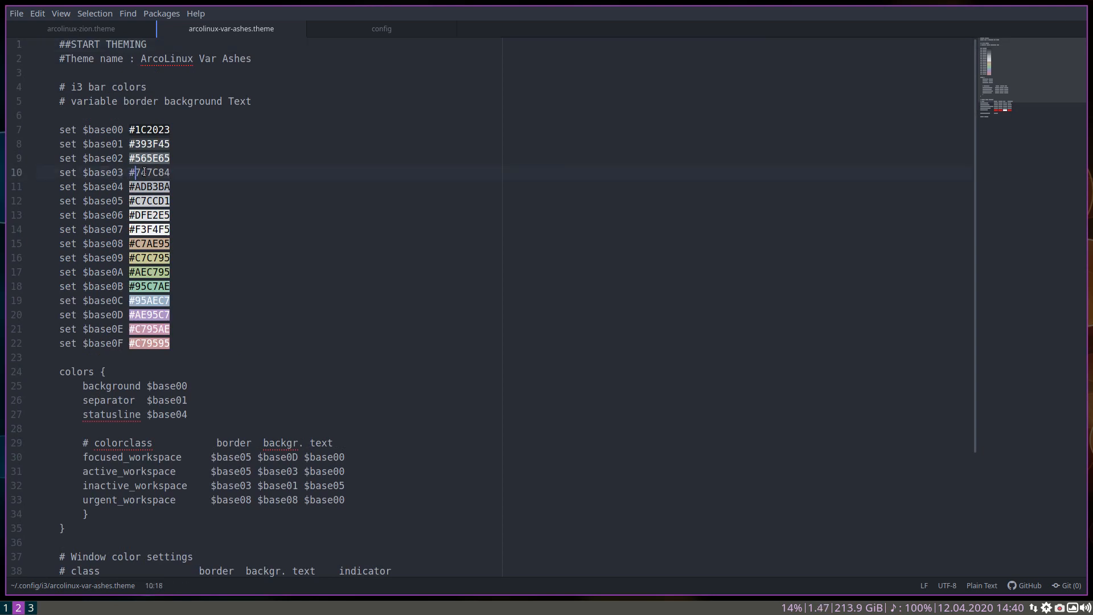
{"action": "left_click", "coordinate": [133, 316]}
{"action": "left_click_drag", "start_coordinate": [134, 316], "coordinate": [164, 316]}
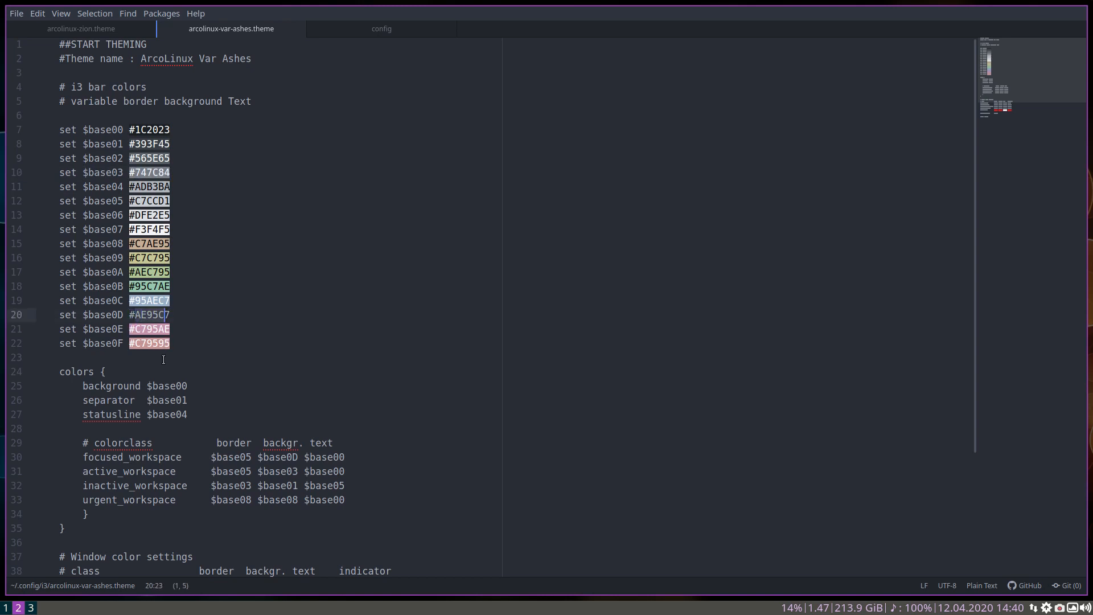
Review the colors block and the window color settings of the Var Ashes theme, highlighting the client.urgent line
{"action": "scroll", "coordinate": [212, 294], "scroll_direction": "down", "scroll_amount": 5}
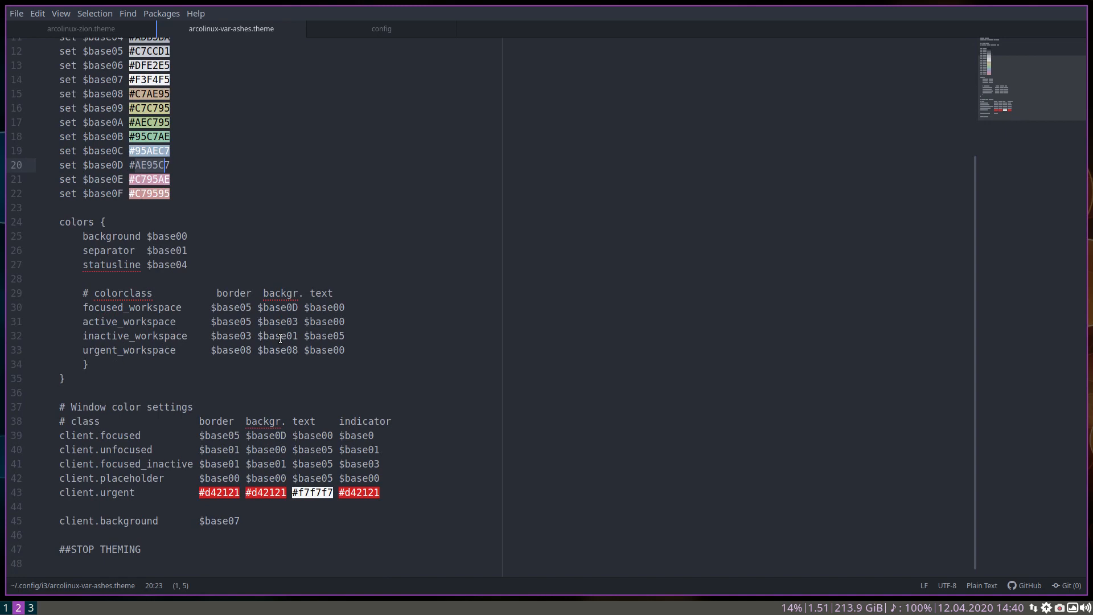
{"action": "left_click", "coordinate": [95, 123]}
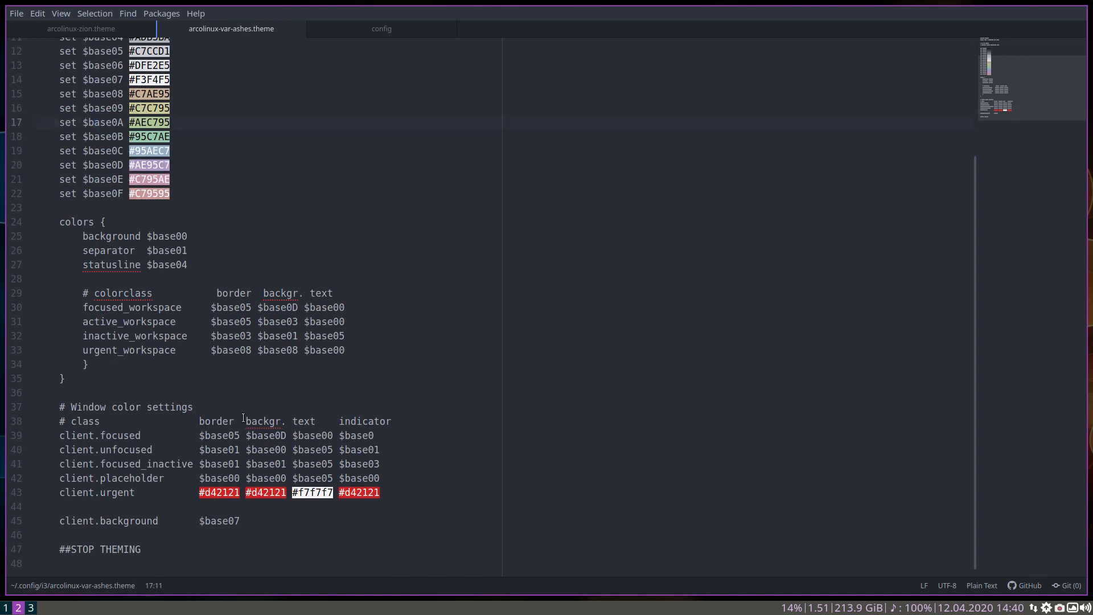
{"action": "left_click_drag", "start_coordinate": [154, 499], "coordinate": [460, 493]}
{"action": "left_click", "coordinate": [433, 519]}
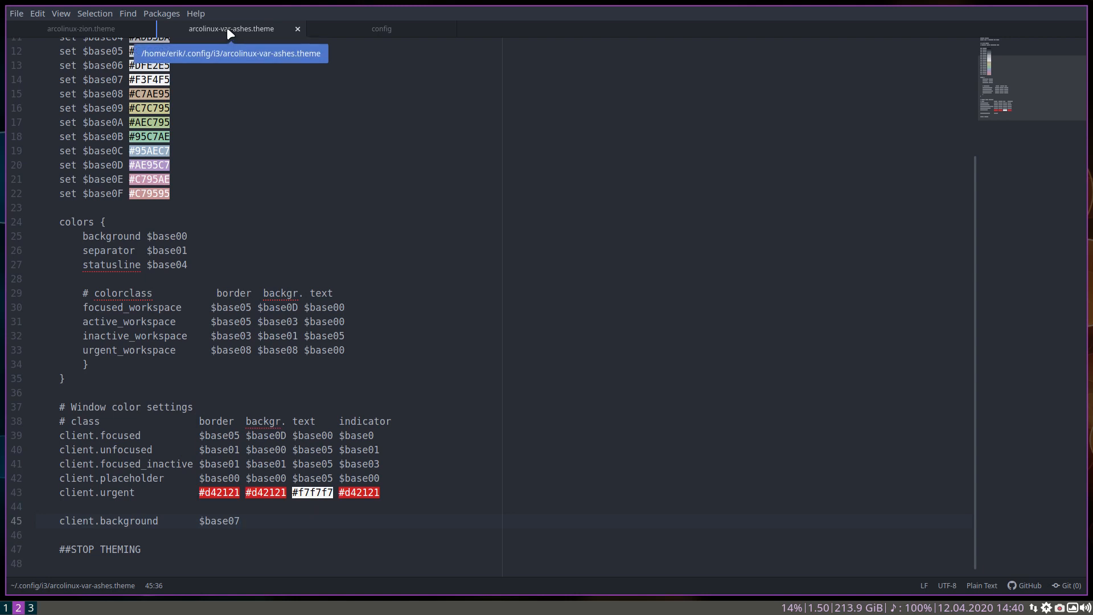
{"action": "left_click", "coordinate": [209, 221]}
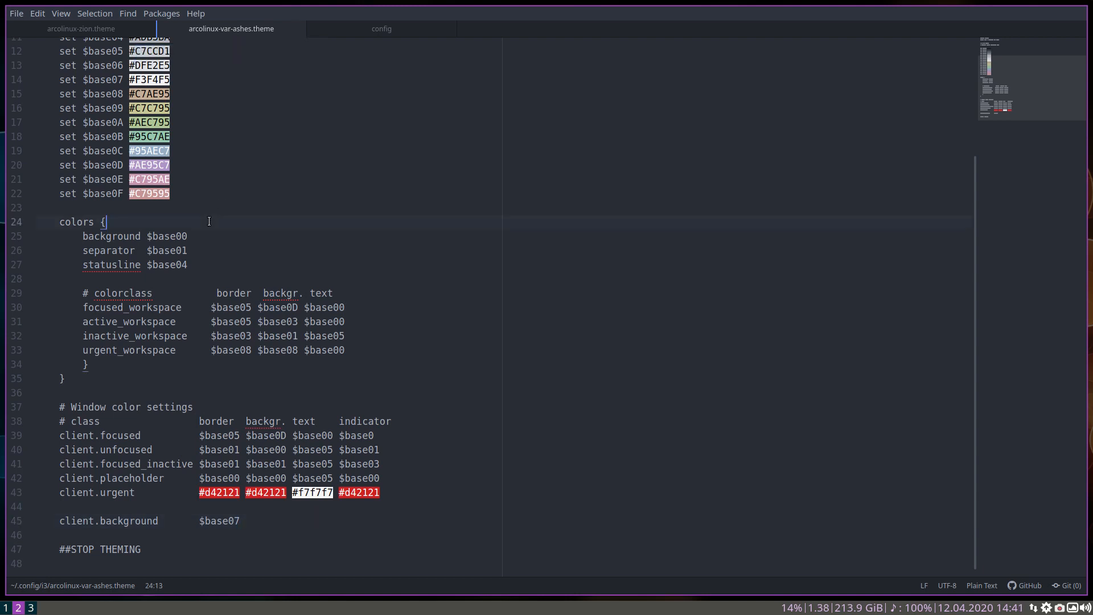
Trace the border and background variables of focused_workspace to their color definitions by highlighting $base05, $base0D and the $base0D value
{"action": "scroll", "coordinate": [209, 221], "scroll_direction": "up", "scroll_amount": 1}
{"action": "scroll", "coordinate": [209, 221], "scroll_direction": "up", "scroll_amount": 2}
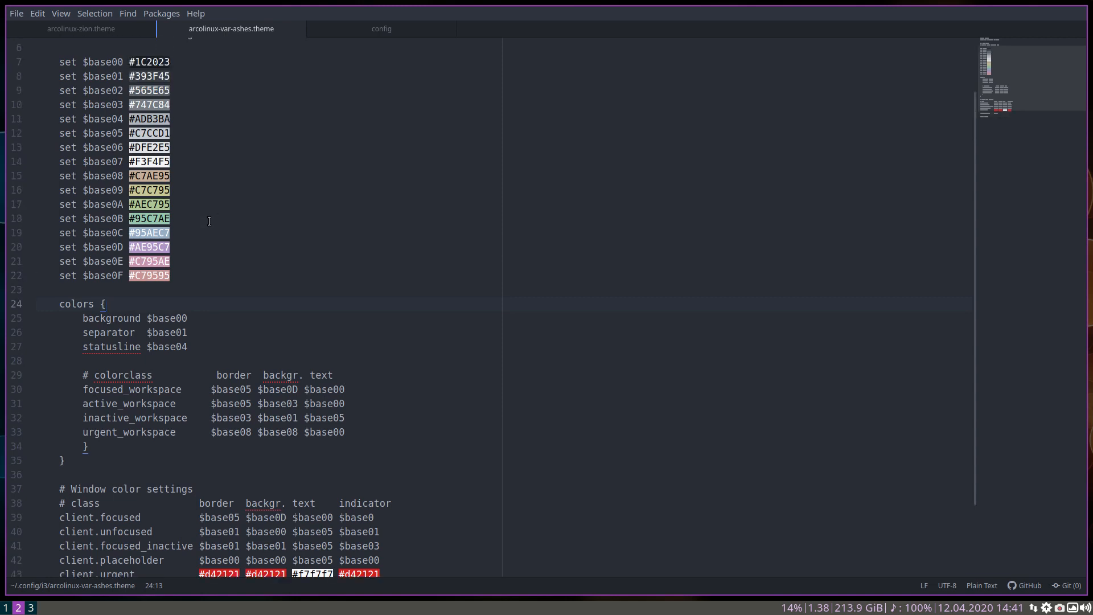
{"action": "double_click", "coordinate": [226, 391]}
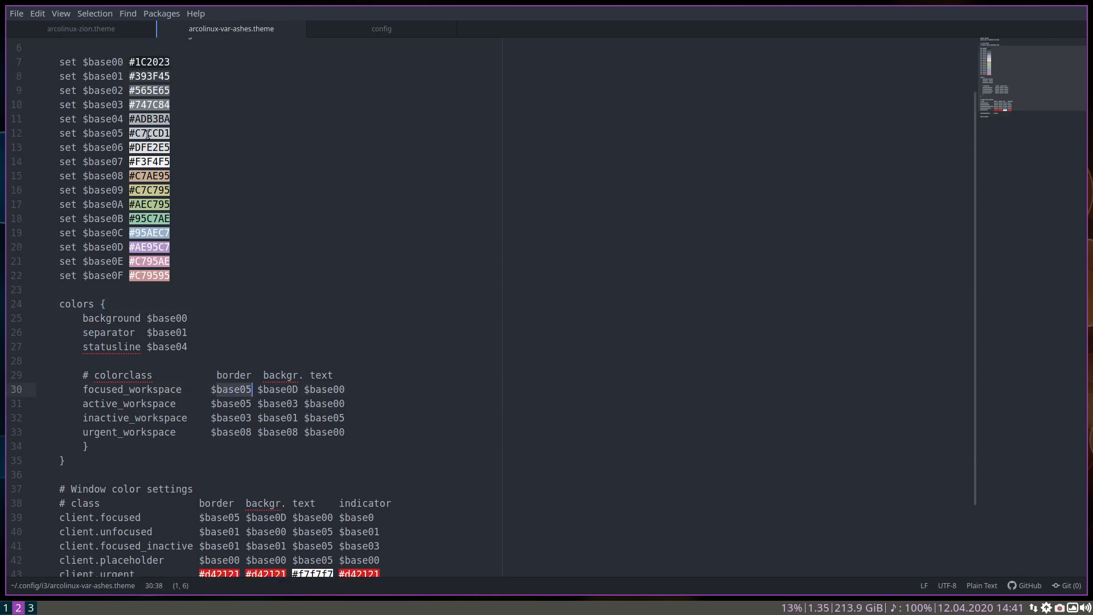
{"action": "double_click", "coordinate": [278, 390]}
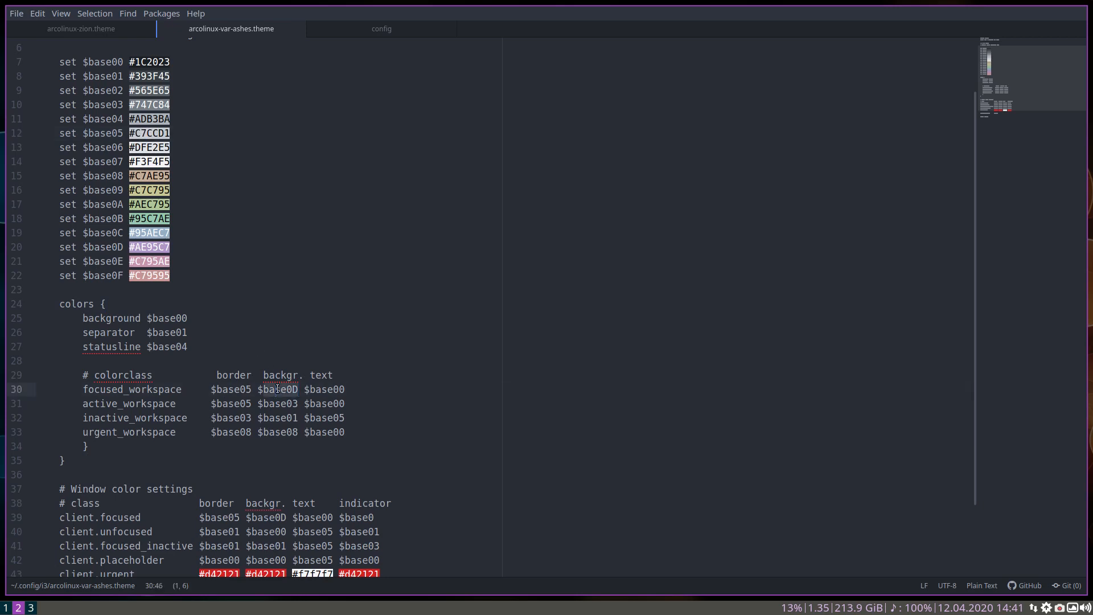
{"action": "double_click", "coordinate": [149, 247]}
{"action": "left_click", "coordinate": [366, 293]}
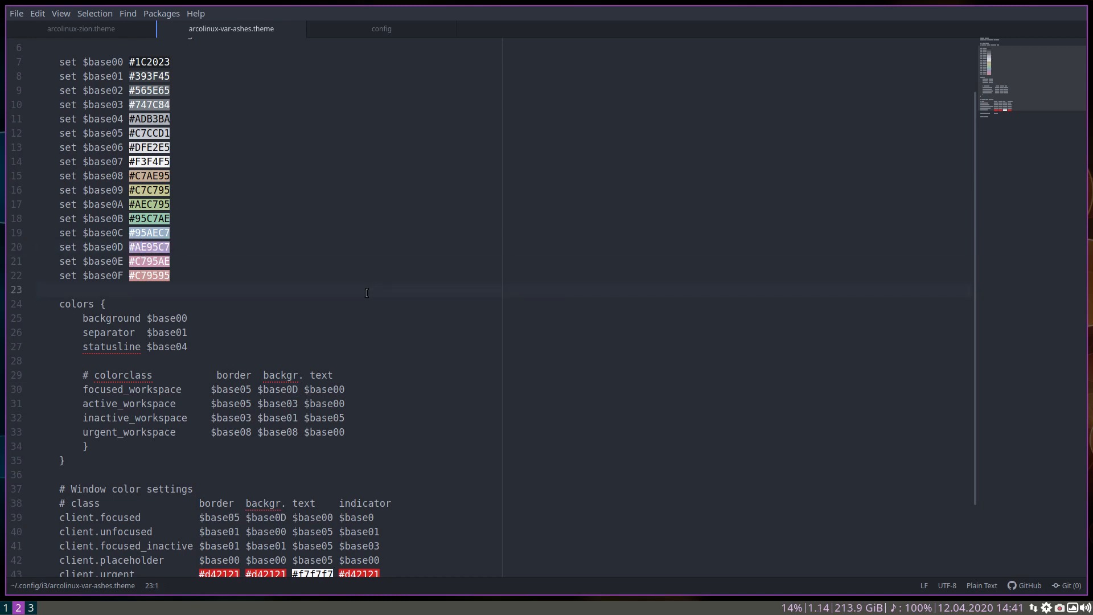
{"action": "left_click", "coordinate": [376, 391]}
Highlight the base color definitions, the colors { line and the client.background line to compare the parts of the theme file
{"action": "scroll", "coordinate": [206, 315], "scroll_direction": "up", "scroll_amount": 2}
{"action": "left_click_drag", "start_coordinate": [51, 128], "coordinate": [151, 246]}
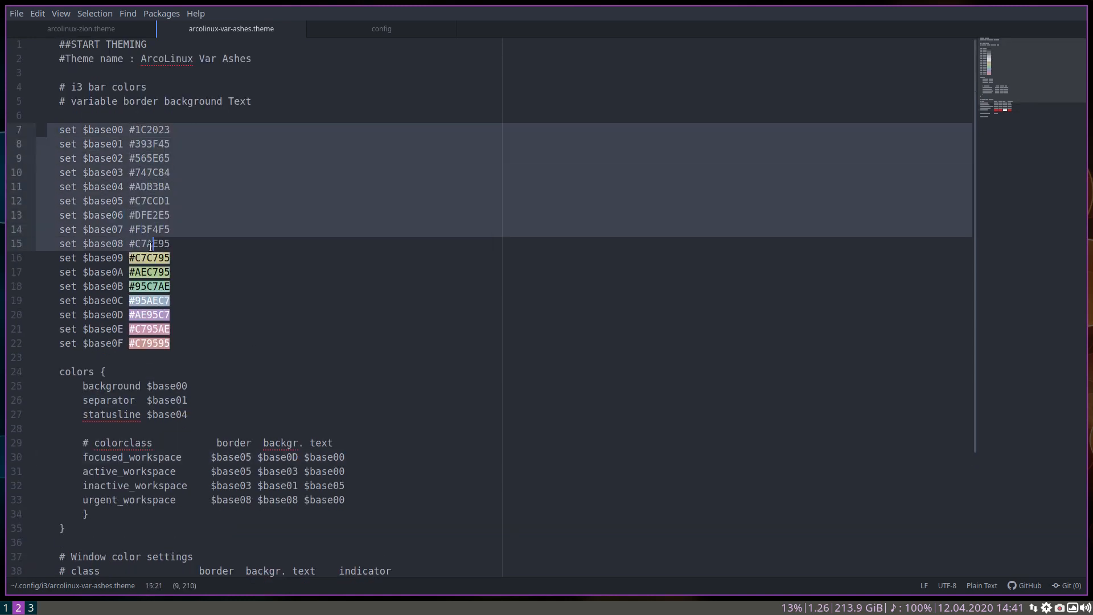
{"action": "left_click_drag", "start_coordinate": [59, 371], "coordinate": [107, 371]}
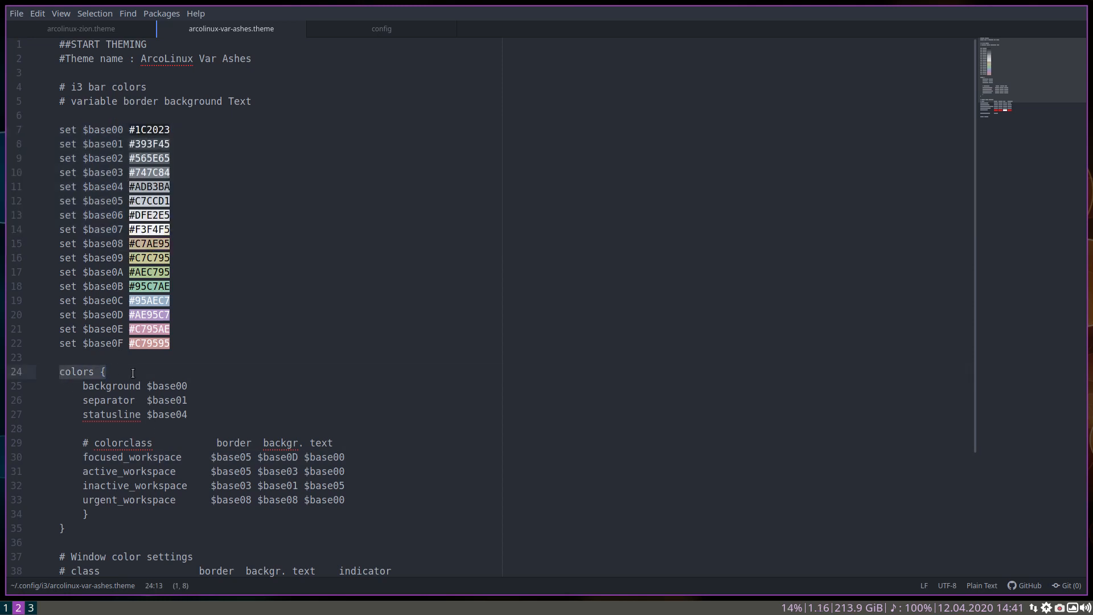
{"action": "scroll", "coordinate": [132, 387], "scroll_direction": "down", "scroll_amount": 3}
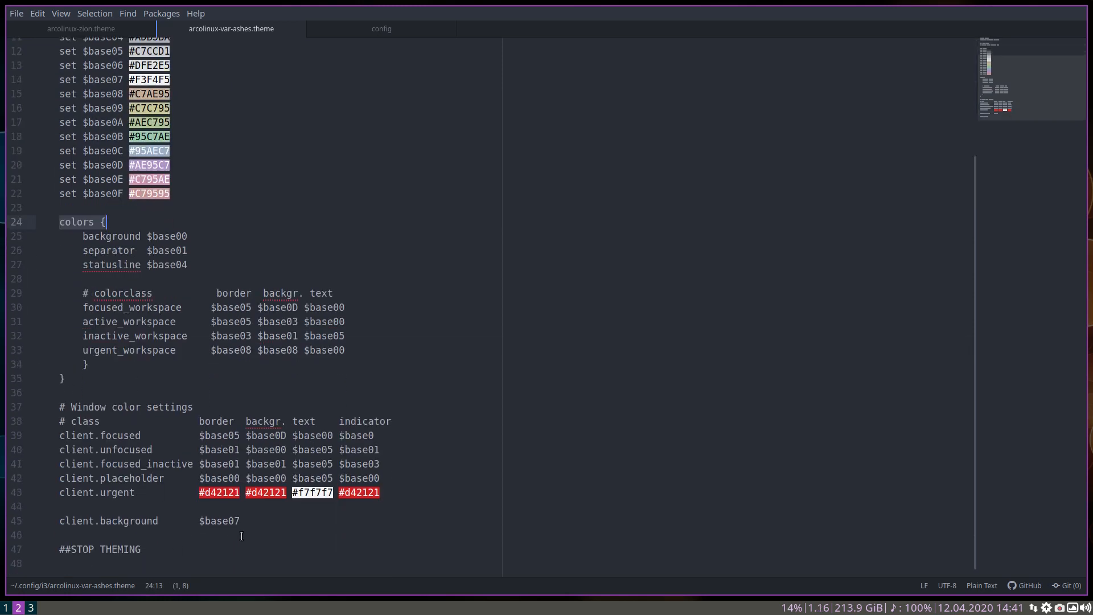
{"action": "left_click_drag", "start_coordinate": [241, 522], "coordinate": [47, 521]}
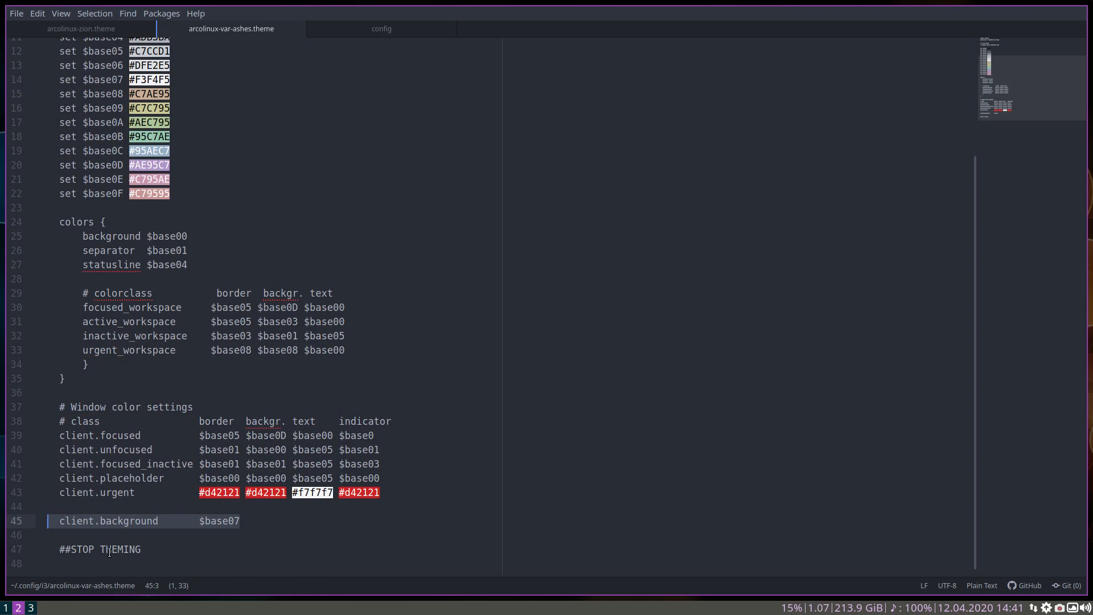
{"action": "left_click", "coordinate": [178, 549]}
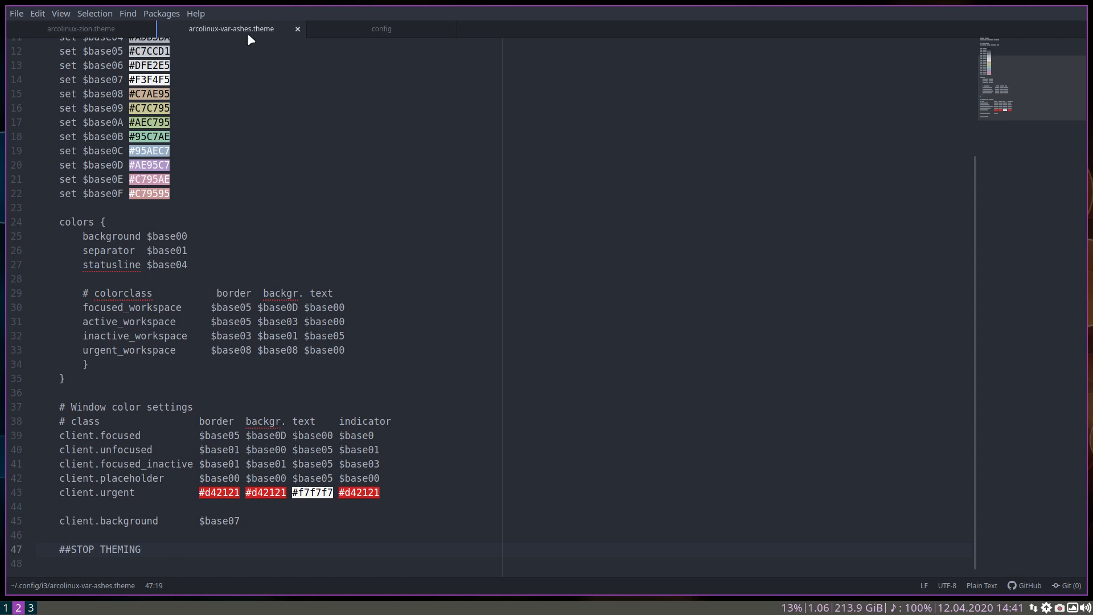
Apply the arcolinux-var-ashes theme for I3WM in the Tweak Tool on workspace 3 and reload the window manager
{"action": "left_click", "coordinate": [31, 607]}
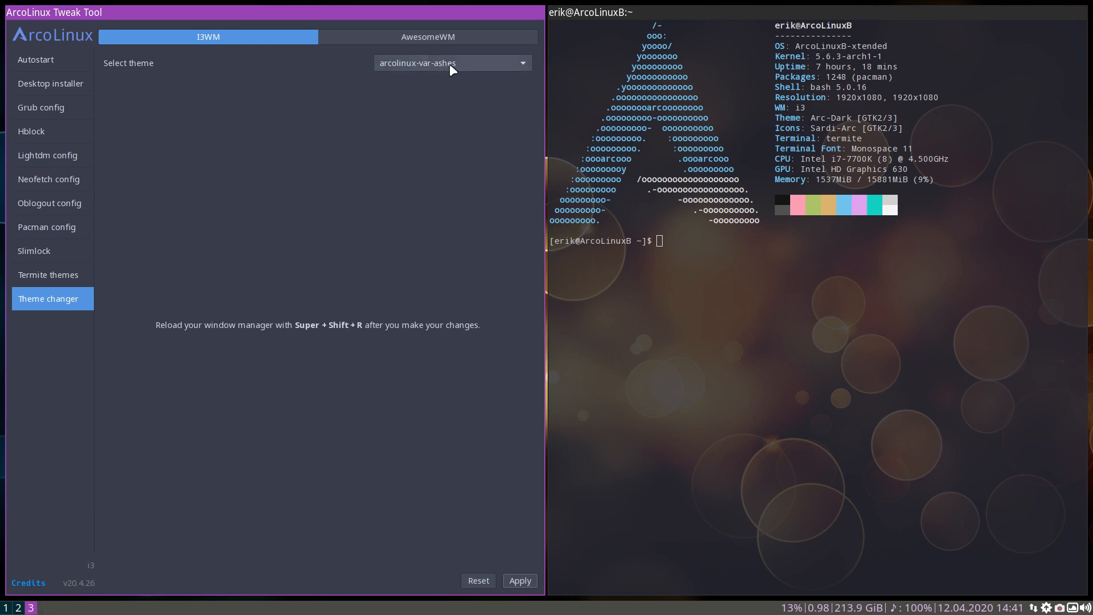
{"action": "left_click", "coordinate": [519, 580]}
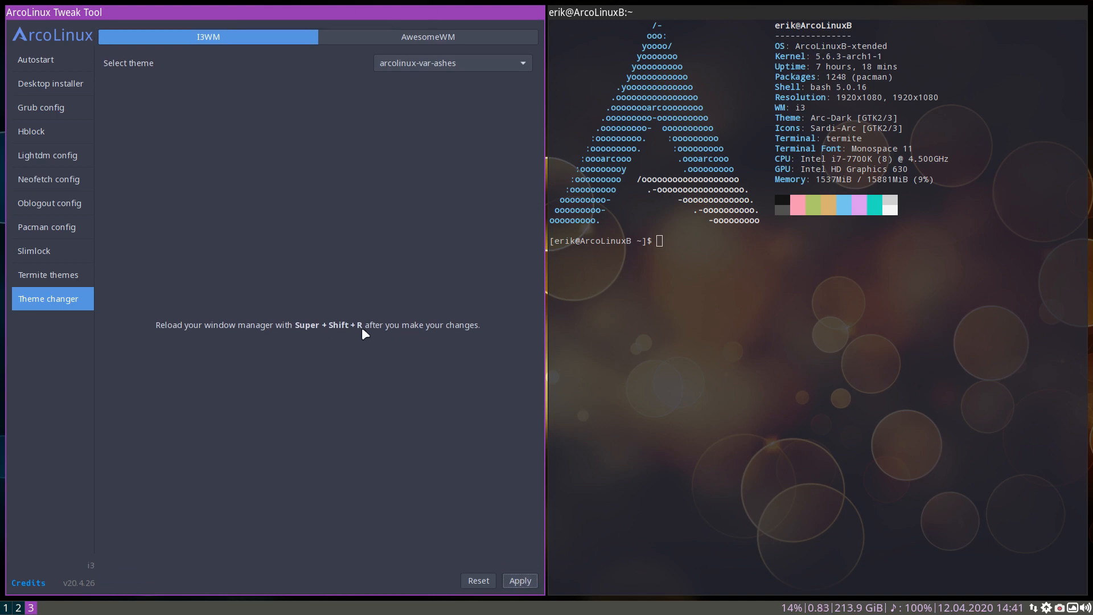
{"action": "key", "text": "super+shift+r"}
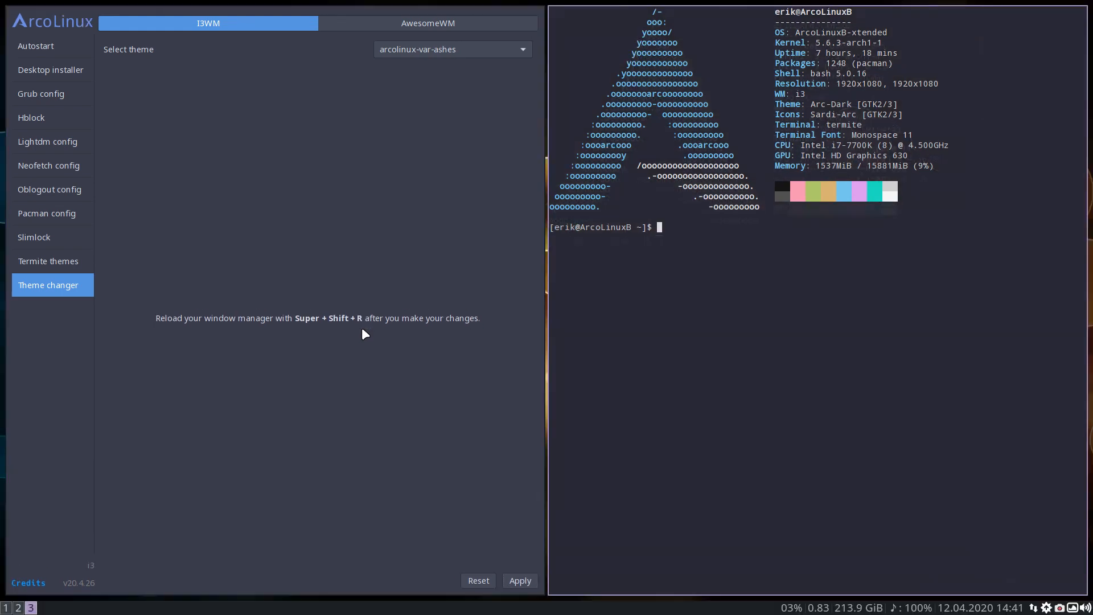
Check the applied theme colors on workspaces 1, 2 and 3 and in the bar's System mode prompt
{"action": "left_click", "coordinate": [19, 607]}
{"action": "left_click", "coordinate": [6, 608]}
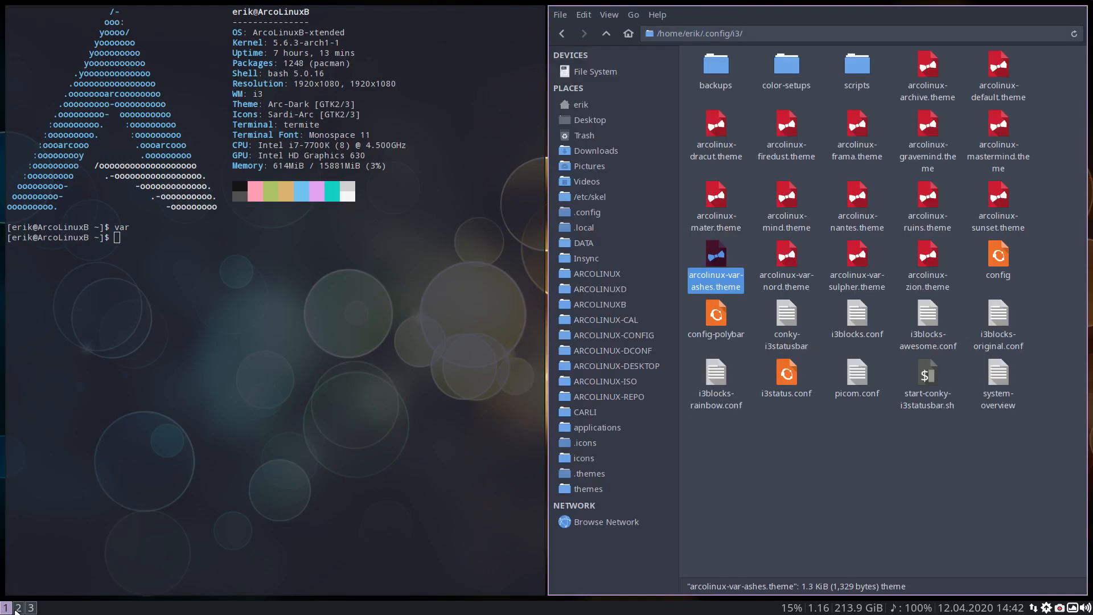
{"action": "left_click", "coordinate": [17, 608]}
{"action": "left_click", "coordinate": [32, 608]}
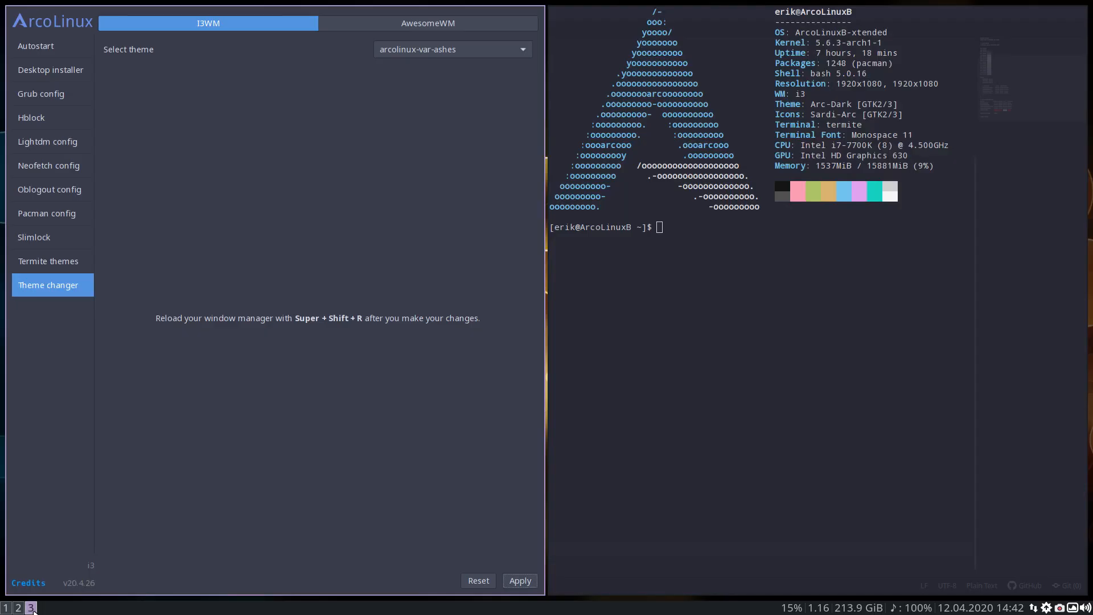
{"action": "key", "text": "super+0"}
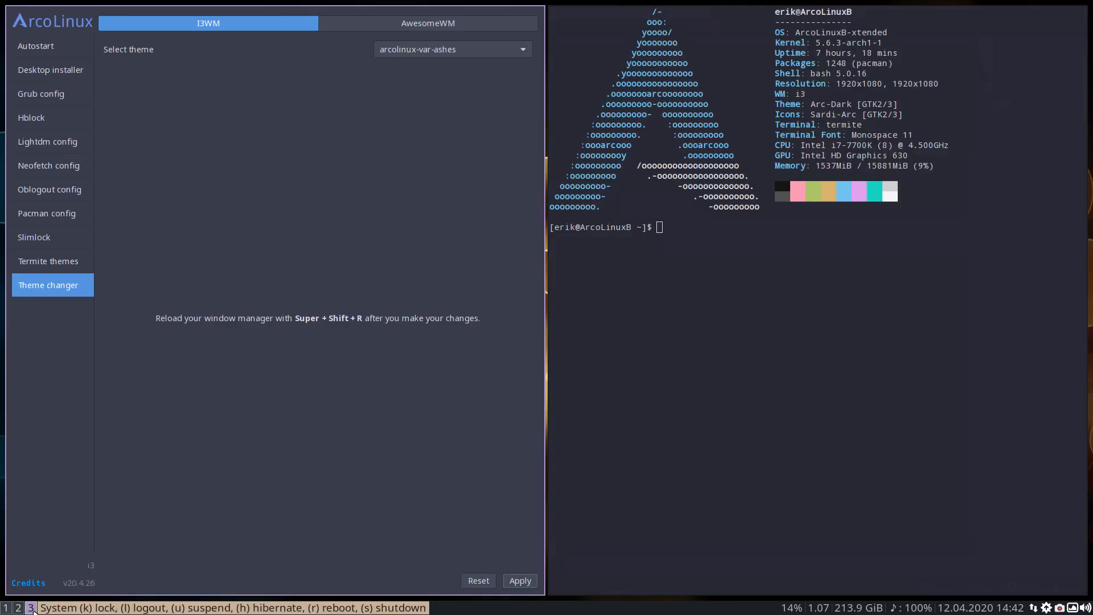
{"action": "key", "text": "Escape"}
Show the title bars of the Tweak Tool and terminal windows on workspace 3
{"action": "key", "text": "super+n"}
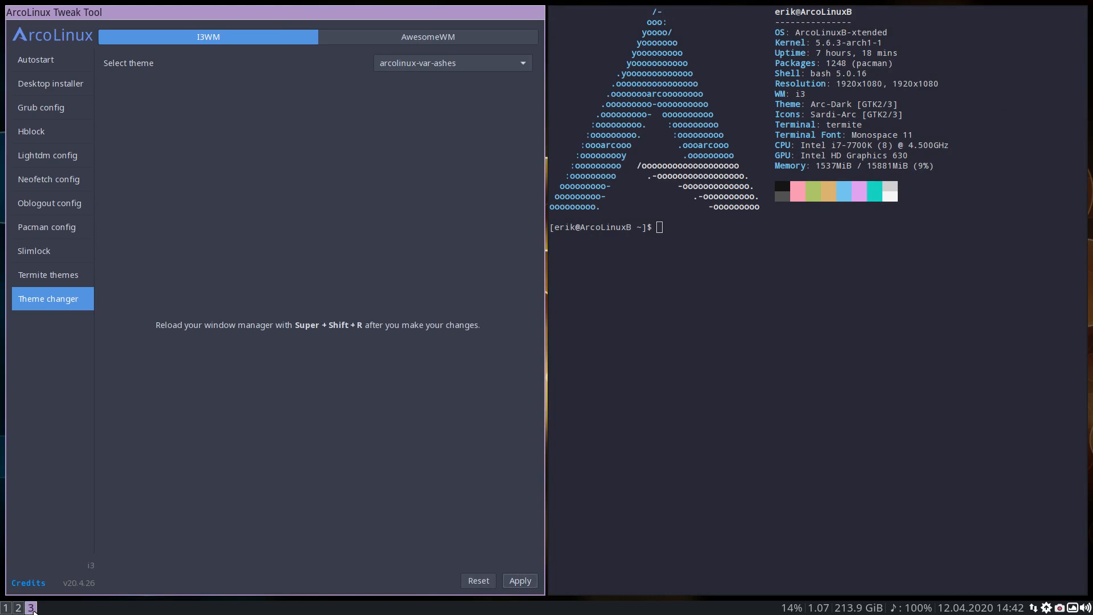
{"action": "key", "text": "super+n"}
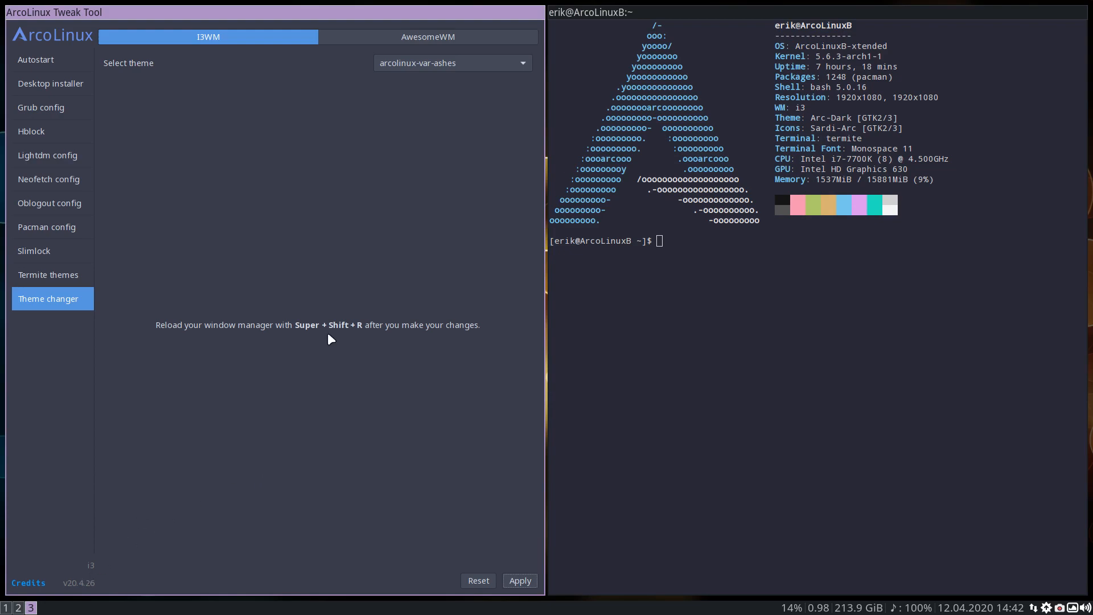
Open arcolinux-zion.theme from the i3 folder on workspace 1 in the text editor and review it down to ##STOP THEMING
{"action": "left_click", "coordinate": [19, 607]}
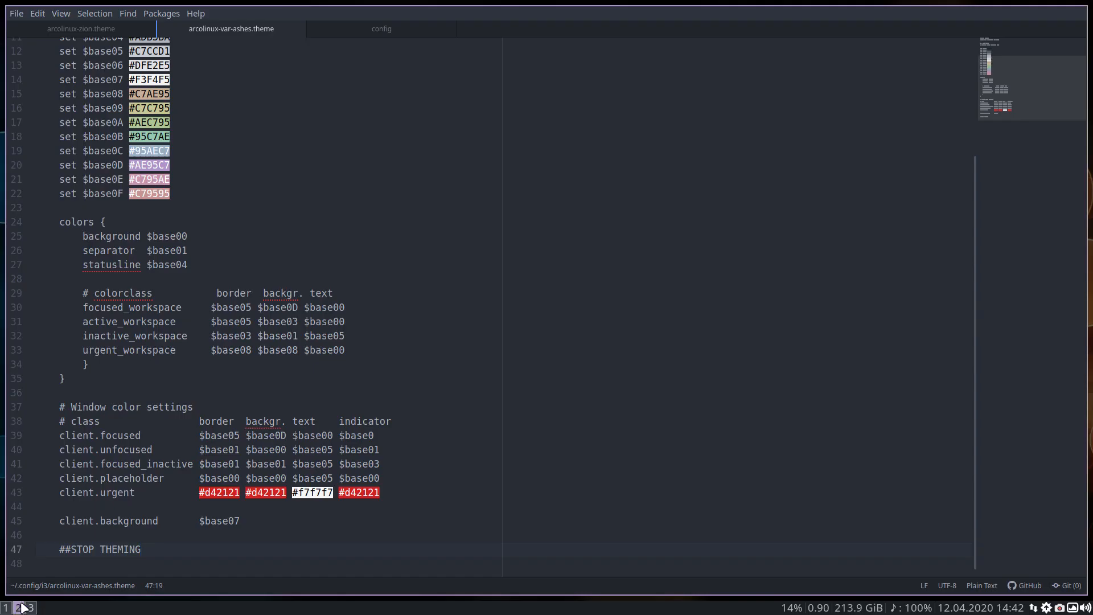
{"action": "left_click", "coordinate": [6, 608]}
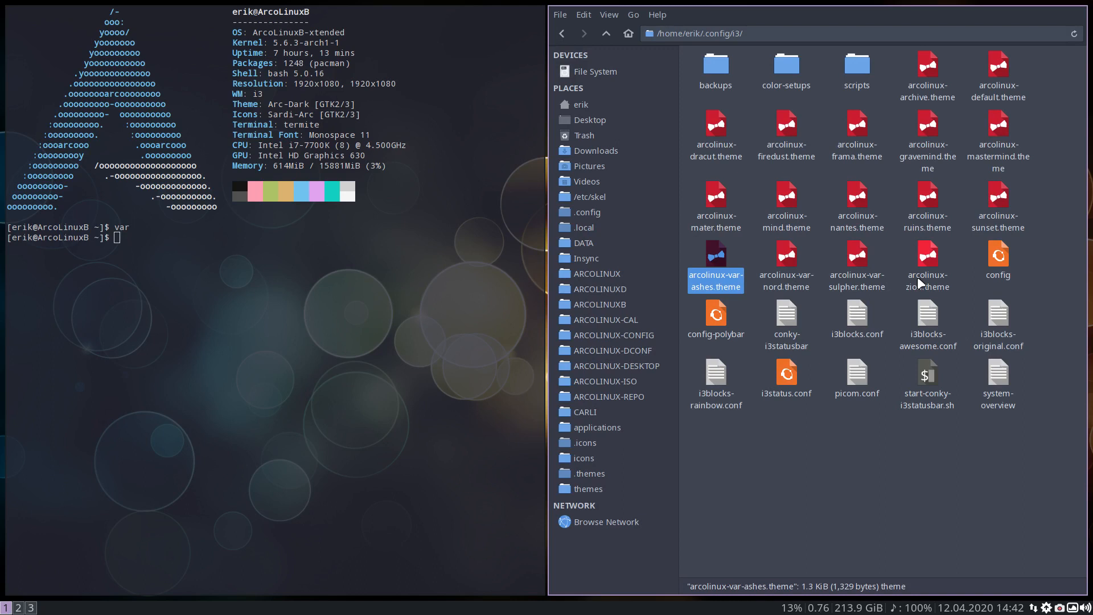
{"action": "left_click", "coordinate": [893, 251]}
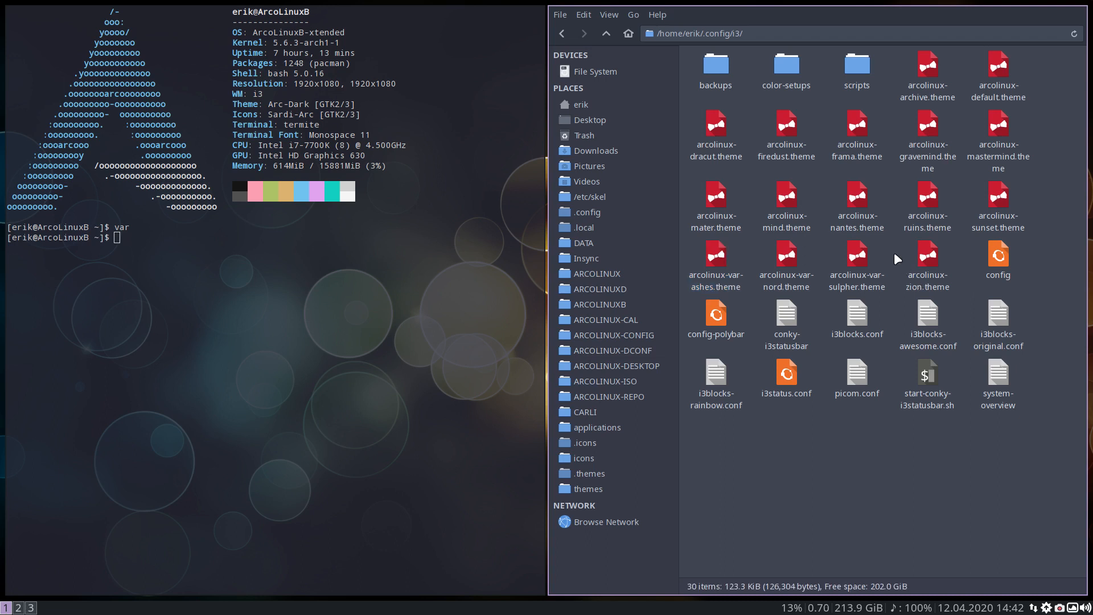
{"action": "left_click", "coordinate": [926, 255]}
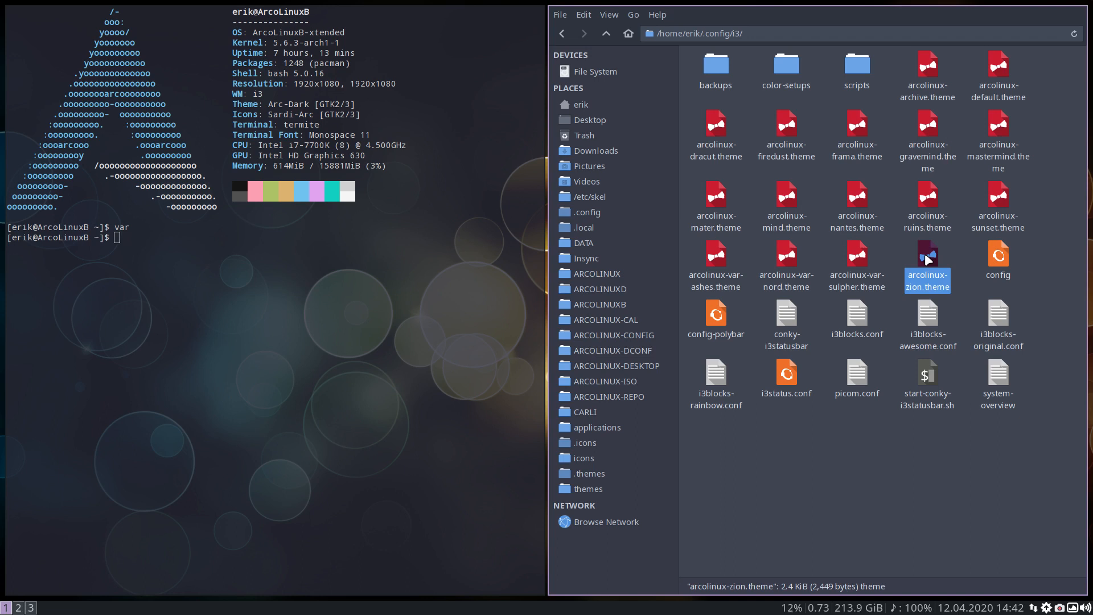
{"action": "right_click", "coordinate": [927, 257]}
{"action": "left_click", "coordinate": [945, 261]}
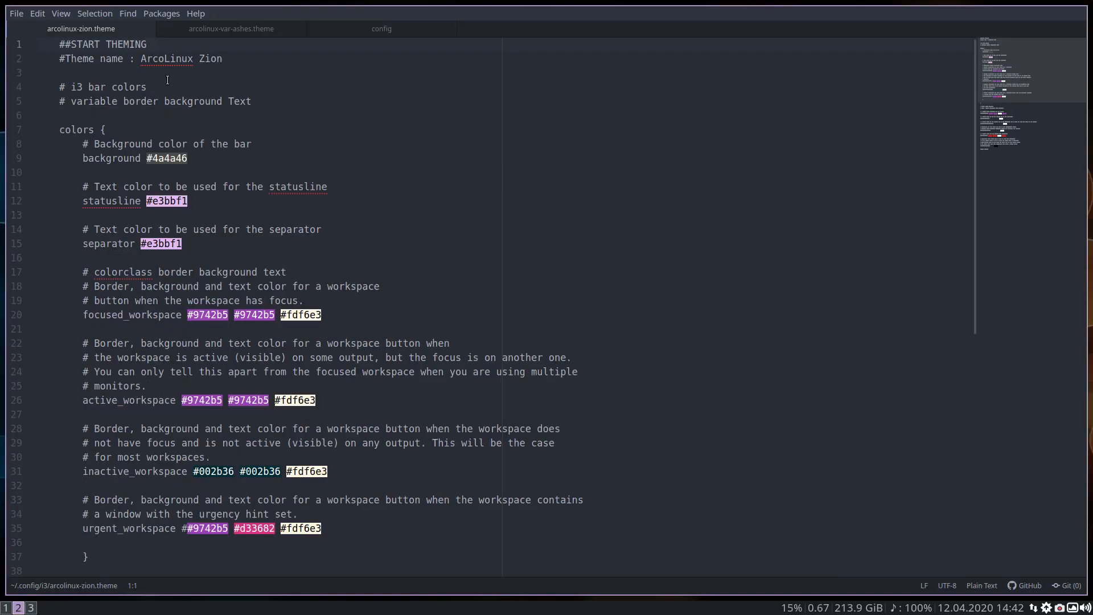
{"action": "scroll", "coordinate": [162, 111], "scroll_direction": "down", "scroll_amount": 6}
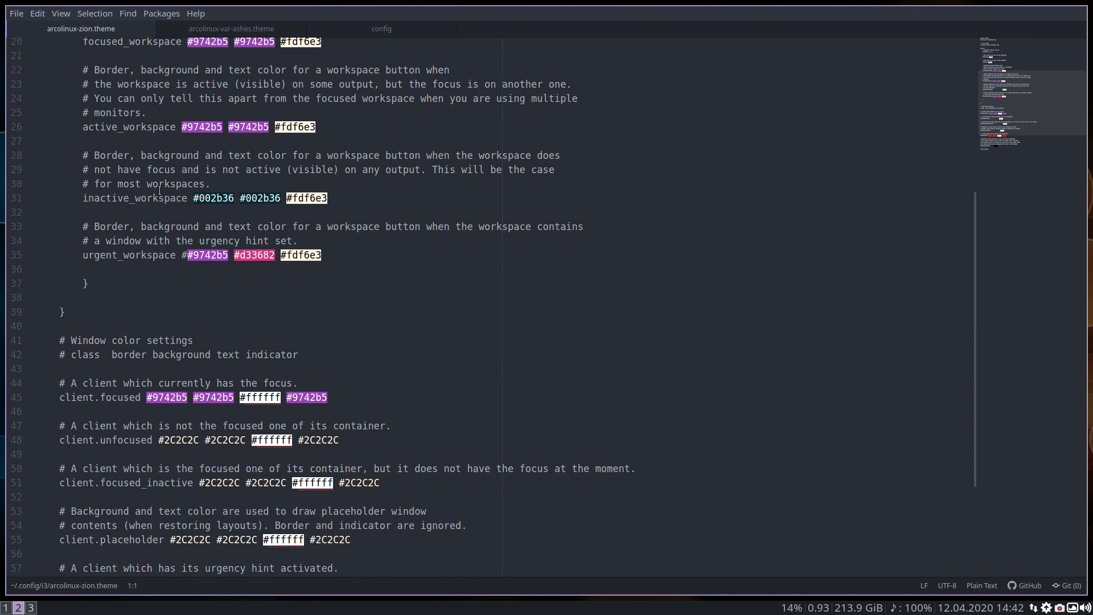
{"action": "scroll", "coordinate": [159, 191], "scroll_direction": "down", "scroll_amount": 3}
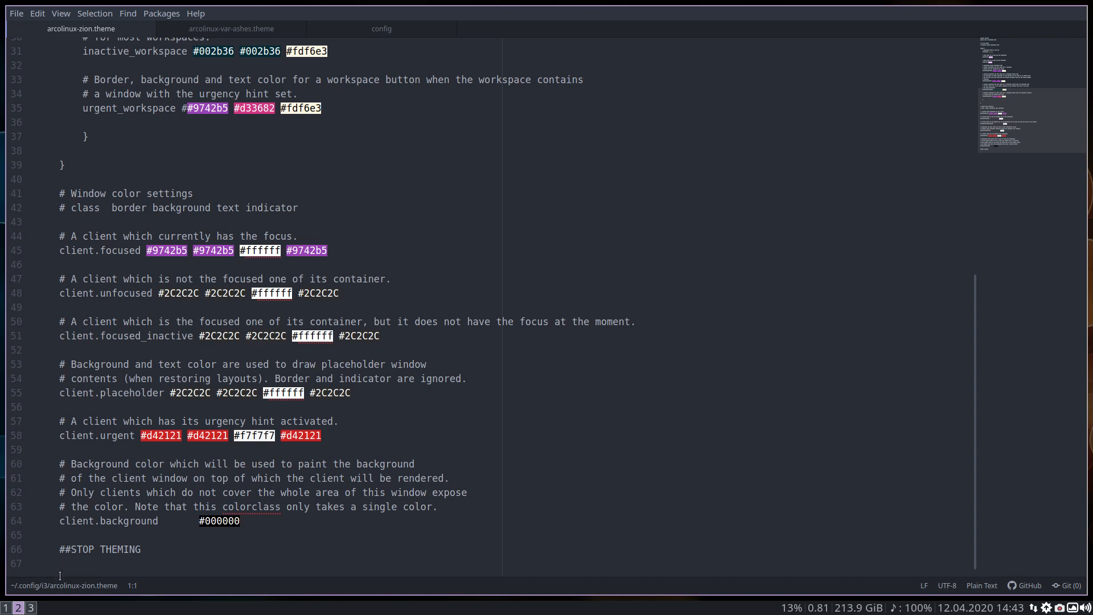
Apply the arcolinux-firedust theme for I3WM in the Tweak Tool on workspace 3 and reload the window manager
{"action": "left_click", "coordinate": [31, 607]}
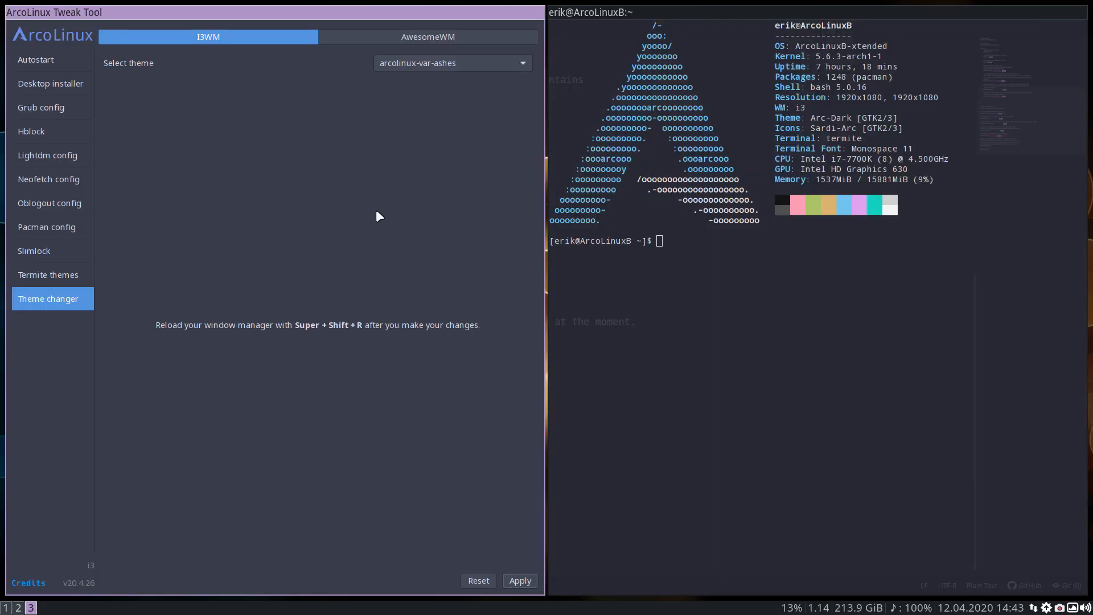
{"action": "left_click", "coordinate": [442, 60]}
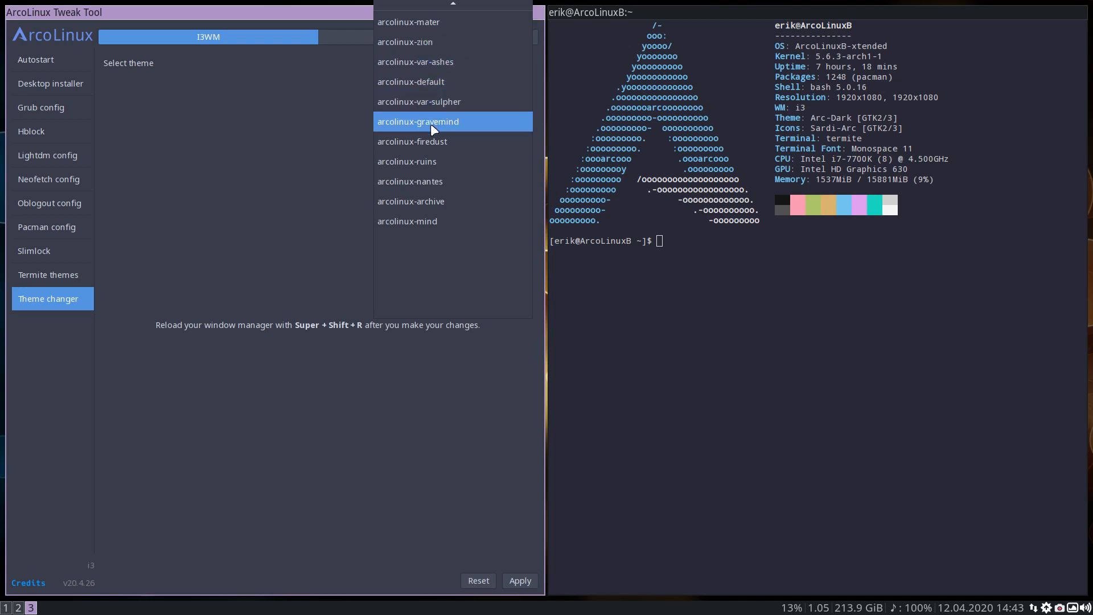
{"action": "left_click", "coordinate": [434, 139]}
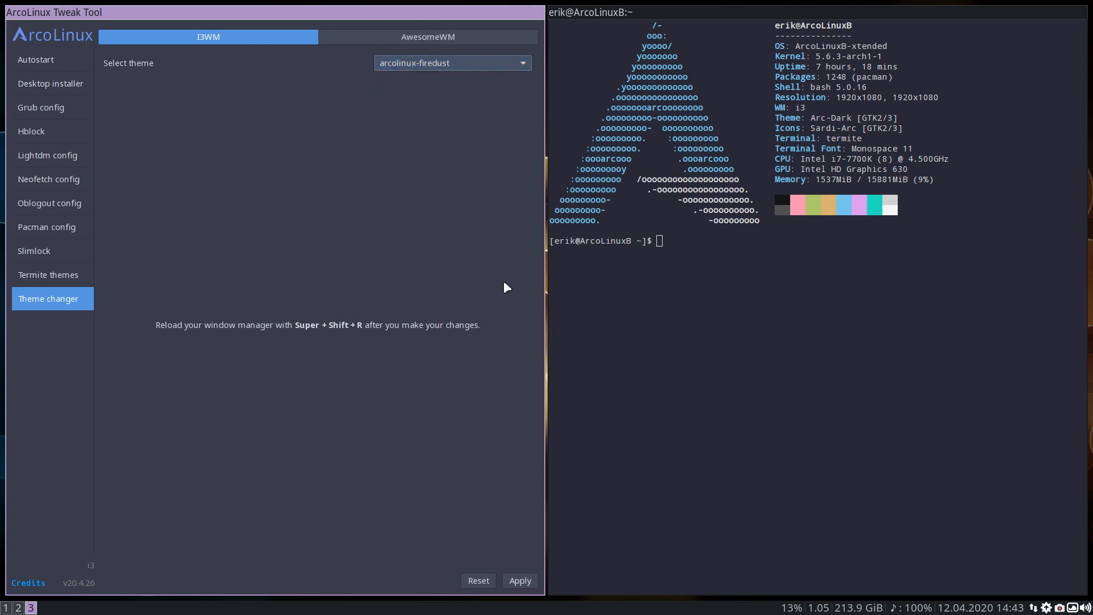
{"action": "left_click", "coordinate": [511, 581]}
{"action": "key", "text": "super+shift+r"}
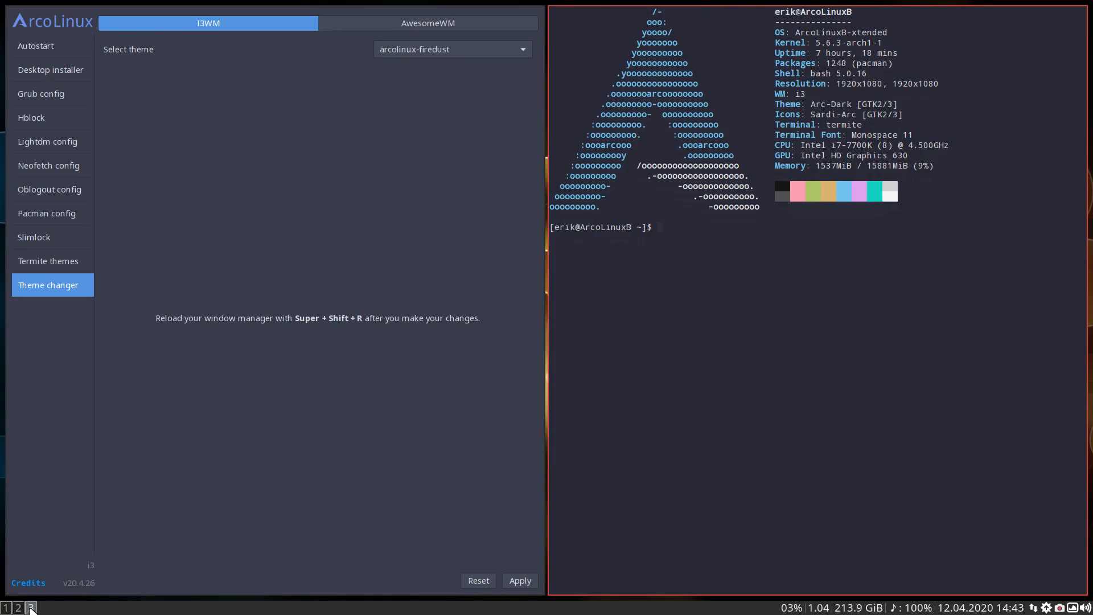
Check the Firedust theme colors on workspaces 1, 2 and 3 and in the bar's System mode prompt
{"action": "left_click", "coordinate": [19, 608]}
{"action": "left_click", "coordinate": [7, 608]}
{"action": "left_click", "coordinate": [19, 608]}
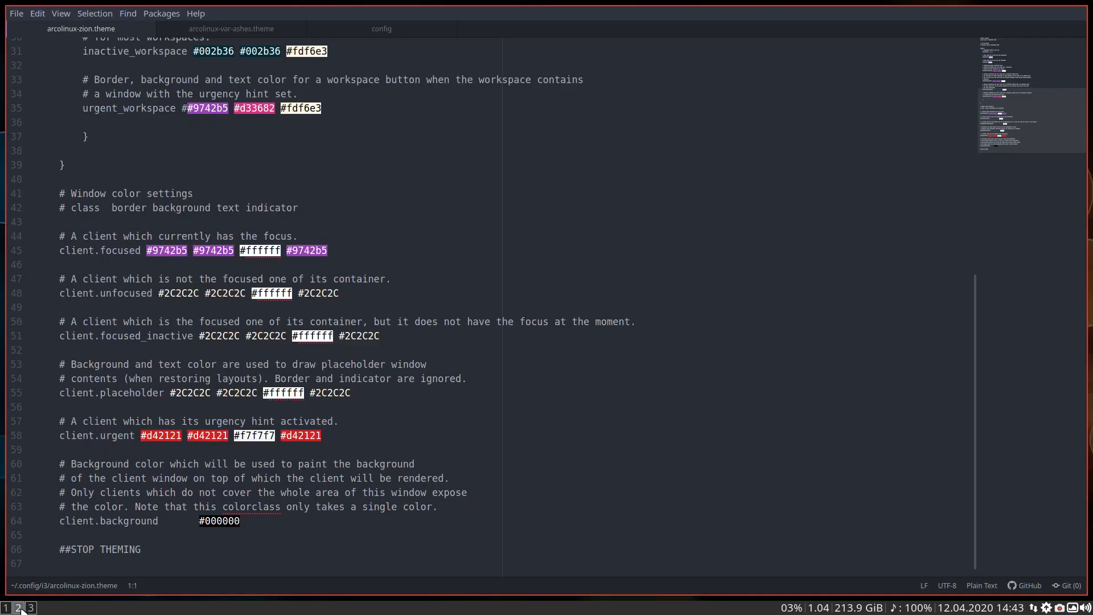
{"action": "left_click", "coordinate": [31, 608]}
{"action": "key", "text": "super+0"}
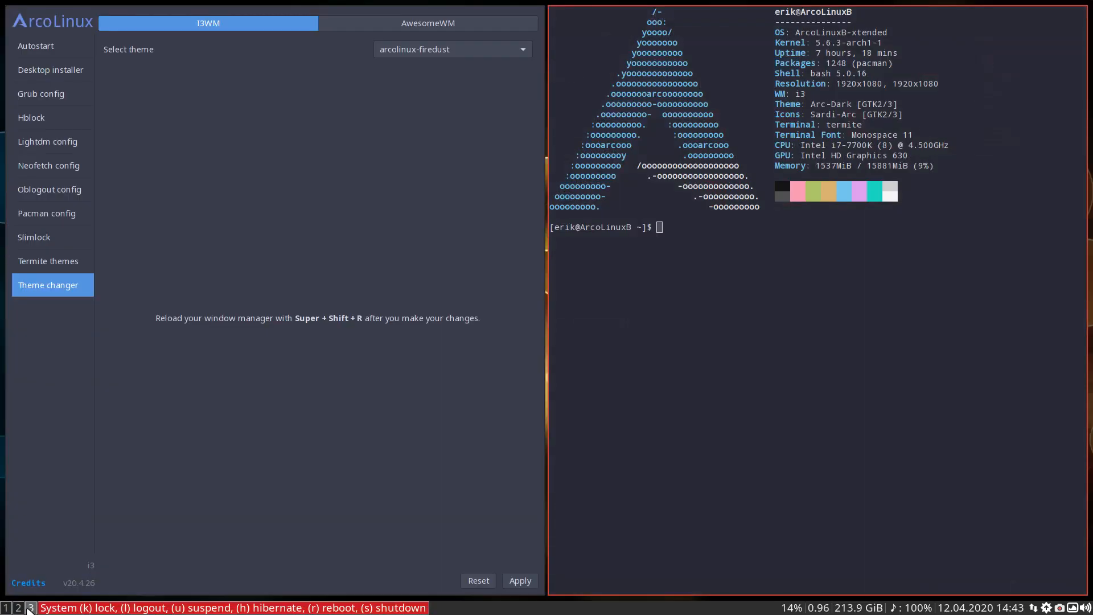
{"action": "key", "text": "Escape"}
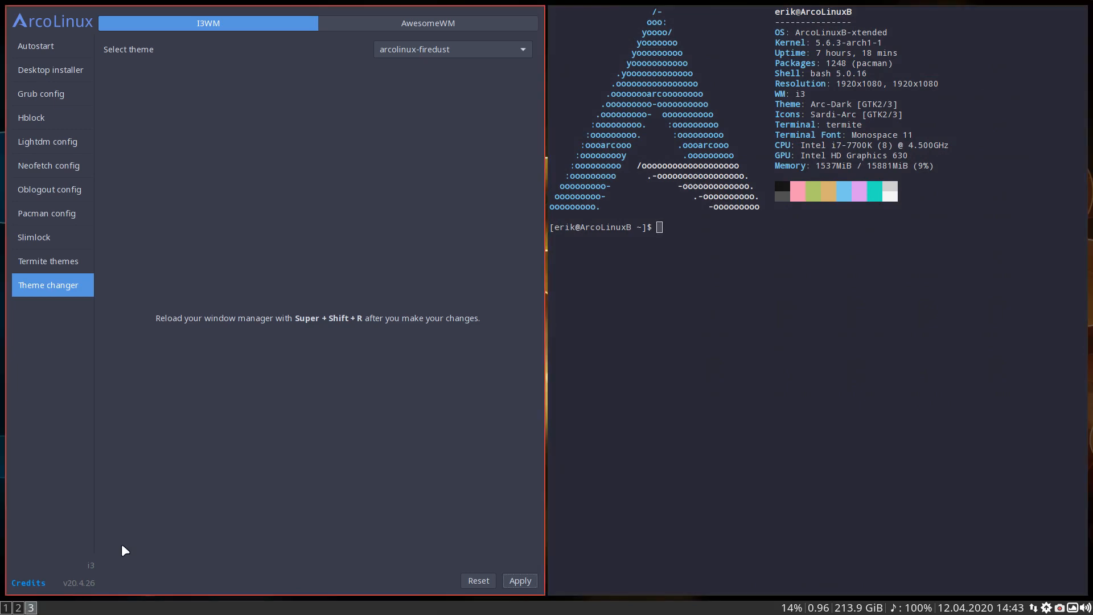
Show the title bars of the Tweak Tool and terminal windows on workspace 3
{"action": "key", "text": "super+n"}
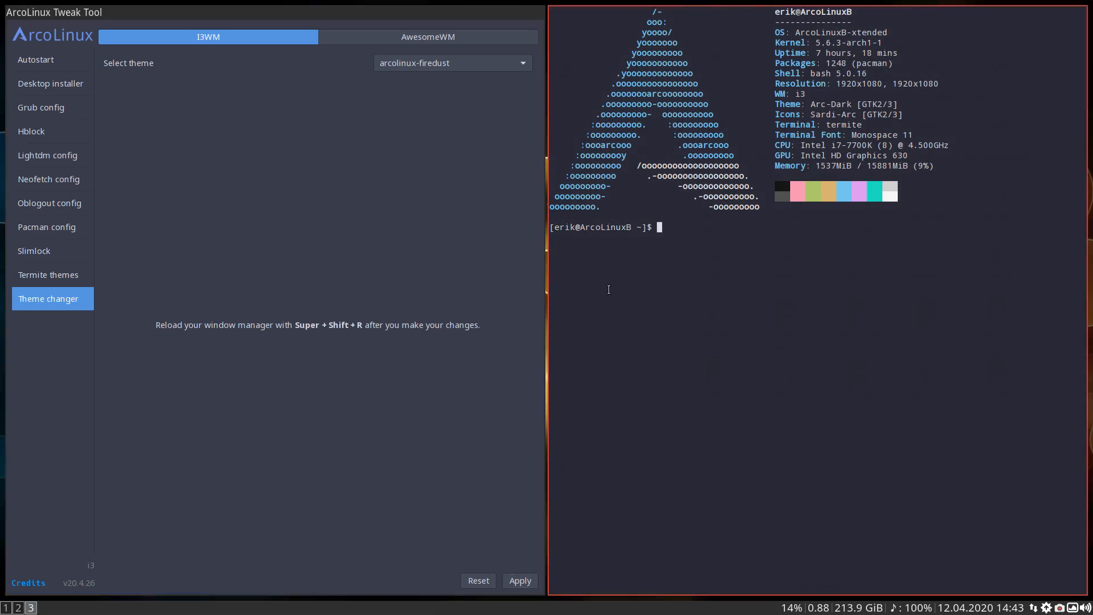
{"action": "key", "text": "super+n"}
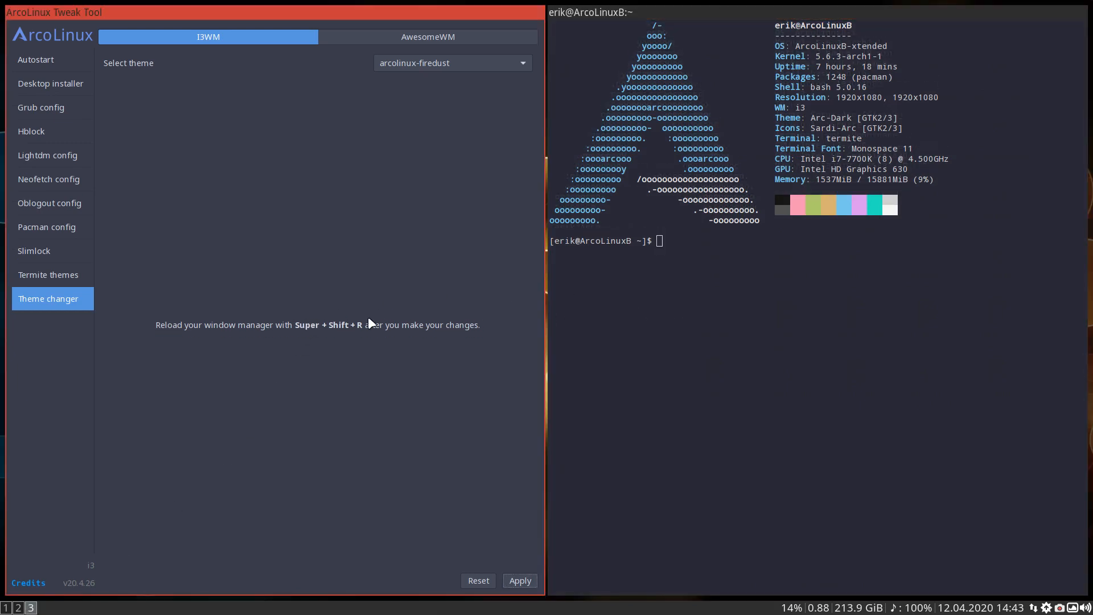
Close the terminal on workspace 1, keeping the file manager with the i3 folder open
{"action": "left_click", "coordinate": [19, 607]}
{"action": "left_click", "coordinate": [6, 608]}
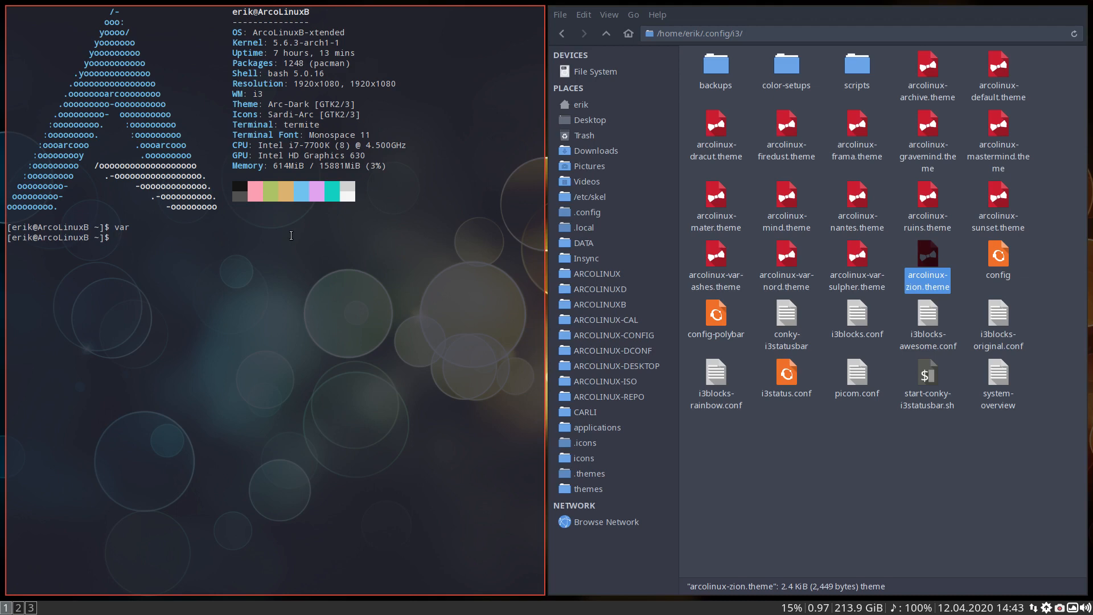
{"action": "left_click", "coordinate": [1029, 254]}
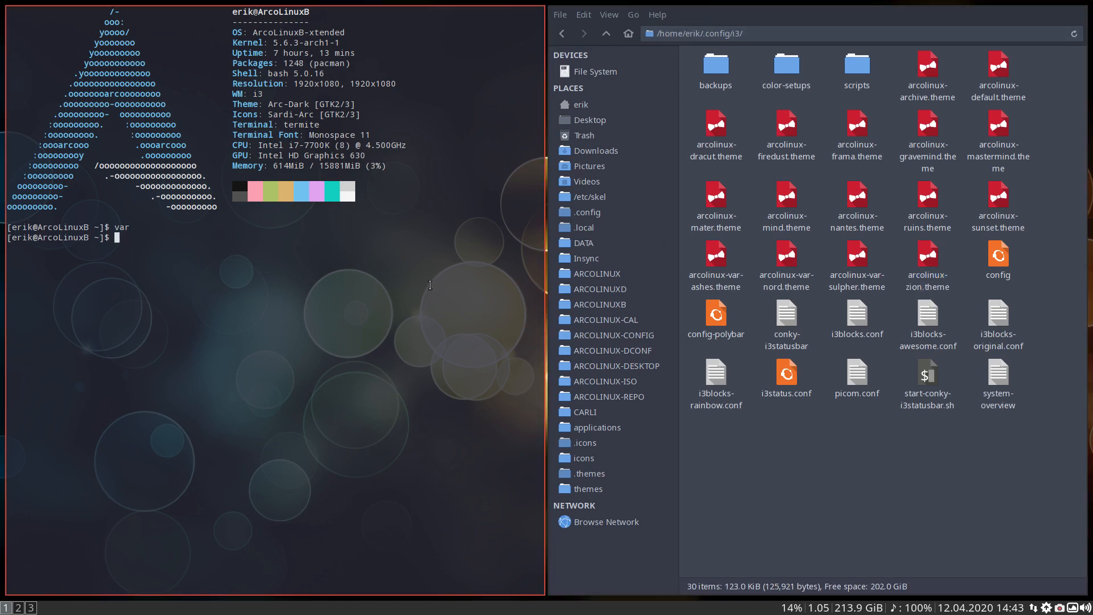
{"action": "key", "text": "super+q"}
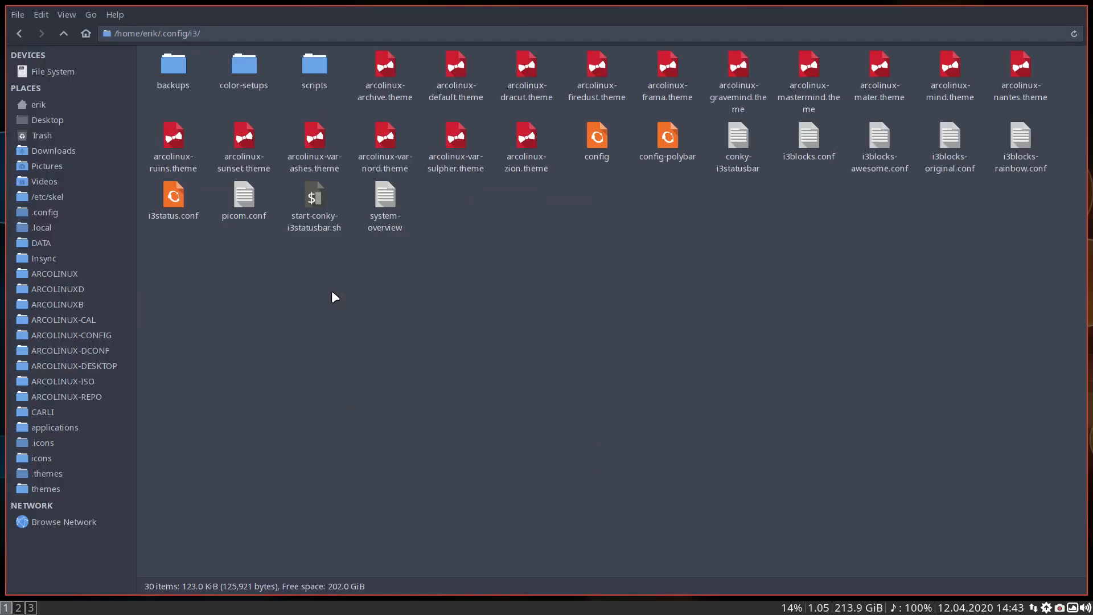
Close both windows on workspace 3 and the text editor on workspace 2, returning to the file manager on workspace 1
{"action": "left_click", "coordinate": [31, 608]}
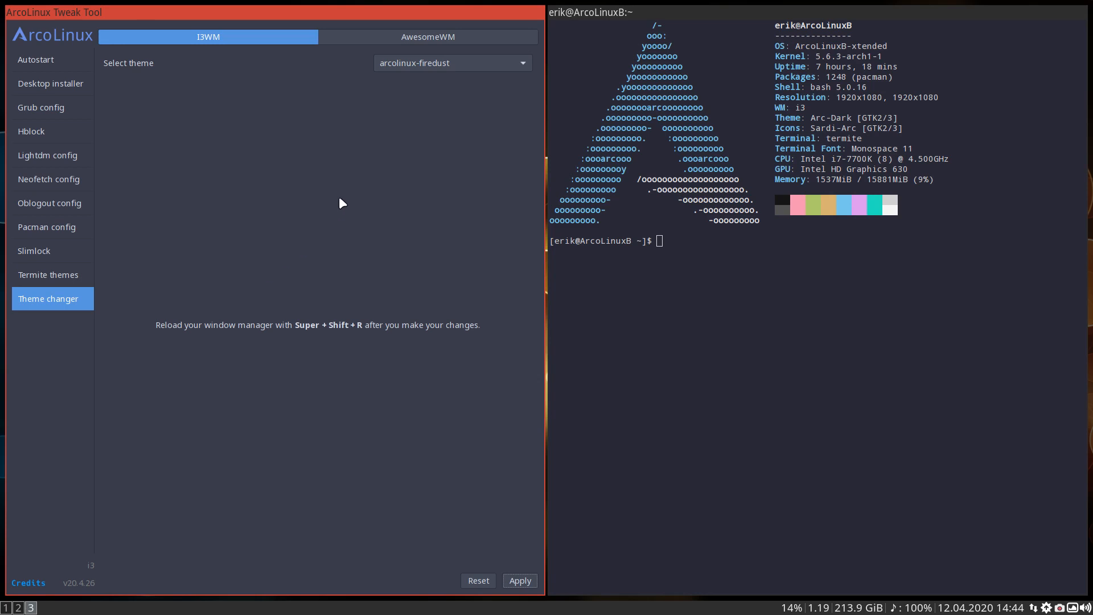
{"action": "key", "text": "super+q"}
{"action": "key", "text": "super+q"}
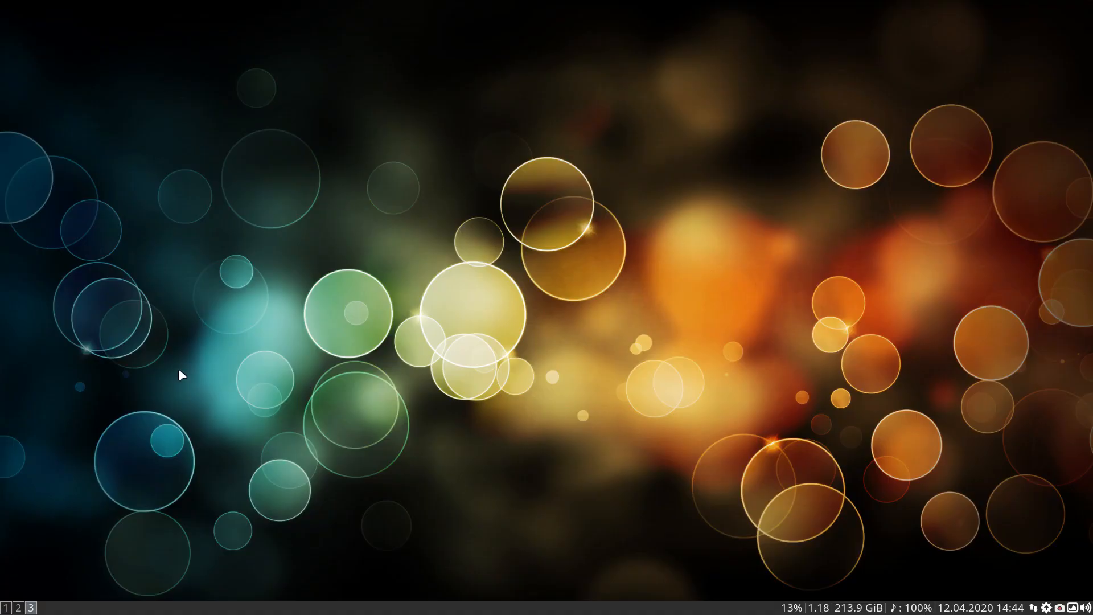
{"action": "left_click", "coordinate": [19, 608]}
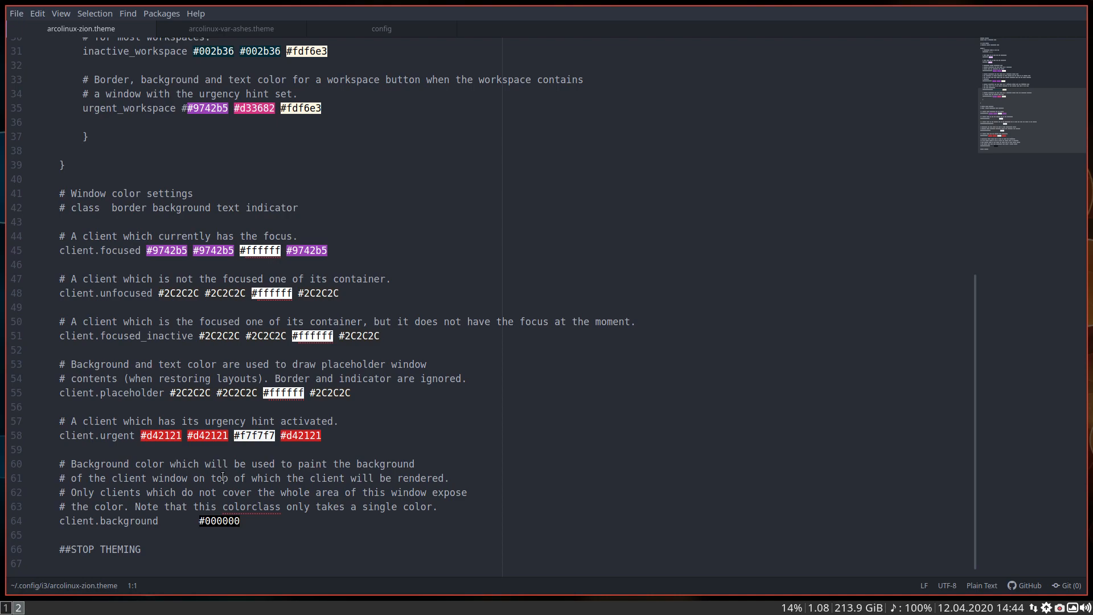
{"action": "key", "text": "super+q"}
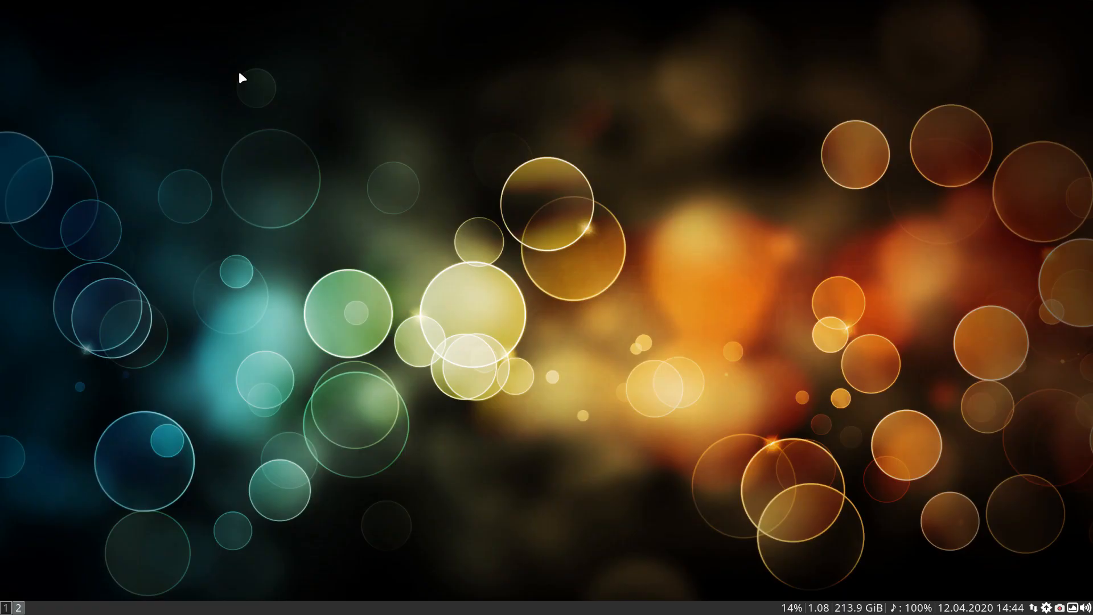
{"action": "left_click", "coordinate": [6, 608]}
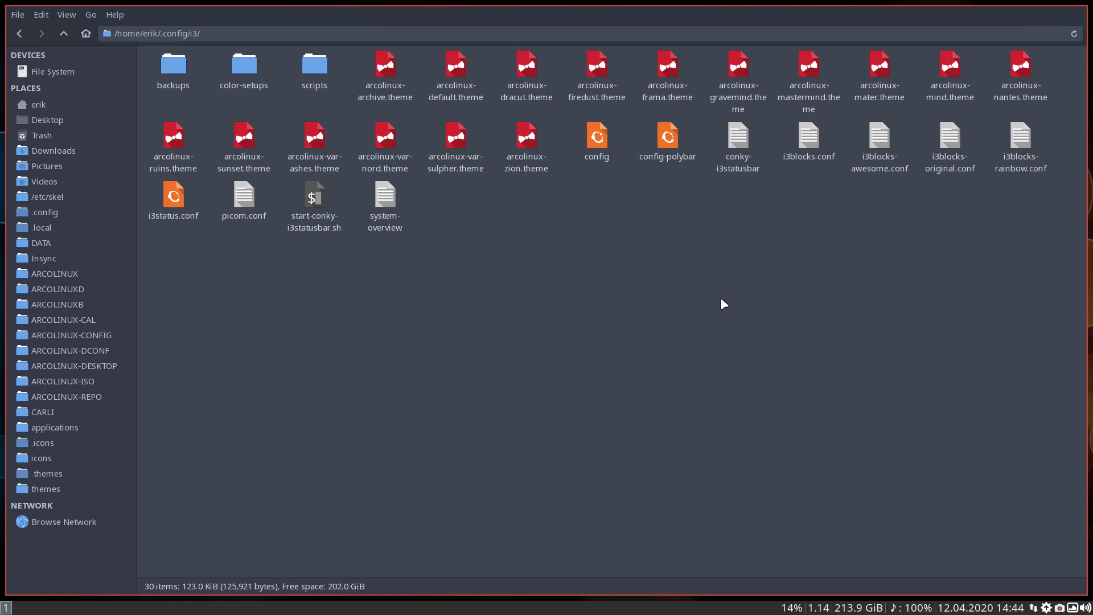
Duplicate arcolinux-default.theme inside the i3 folder
{"action": "left_click", "coordinate": [453, 73]}
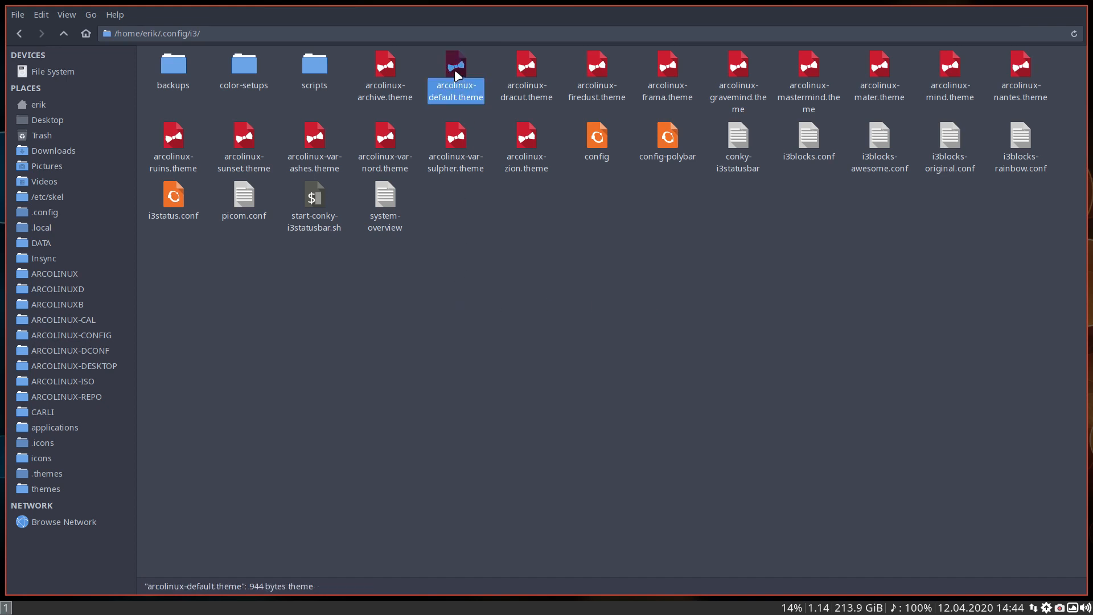
{"action": "key", "text": "ctrl+c"}
{"action": "key", "text": "ctrl+v"}
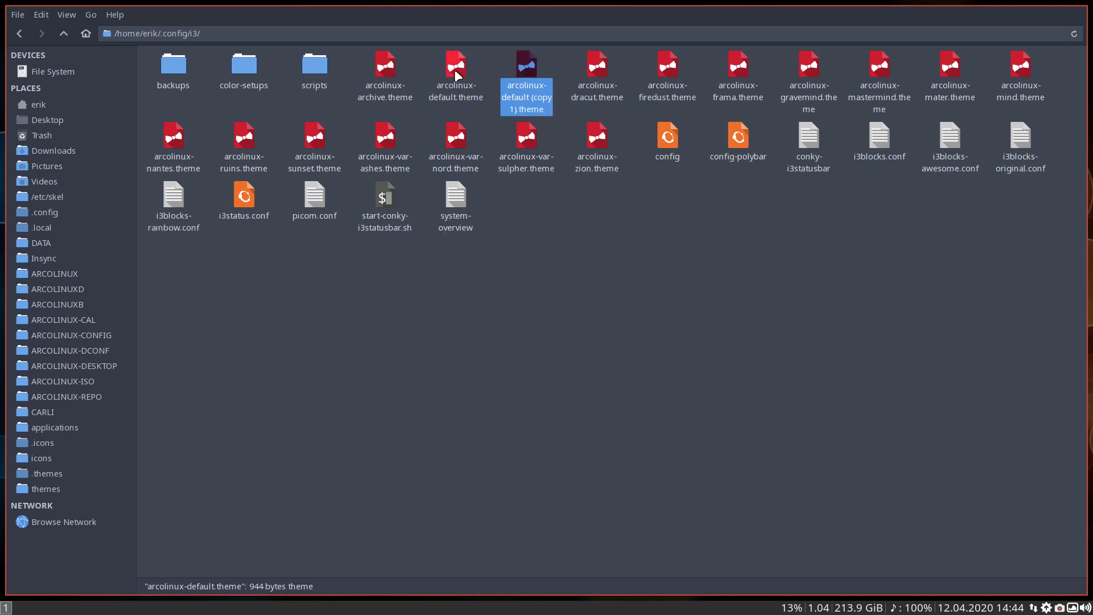
Rename the copied default theme file as arcolinux-mordor.theme
{"action": "key", "text": "F2"}
{"action": "key", "text": "Right"}
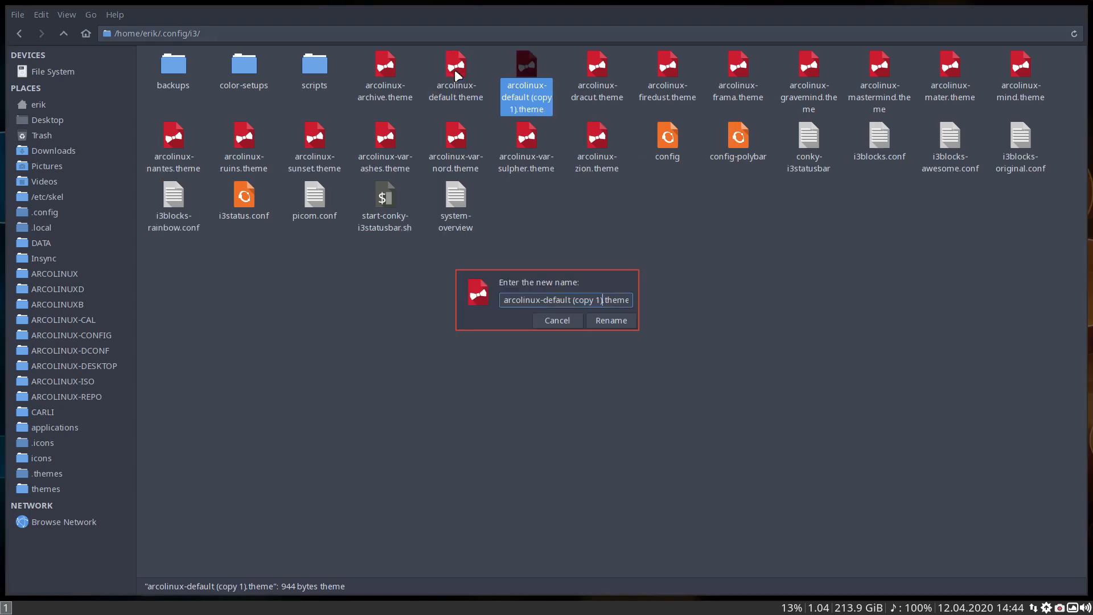
{"action": "key", "text": "BackSpace"}
{"action": "key", "text": "BackSpace"}
{"action": "key", "text": "BackSpace"}
{"action": "key", "text": "BackSpace"}
{"action": "key", "text": "BackSpace"}
{"action": "key", "text": "BackSpace"}
{"action": "key", "text": "BackSpace"}
{"action": "key", "text": "BackSpace"}
{"action": "key", "text": "BackSpace"}
{"action": "key", "text": "BackSpace"}
{"action": "key", "text": "BackSpace"}
{"action": "key", "text": "BackSpace"}
{"action": "key", "text": "BackSpace"}
{"action": "key", "text": "BackSpace"}
{"action": "key", "text": "BackSpace"}
{"action": "key", "text": "BackSpace"}
{"action": "type", "text": "mordor"}
{"action": "key", "text": "Return"}
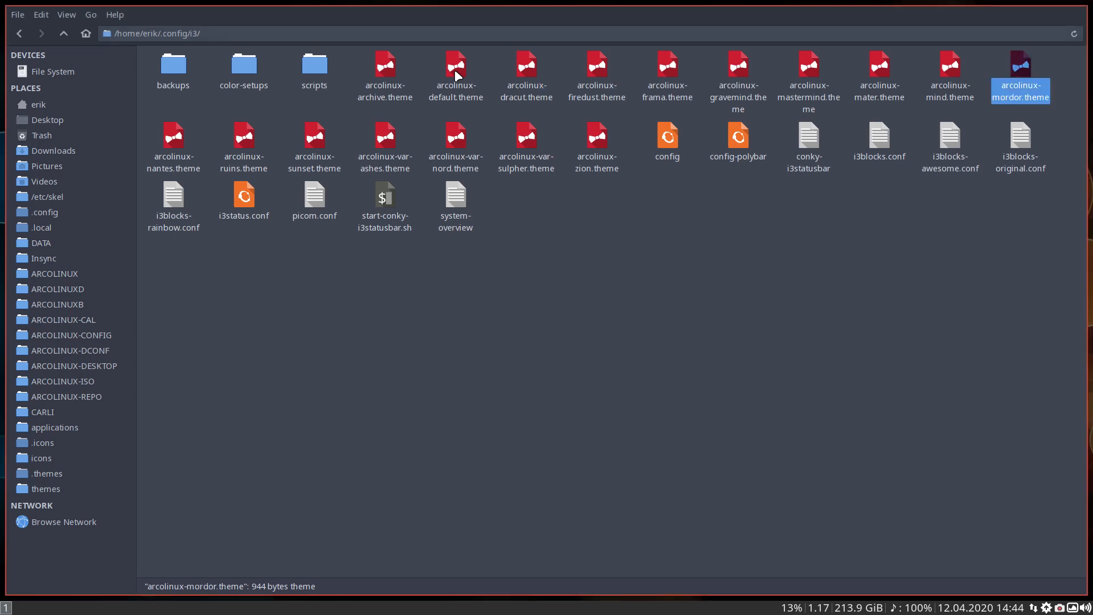
{"action": "left_click", "coordinate": [945, 220]}
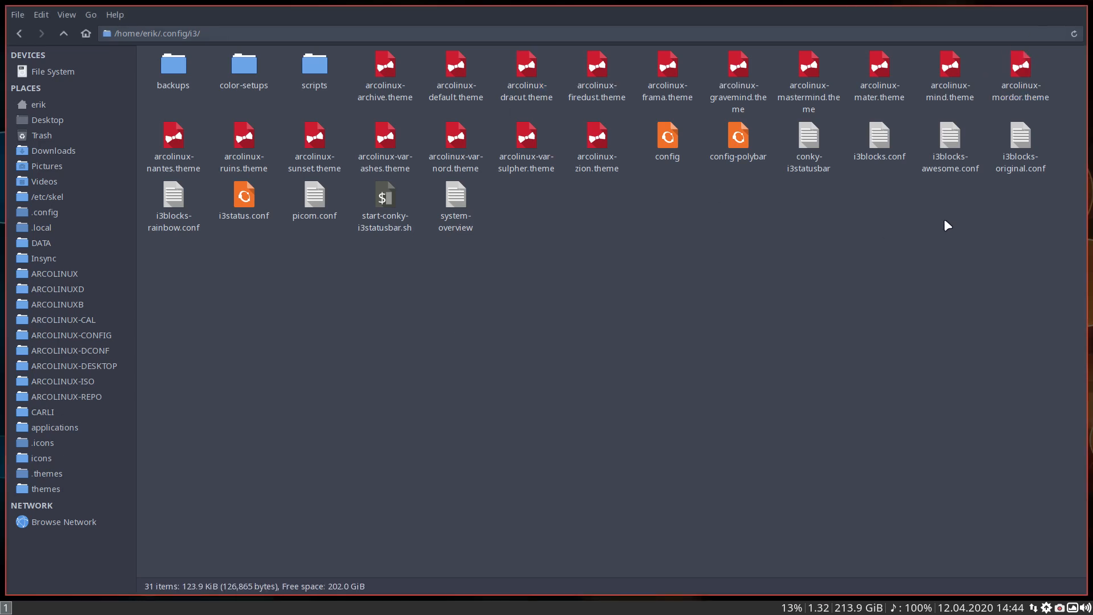
Launch the ArcoLinux Tweak Tool, entering the account password in the authentication prompt
{"action": "left_click", "coordinate": [1017, 79]}
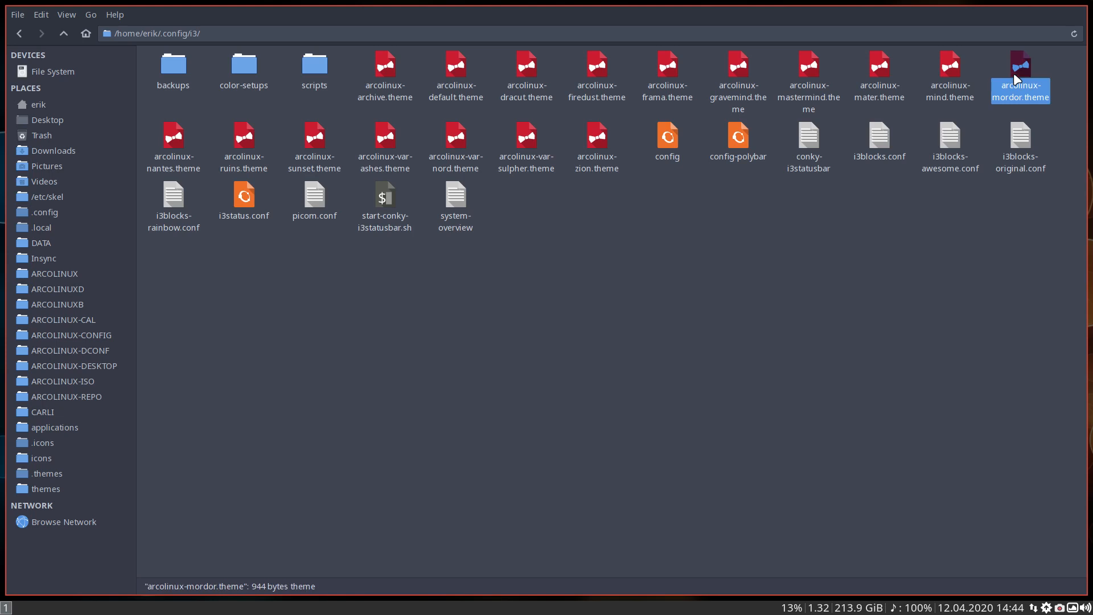
{"action": "left_click", "coordinate": [504, 370]}
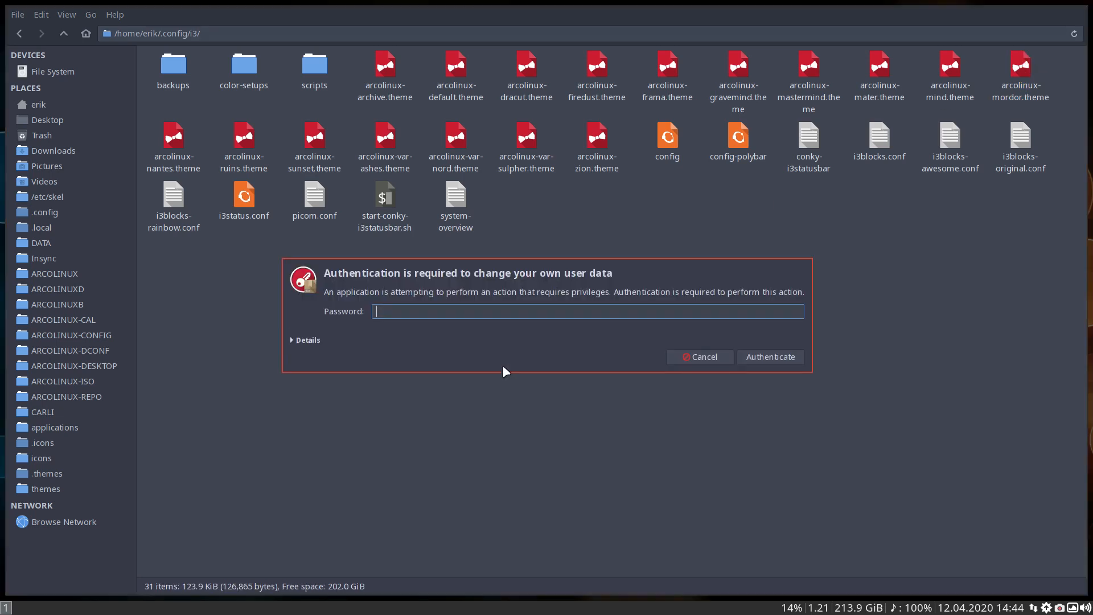
{"action": "type", "text": "****"}
{"action": "key", "text": "Return"}
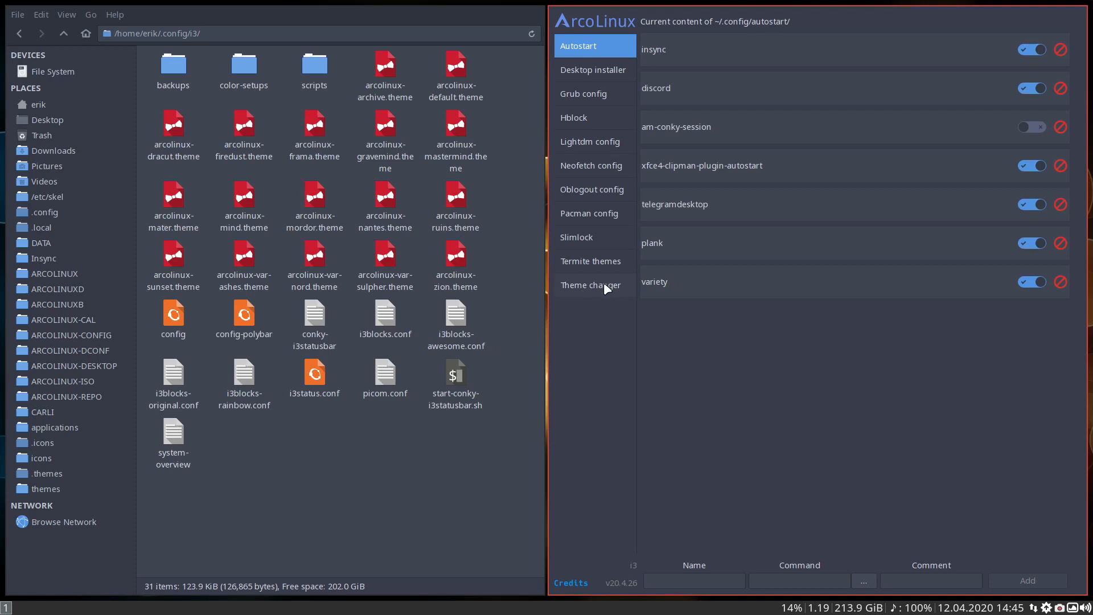
Apply the arcolinux-mordor theme for I3WM in the Tweak Tool's theme changer and reload the window manager
{"action": "left_click", "coordinate": [603, 283]}
{"action": "left_click", "coordinate": [1049, 47]}
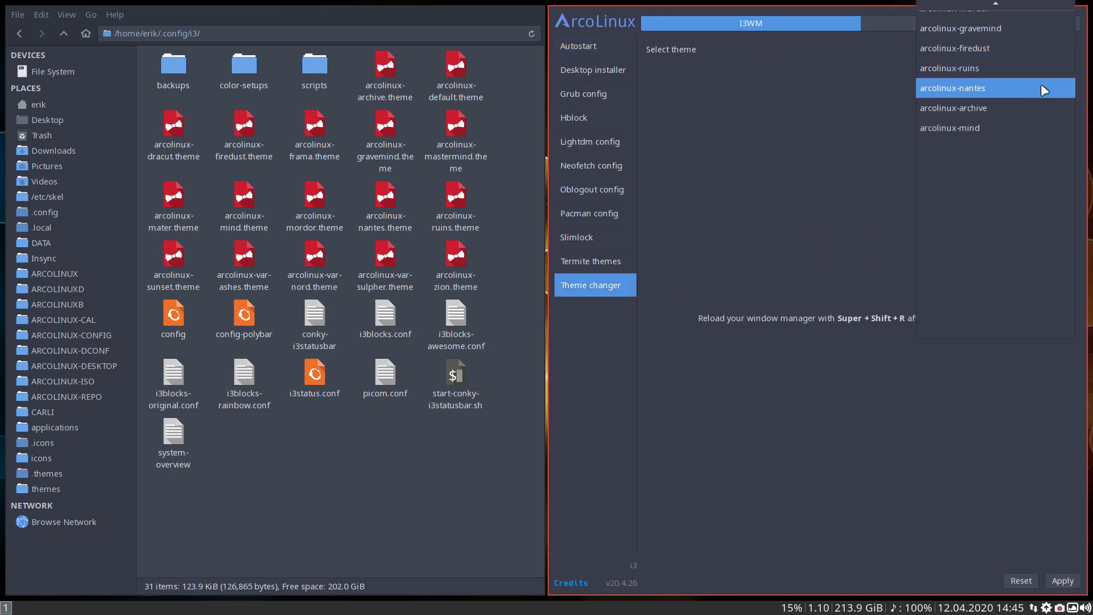
{"action": "scroll", "coordinate": [1028, 115], "scroll_direction": "up", "scroll_amount": 3}
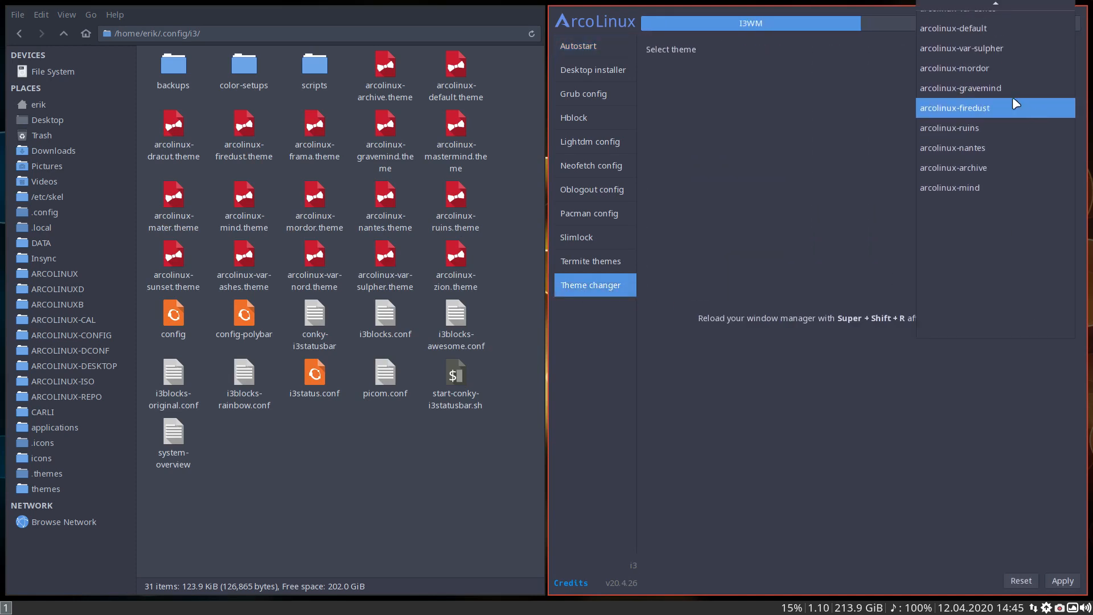
{"action": "left_click", "coordinate": [978, 68]}
{"action": "left_click", "coordinate": [1062, 580]}
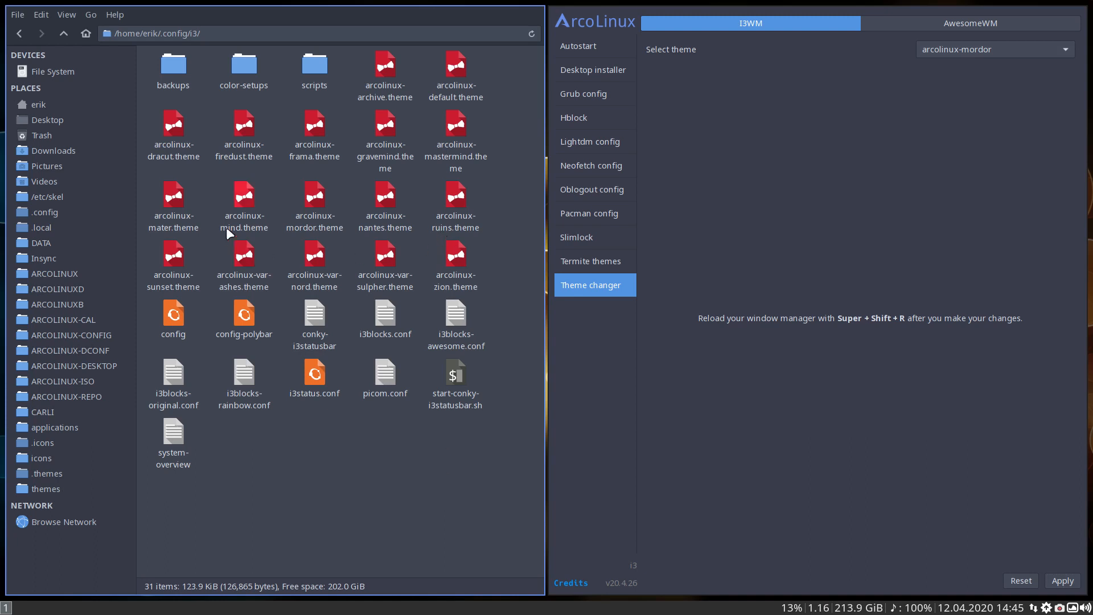
Open arcolinux-mordor.theme in the text editor to review its color settings, and close the editor
{"action": "left_click", "coordinate": [303, 204]}
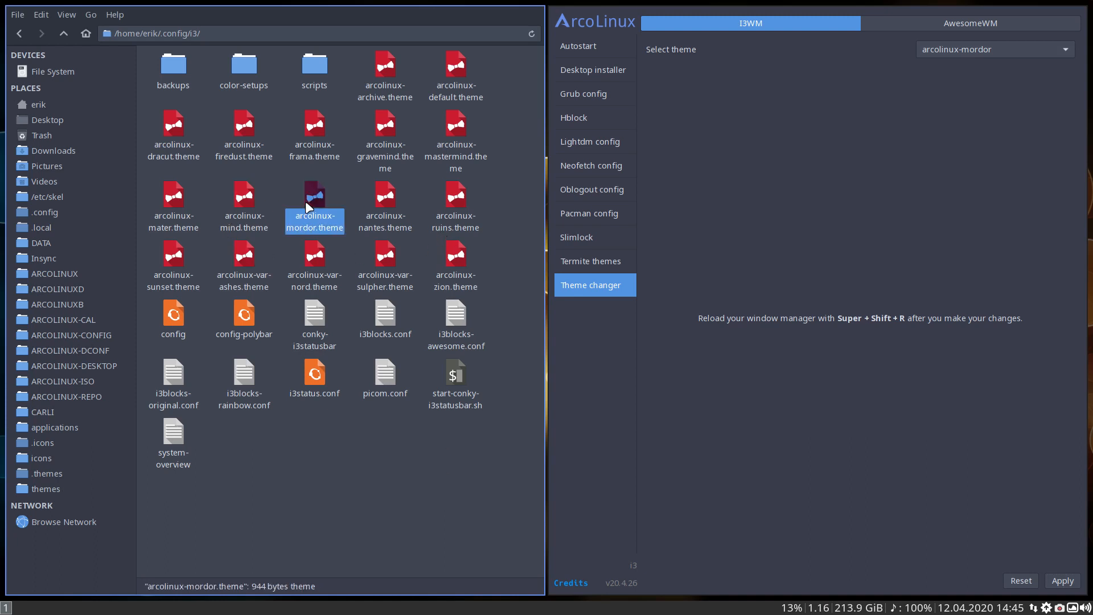
{"action": "double_click", "coordinate": [306, 218]}
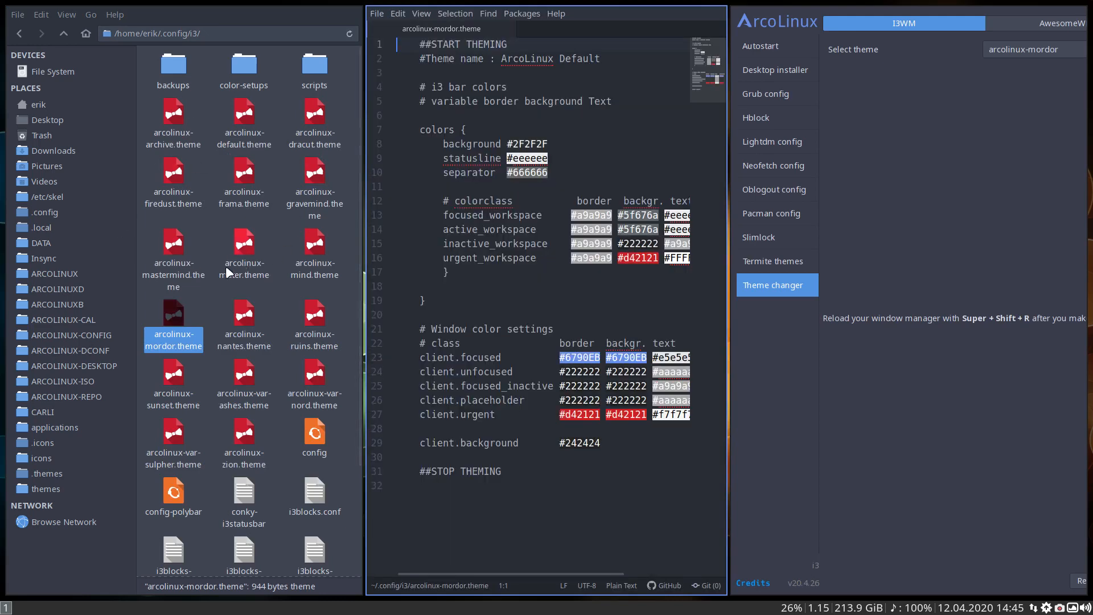
{"action": "key", "text": "super+q"}
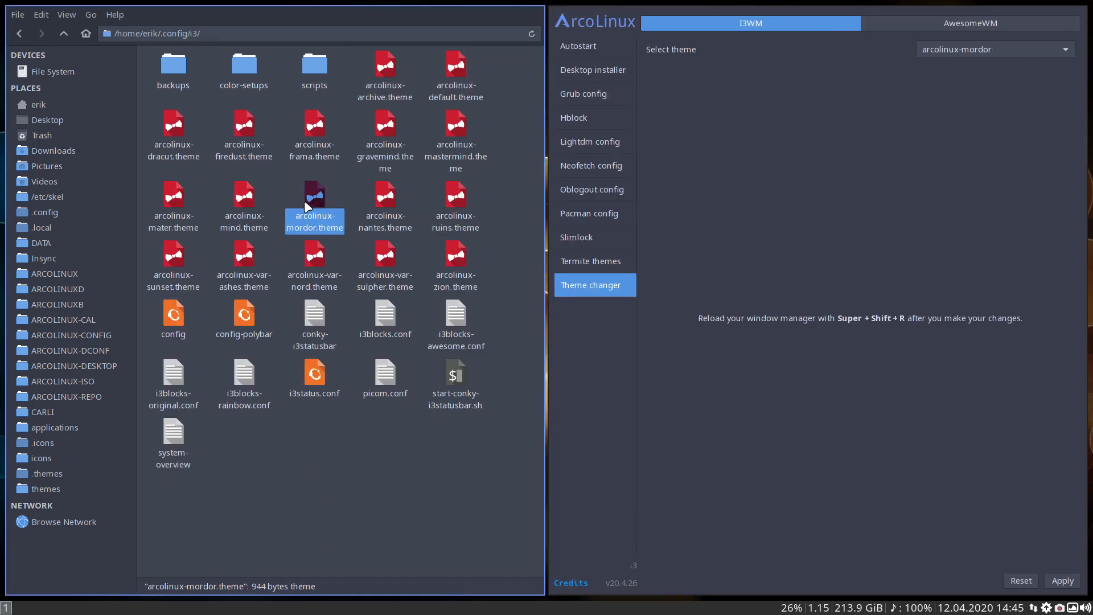
{"action": "key", "text": "super+d"}
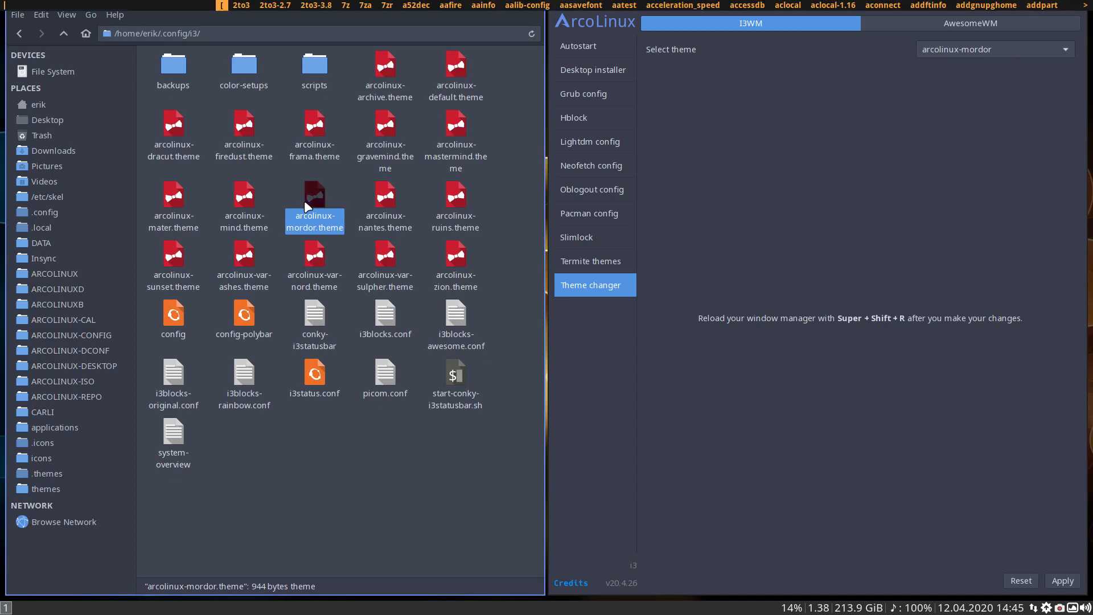
{"action": "type", "text": "scre"}
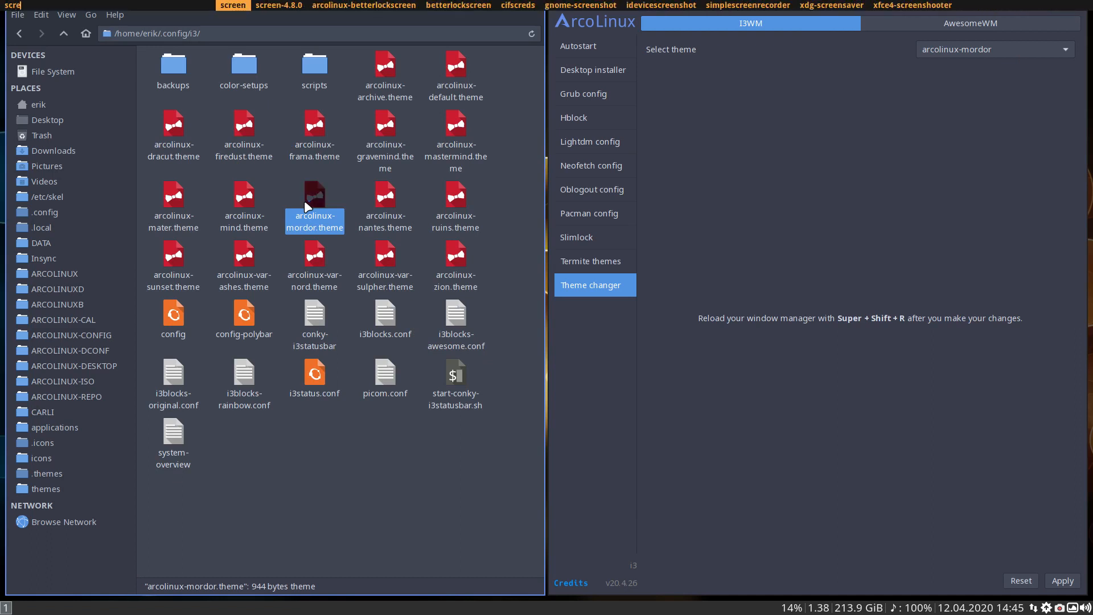
{"action": "type", "text": "en"}
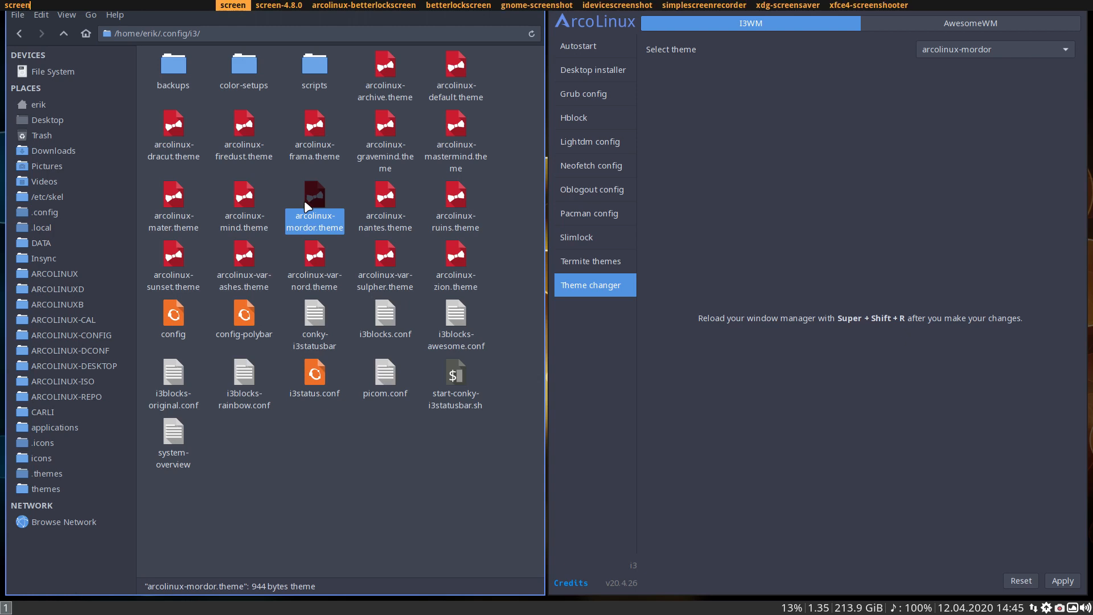
{"action": "type", "text": "j"}
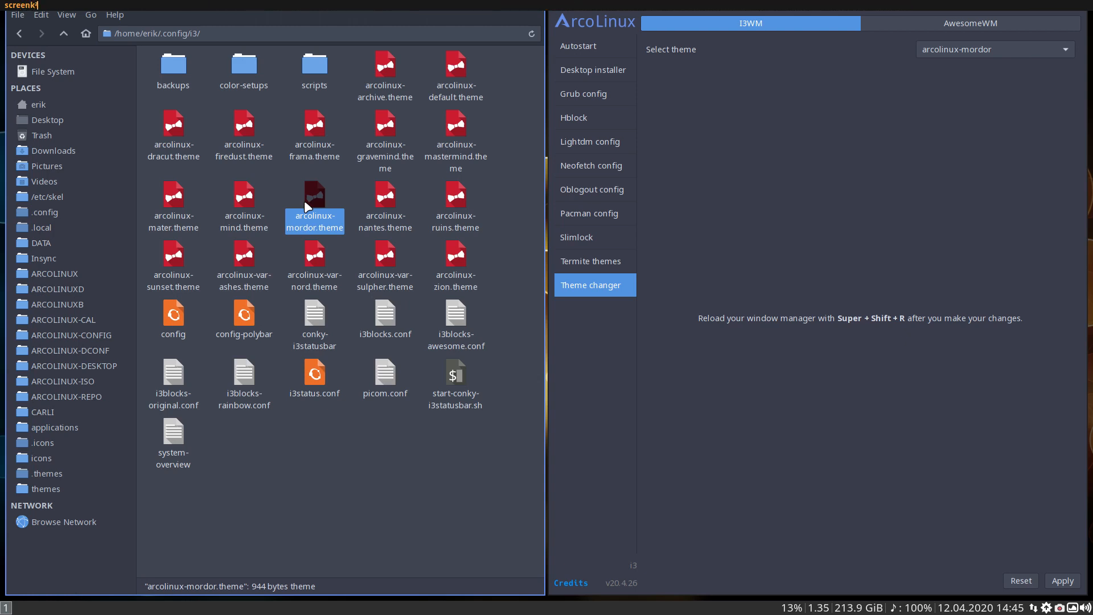
{"action": "key", "text": "Escape"}
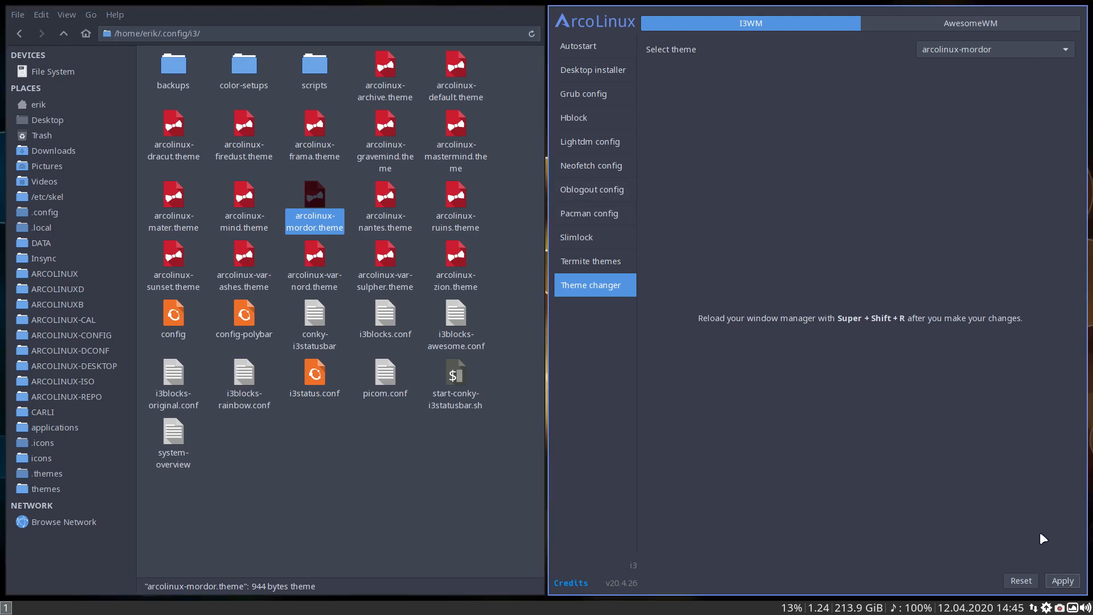
{"action": "right_click", "coordinate": [1060, 608]}
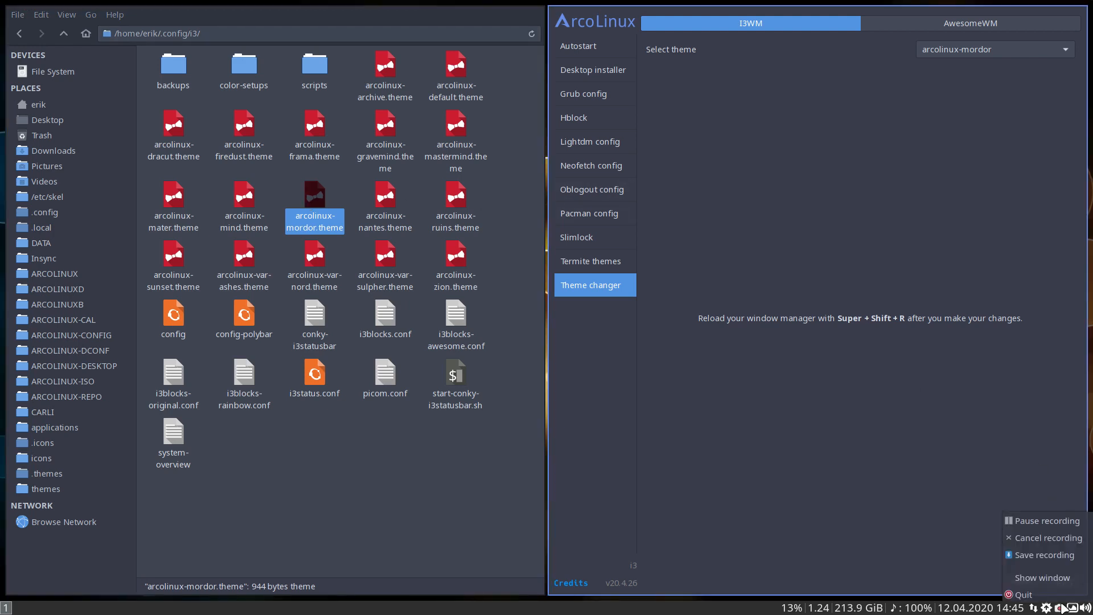
{"action": "left_click", "coordinate": [1067, 521]}
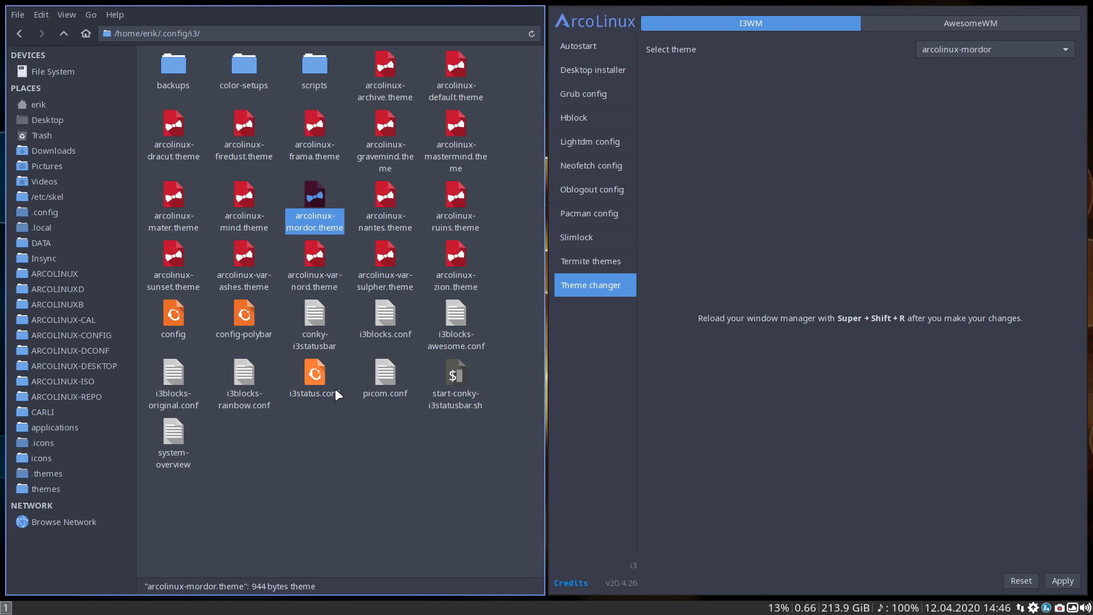
Open arcolinux-mordor.theme in Atom and close the editor window again
{"action": "right_click", "coordinate": [313, 193]}
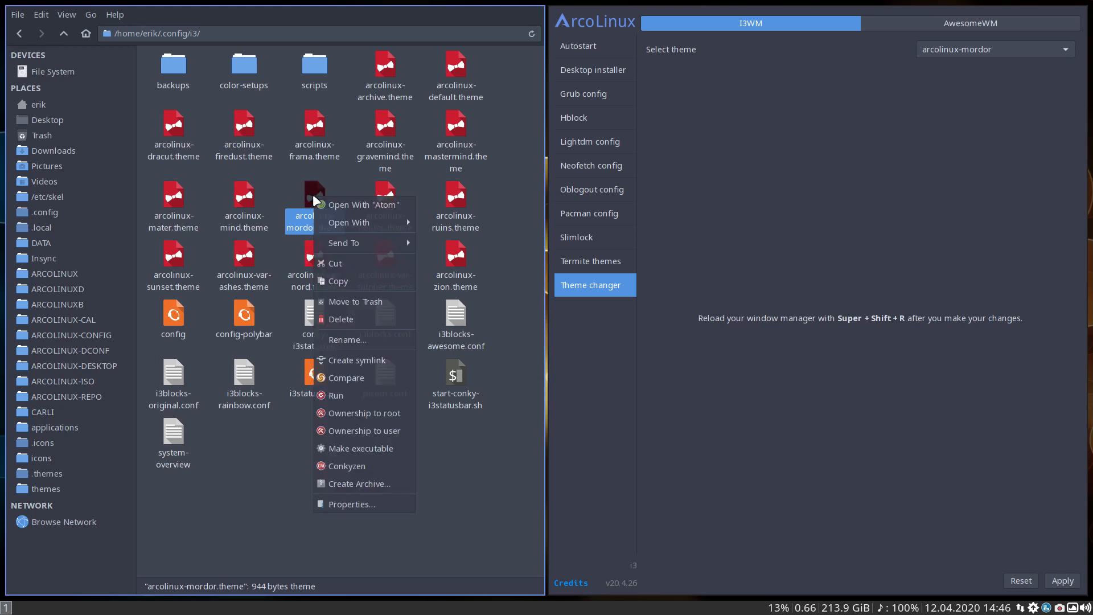
{"action": "left_click", "coordinate": [347, 200]}
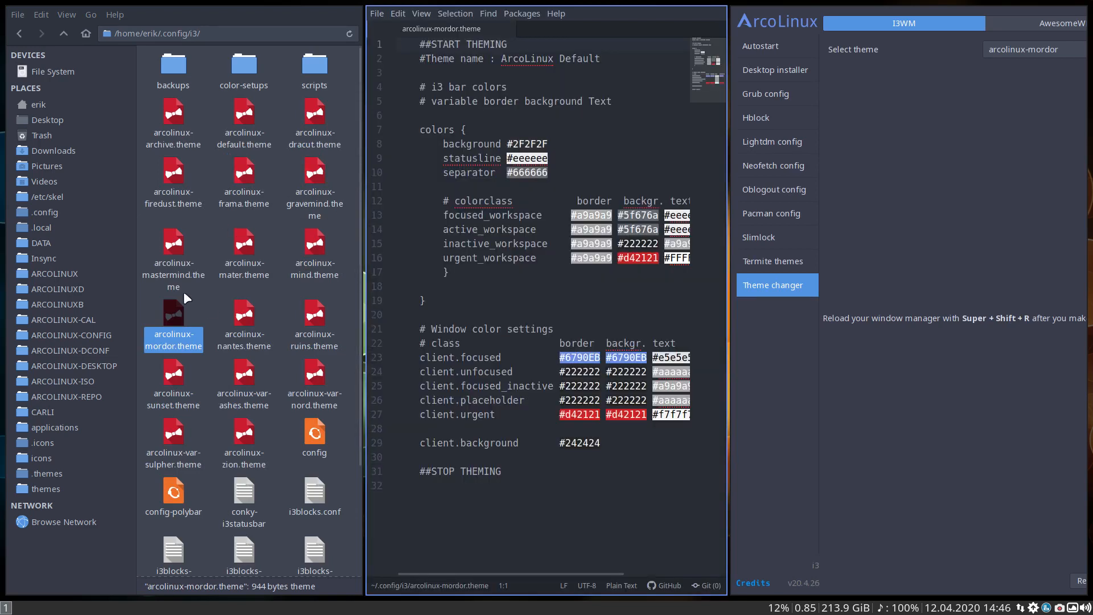
{"action": "key", "text": "super+q"}
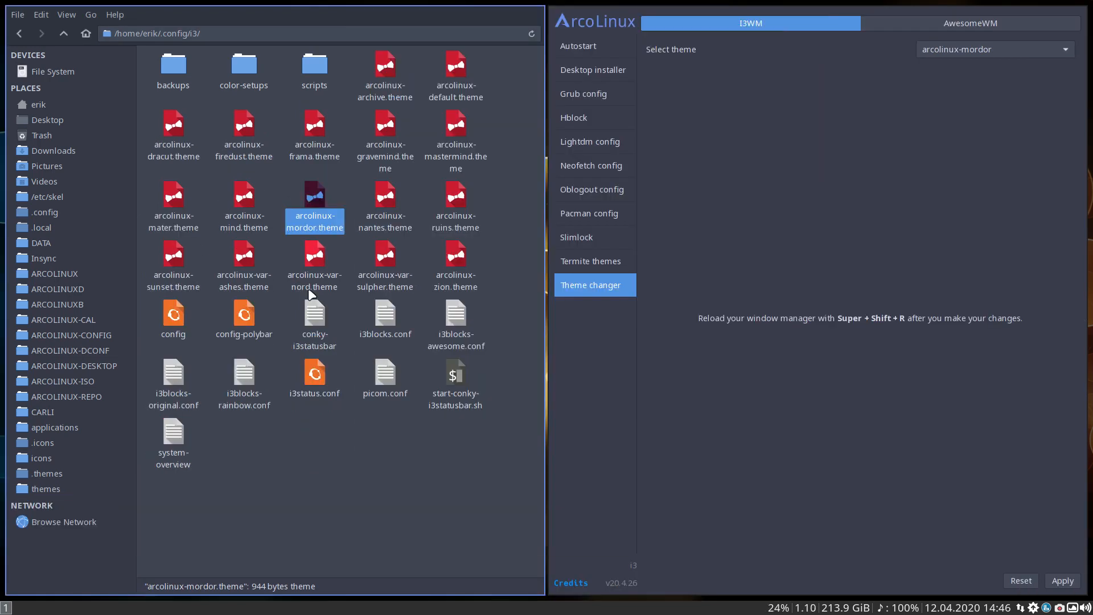
Open arcolinux-mordor.theme in Atom and close the file manager window to give the editor more room
{"action": "right_click", "coordinate": [325, 211]}
{"action": "left_click", "coordinate": [373, 213]}
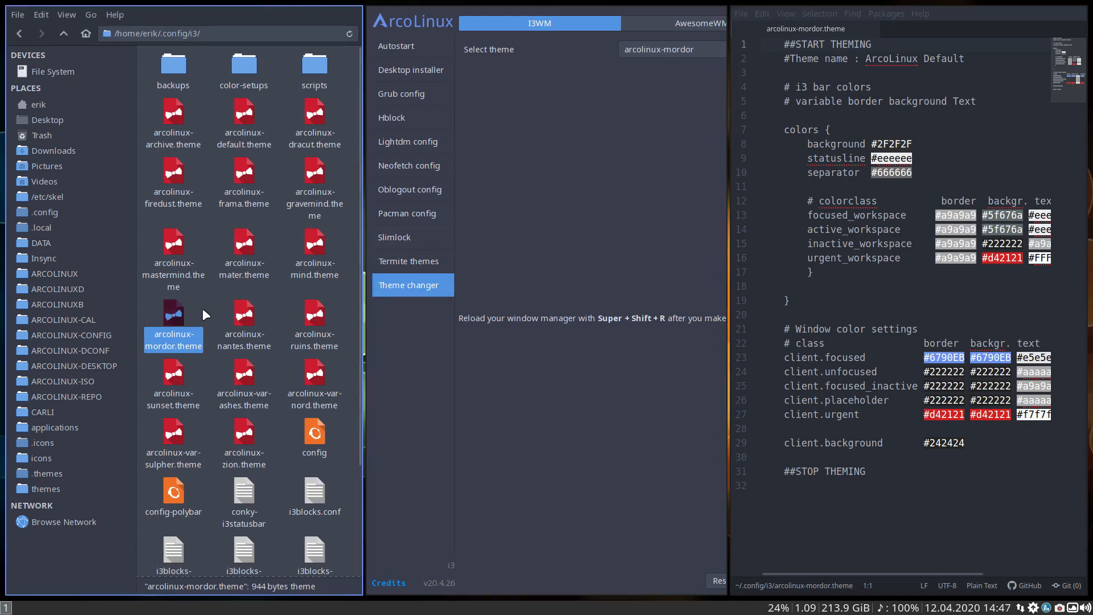
{"action": "key", "text": "super+q"}
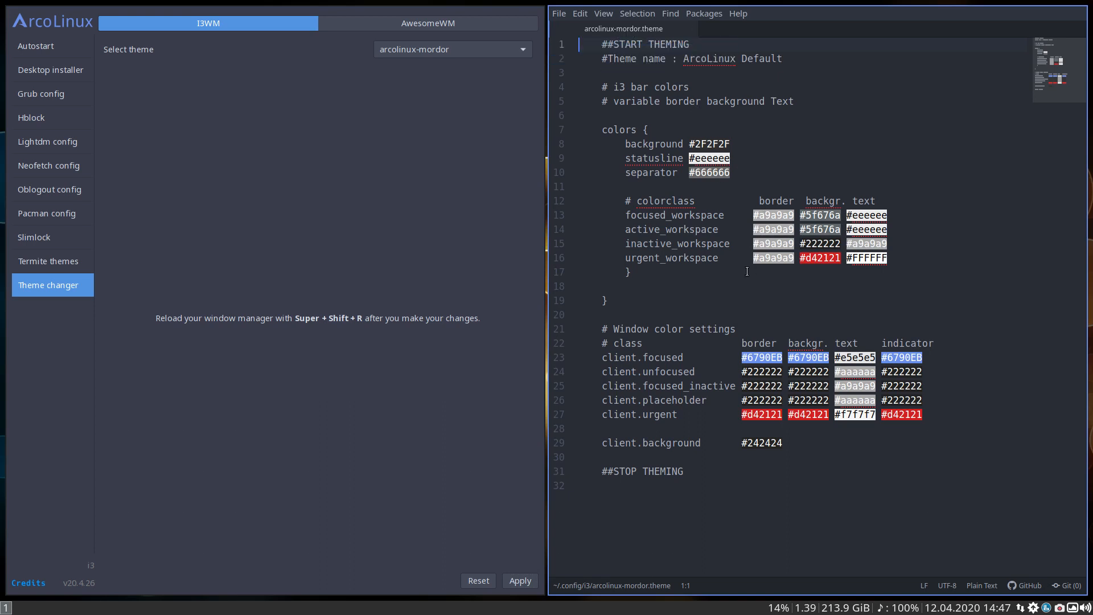
Open Atom's package installation settings and search for the pigments package
{"action": "left_click", "coordinate": [705, 14]}
{"action": "mouse_move", "coordinate": [738, 198]}
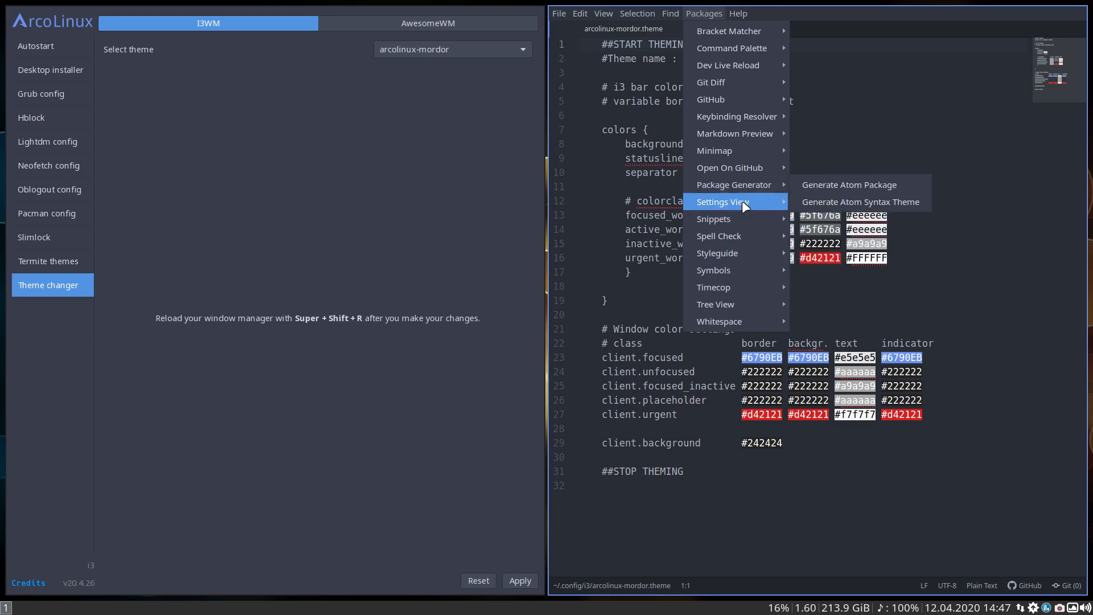
{"action": "left_click", "coordinate": [869, 234]}
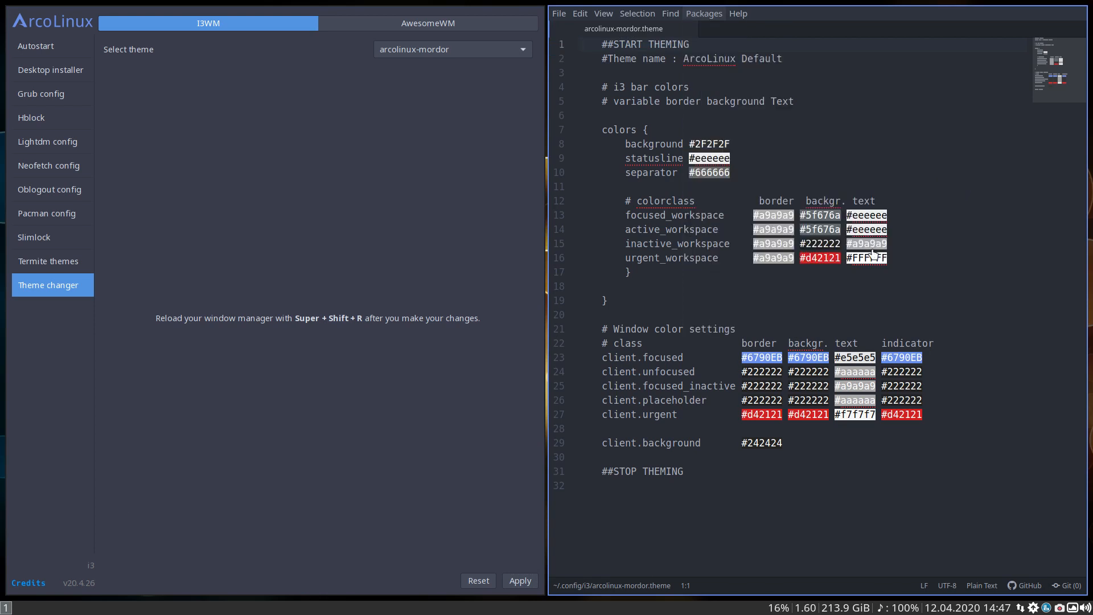
{"action": "left_click", "coordinate": [719, 124]}
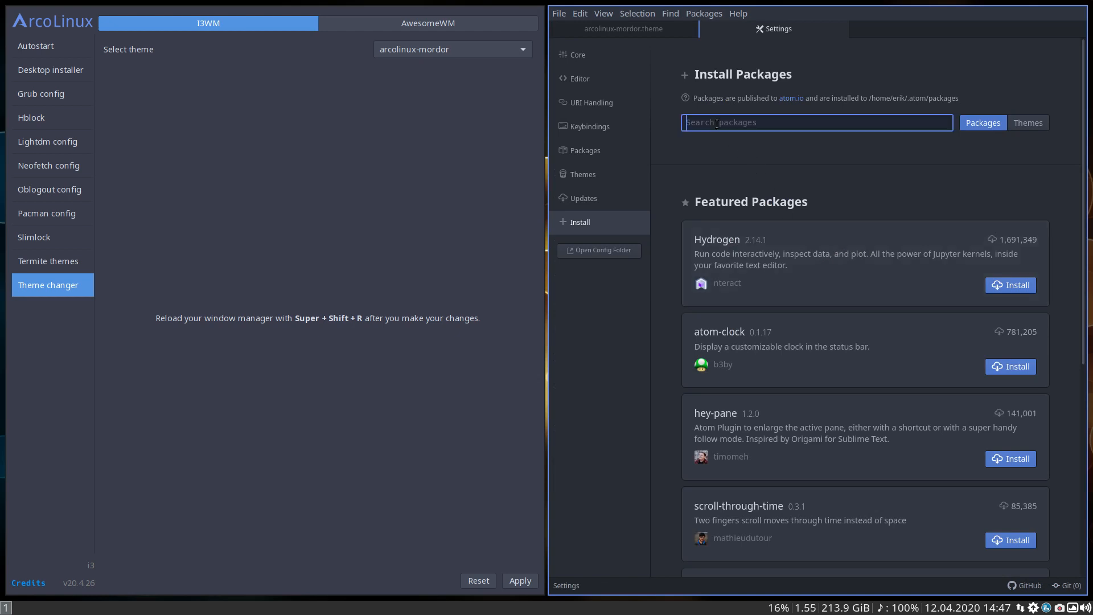
{"action": "type", "text": "pigments"}
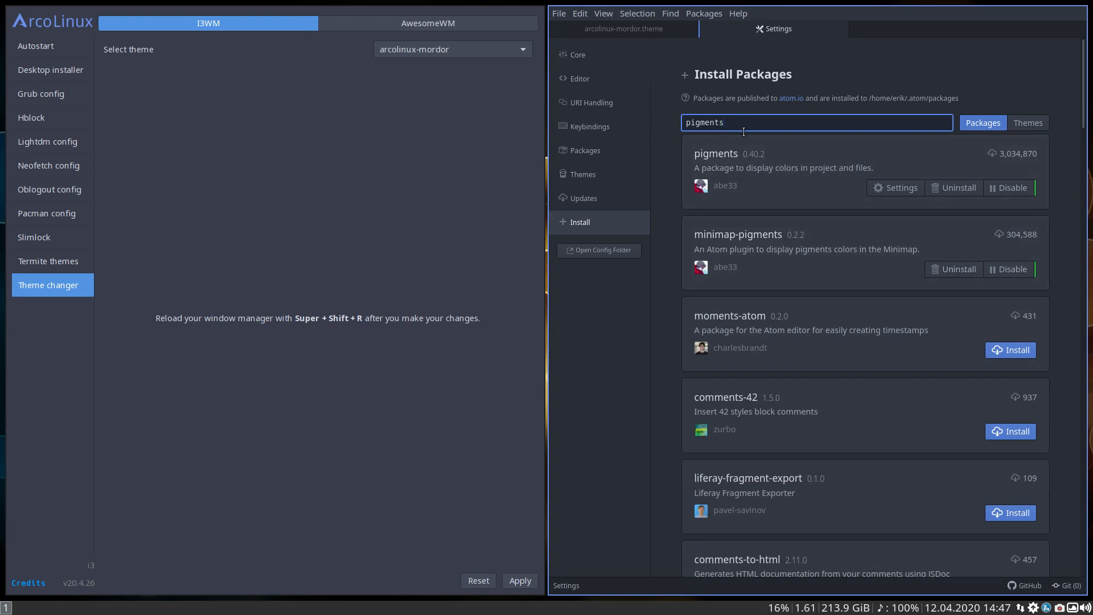
Search Atom's installable packages for minimap
{"action": "left_click_drag", "start_coordinate": [742, 123], "coordinate": [651, 108]}
{"action": "type", "text": "minimap"}
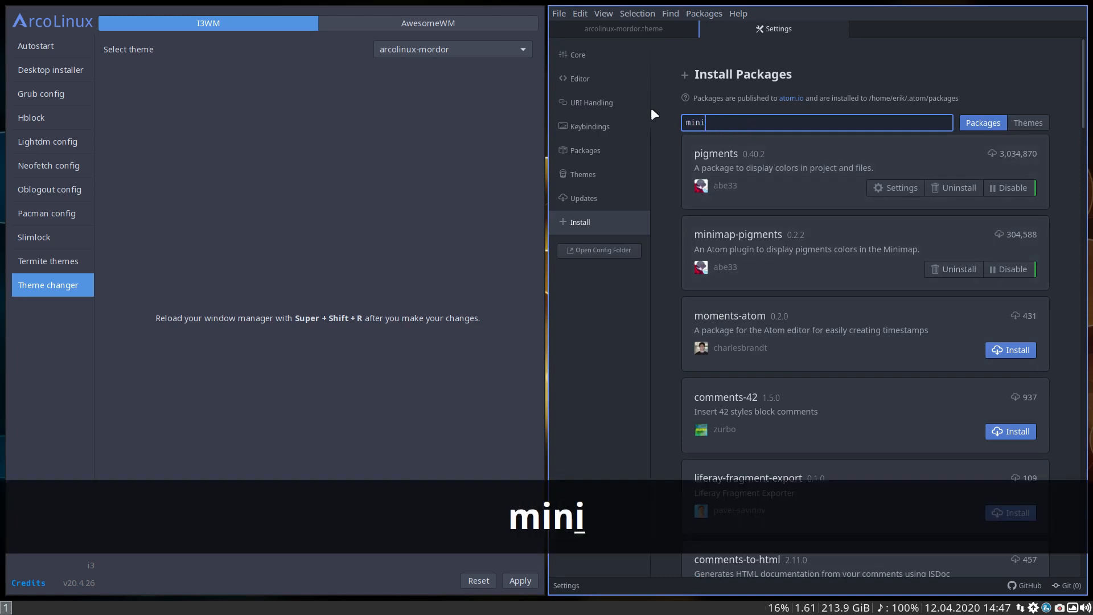
{"action": "key", "text": "Return"}
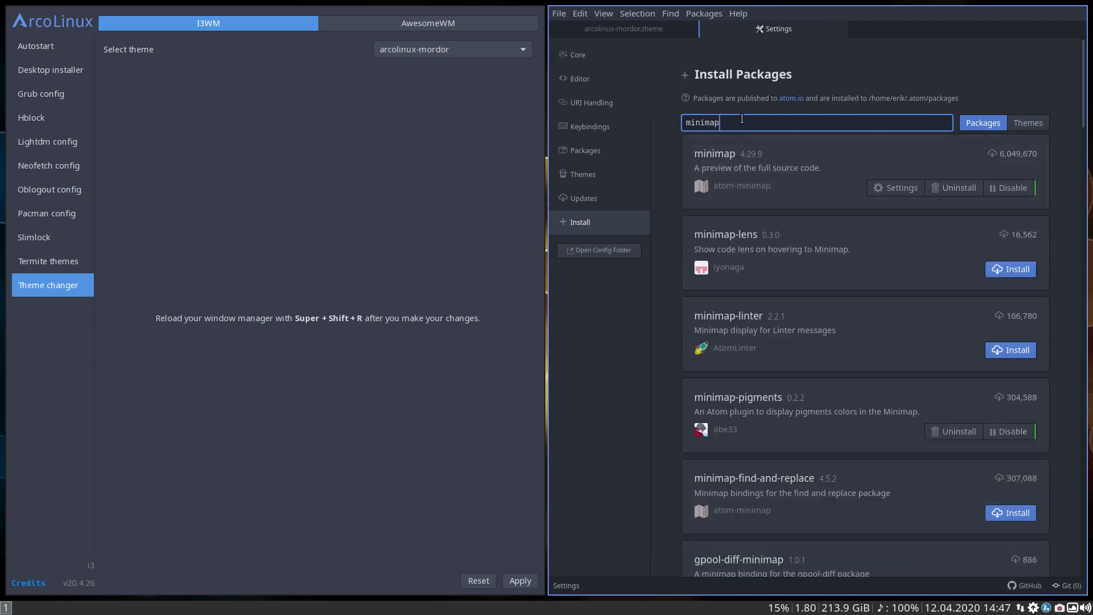
Search Atom's packages for color-picker, examine the color-picker entry among the results, and close the settings
{"action": "left_click_drag", "start_coordinate": [742, 119], "coordinate": [688, 120]}
{"action": "type", "text": "color-"}
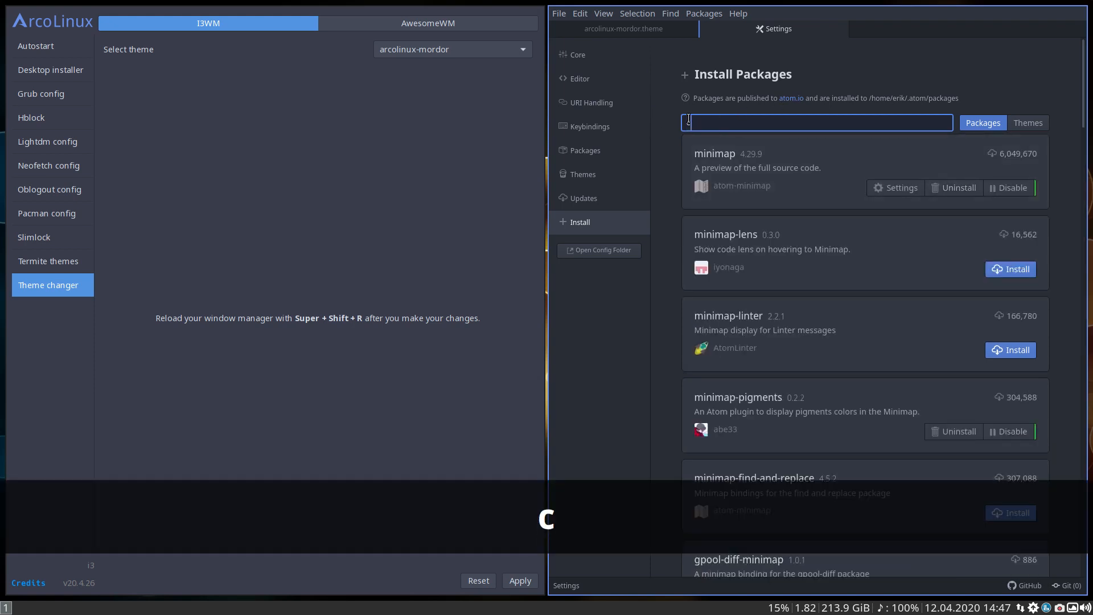
{"action": "type", "text": "pi"}
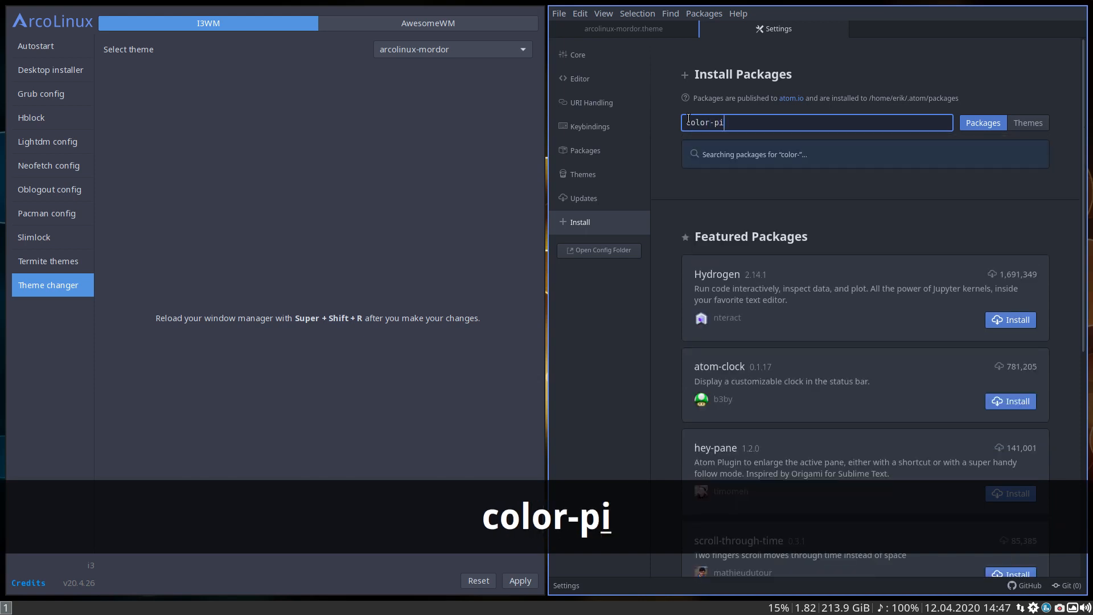
{"action": "type", "text": "cker"}
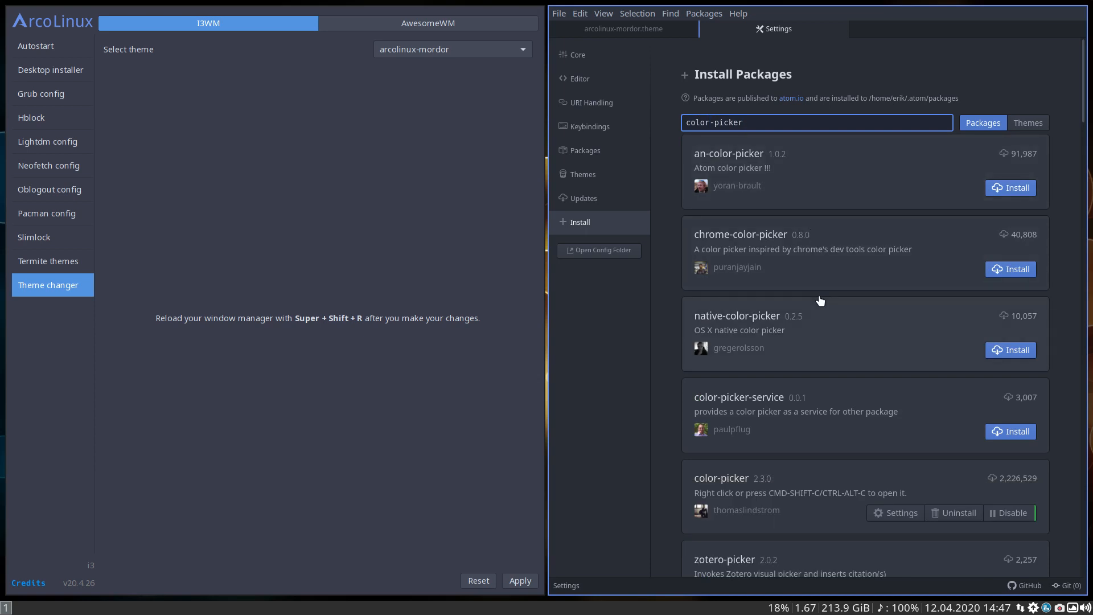
{"action": "scroll", "coordinate": [820, 300], "scroll_direction": "down", "scroll_amount": 5}
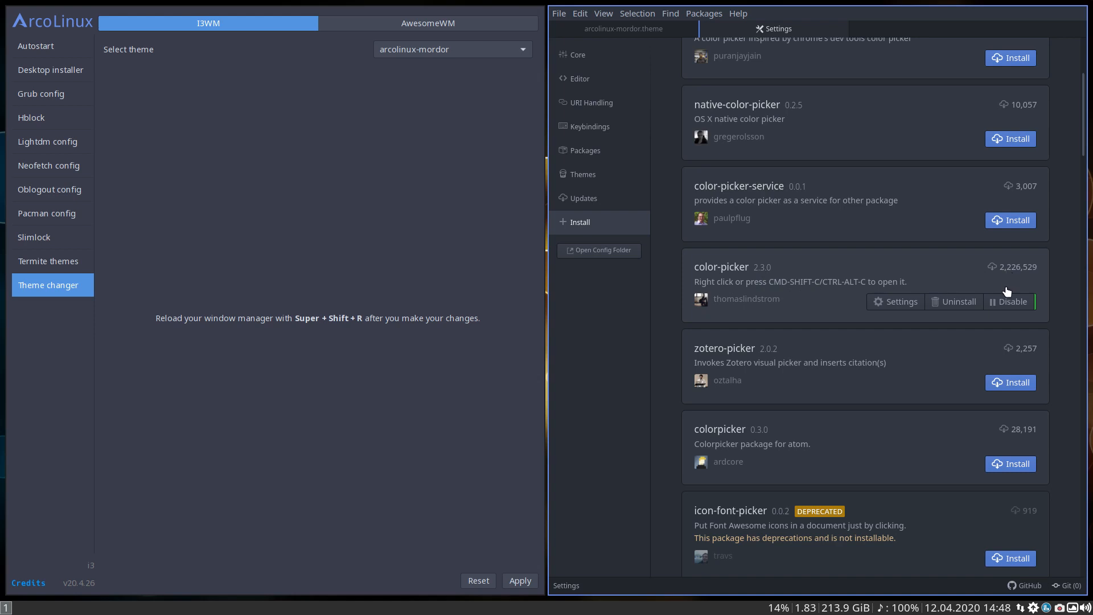
{"action": "scroll", "coordinate": [922, 255], "scroll_direction": "up", "scroll_amount": 3}
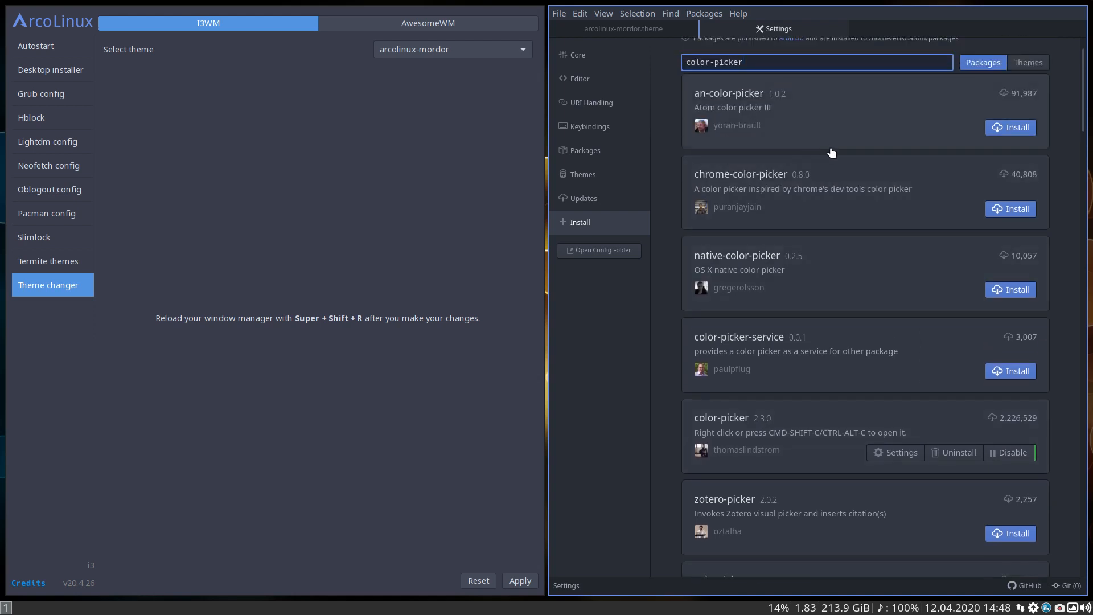
{"action": "scroll", "coordinate": [880, 353], "scroll_direction": "down", "scroll_amount": 2}
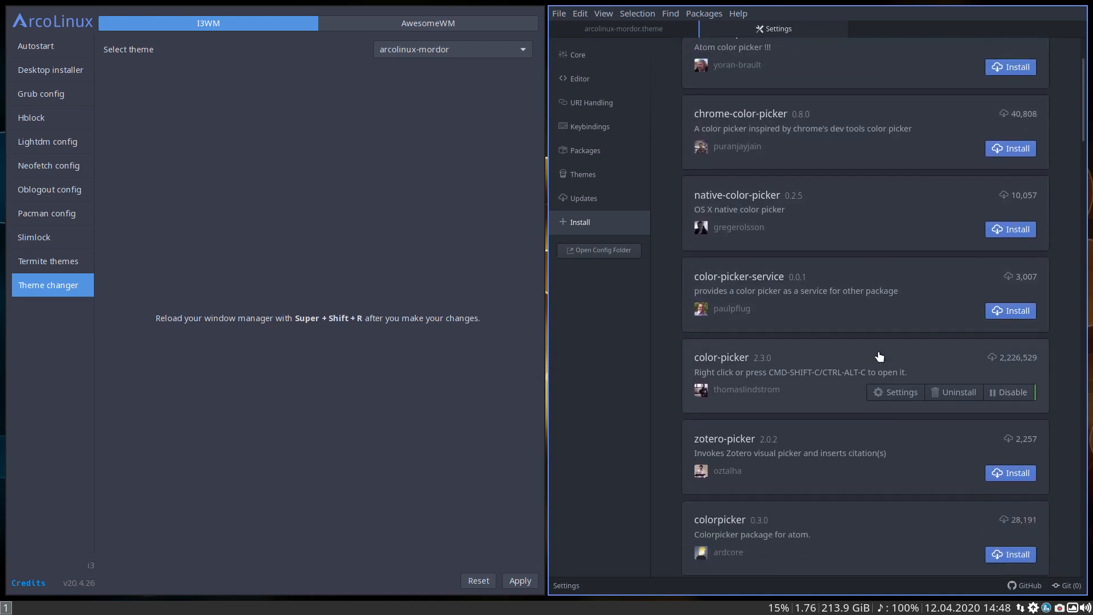
{"action": "scroll", "coordinate": [880, 356], "scroll_direction": "down", "scroll_amount": 2}
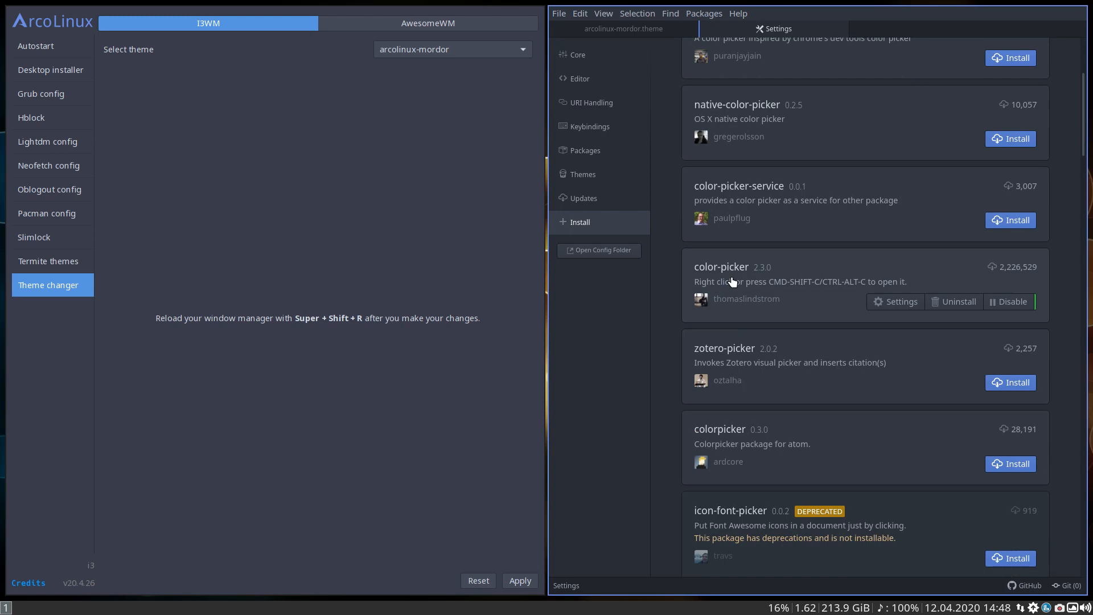
{"action": "left_click", "coordinate": [840, 29]}
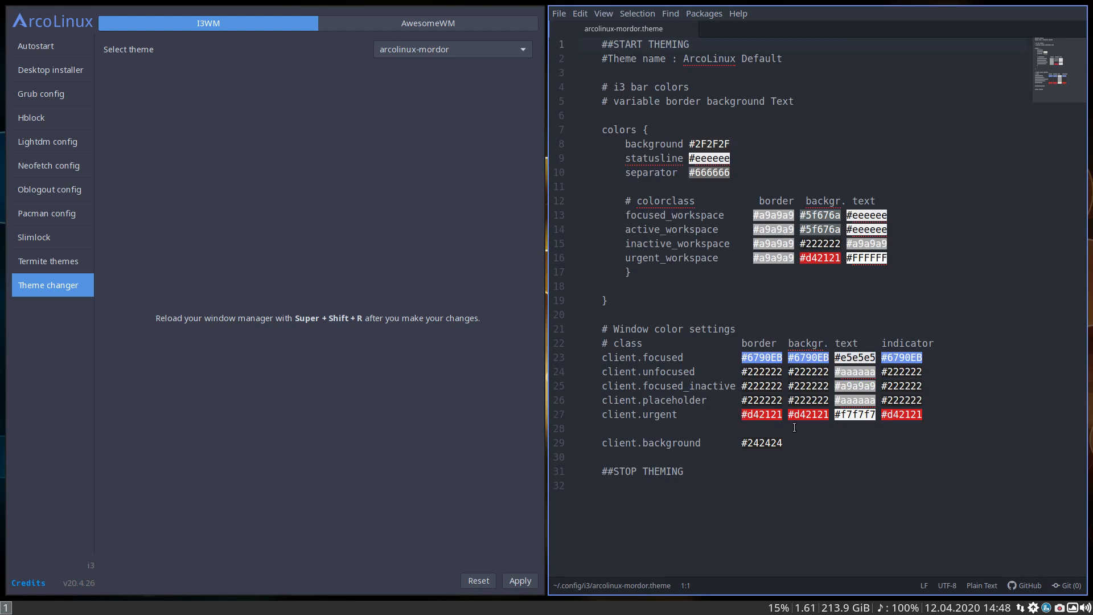
Try to open the Color Picker on the statusline color value, and dismiss the picker
{"action": "right_click", "coordinate": [712, 160]}
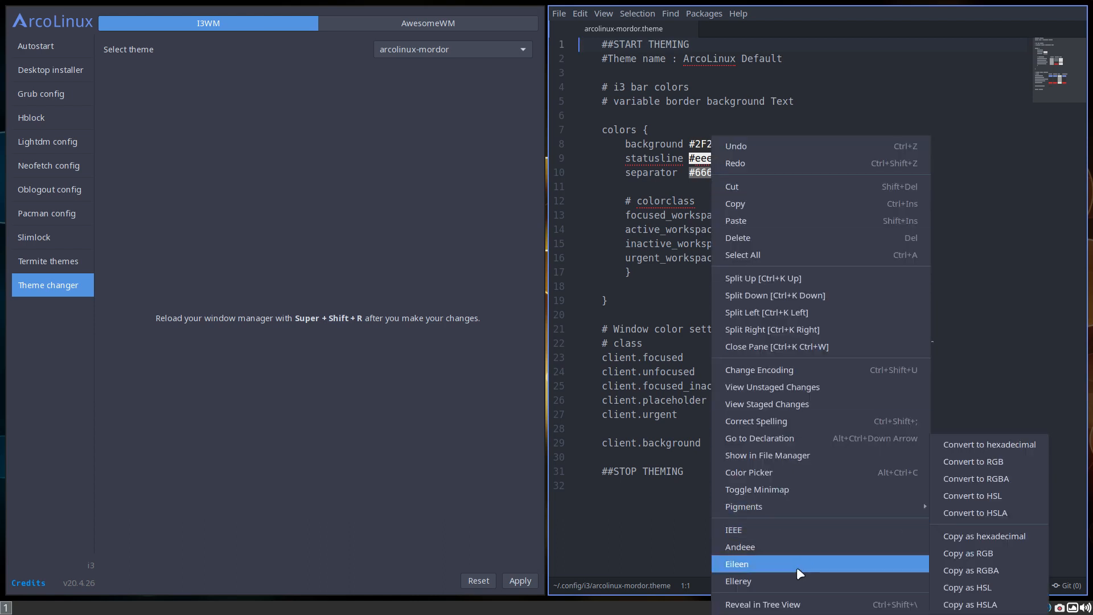
{"action": "left_click", "coordinate": [799, 474]}
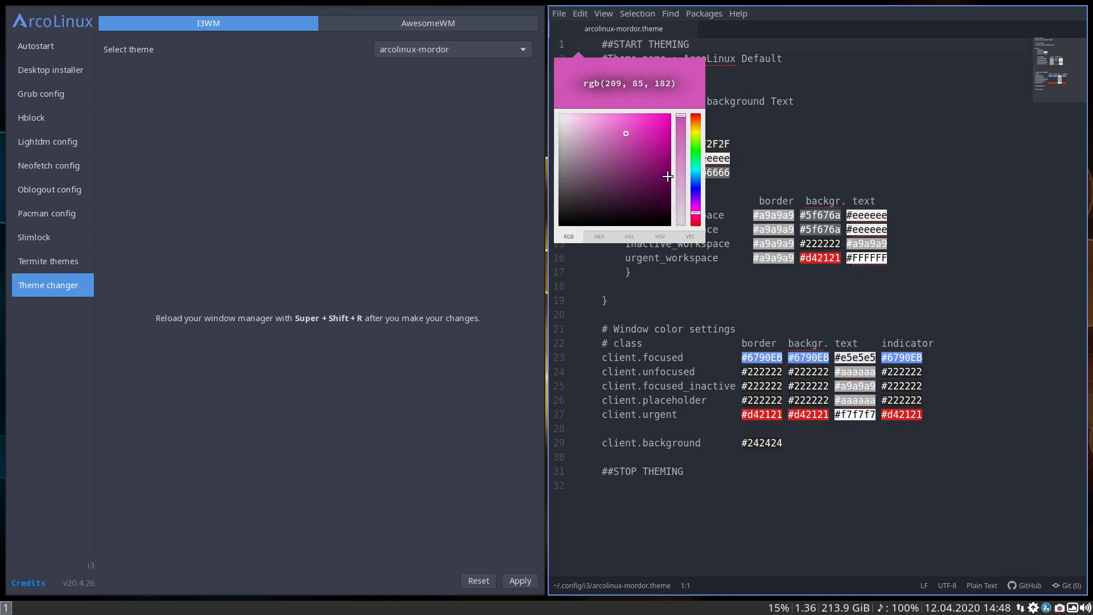
{"action": "left_click", "coordinate": [776, 215]}
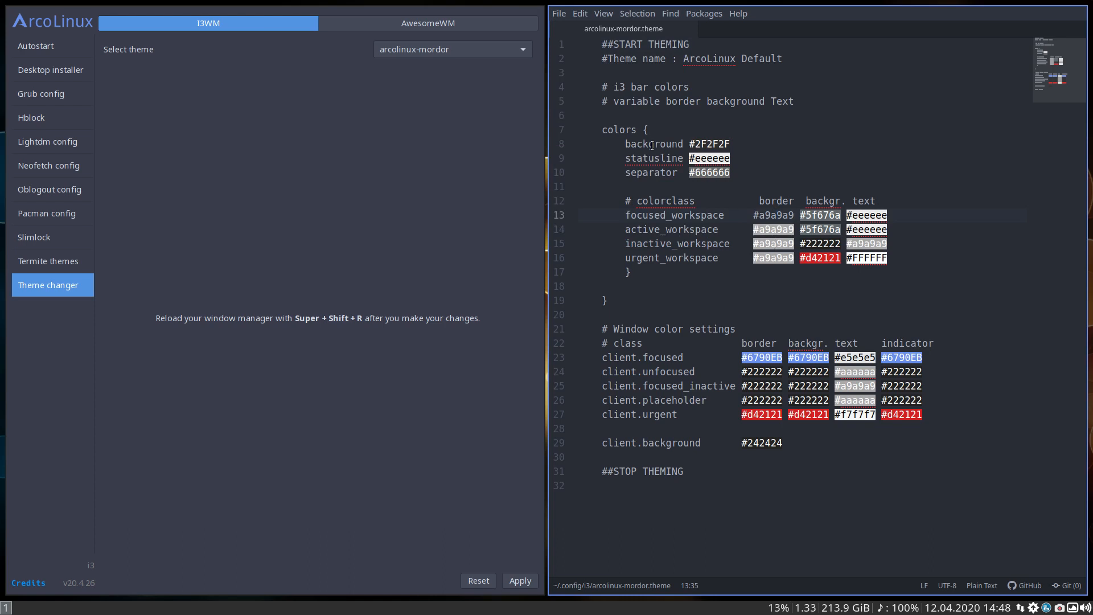
Change the i3 bar's background color to #454242 using the Color Picker
{"action": "left_click", "coordinate": [618, 131]}
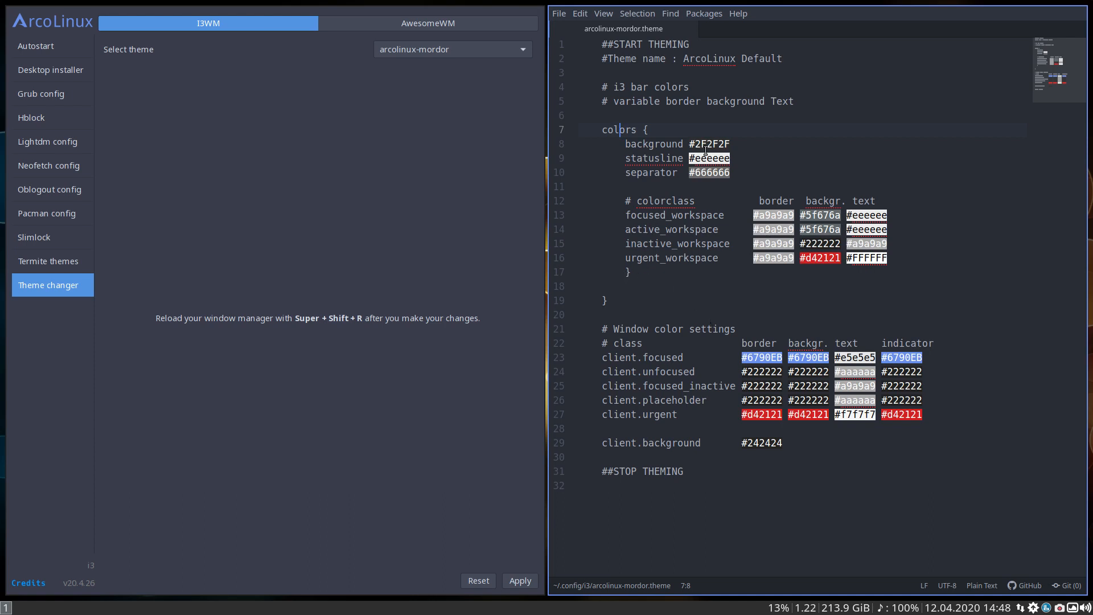
{"action": "left_click", "coordinate": [664, 144]}
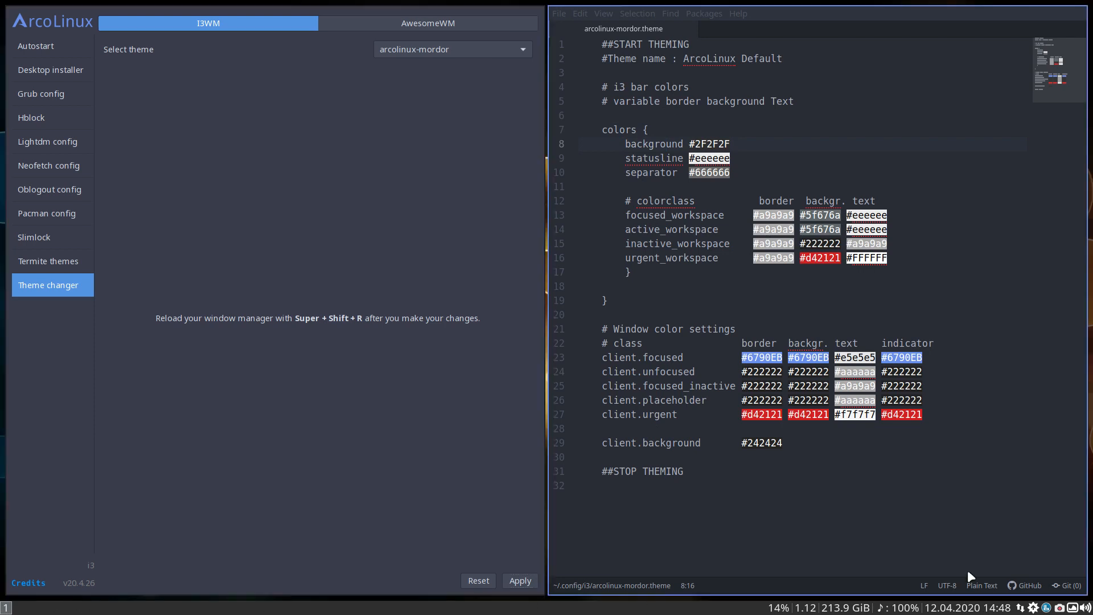
{"action": "right_click", "coordinate": [709, 142]}
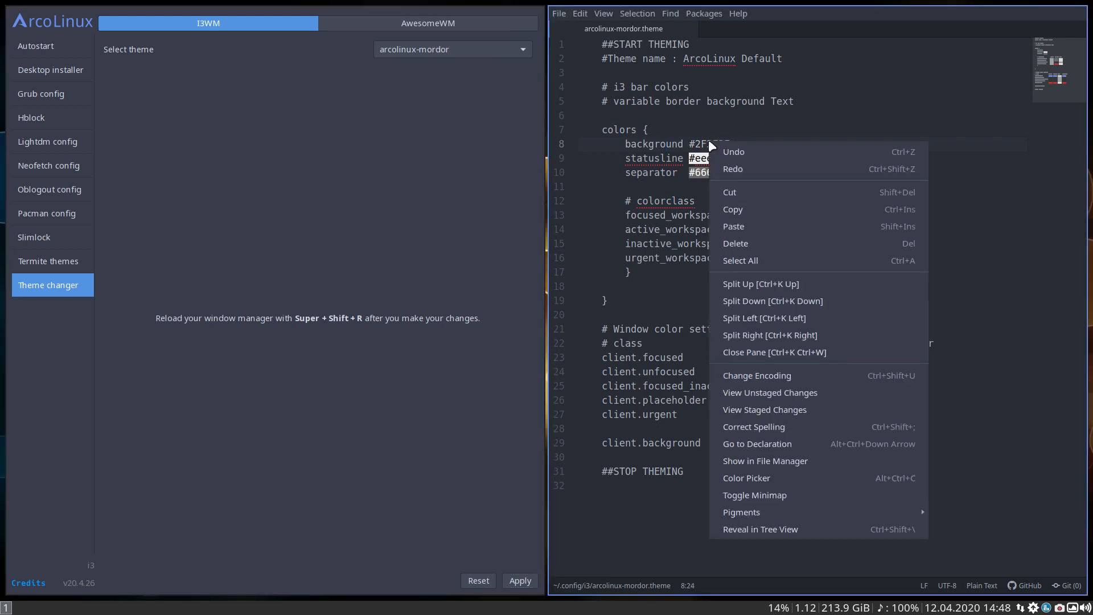
{"action": "left_click", "coordinate": [763, 476]}
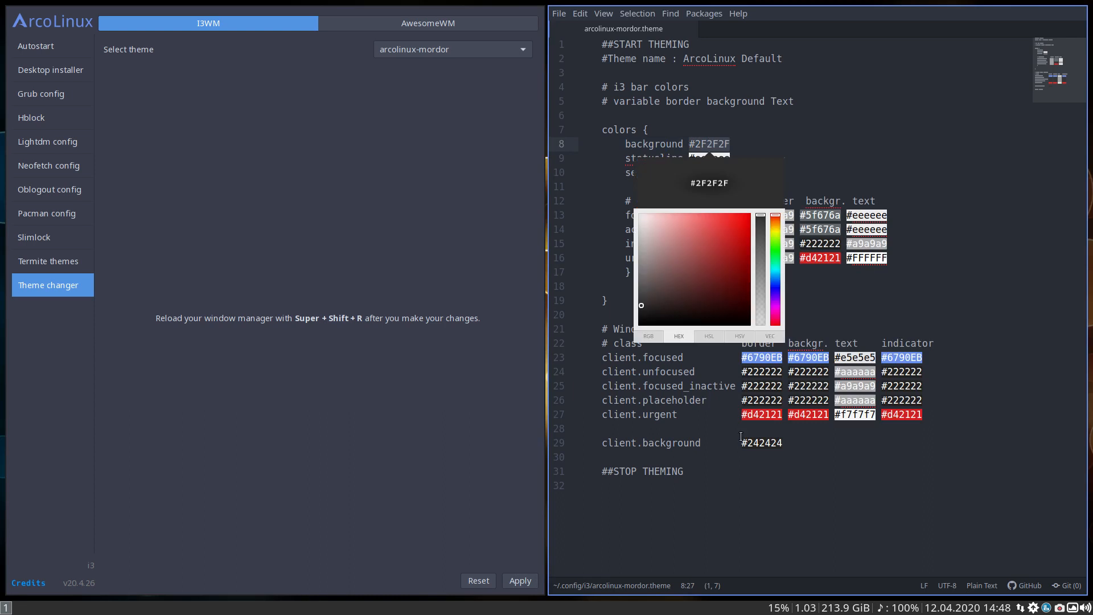
{"action": "left_click", "coordinate": [642, 296]}
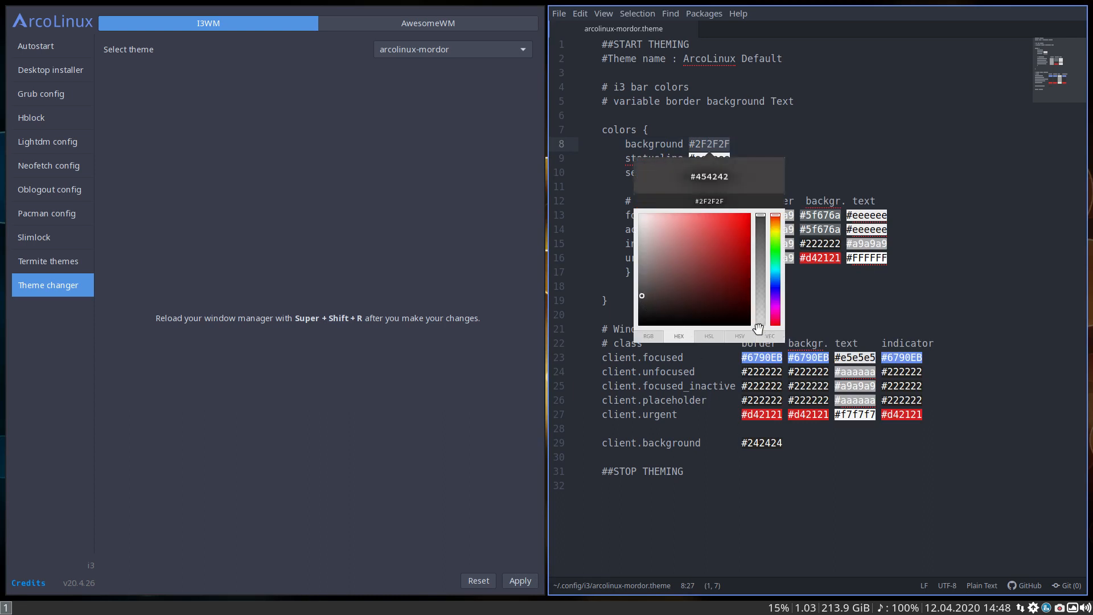
{"action": "key", "text": "Return"}
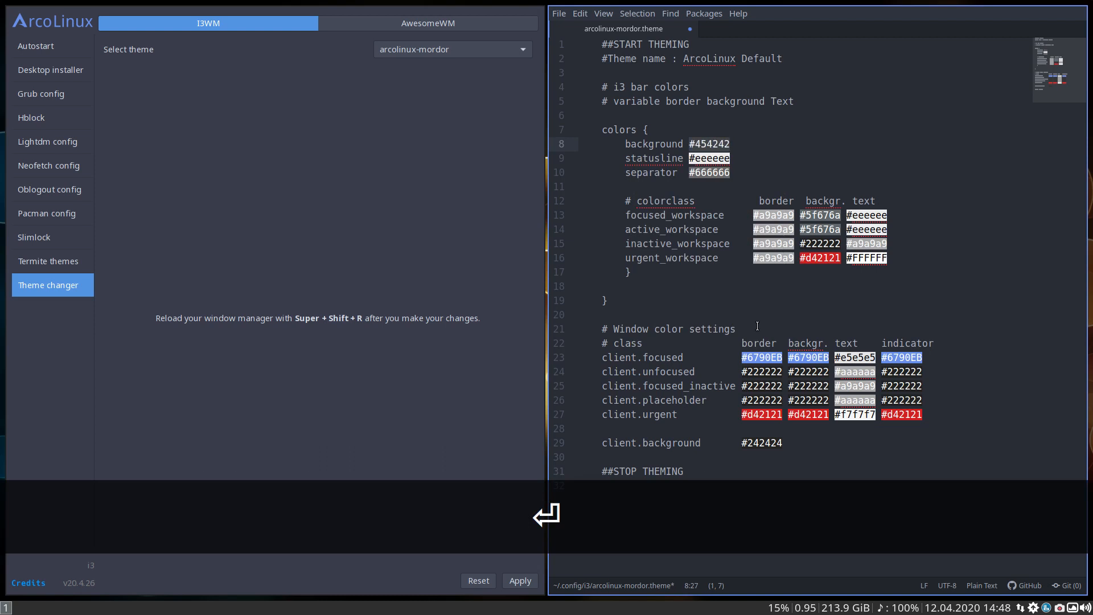
Save the arcolinux-mordor theme file and apply the theme in the Tweak Tool
{"action": "key", "text": "ctrl+s"}
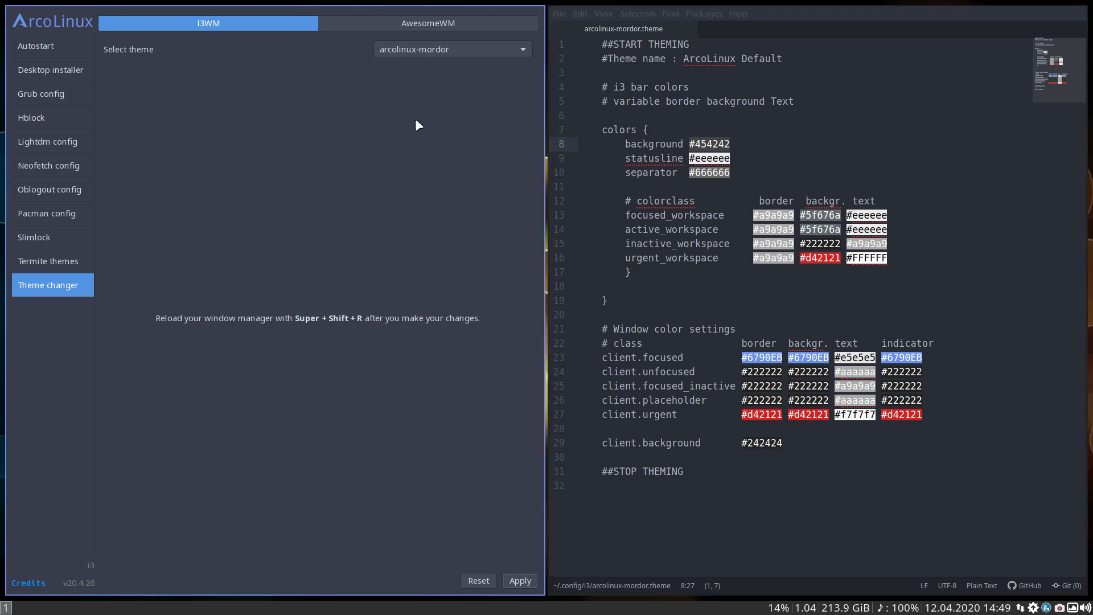
{"action": "left_click", "coordinate": [515, 580]}
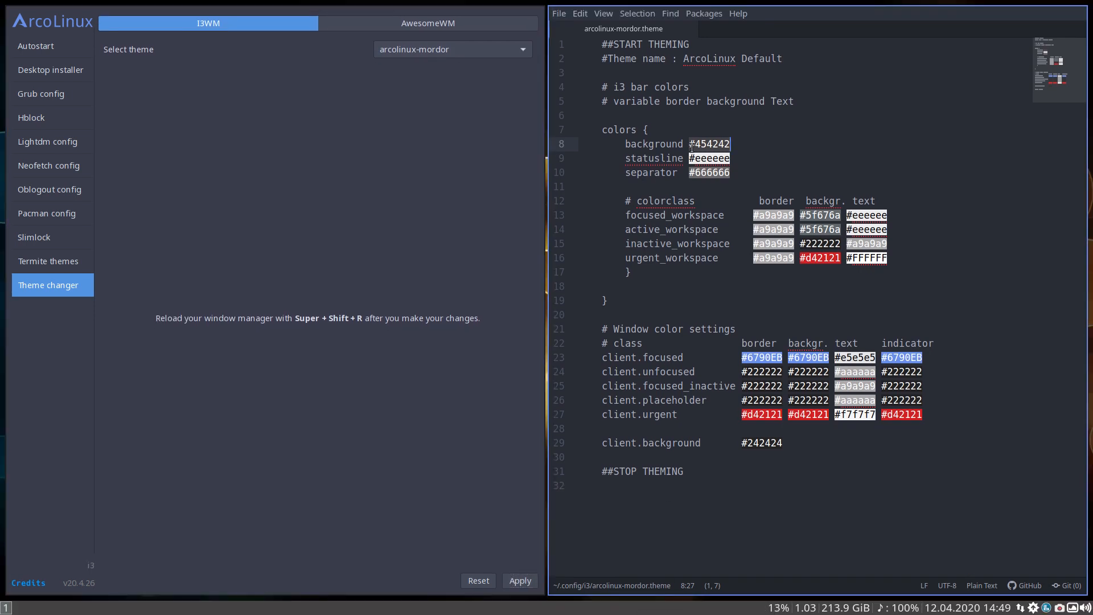
Change the i3 bar's background color to #ff0000, save the file, and apply the theme with an i3 reload
{"action": "left_click_drag", "start_coordinate": [695, 145], "coordinate": [727, 145]}
{"action": "type", "text": "ff00"}
{"action": "type", "text": "0"}
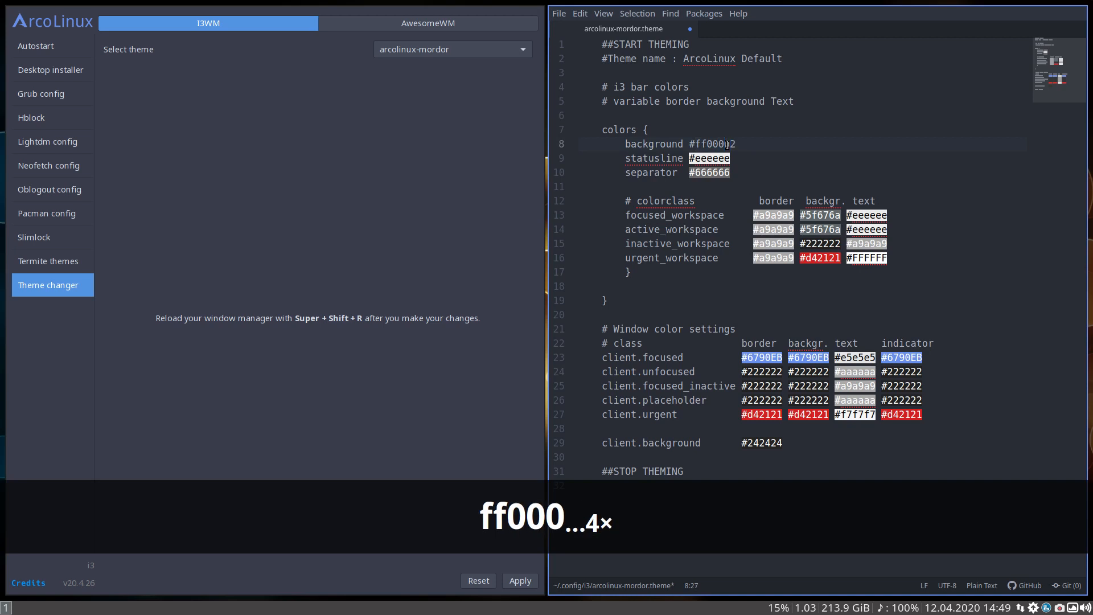
{"action": "key", "text": "Delete"}
{"action": "key", "text": "ctrl+s"}
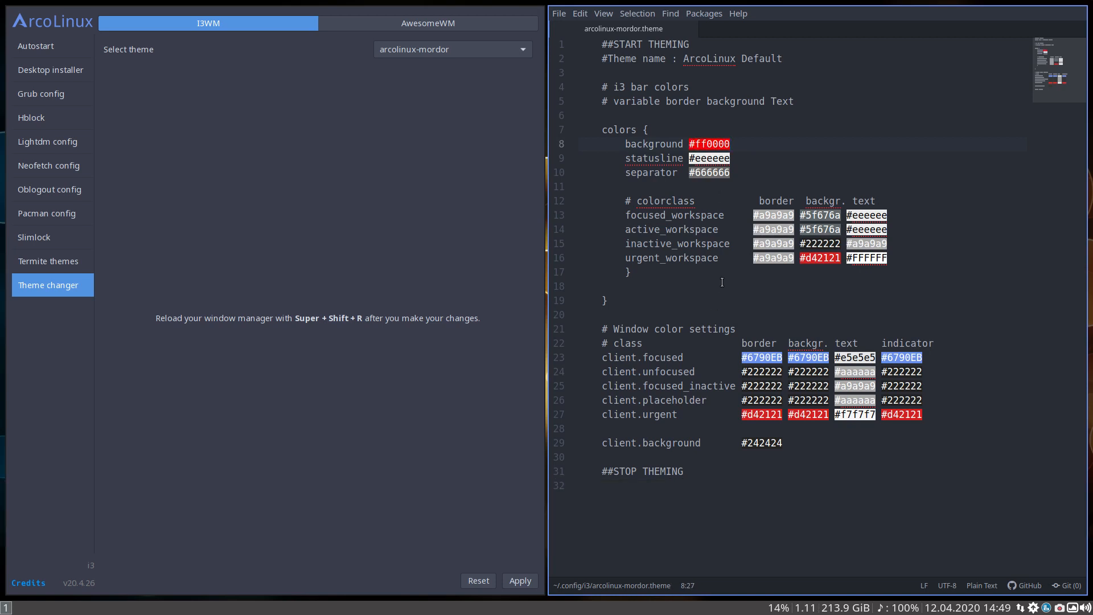
{"action": "key", "text": "ctrl+s"}
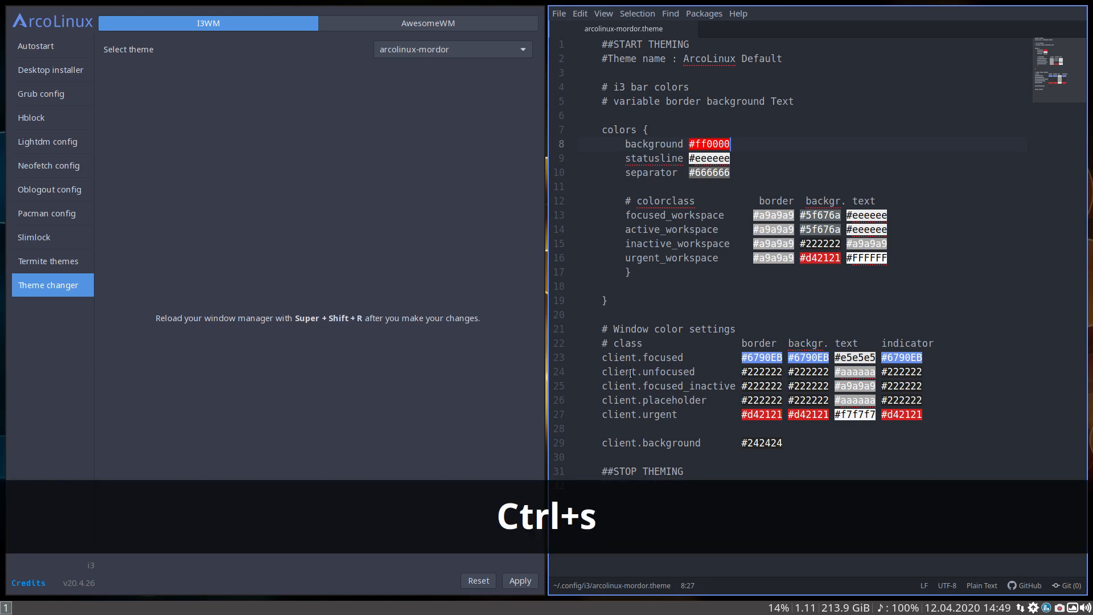
{"action": "left_click", "coordinate": [514, 578]}
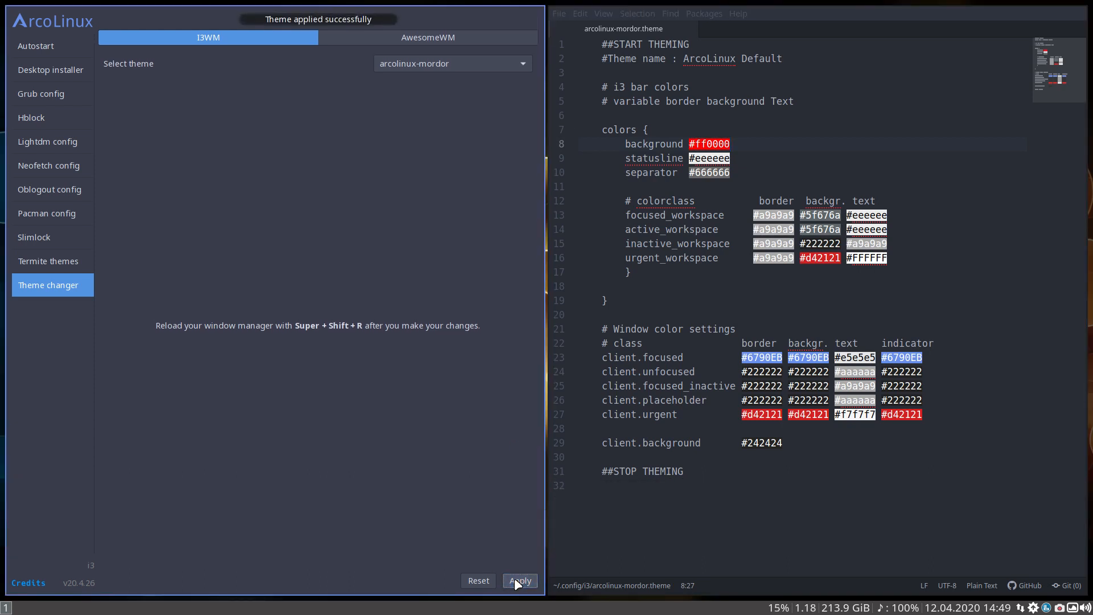
{"action": "key", "text": "super+shift+r"}
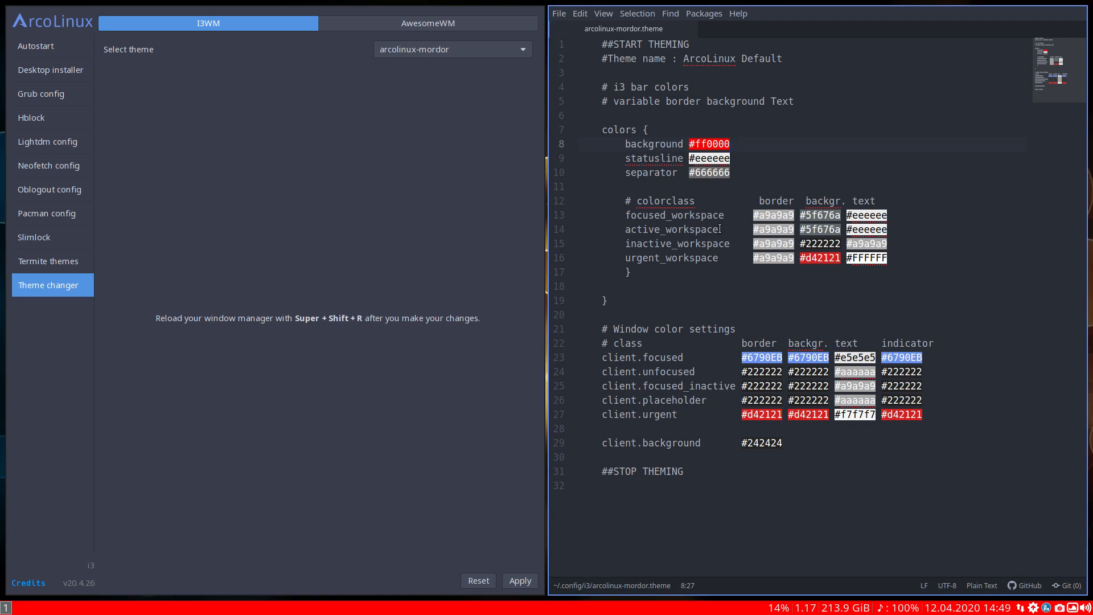
Undo the #ff0000 bar background edit, save the theme file, and reapply the theme
{"action": "key", "text": "ctrl+z"}
{"action": "key", "text": "ctrl+z"}
{"action": "key", "text": "ctrl+z"}
{"action": "key", "text": "ctrl+z"}
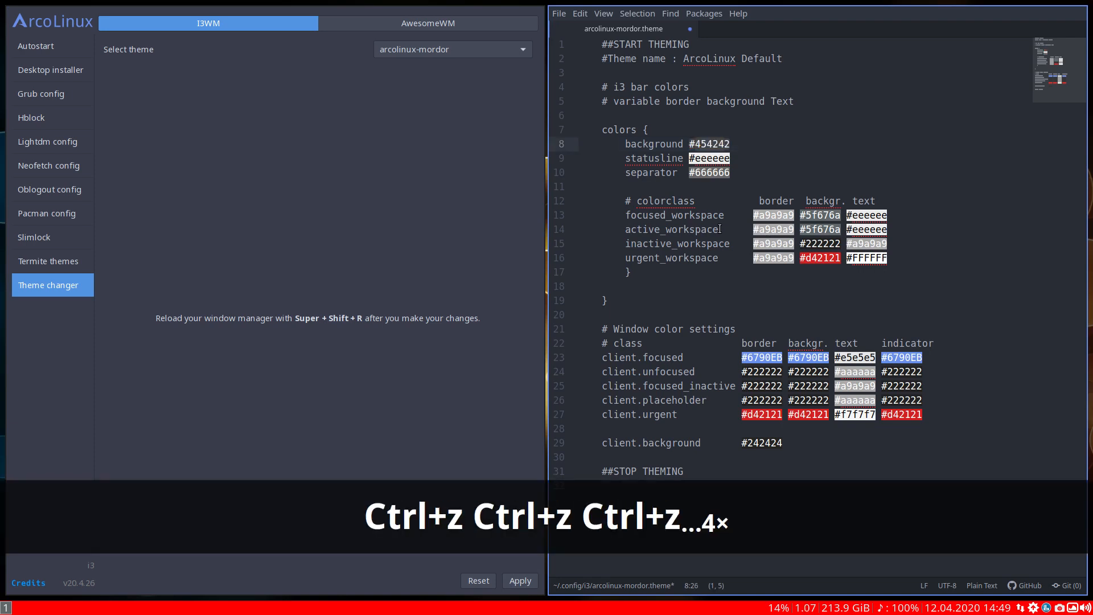
{"action": "key", "text": "ctrl+s"}
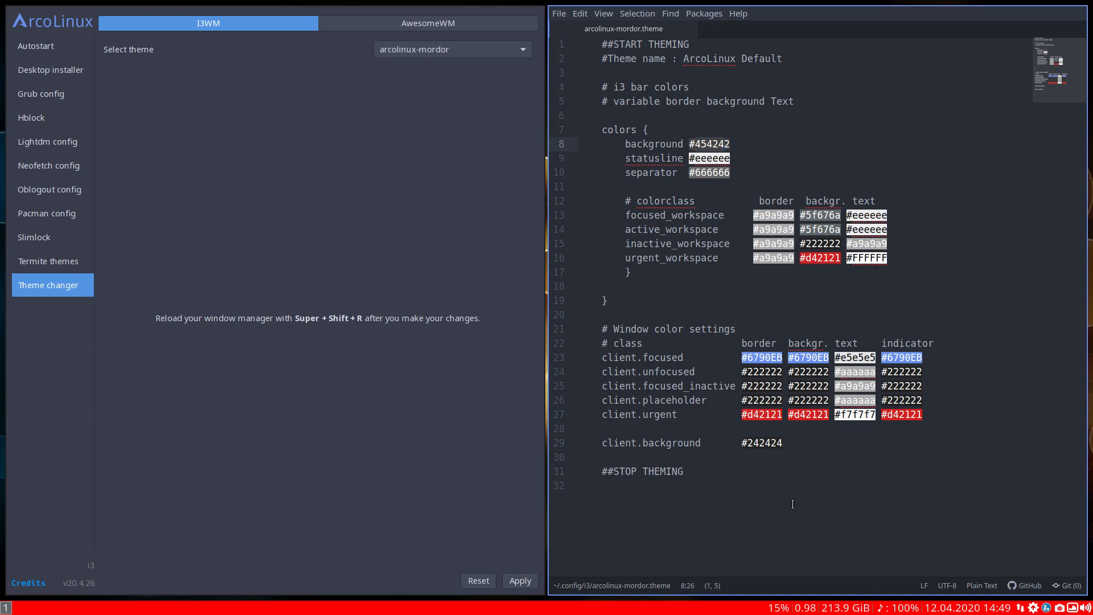
{"action": "left_click", "coordinate": [741, 483]}
{"action": "key", "text": "ctrl+s"}
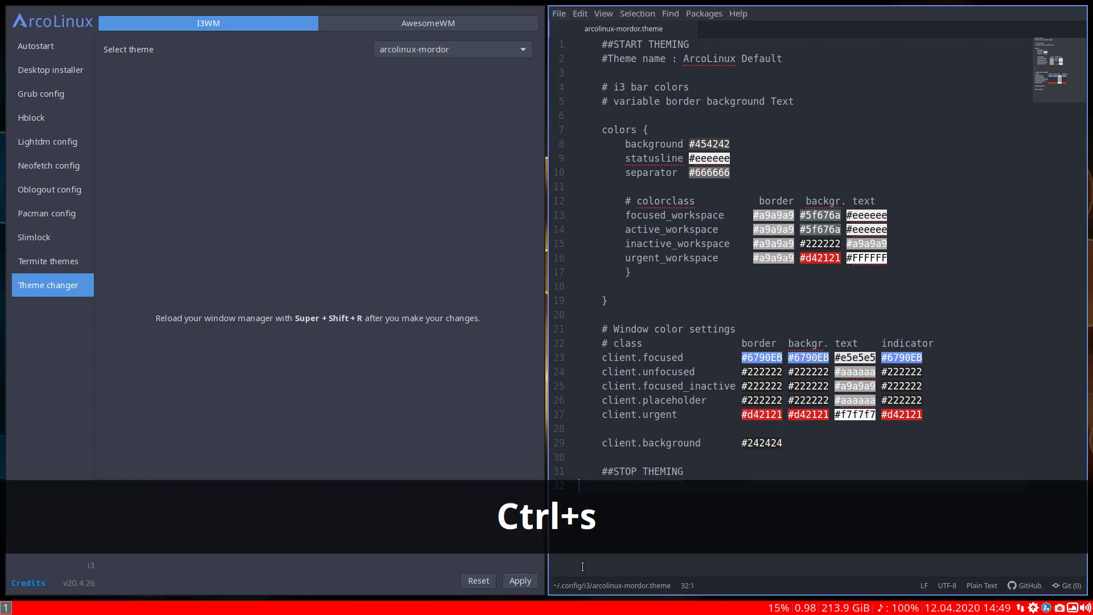
{"action": "left_click", "coordinate": [524, 579]}
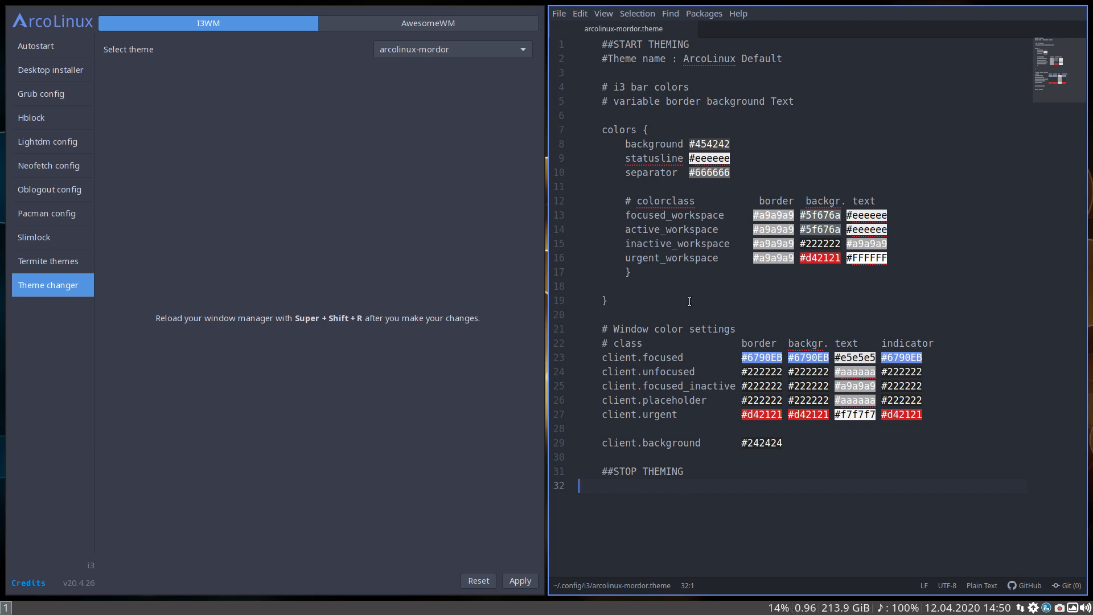
{"action": "left_click", "coordinate": [628, 177]}
{"action": "type", "text": "#"}
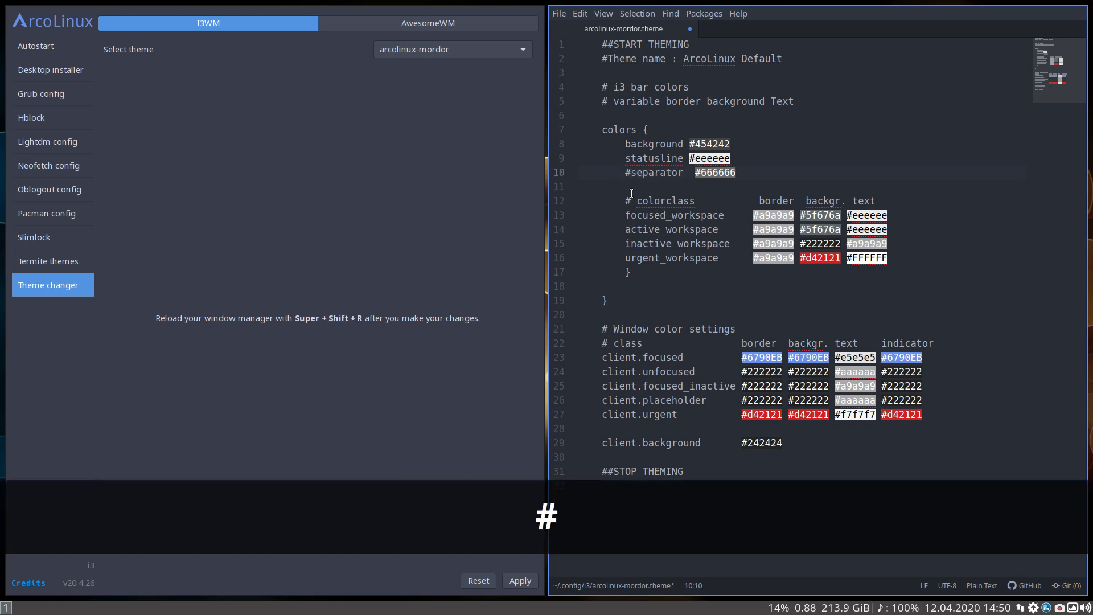
{"action": "key", "text": "BackSpace"}
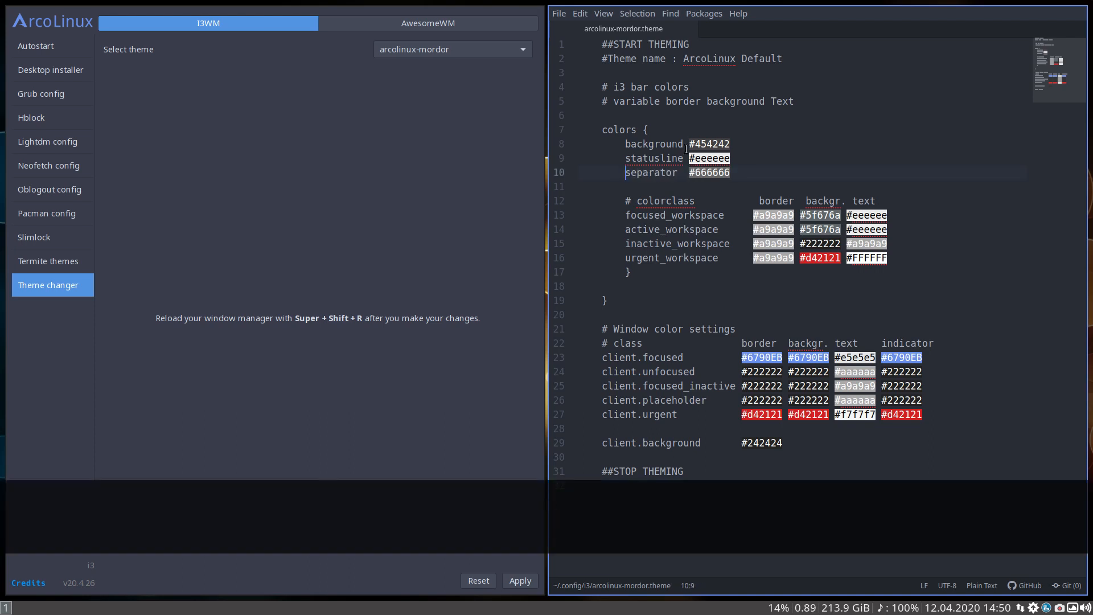
Change the i3 bar's separator color to #b5b3b3 using the Color Picker, then save the file and apply the theme
{"action": "left_click_drag", "start_coordinate": [688, 145], "coordinate": [730, 144]}
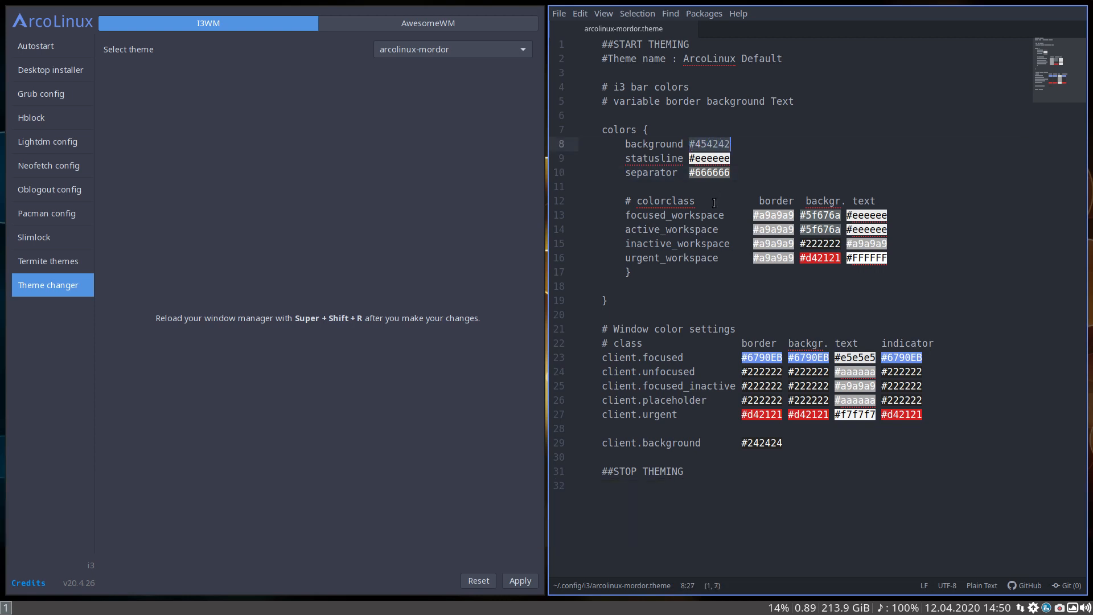
{"action": "right_click", "coordinate": [714, 173]}
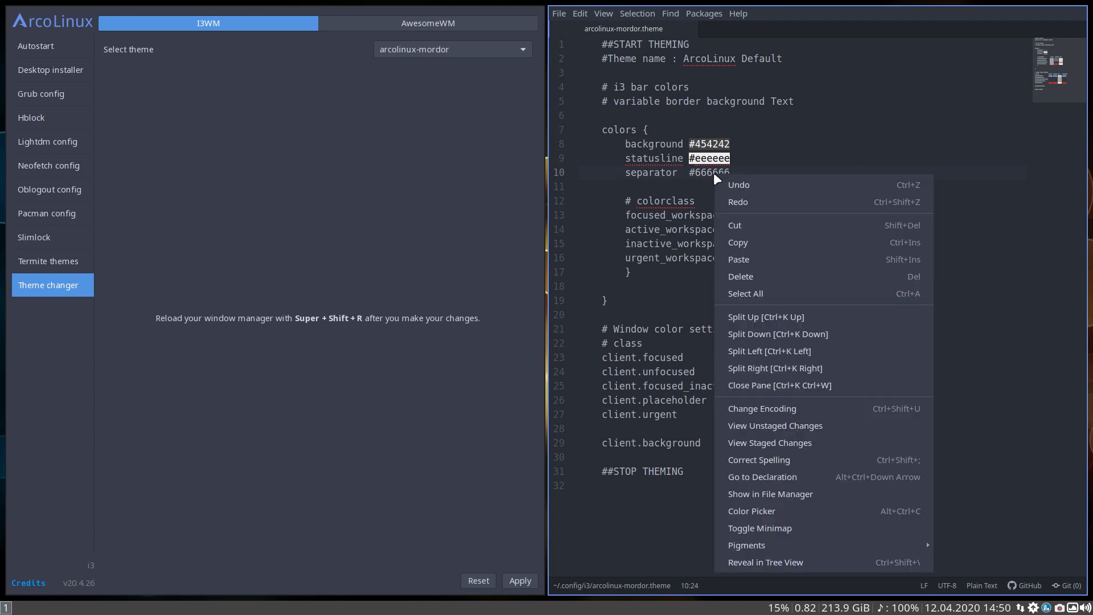
{"action": "left_click", "coordinate": [790, 506]}
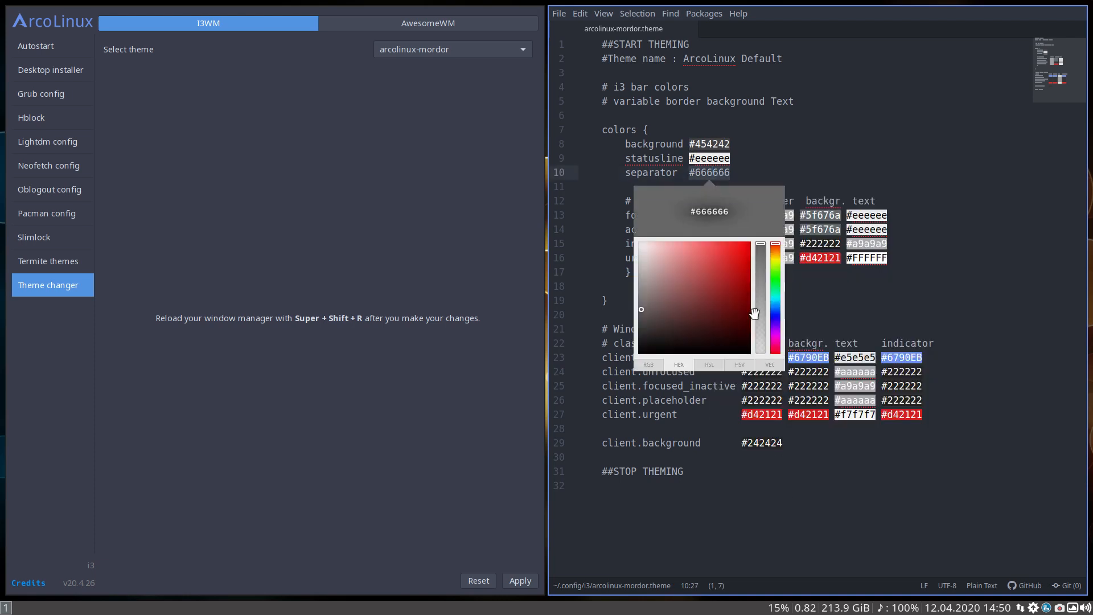
{"action": "left_click_drag", "start_coordinate": [641, 309], "coordinate": [641, 274]}
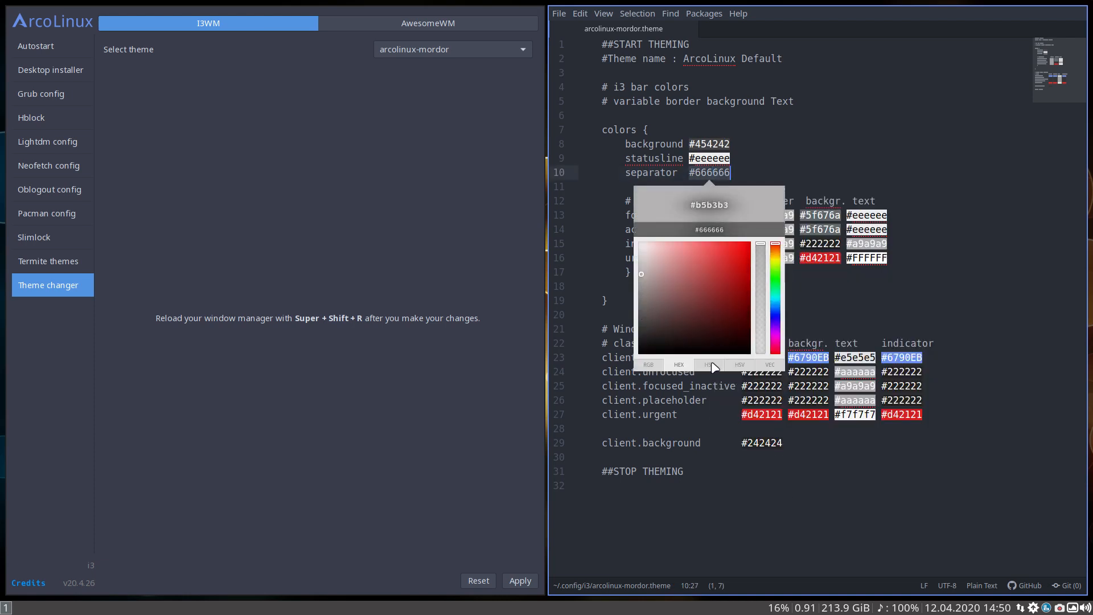
{"action": "key", "text": "Return"}
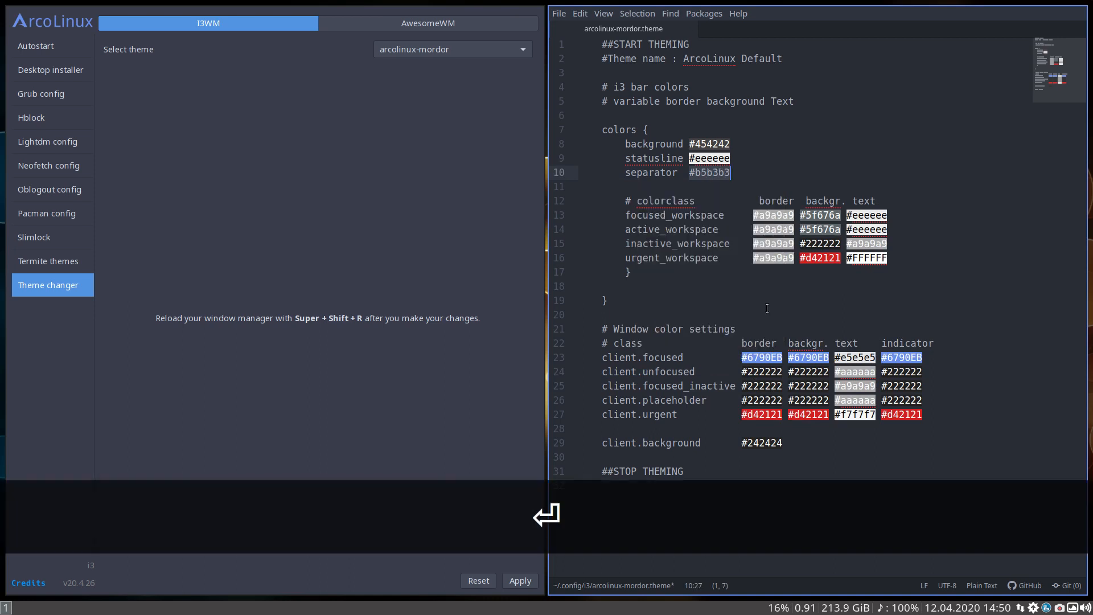
{"action": "key", "text": "ctrl+s"}
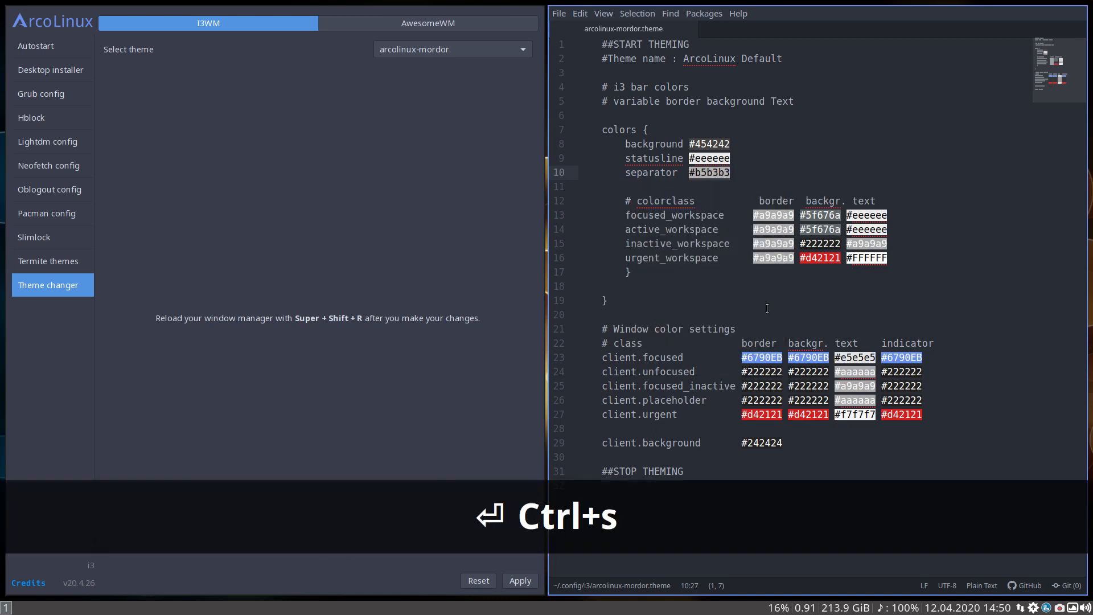
{"action": "left_click", "coordinate": [527, 575]}
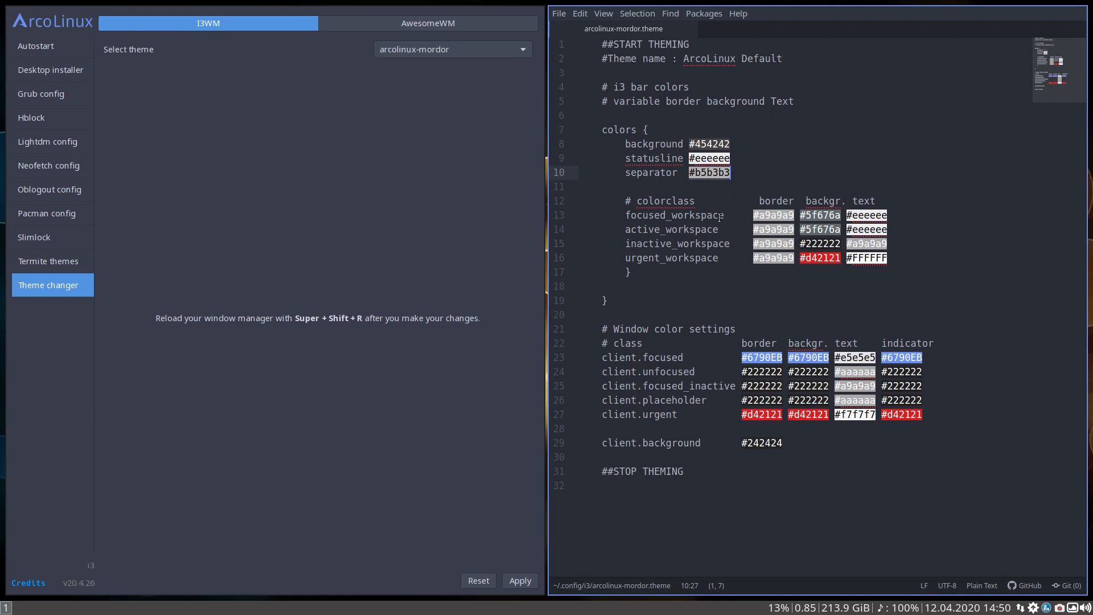
Switch to workspace 2 and open a terminal there
{"action": "left_click", "coordinate": [638, 216]}
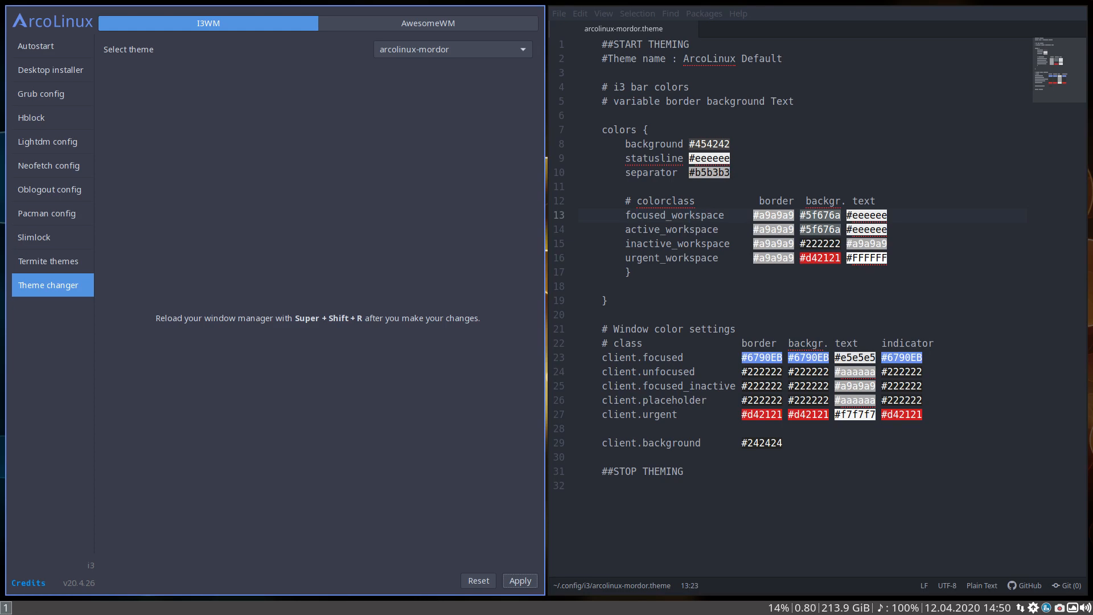
{"action": "key", "text": "super+eacute"}
{"action": "key", "text": "ctrl+alt+t"}
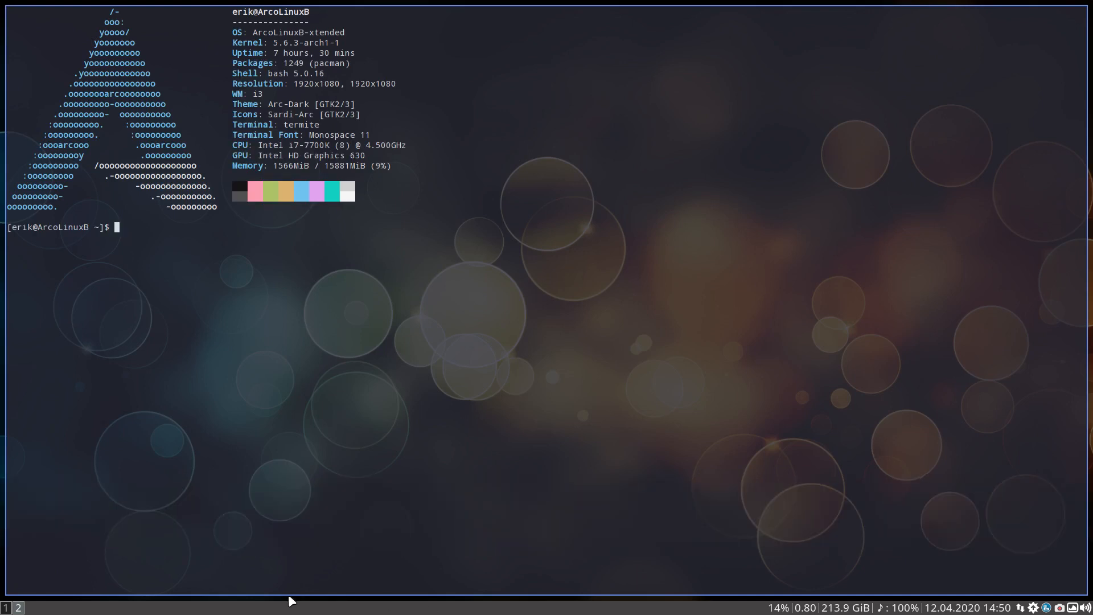
Switch back and forth between workspaces 1 and 2 to compare the focused and inactive workspace colors in the bar
{"action": "left_click", "coordinate": [5, 608]}
{"action": "left_click", "coordinate": [18, 608]}
{"action": "left_click", "coordinate": [5, 608]}
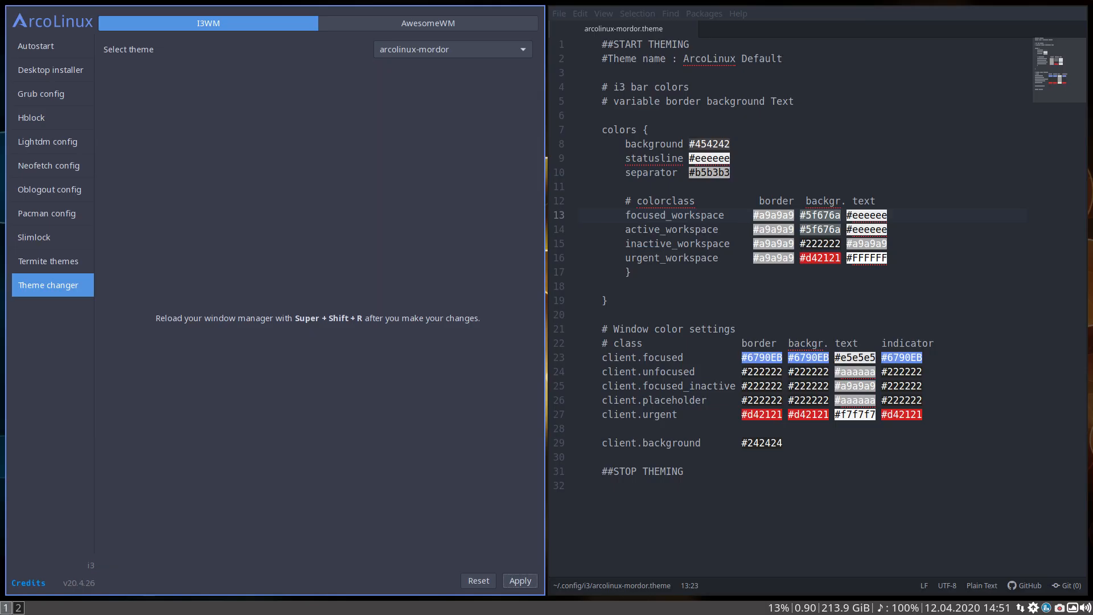
{"action": "left_click", "coordinate": [17, 607]}
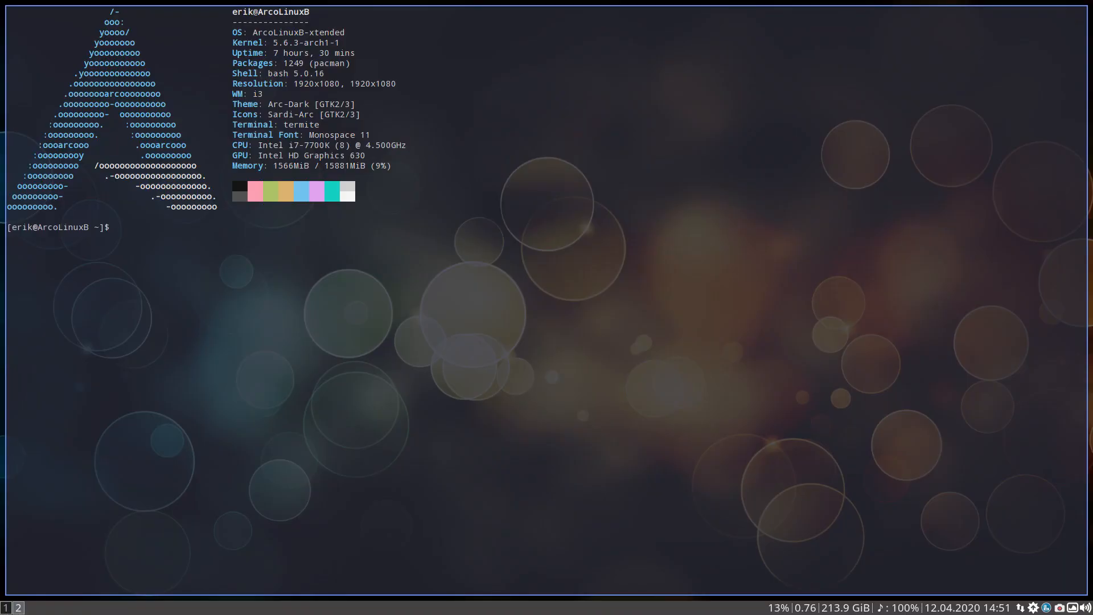
{"action": "left_click", "coordinate": [7, 607]}
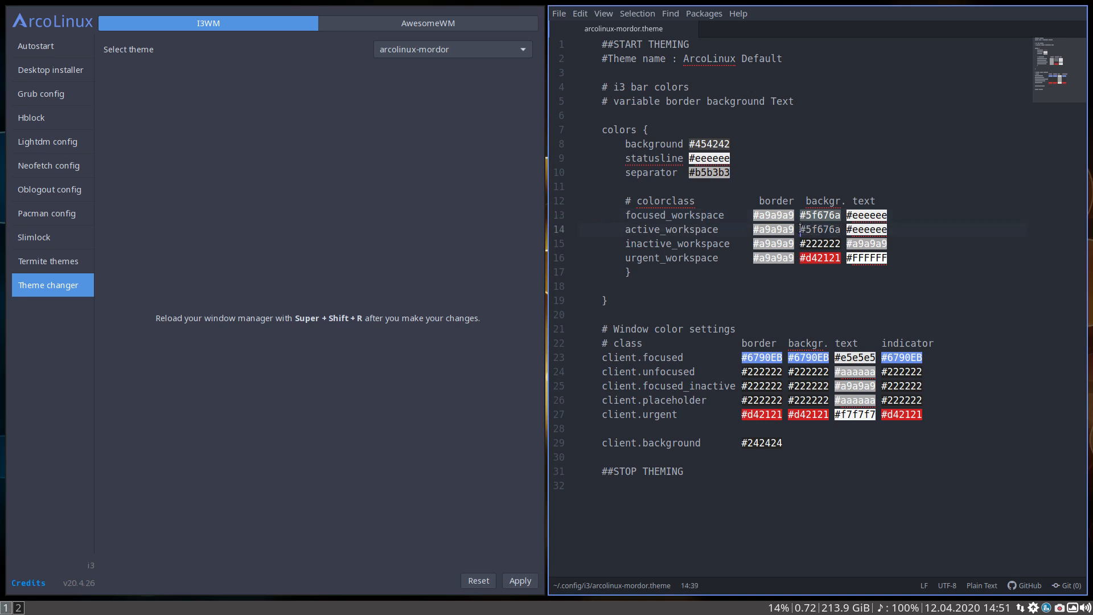
Replace the active_workspace background color with #222222, copied from the inactive_workspace line
{"action": "left_click_drag", "start_coordinate": [800, 229], "coordinate": [843, 231]}
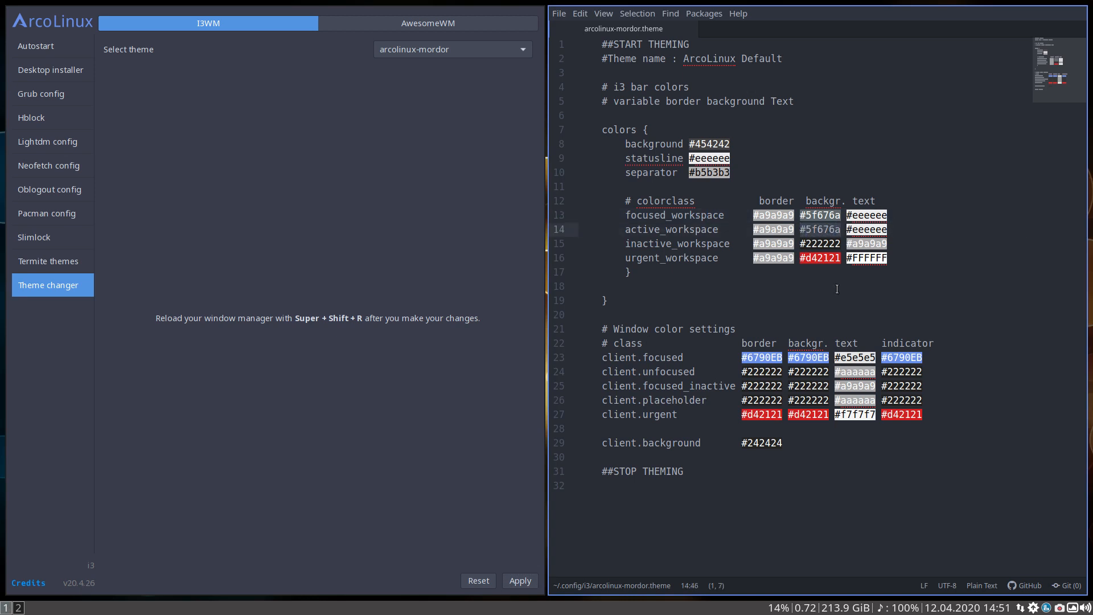
{"action": "left_click", "coordinate": [829, 243]}
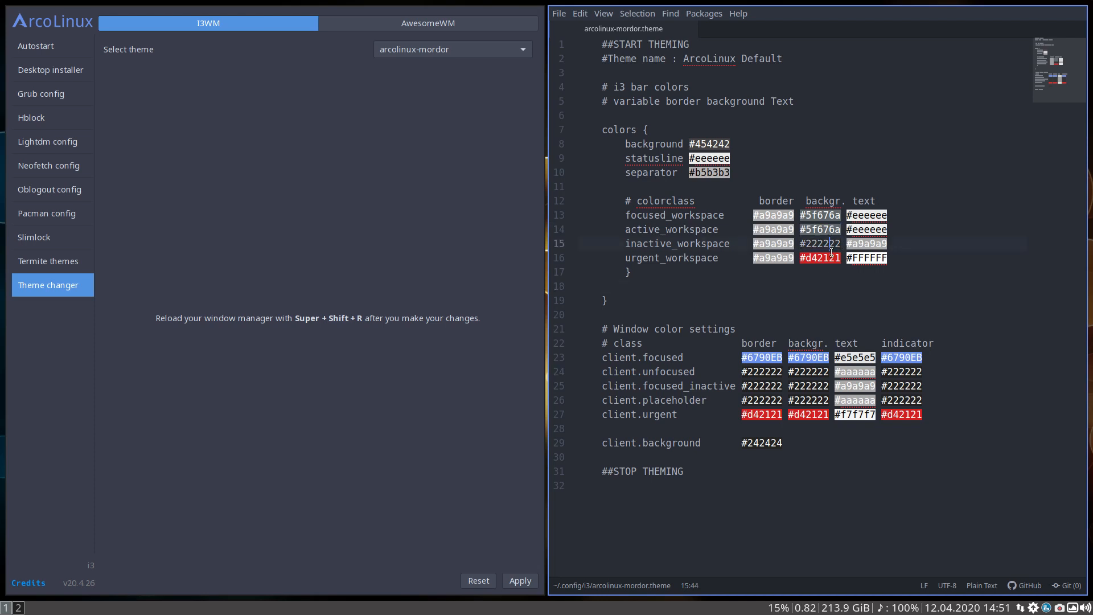
{"action": "left_click_drag", "start_coordinate": [801, 244], "coordinate": [832, 243]}
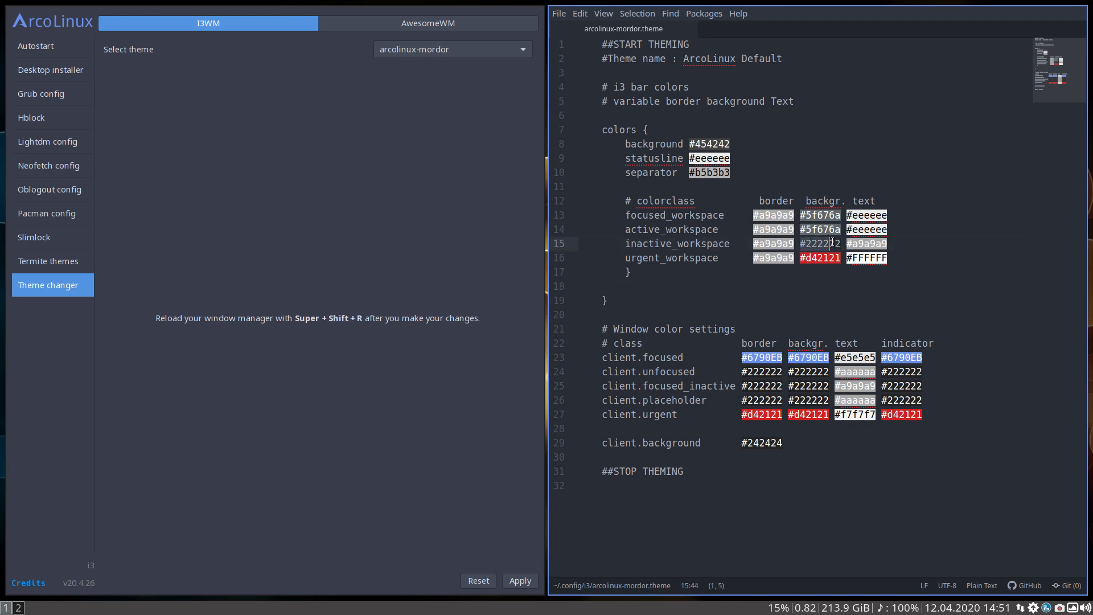
{"action": "key", "text": "ctrl+c"}
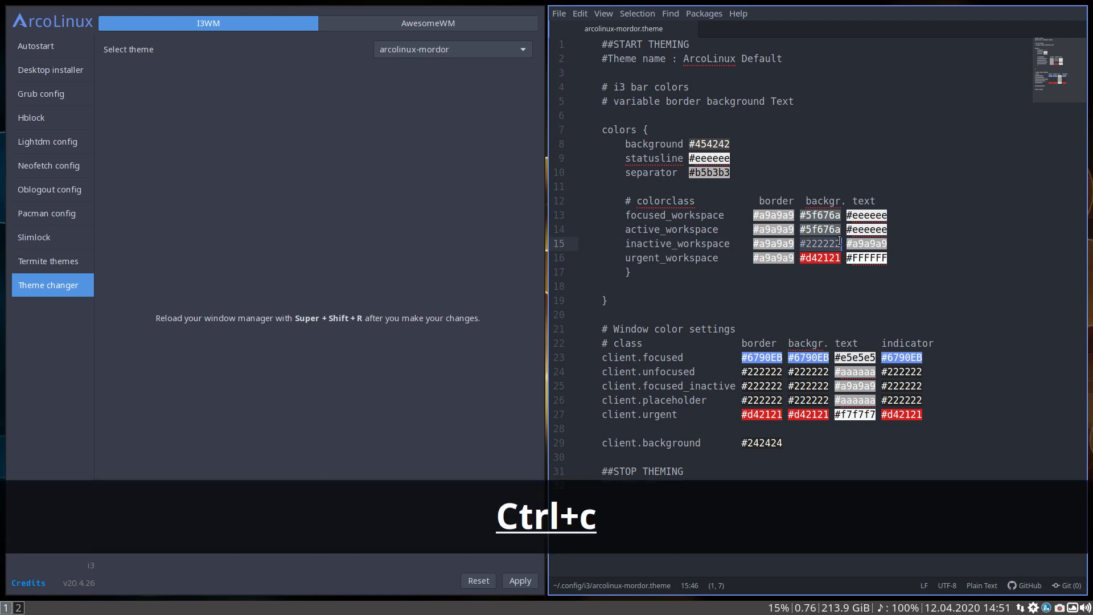
{"action": "left_click_drag", "start_coordinate": [799, 229], "coordinate": [835, 230]}
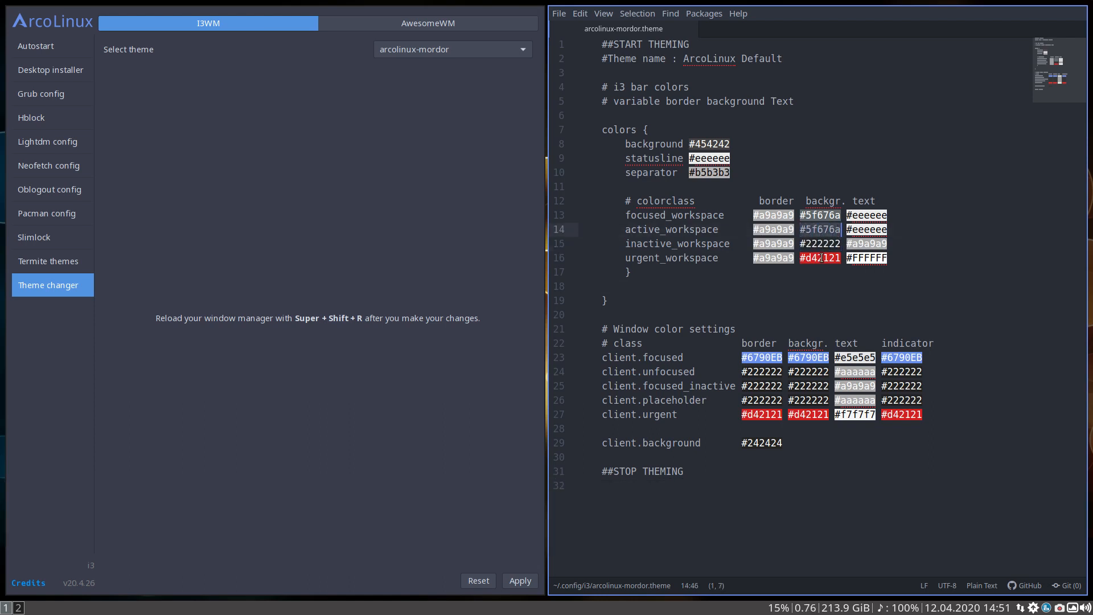
{"action": "key", "text": "ctrl+v"}
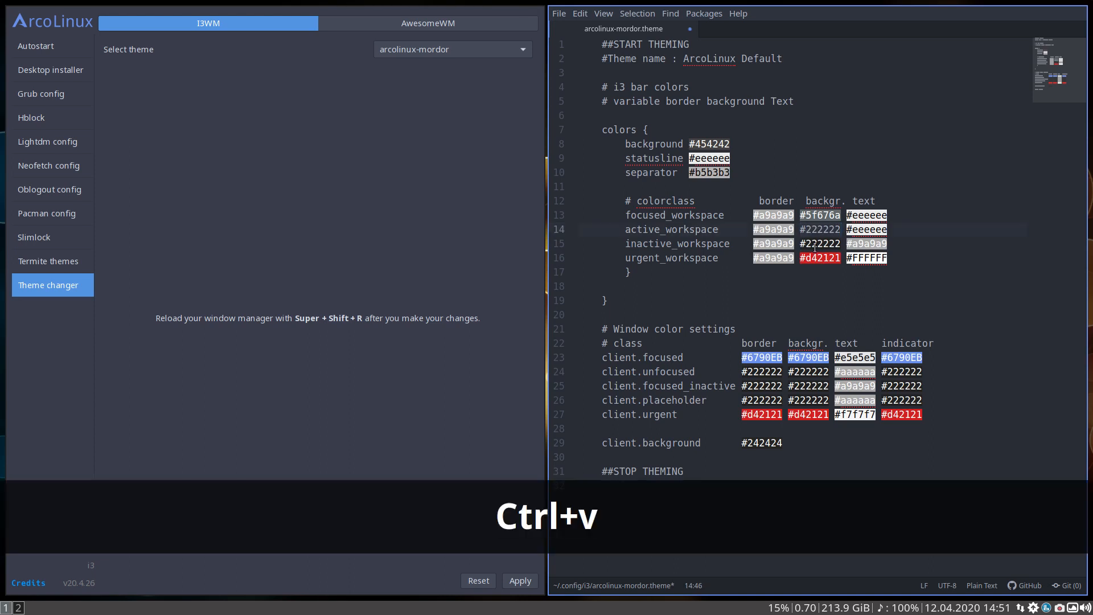
Replace the inactive_workspace background color with #5f676a, copied from the focused_workspace line
{"action": "left_click_drag", "start_coordinate": [800, 215], "coordinate": [835, 241]}
{"action": "key", "text": "ctrl+c"}
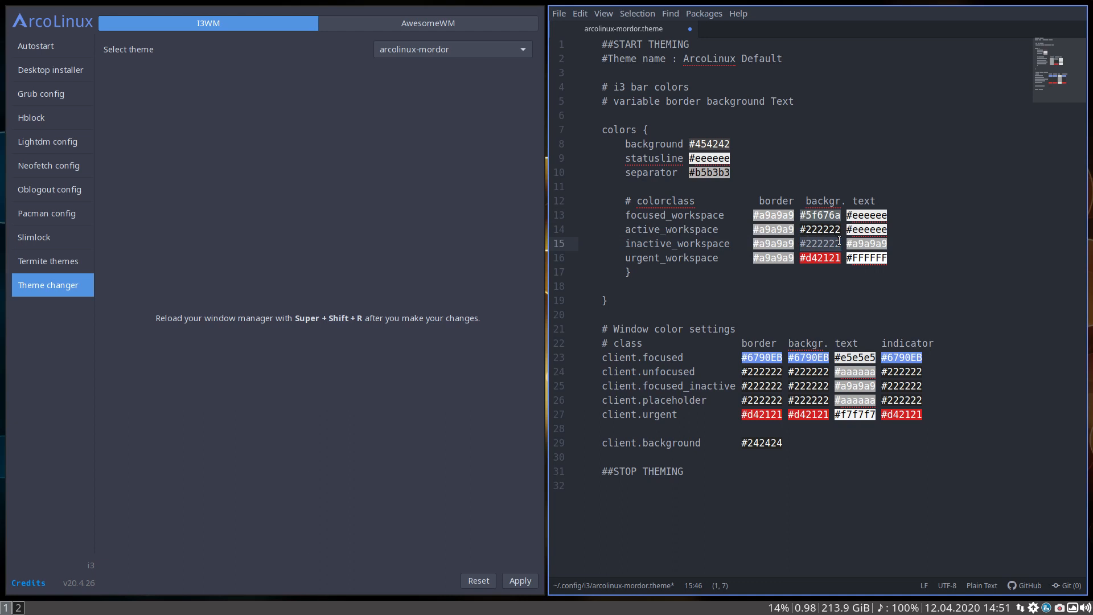
{"action": "key", "text": "ctrl+v"}
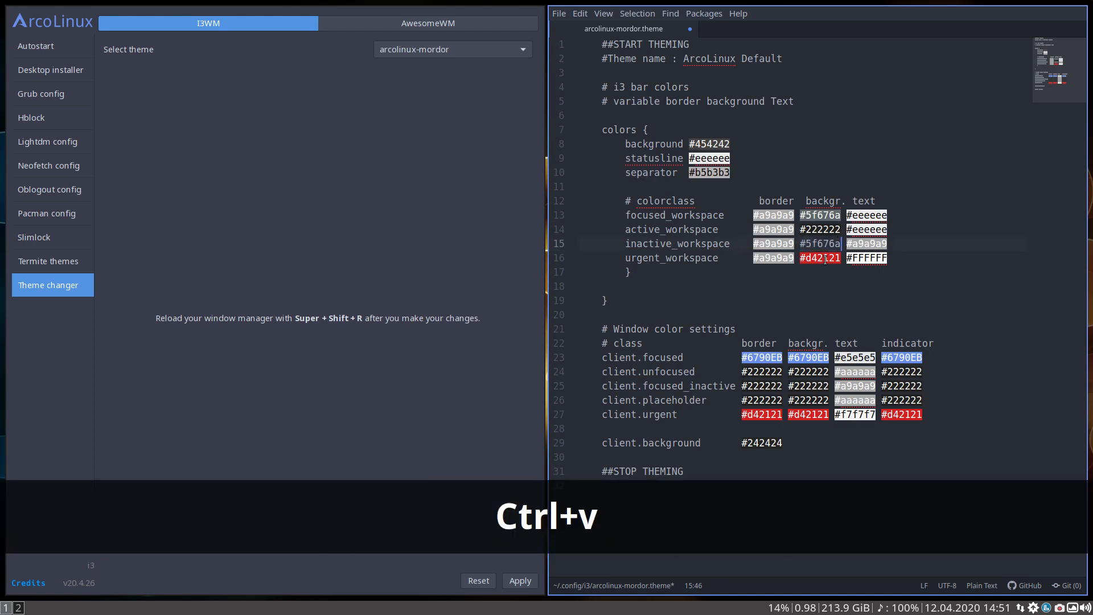
Replace the focused_workspace background color with #222222, copied from the active_workspace line
{"action": "left_click_drag", "start_coordinate": [800, 228], "coordinate": [839, 215]}
{"action": "key", "text": "ctrl+c"}
{"action": "key", "text": "ctrl+v"}
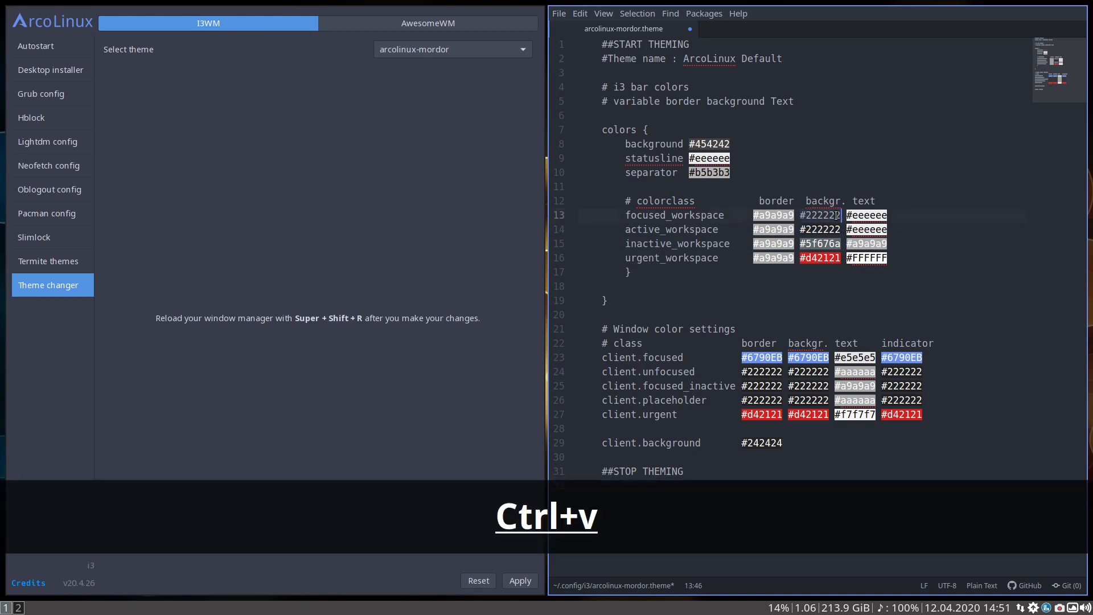
{"action": "left_click", "coordinate": [683, 216]}
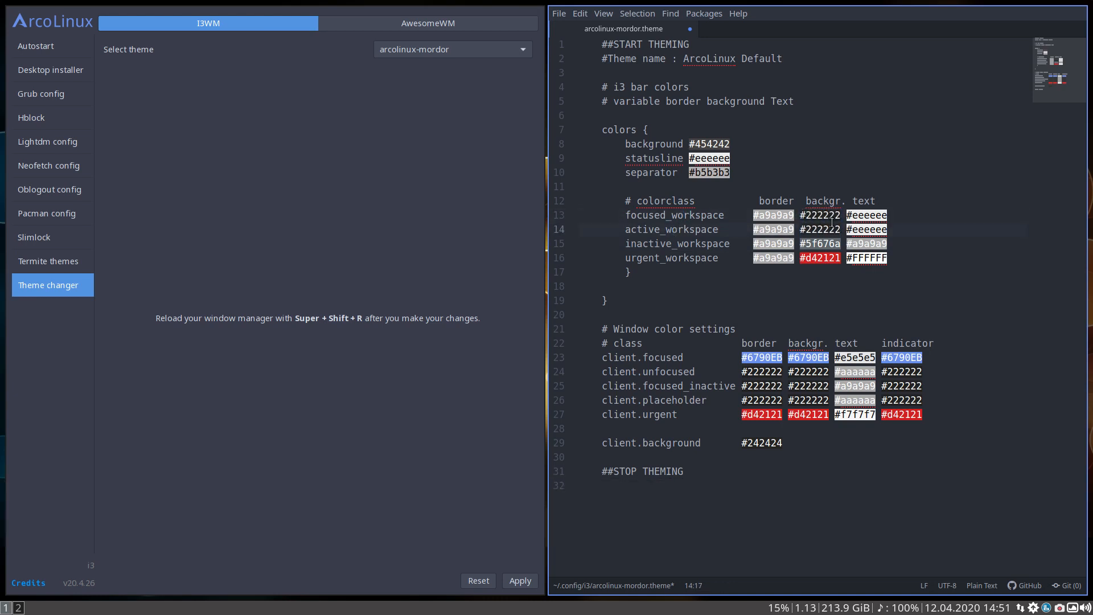
Save the theme file with the swapped workspace backgrounds, apply arcolinux-mordor in the Tweak Tool and reload i3
{"action": "left_click", "coordinate": [830, 228]}
{"action": "left_click", "coordinate": [886, 467]}
{"action": "key", "text": "ctrl+s"}
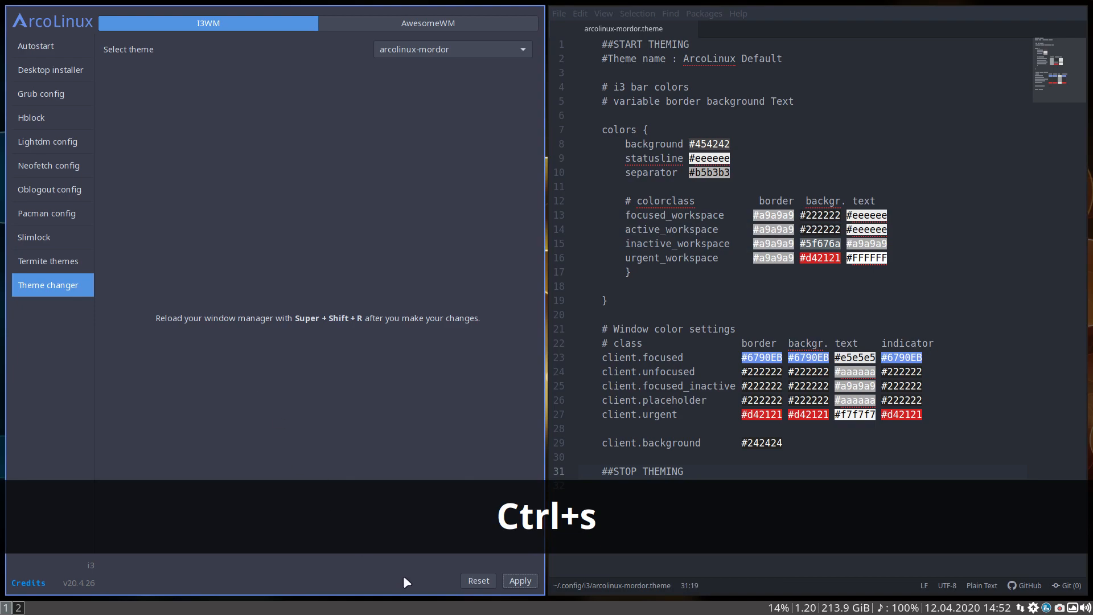
{"action": "left_click", "coordinate": [514, 576]}
{"action": "key", "text": "super+shift+r"}
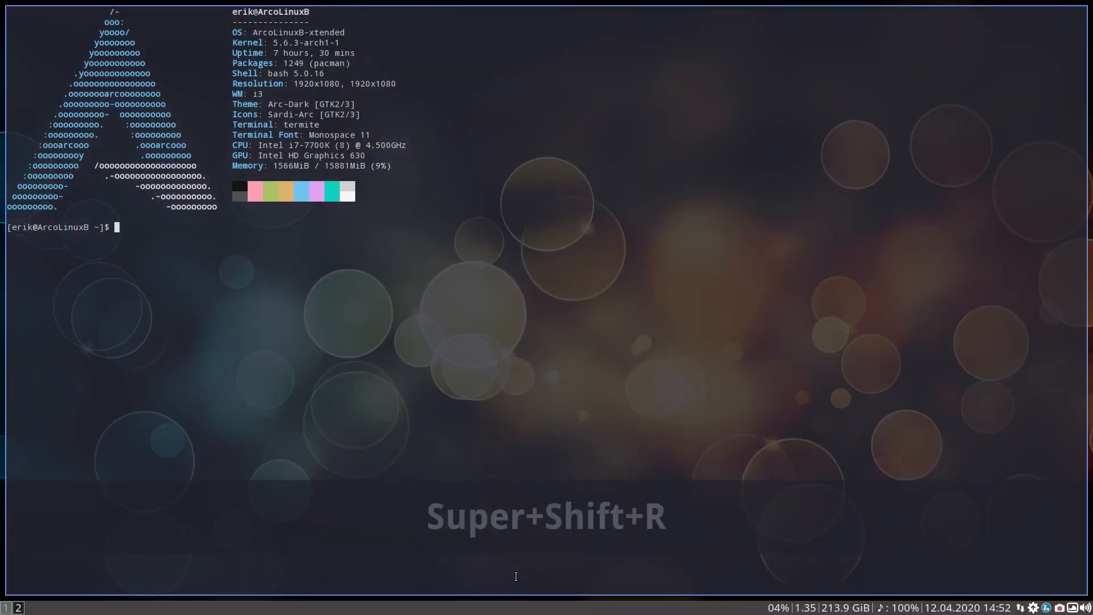
Switch between workspaces 1 and 2 to check the swapped background colors in the bar
{"action": "left_click", "coordinate": [5, 608]}
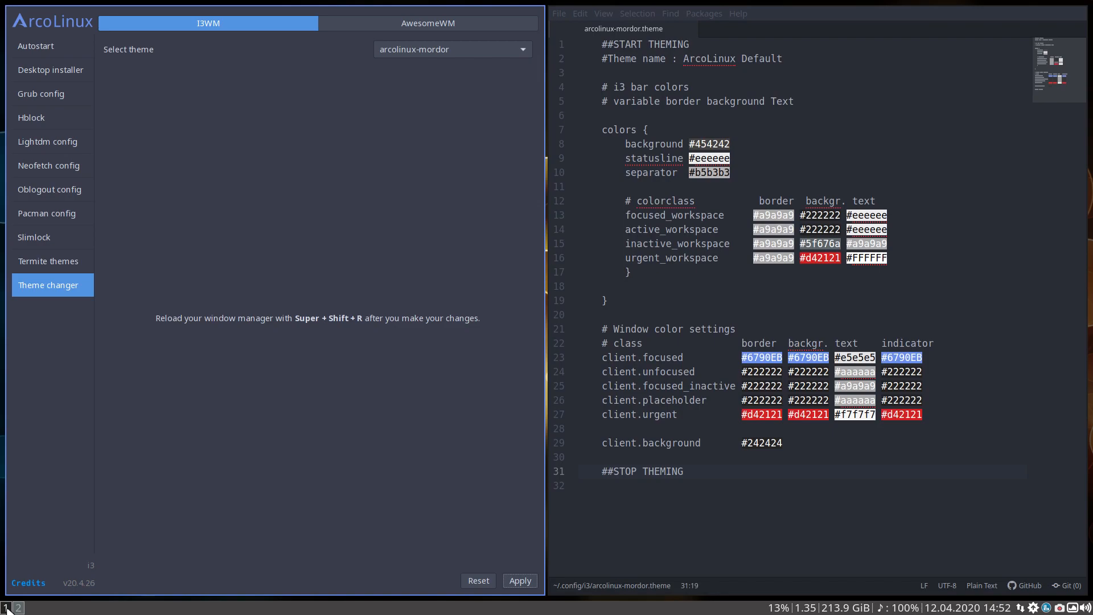
{"action": "left_click", "coordinate": [17, 607]}
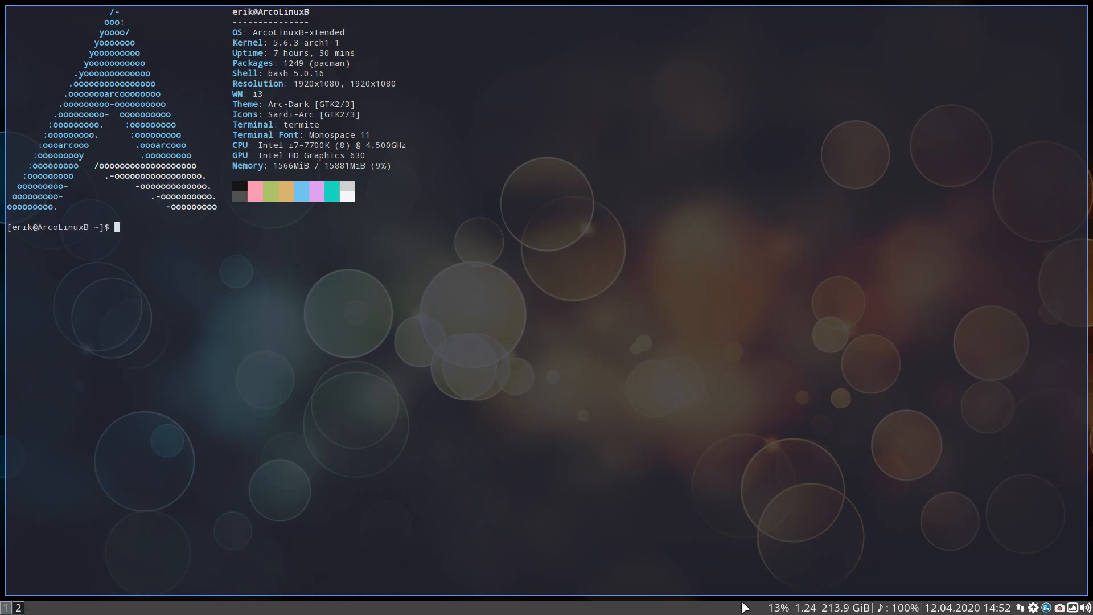
{"action": "left_click", "coordinate": [6, 608]}
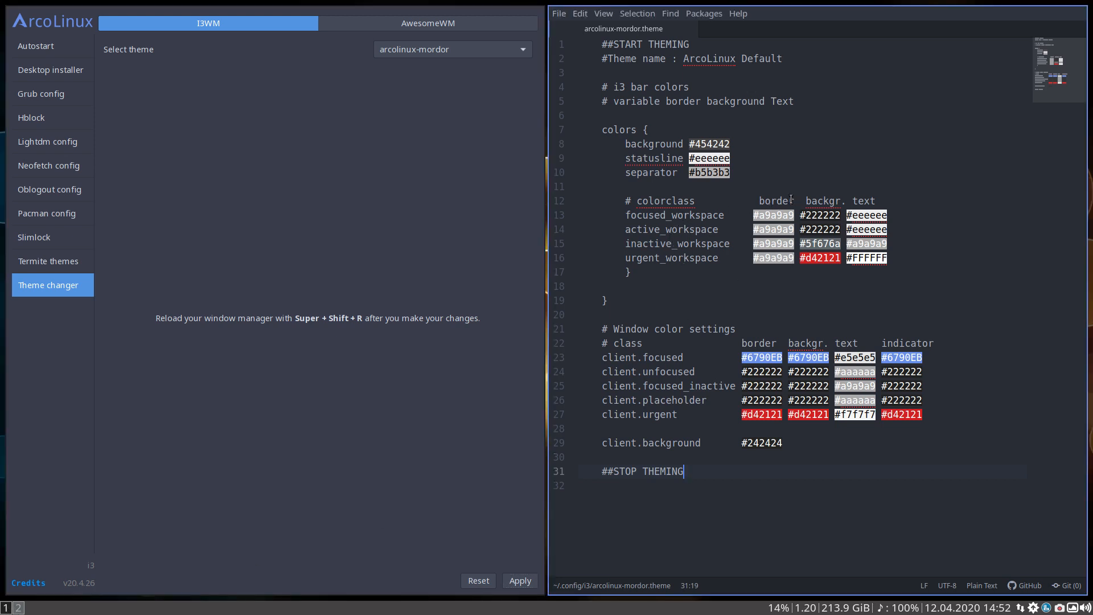
Examine the text color values of the focused, active and inactive workspace lines in the theme file
{"action": "left_click", "coordinate": [879, 197]}
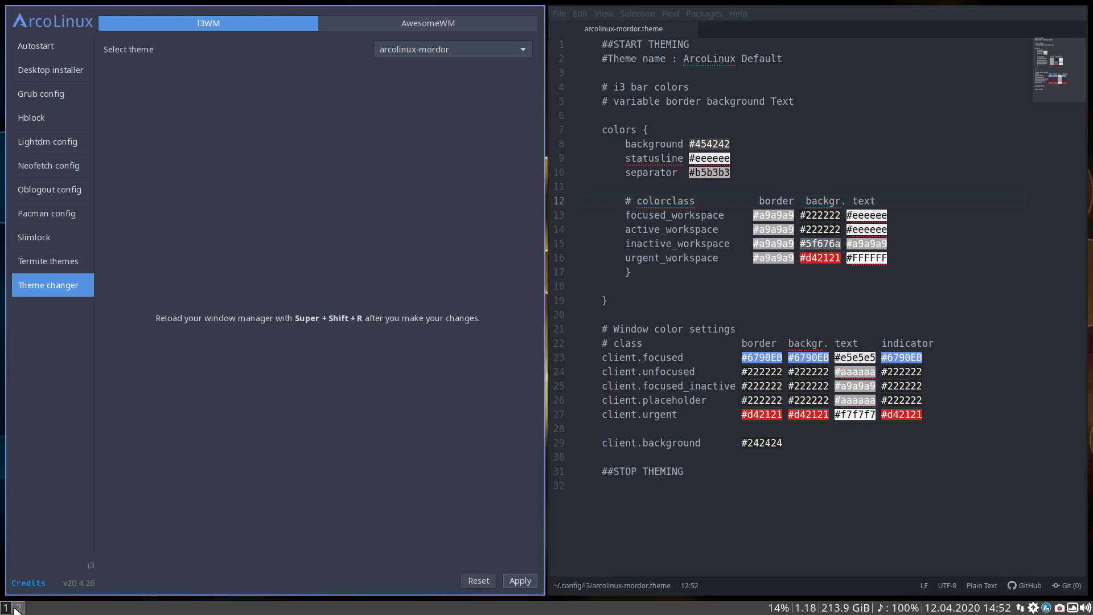
{"action": "left_click", "coordinate": [818, 214]}
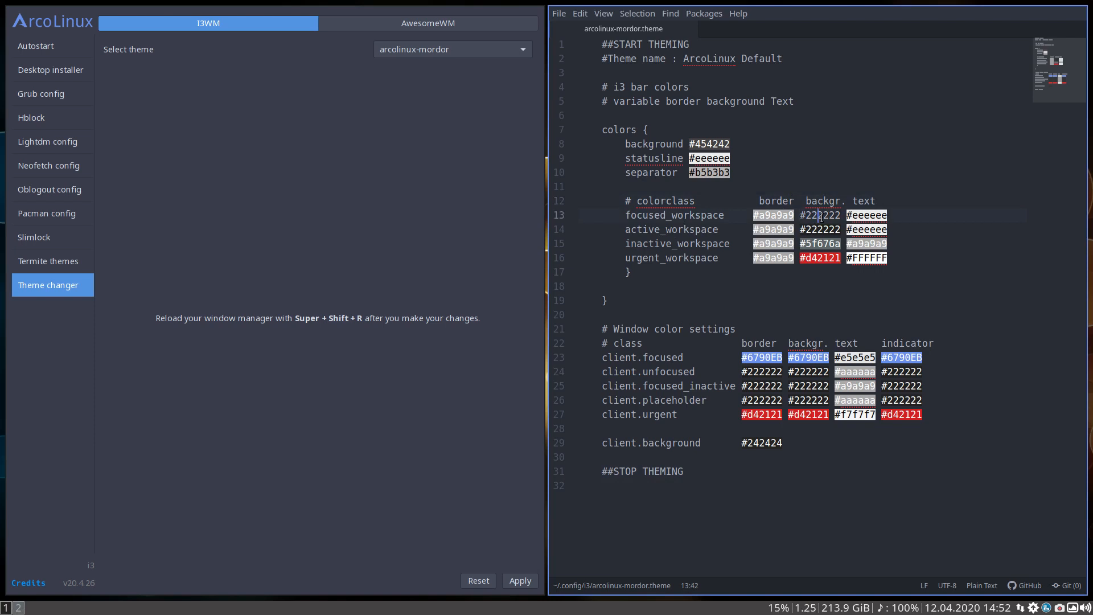
{"action": "double_click", "coordinate": [858, 215]}
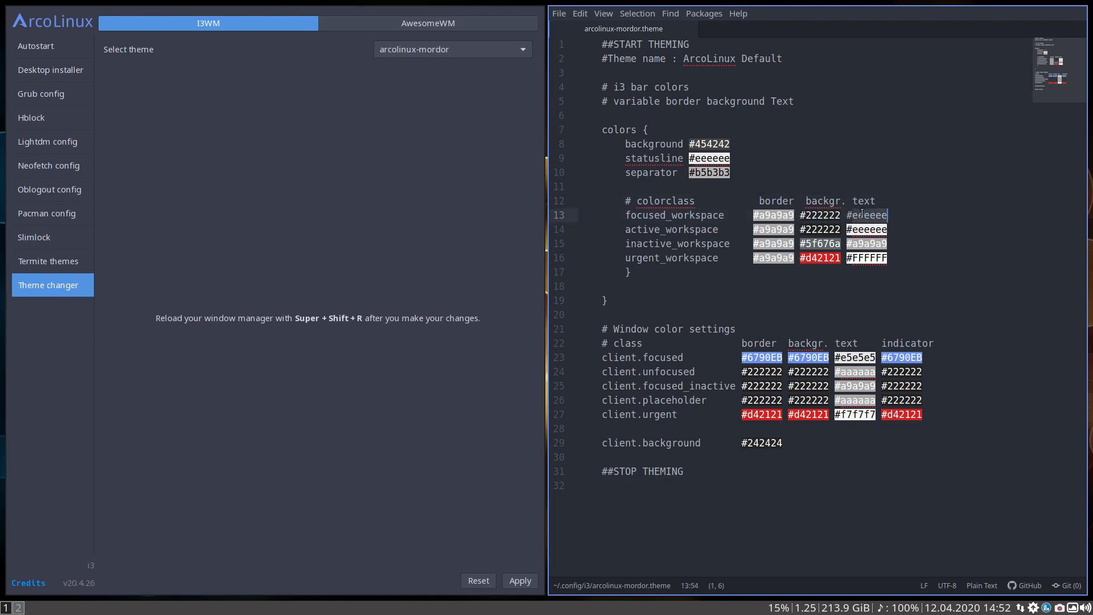
{"action": "left_click", "coordinate": [867, 246]}
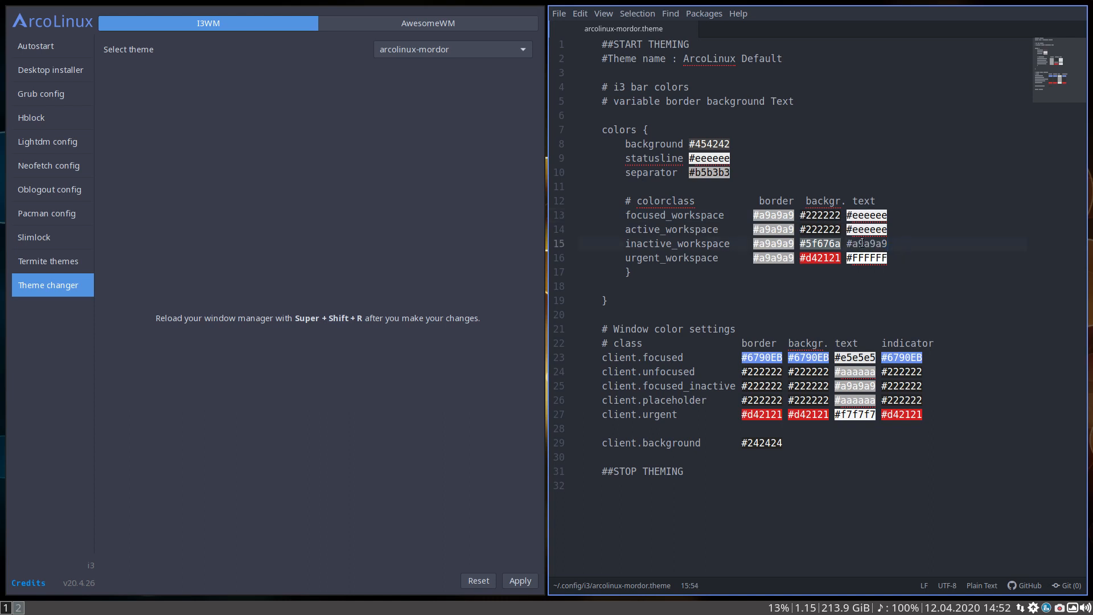
{"action": "left_click", "coordinate": [859, 230]}
{"action": "left_click_drag", "start_coordinate": [847, 229], "coordinate": [883, 229]}
Change the urgent_workspace text color to the orange #eeae0a with the color picker
{"action": "left_click", "coordinate": [912, 263]}
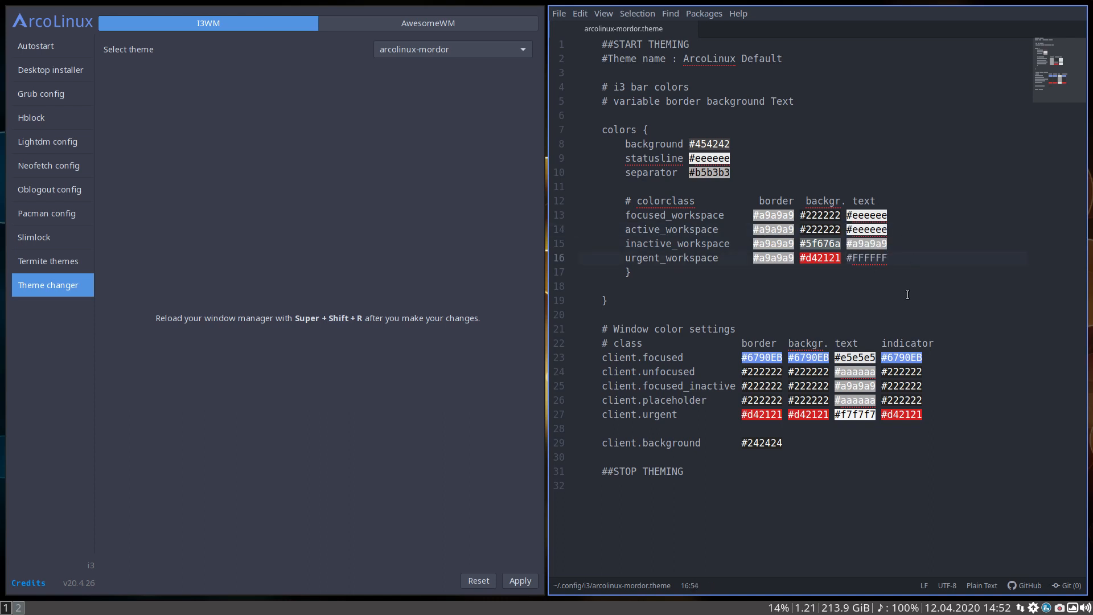
{"action": "right_click", "coordinate": [866, 214]}
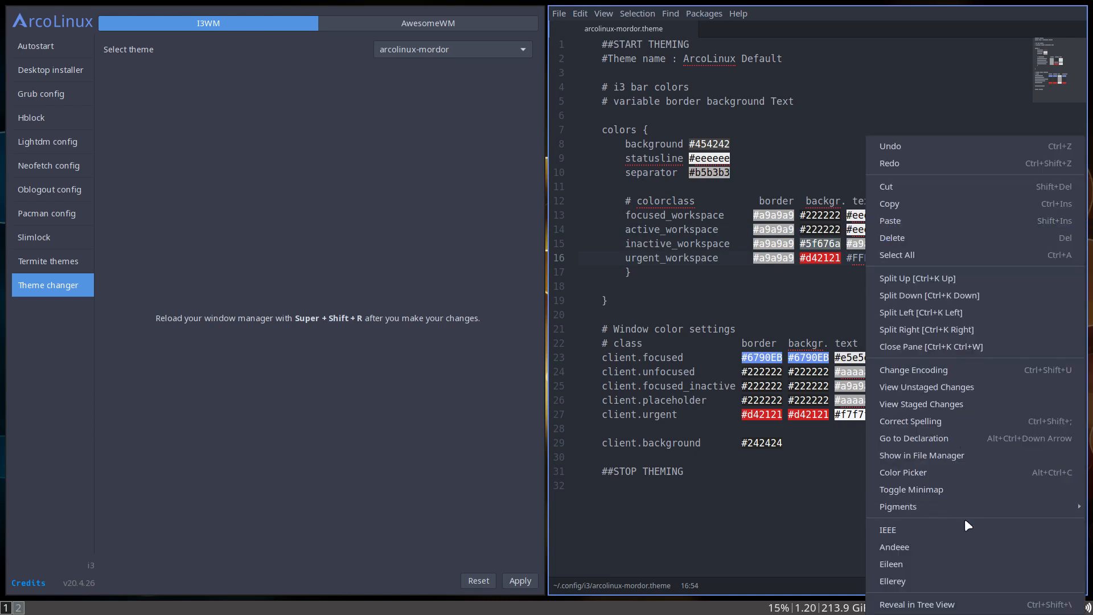
{"action": "left_click", "coordinate": [953, 476]}
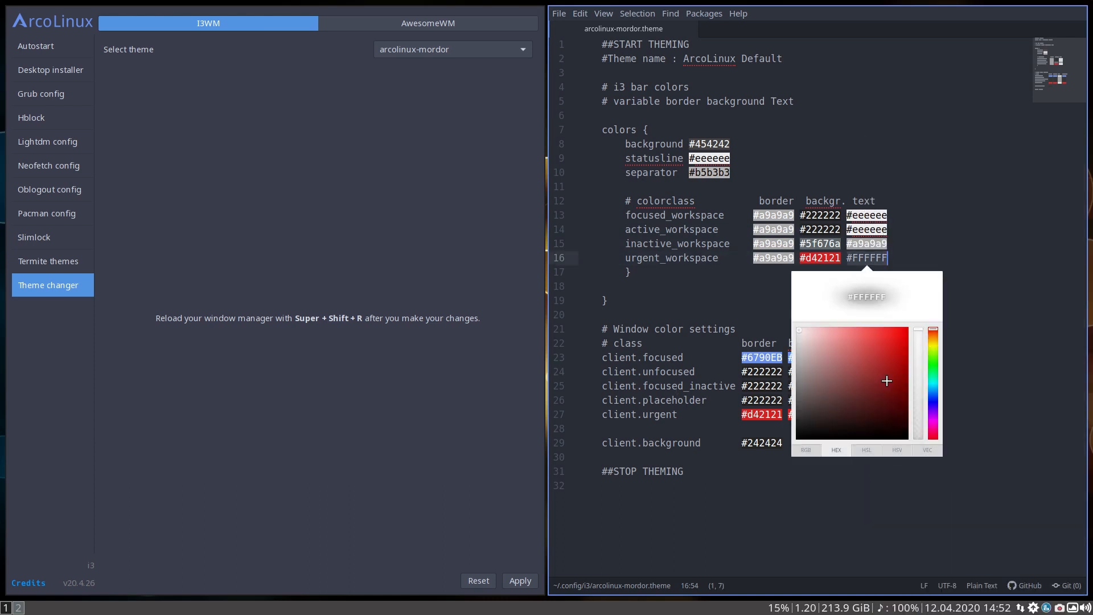
{"action": "left_click", "coordinate": [931, 343]}
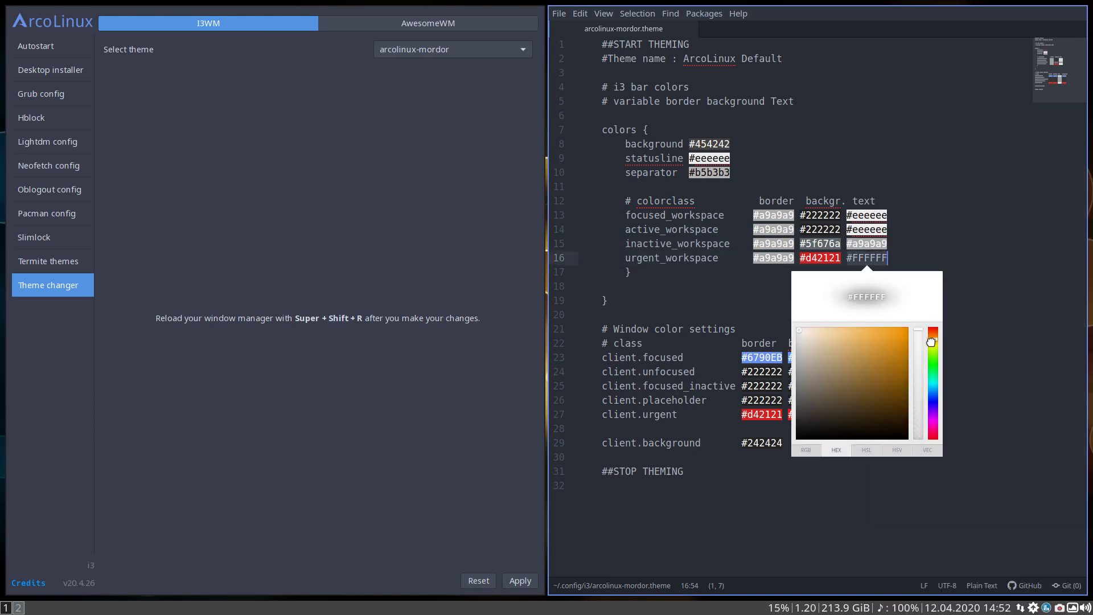
{"action": "left_click", "coordinate": [896, 341]}
{"action": "left_click_drag", "start_coordinate": [897, 338], "coordinate": [904, 334]}
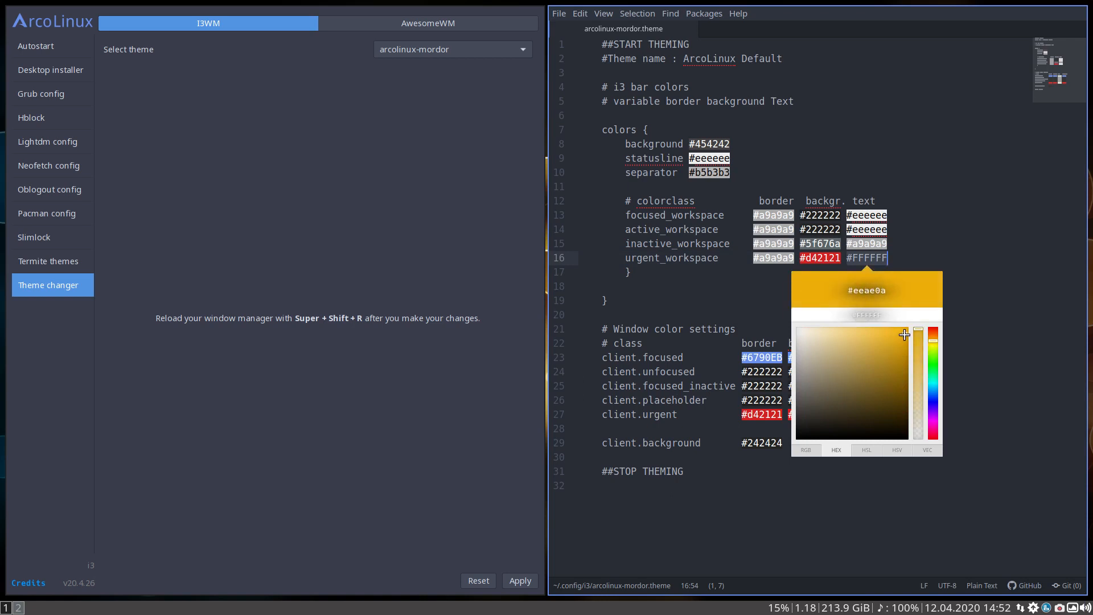
{"action": "key", "text": "Return"}
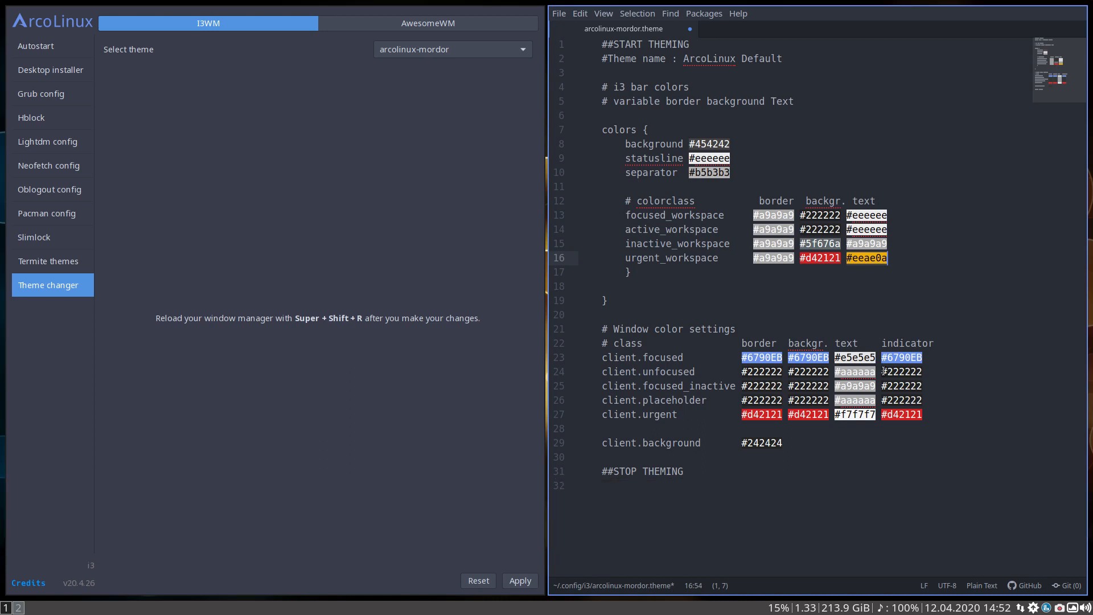
Save the theme file with the new urgent text color, reapply arcolinux-mordor and reload i3
{"action": "key", "text": "ctrl+s"}
{"action": "key", "text": "ctrl+s"}
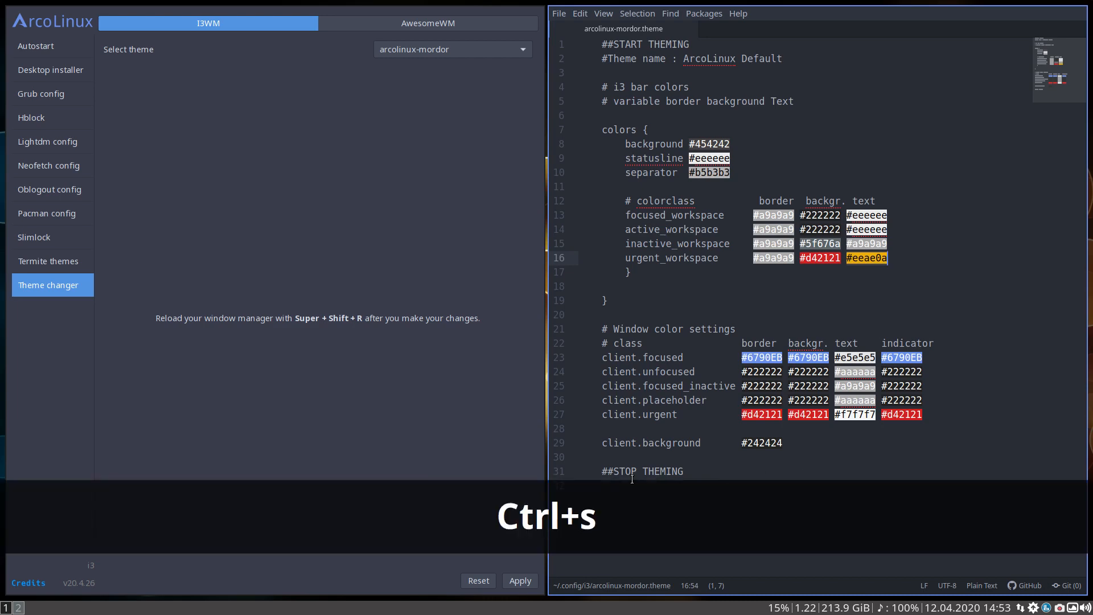
{"action": "left_click", "coordinate": [519, 580]}
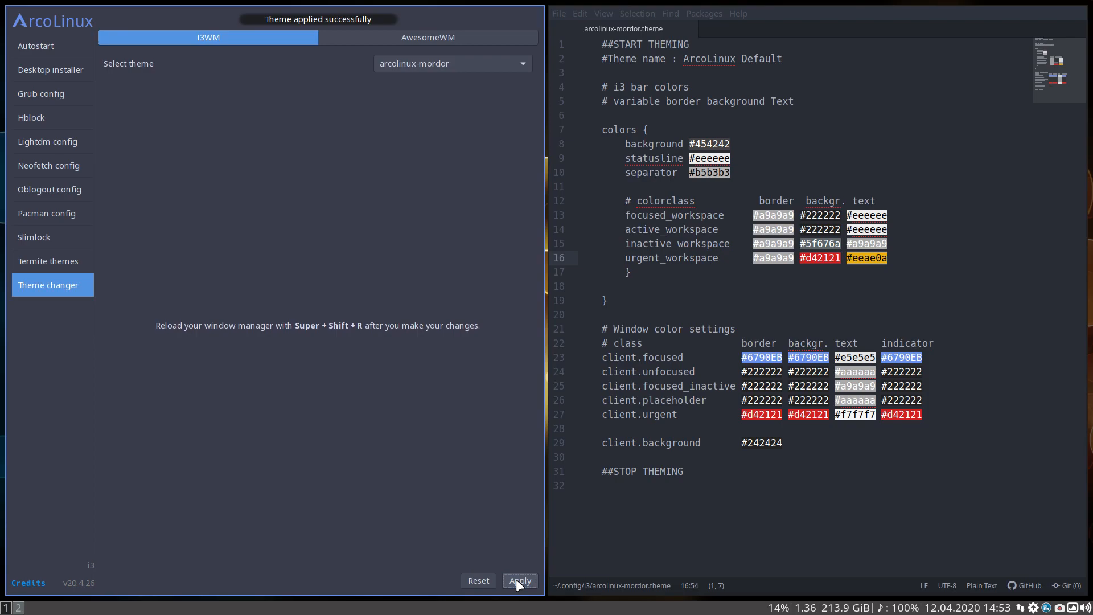
{"action": "key", "text": "super+shift+r"}
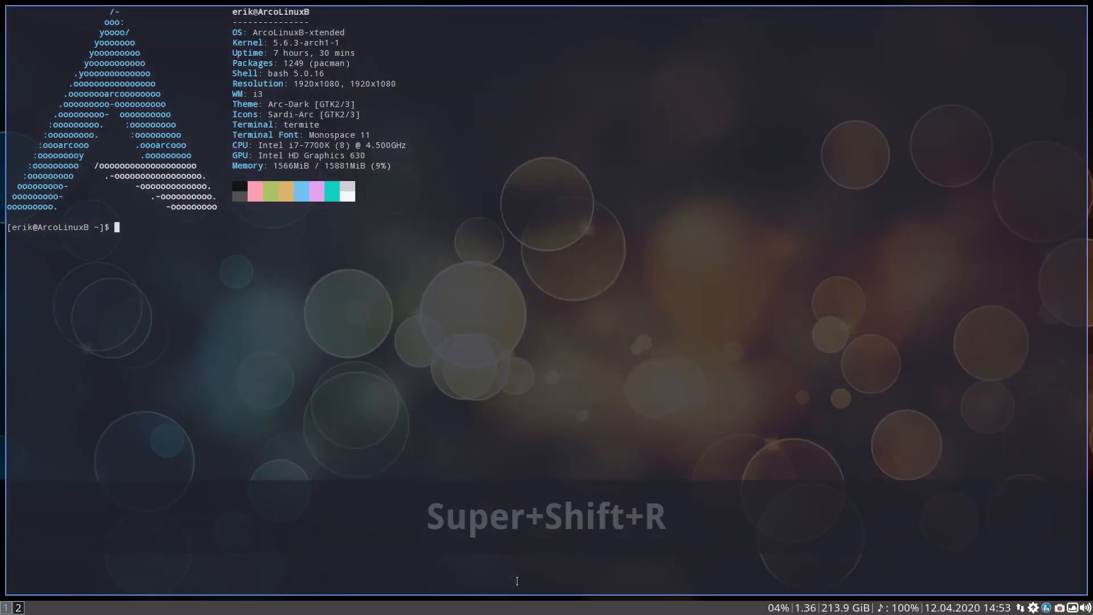
Switch between workspaces 1 and 2 to look for the new text color in the bar
{"action": "left_click", "coordinate": [6, 609]}
{"action": "left_click", "coordinate": [19, 609]}
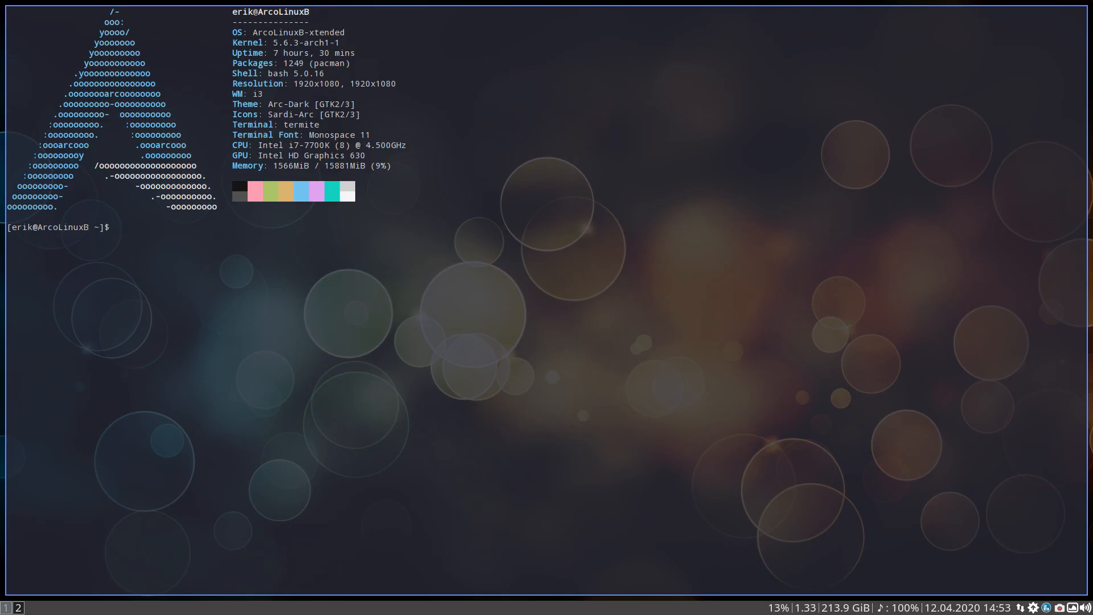
{"action": "left_click", "coordinate": [19, 608]}
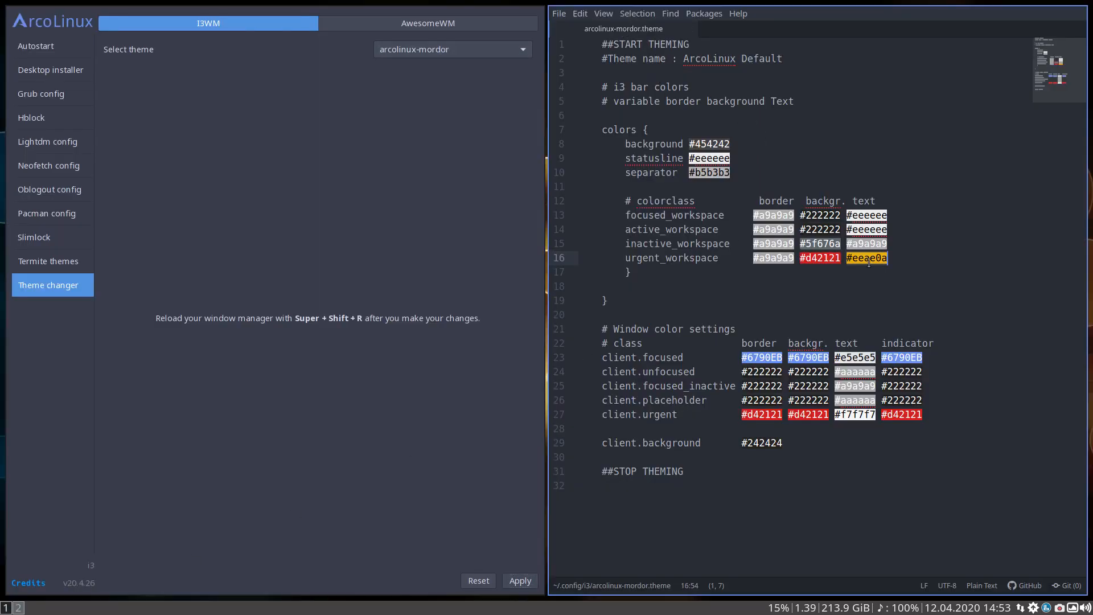
Bring up the i3 system mode for lock, logout, reboot and shutdown to check the urgent colors in the bar
{"action": "left_click", "coordinate": [712, 290]}
{"action": "key", "text": "super+x"}
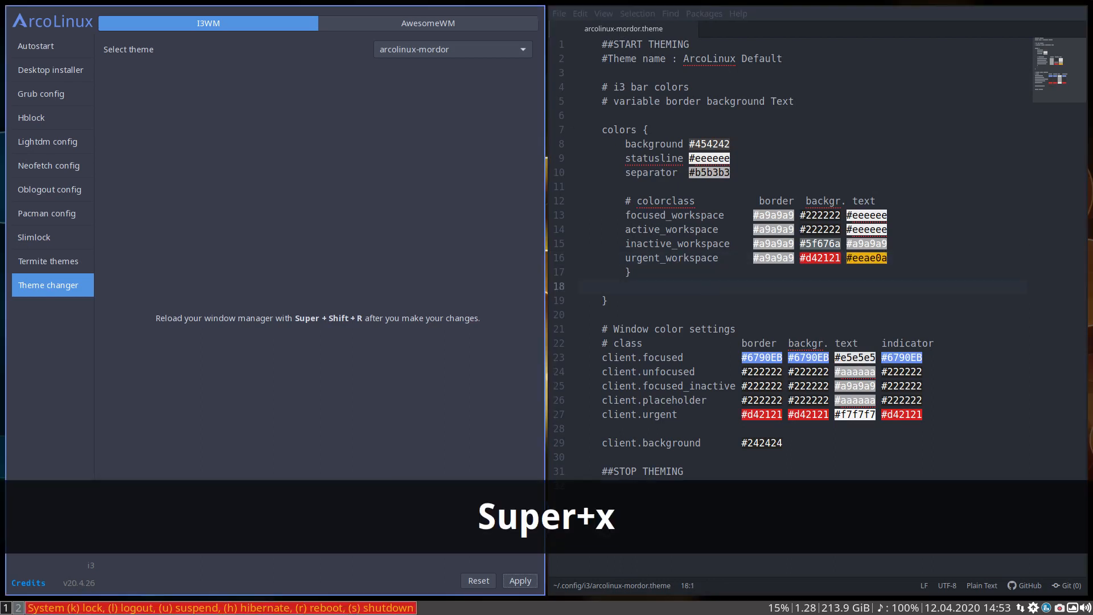
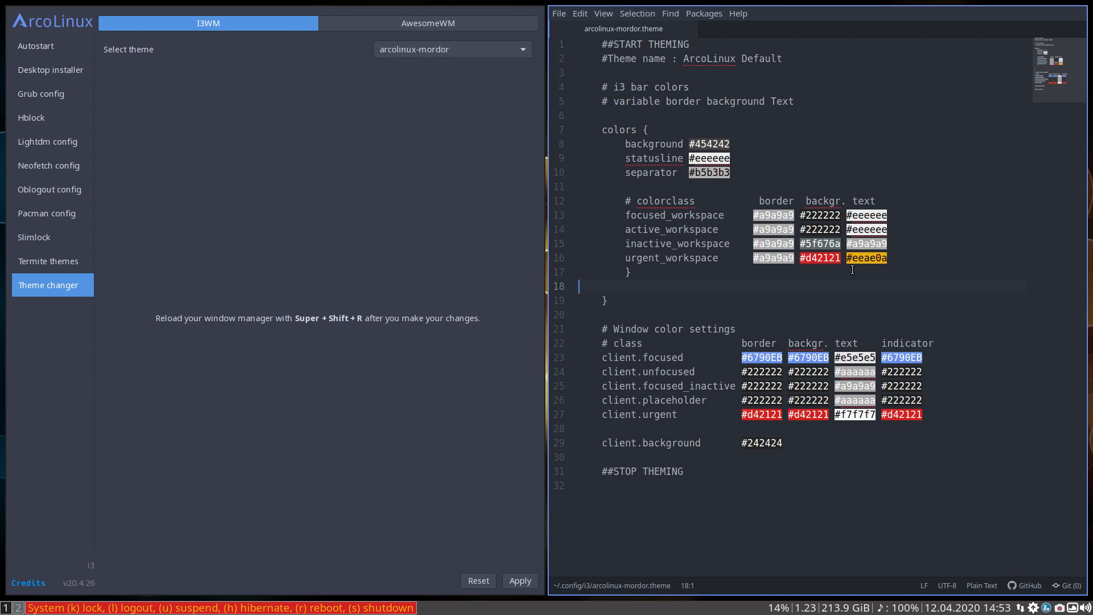
Leave the system mode and replace the focused_workspace text color with the #eeae0a orange copied from urgent_workspace
{"action": "key", "text": "Escape"}
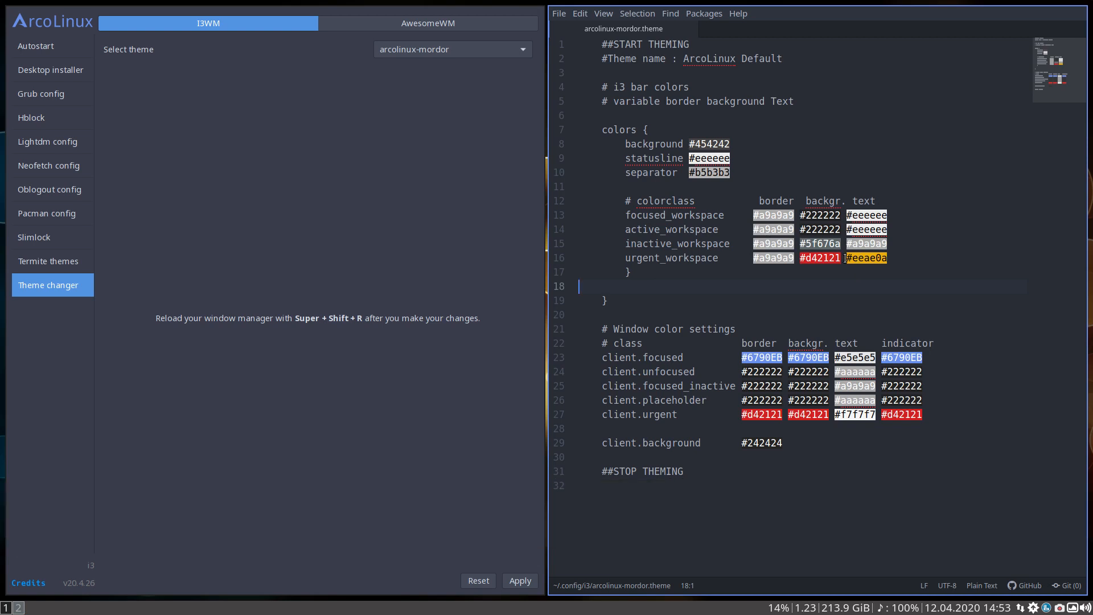
{"action": "left_click_drag", "start_coordinate": [846, 258], "coordinate": [887, 260]}
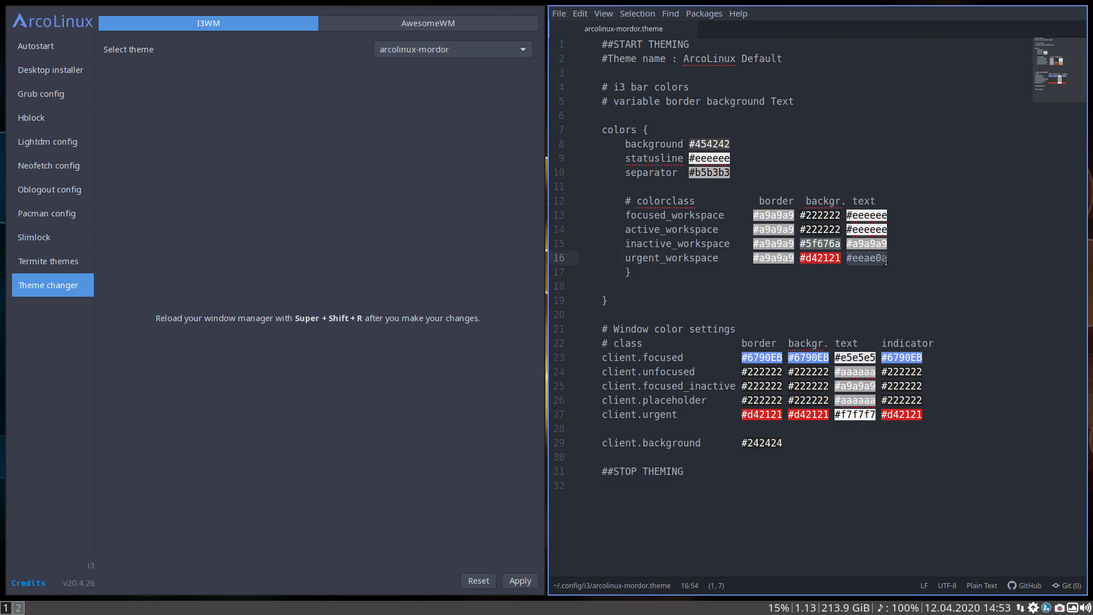
{"action": "key", "text": "ctrl+c"}
{"action": "left_click", "coordinate": [876, 286]}
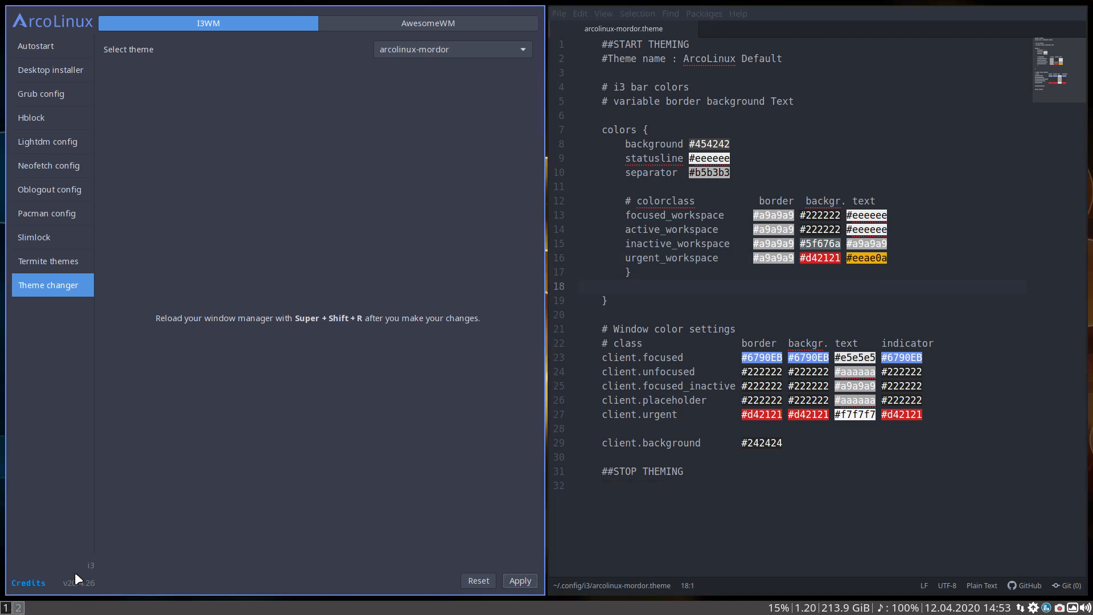
{"action": "left_click", "coordinate": [850, 212]}
{"action": "left_click_drag", "start_coordinate": [849, 212], "coordinate": [890, 214]}
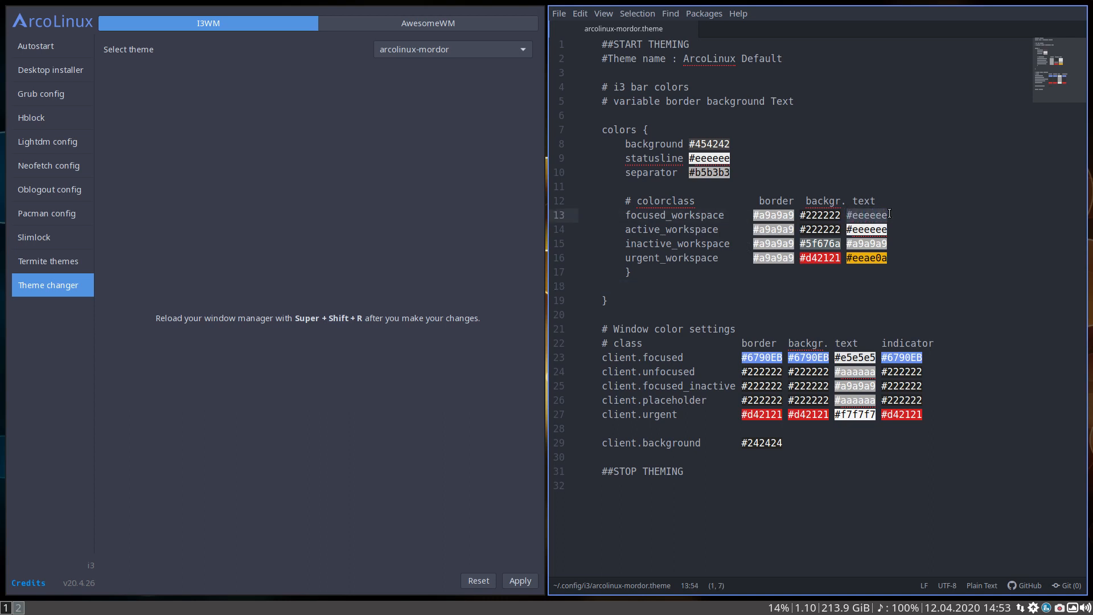
{"action": "key", "text": "ctrl+v"}
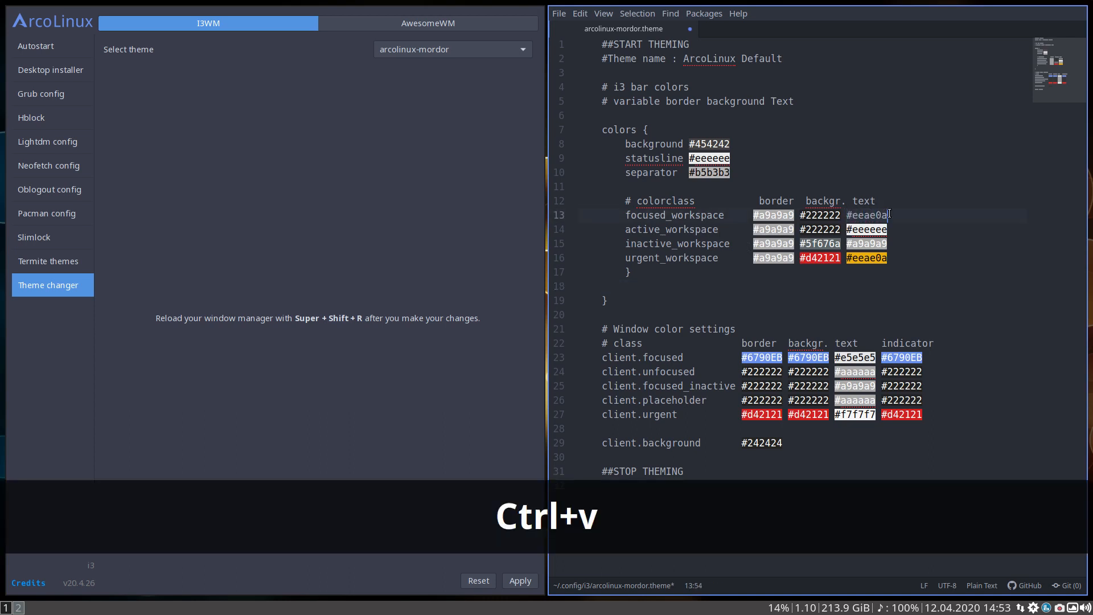
Save the theme file with the new focused text color, reapply arcolinux-mordor and reload i3
{"action": "key", "text": "ctrl+s"}
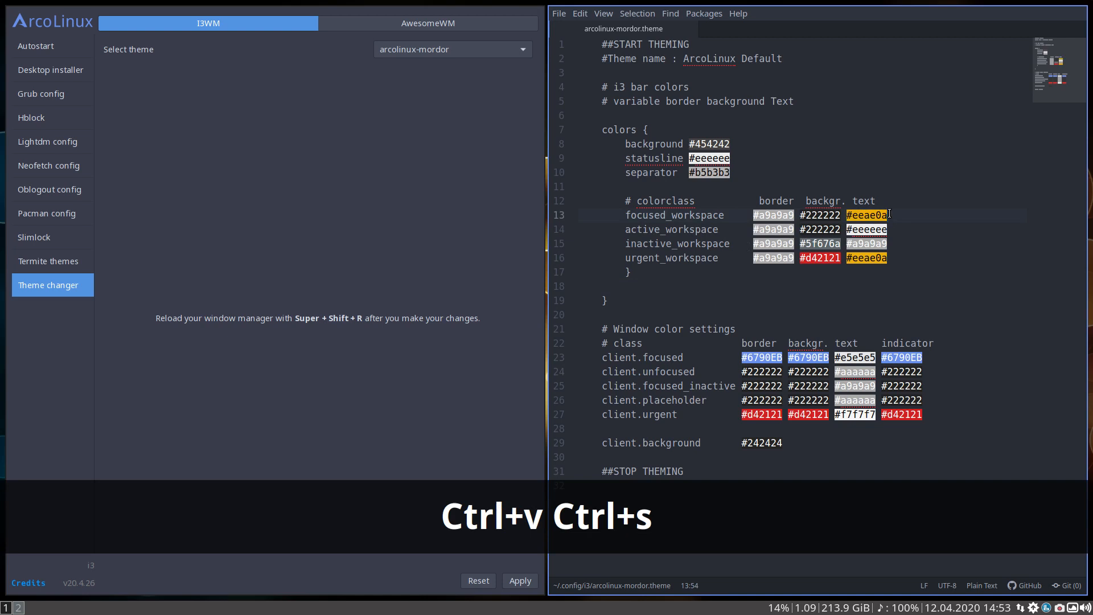
{"action": "left_click", "coordinate": [514, 579]}
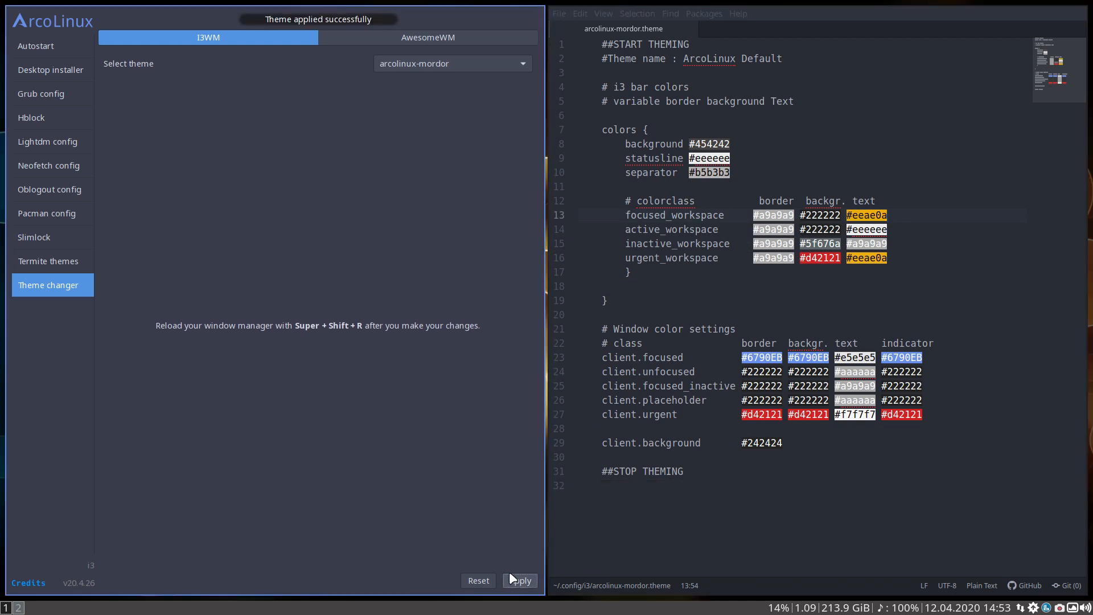
{"action": "key", "text": "super+shift+r"}
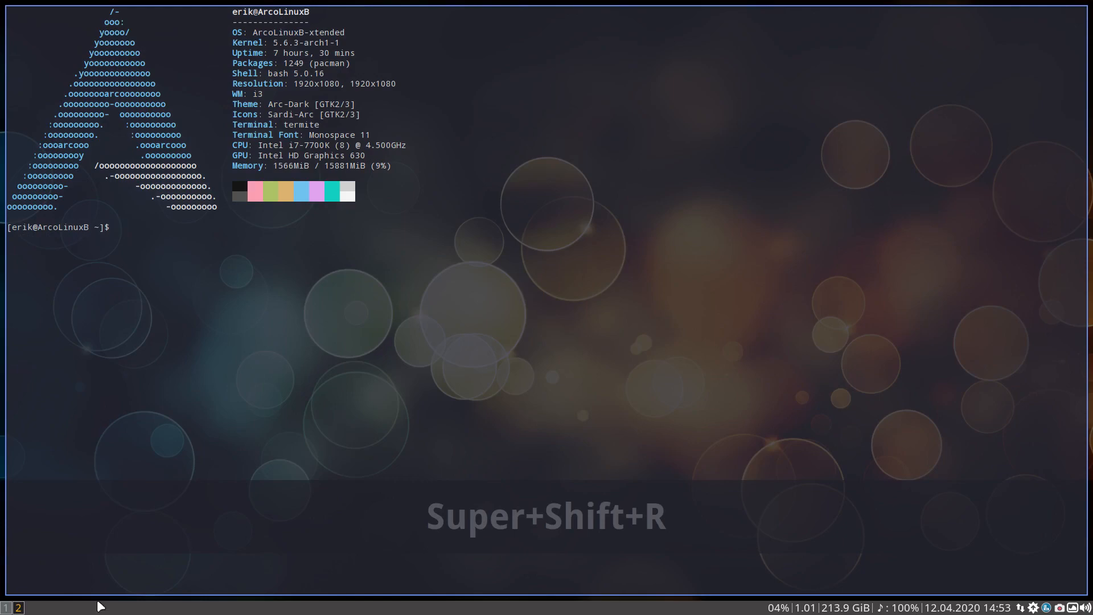
Switch between workspaces 1 and 2 to check the focused workspace text color in the bar
{"action": "left_click", "coordinate": [6, 607]}
{"action": "left_click", "coordinate": [18, 607]}
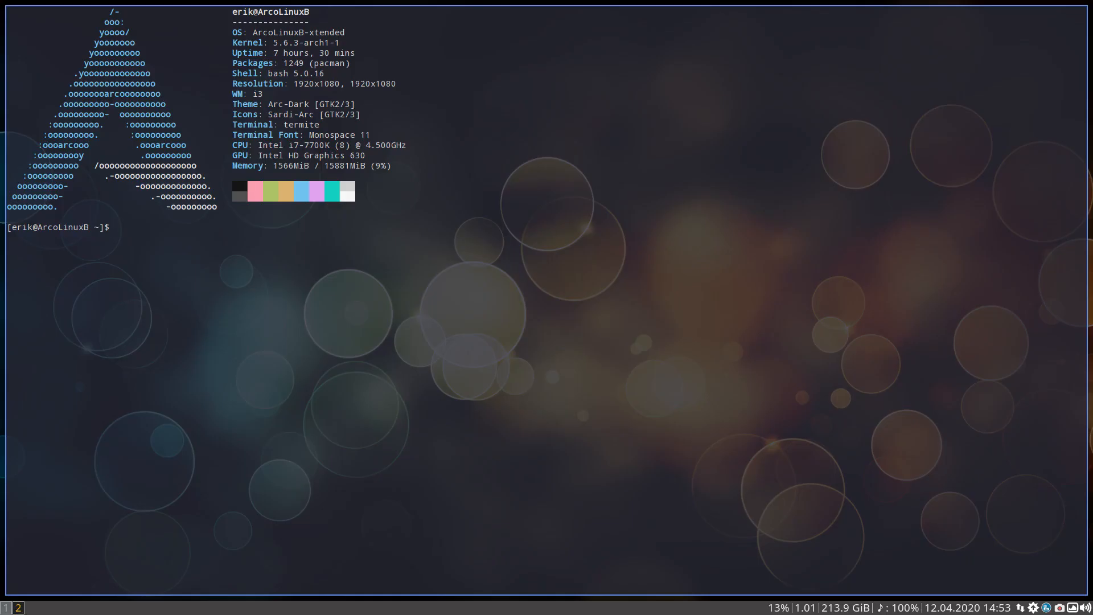
{"action": "left_click", "coordinate": [5, 607]}
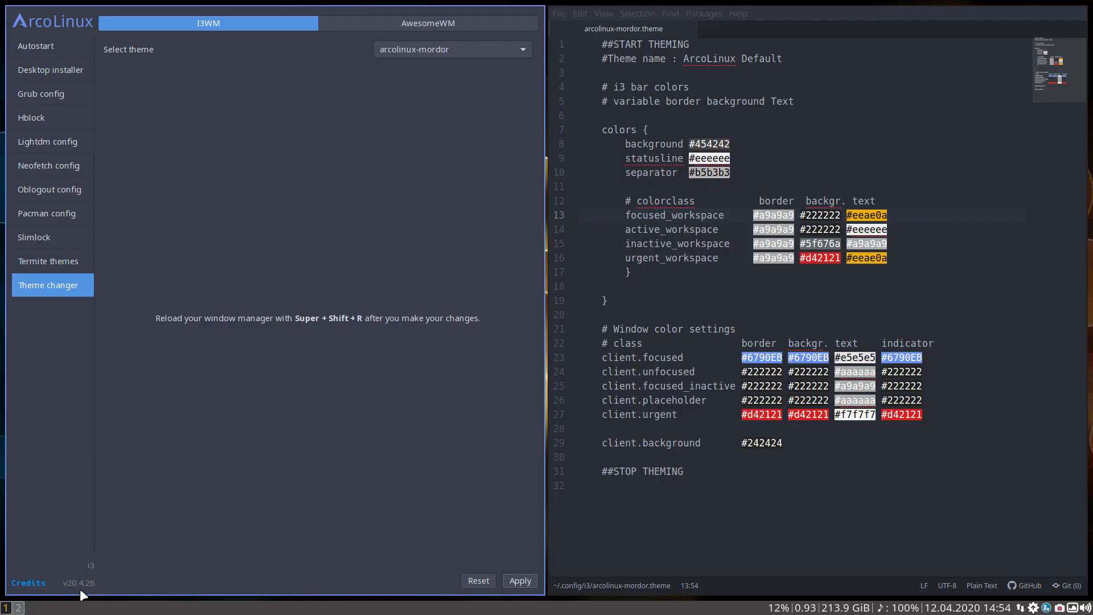
{"action": "left_click_drag", "start_coordinate": [751, 215], "coordinate": [792, 215]}
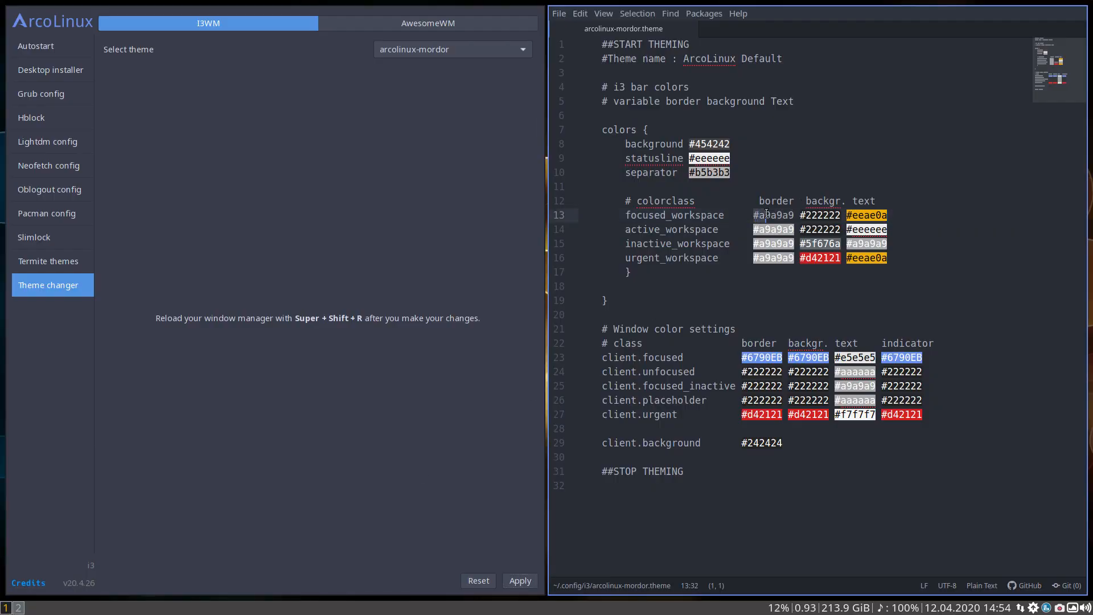
{"action": "key", "text": "ctrl+c"}
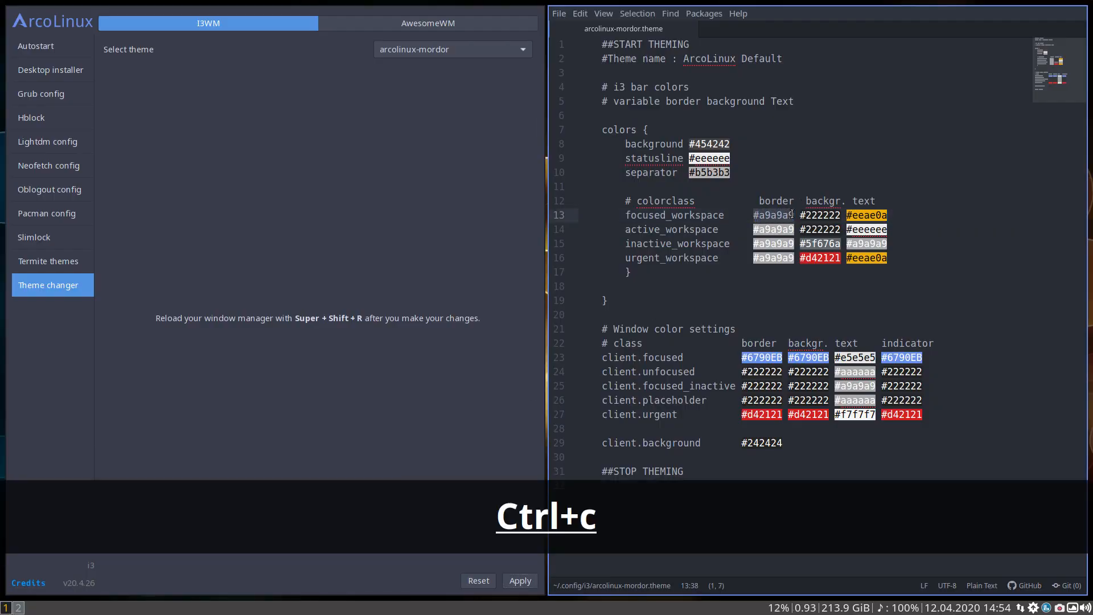
{"action": "left_click", "coordinate": [802, 232]}
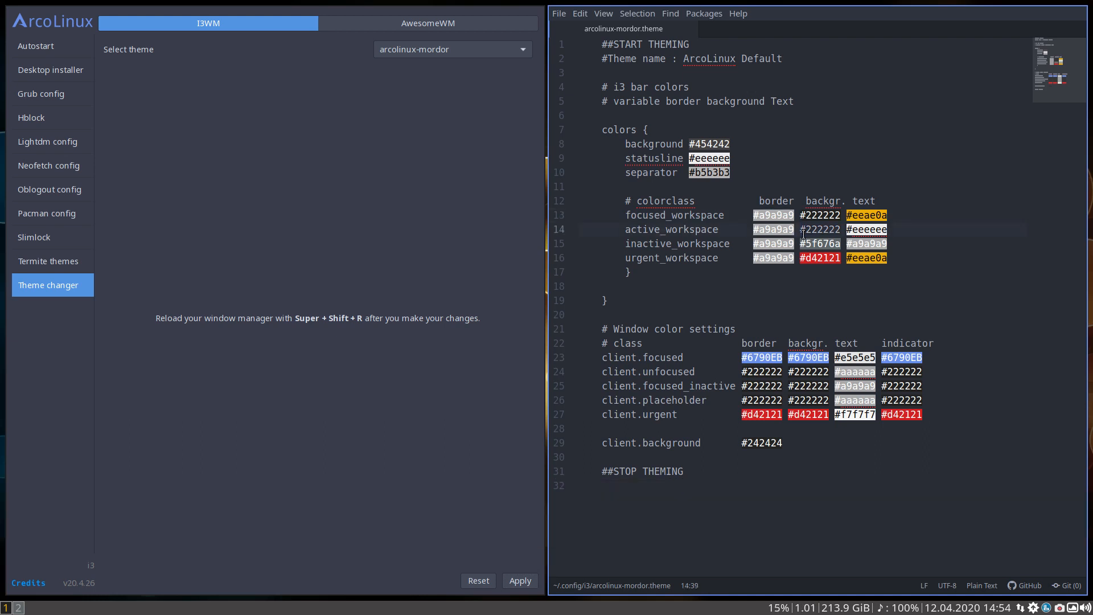
Replace the focused_workspace border color with the #eeae0a copied from its text color and remove the extra space before it
{"action": "left_click_drag", "start_coordinate": [846, 215], "coordinate": [884, 211]}
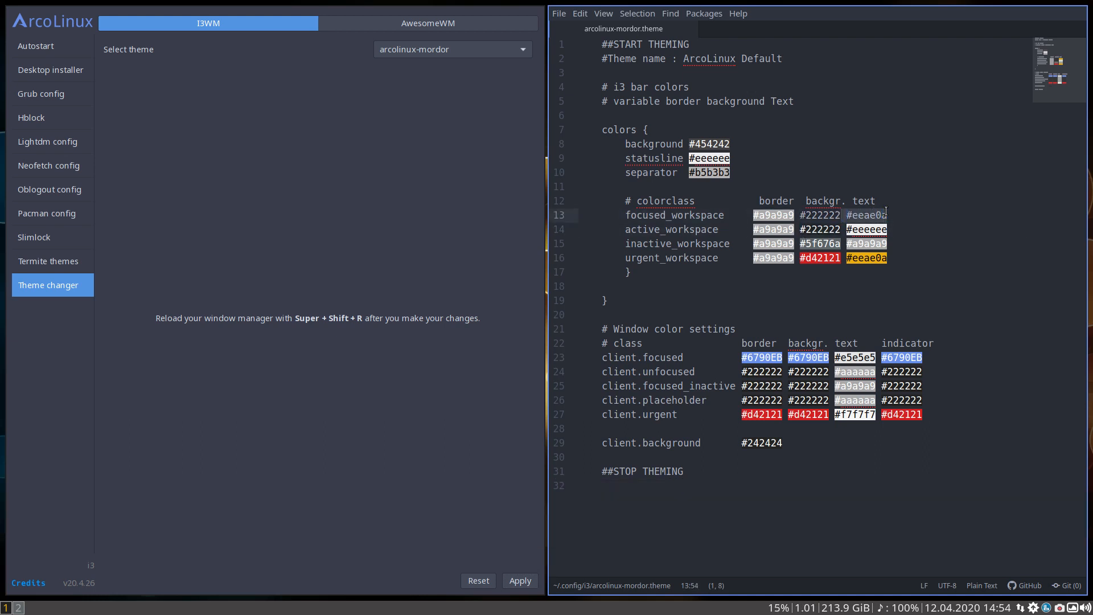
{"action": "key", "text": "ctrl+c"}
{"action": "left_click_drag", "start_coordinate": [753, 217], "coordinate": [792, 215]}
{"action": "key", "text": "ctrl+v"}
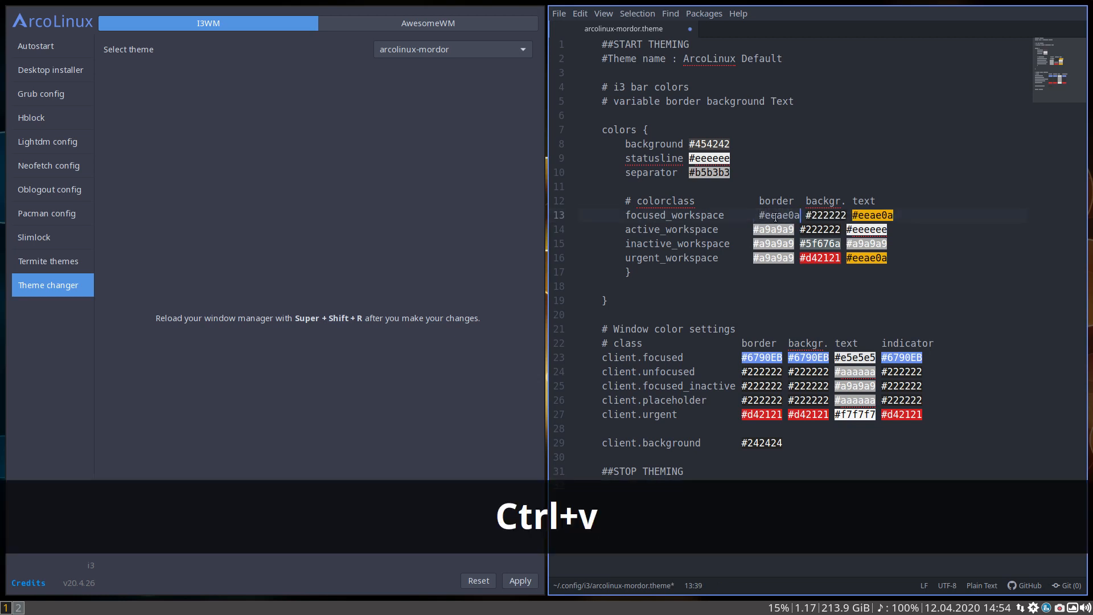
{"action": "key", "text": "BackSpace"}
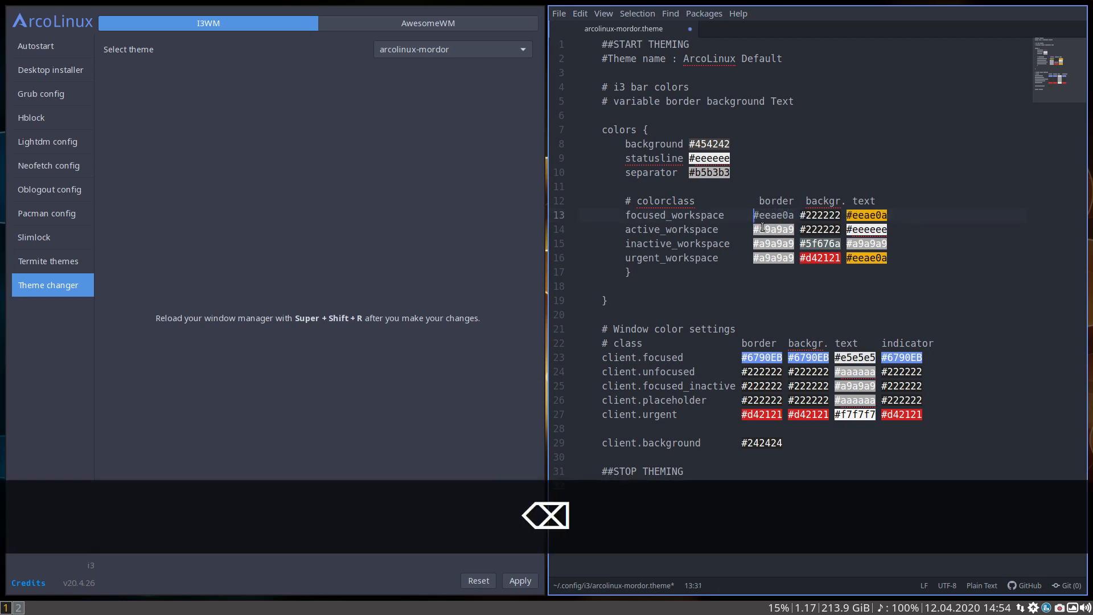
Save the theme file, reapply arcolinux-mordor and reload i3, checking the focused_workspace border color on workspaces 1 and 2
{"action": "key", "text": "ctrl+s"}
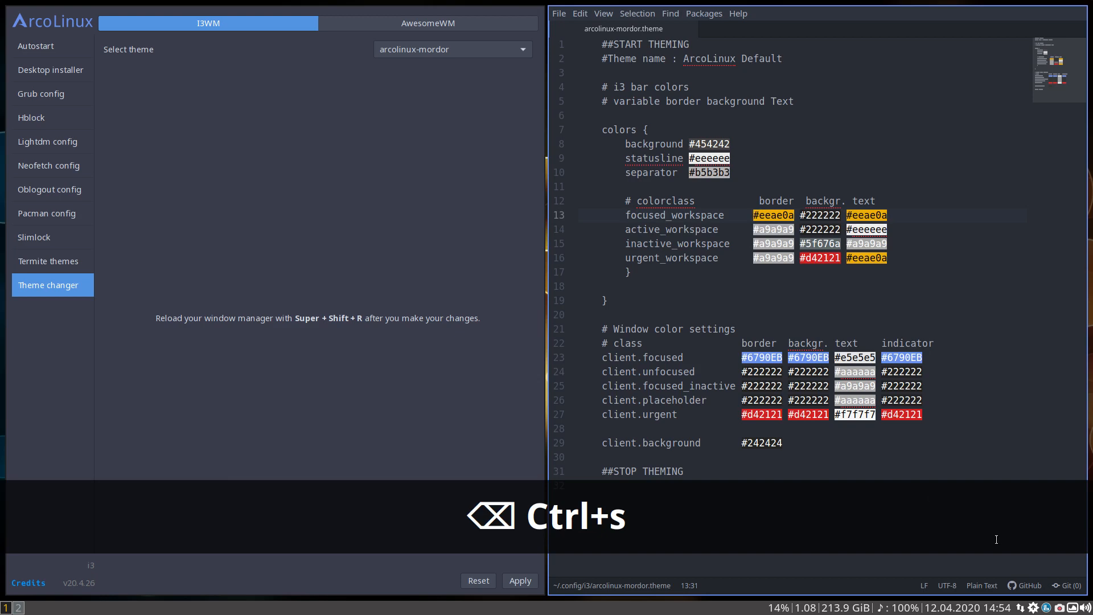
{"action": "left_click", "coordinate": [521, 579]}
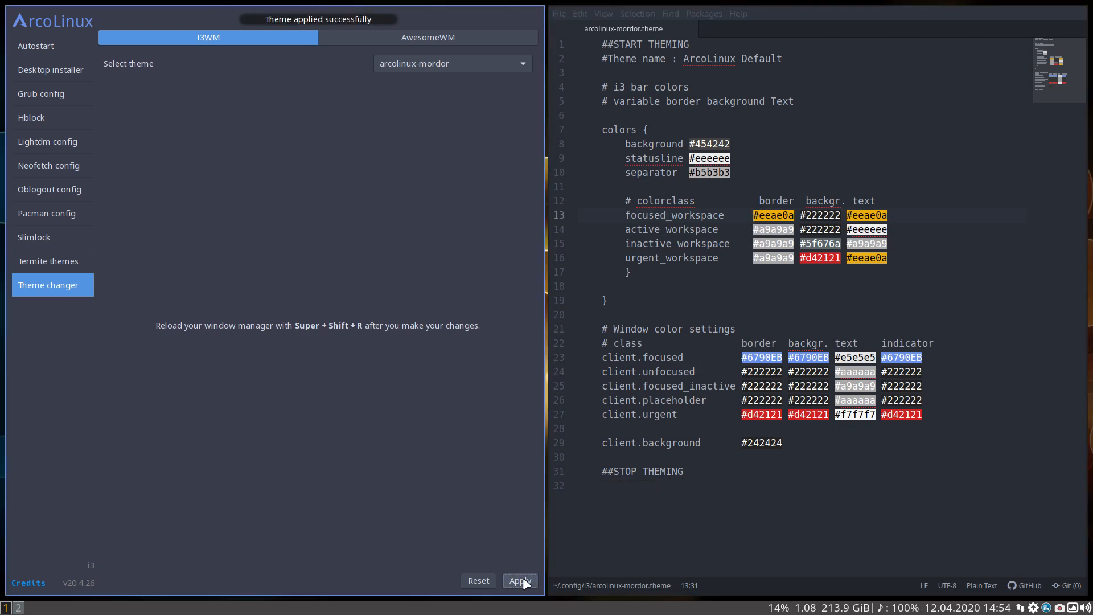
{"action": "key", "text": "super+shift+r"}
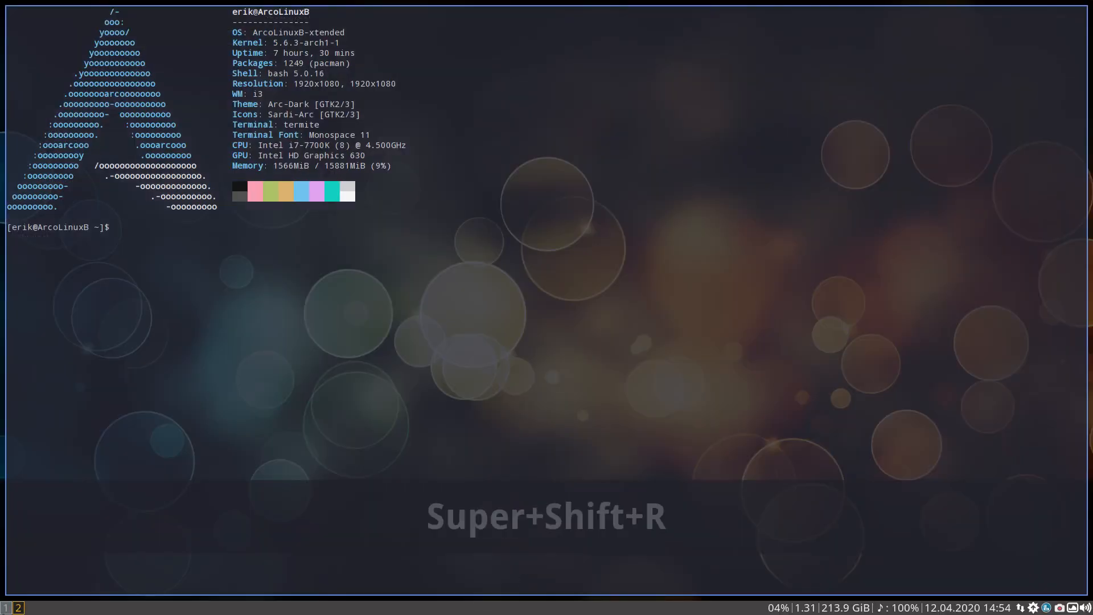
{"action": "left_click", "coordinate": [5, 608]}
{"action": "left_click", "coordinate": [18, 608]}
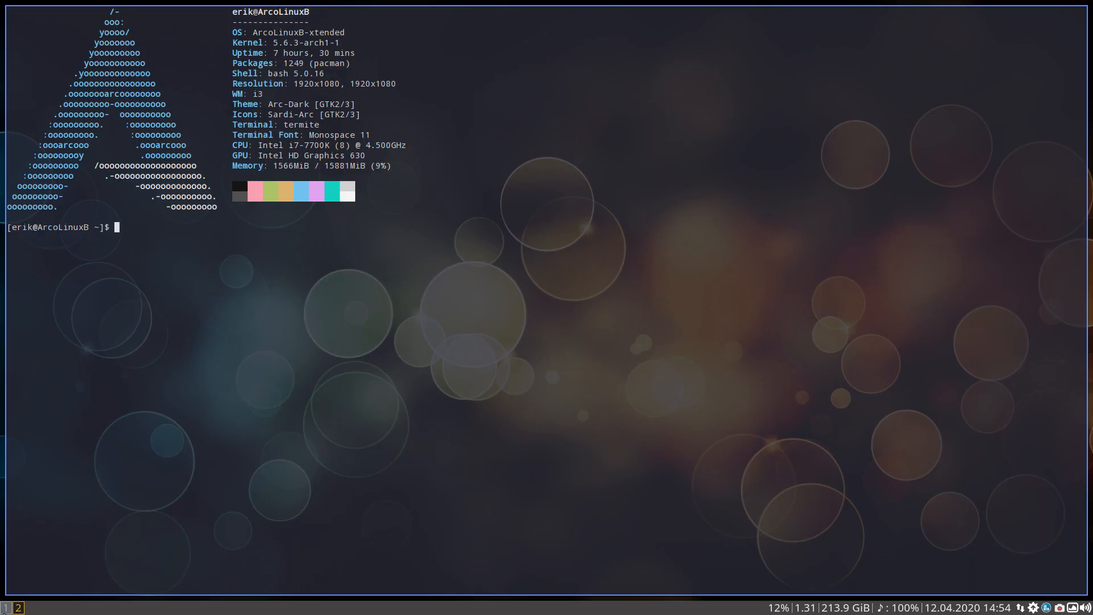
Show the Conky system monitor and the i3 system mode to compare their orange with the bar, and close both
{"action": "key", "text": "super+c"}
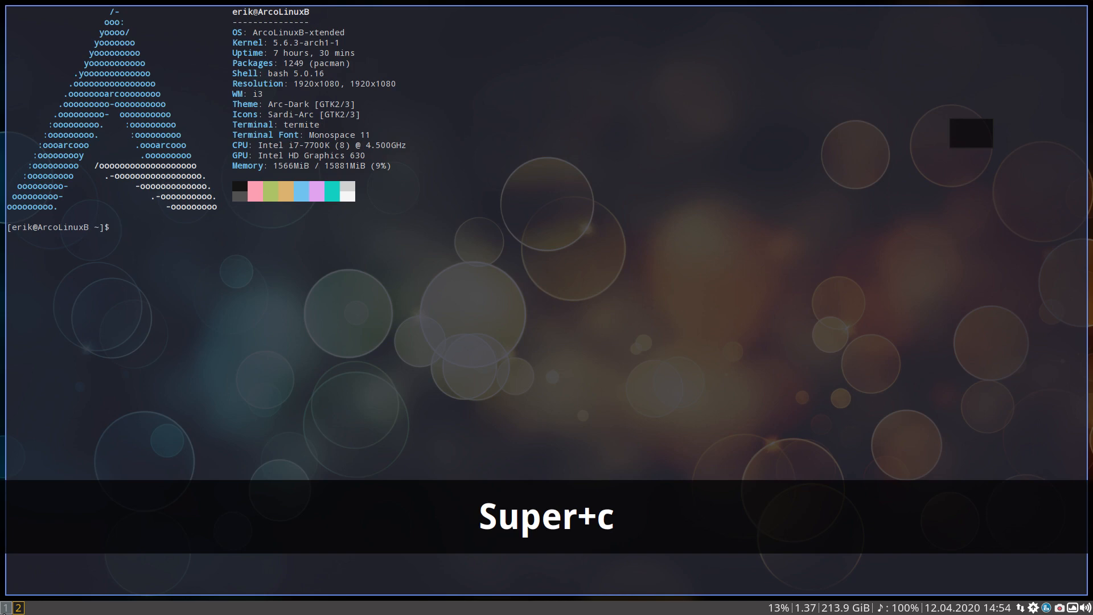
{"action": "key", "text": "super+x"}
{"action": "key", "text": "super+c"}
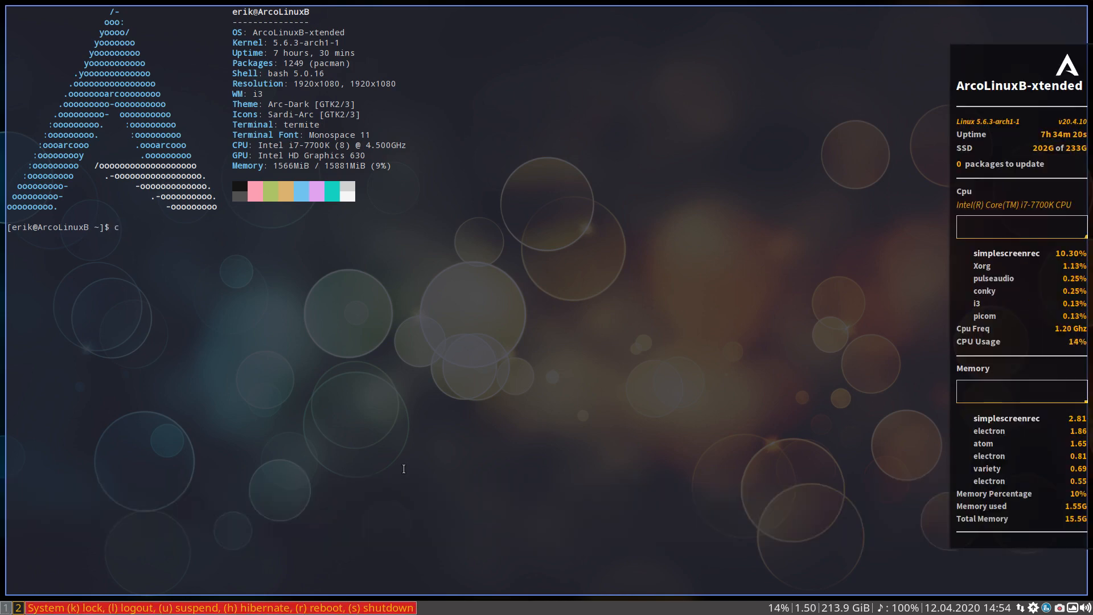
{"action": "key", "text": "super+c"}
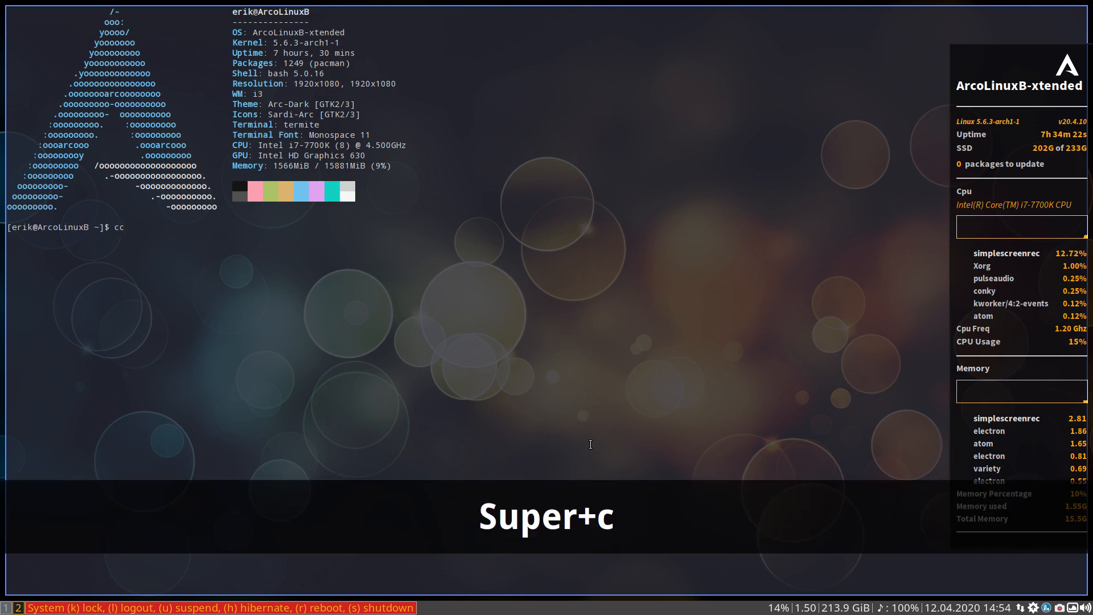
{"action": "key", "text": "super+c"}
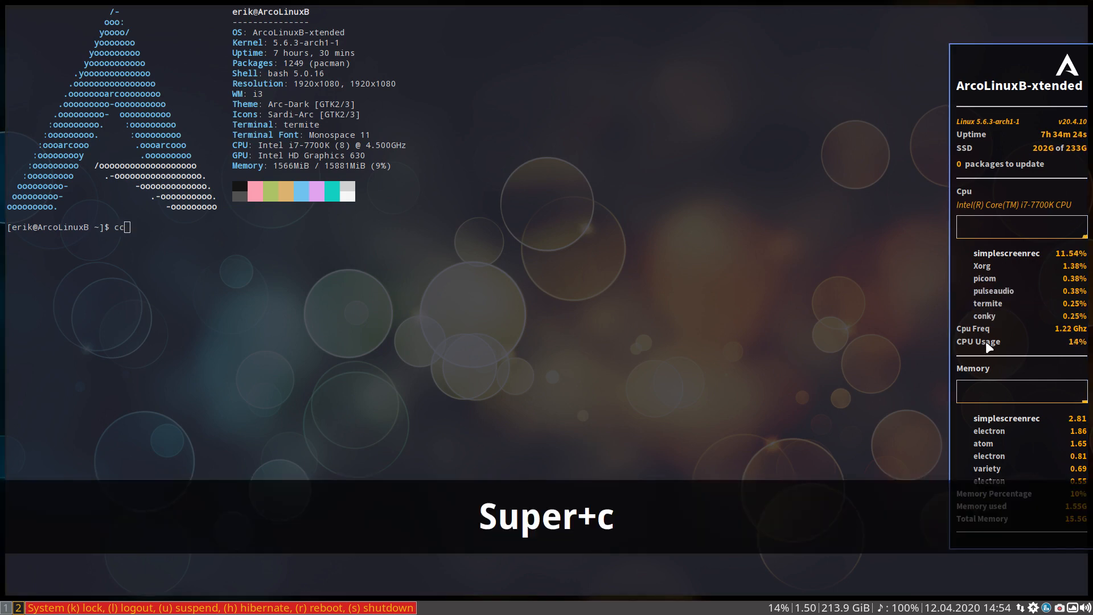
{"action": "key", "text": "super+q"}
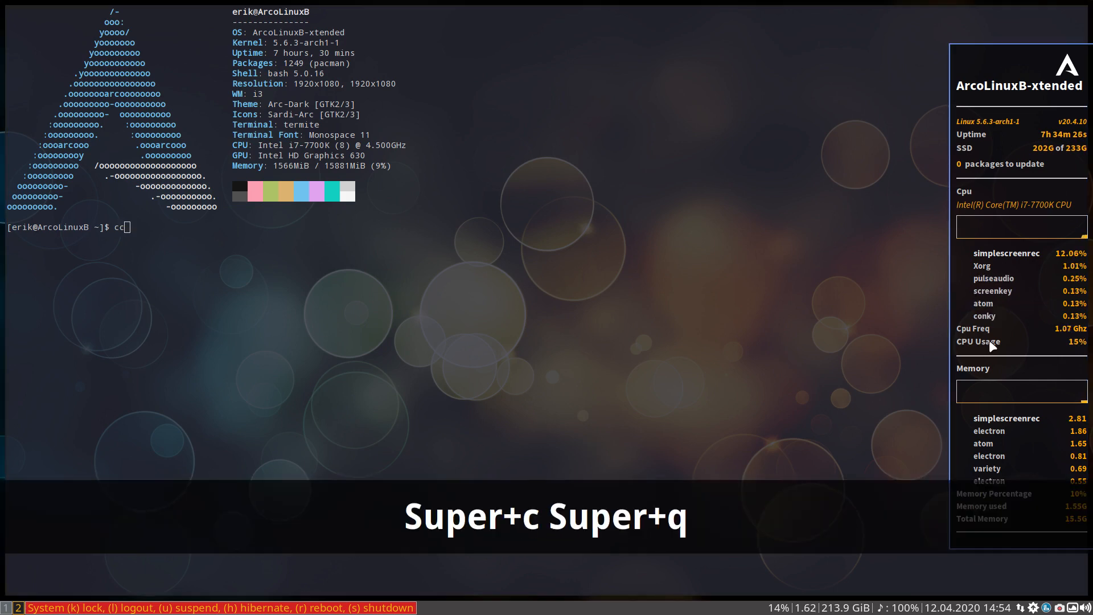
{"action": "key", "text": "Escape"}
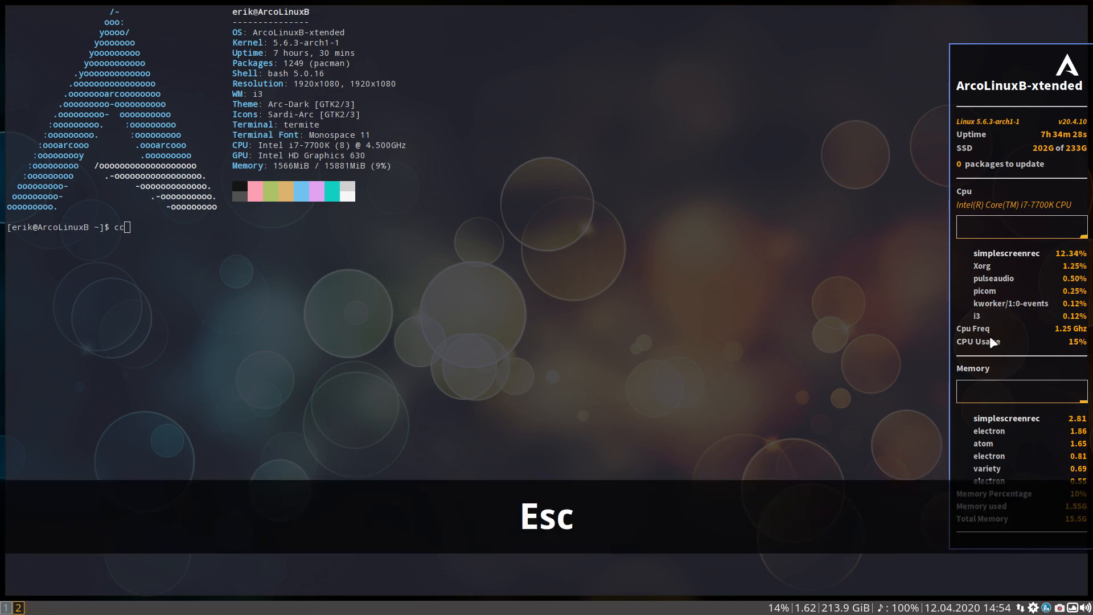
{"action": "key", "text": "super+c"}
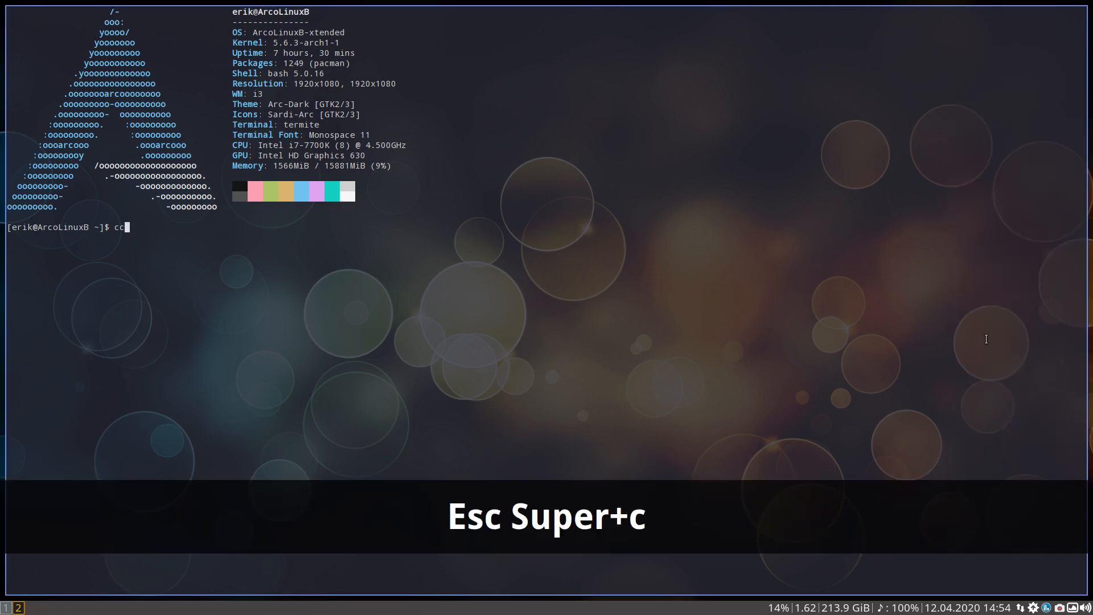
Switch back and forth between workspaces 1 and 2 to examine the focused border and text in the bar
{"action": "left_click", "coordinate": [18, 608]}
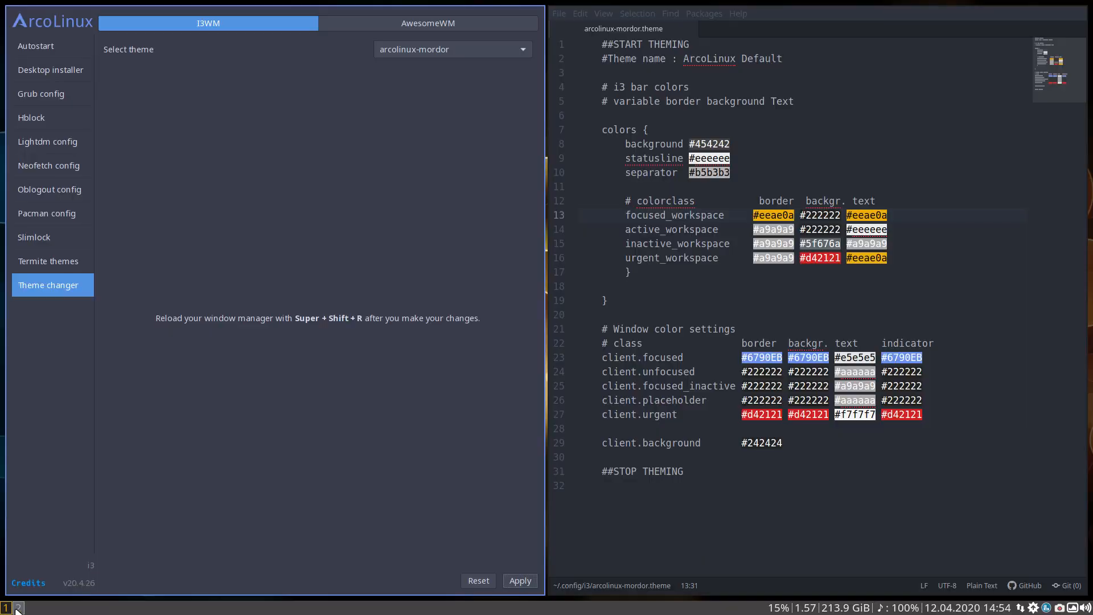
{"action": "left_click", "coordinate": [7, 608]}
{"action": "left_click", "coordinate": [7, 607]}
{"action": "left_click", "coordinate": [18, 608]}
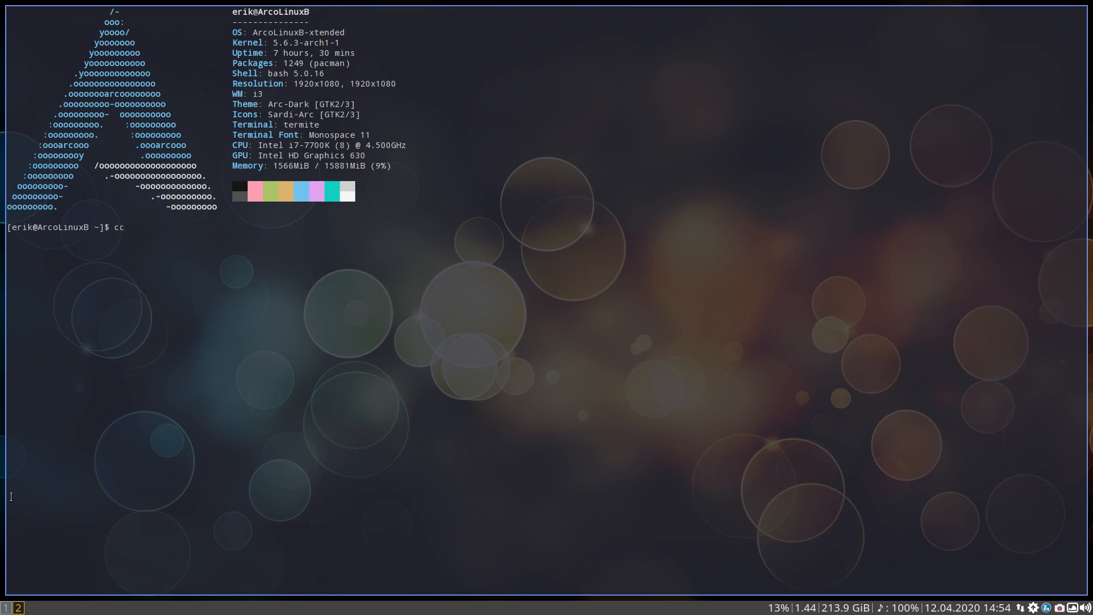
{"action": "left_click", "coordinate": [6, 608]}
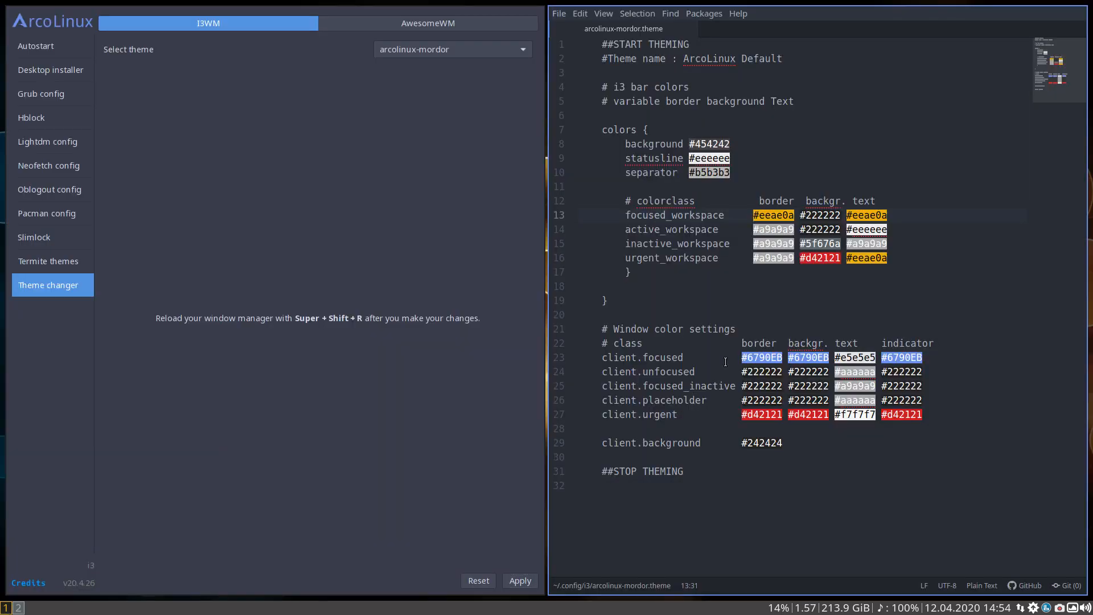
Set the client.focused border color to #eeae0a, remove the extra space before it and save the theme file
{"action": "left_click_drag", "start_coordinate": [739, 357], "coordinate": [782, 353]}
{"action": "key", "text": "ctrl+v"}
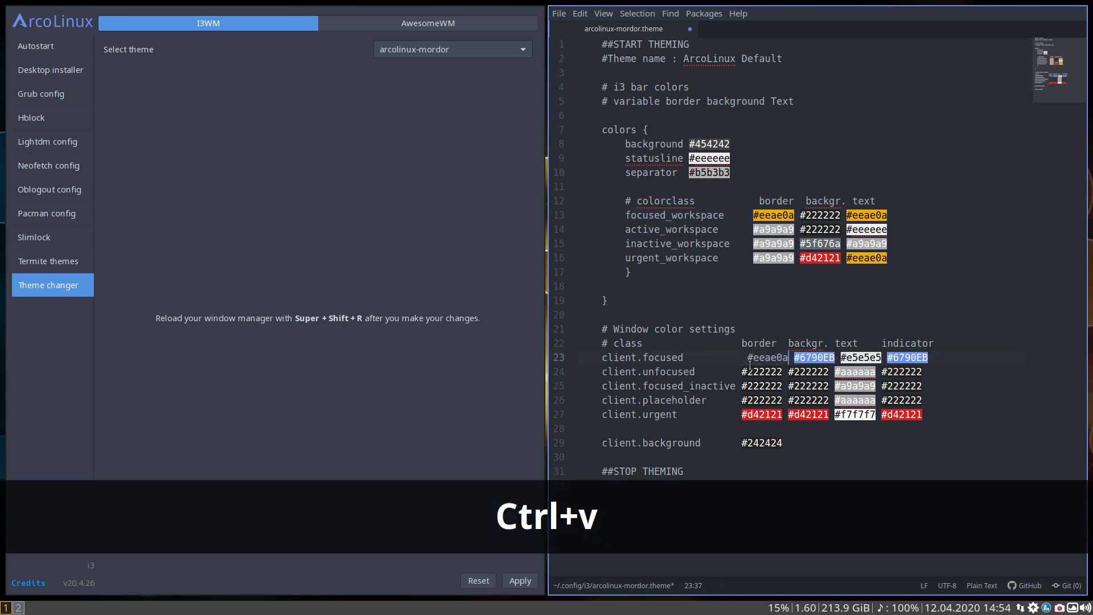
{"action": "key", "text": "BackSpace"}
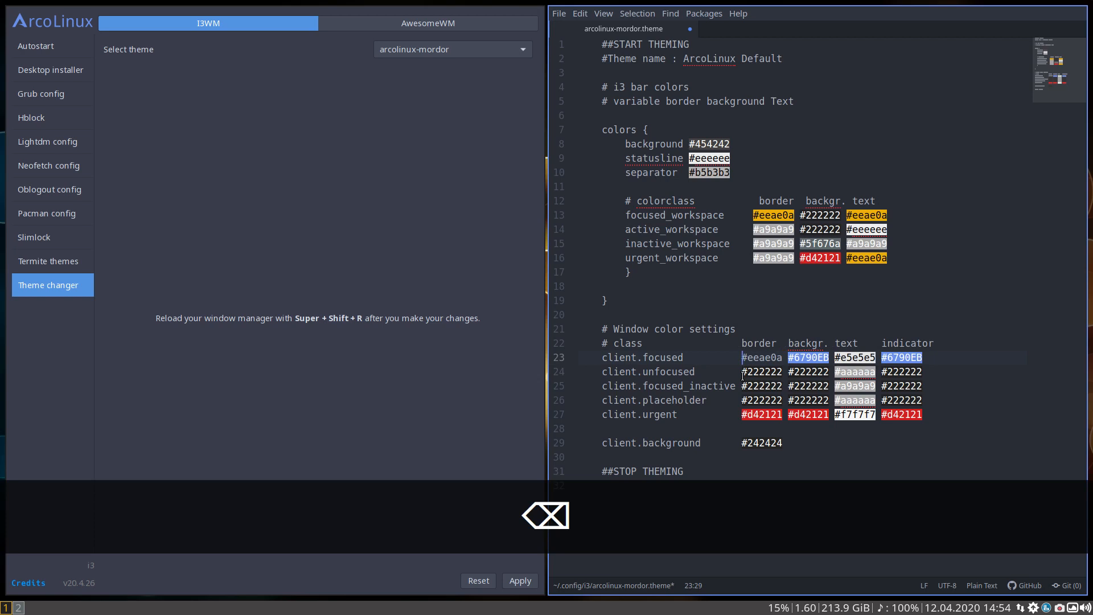
{"action": "key", "text": "ctrl+s"}
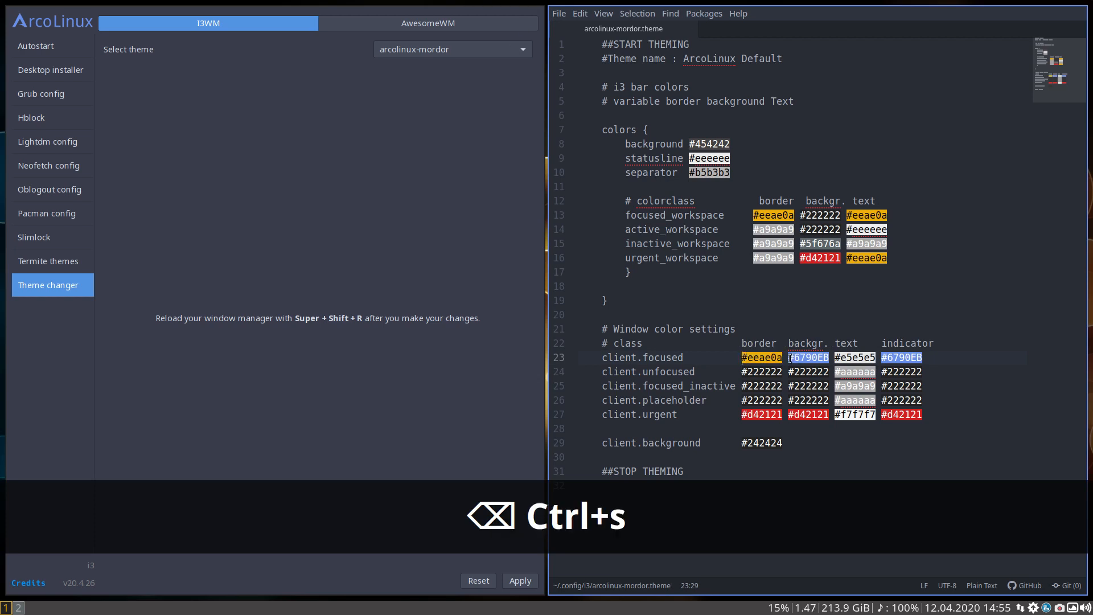
{"action": "left_click_drag", "start_coordinate": [787, 358], "coordinate": [829, 359]}
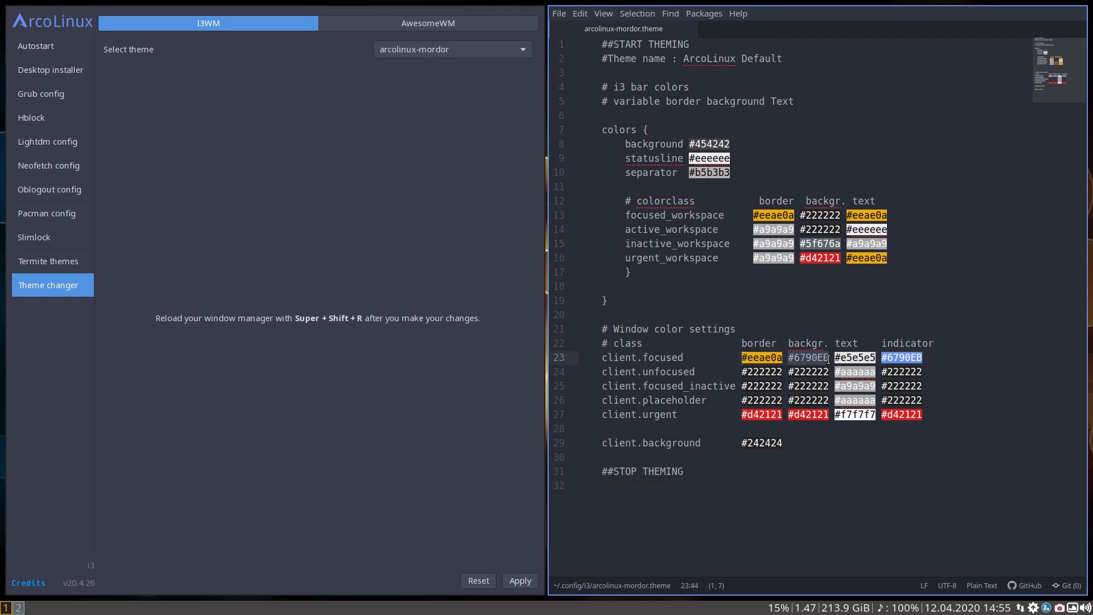
{"action": "key", "text": "ctrl+v"}
{"action": "left_click", "coordinate": [795, 359]}
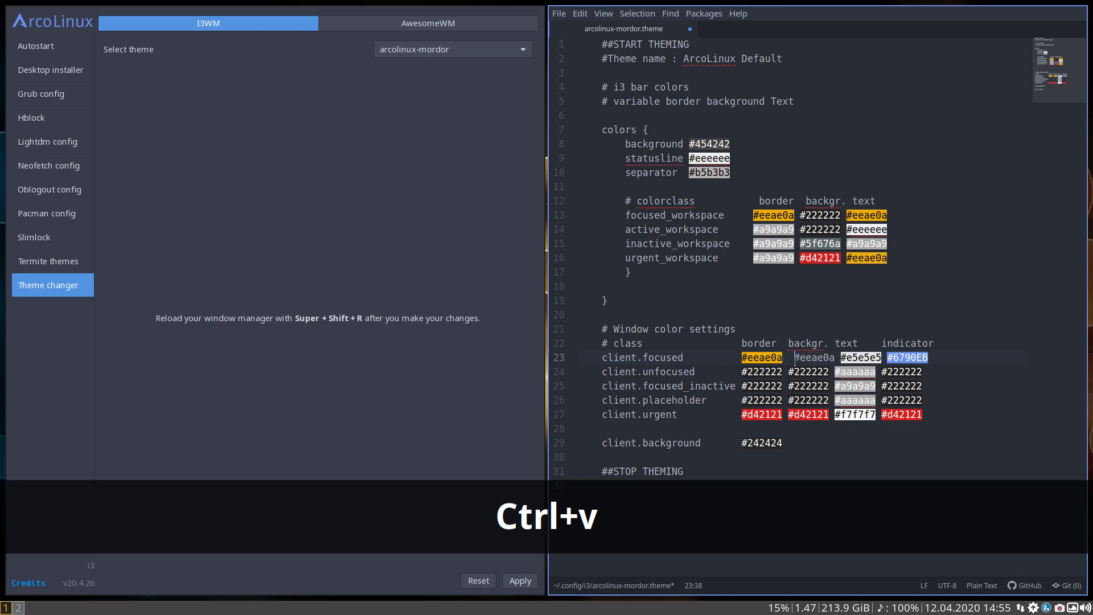
{"action": "key", "text": "BackSpace"}
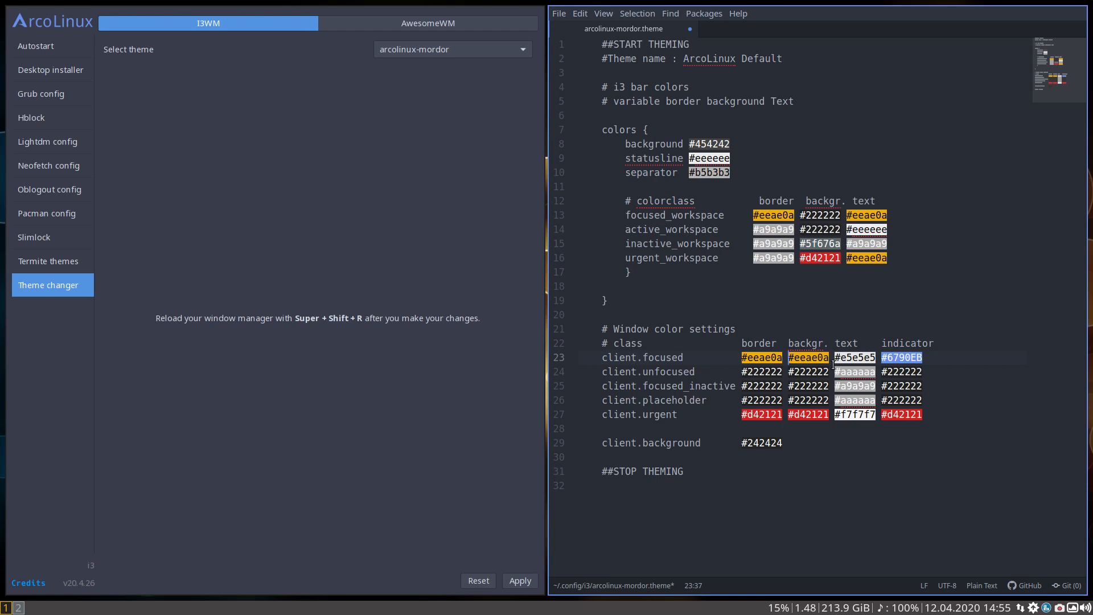
{"action": "key", "text": "ctrl+z"}
{"action": "key", "text": "BackSpace"}
{"action": "key", "text": "ctrl+s"}
{"action": "key", "text": "ctrl+z"}
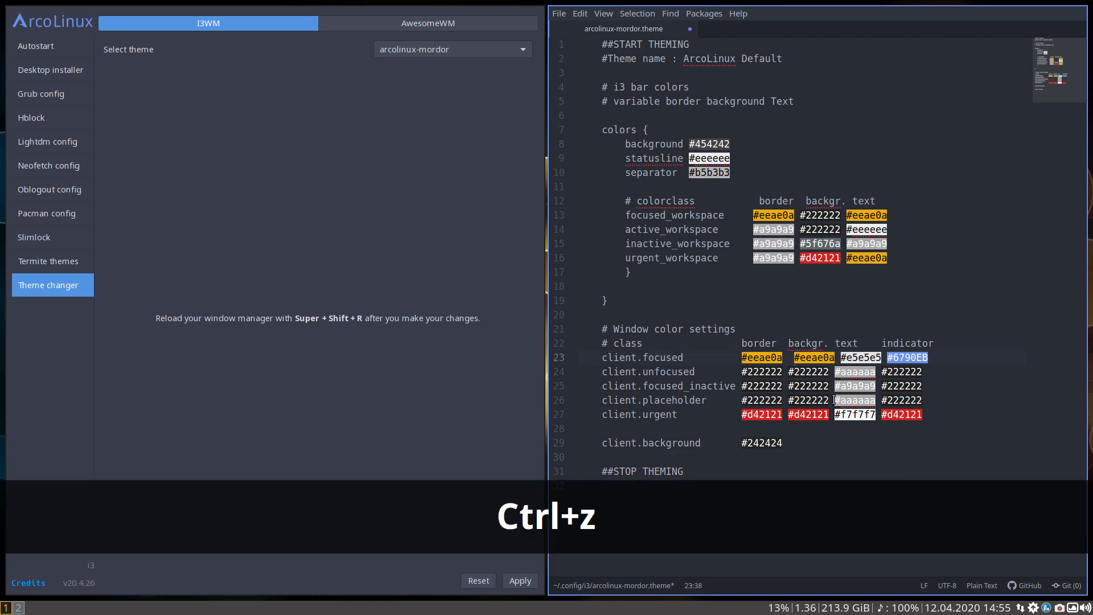
{"action": "key", "text": "ctrl+z"}
{"action": "key", "text": "ctrl+s"}
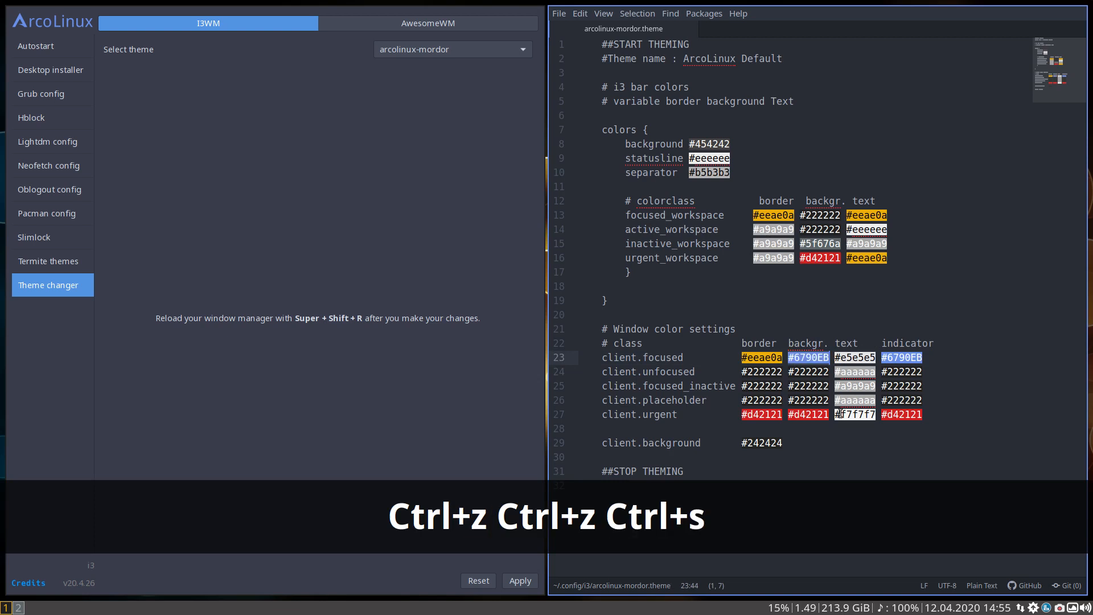
{"action": "left_click", "coordinate": [835, 461]}
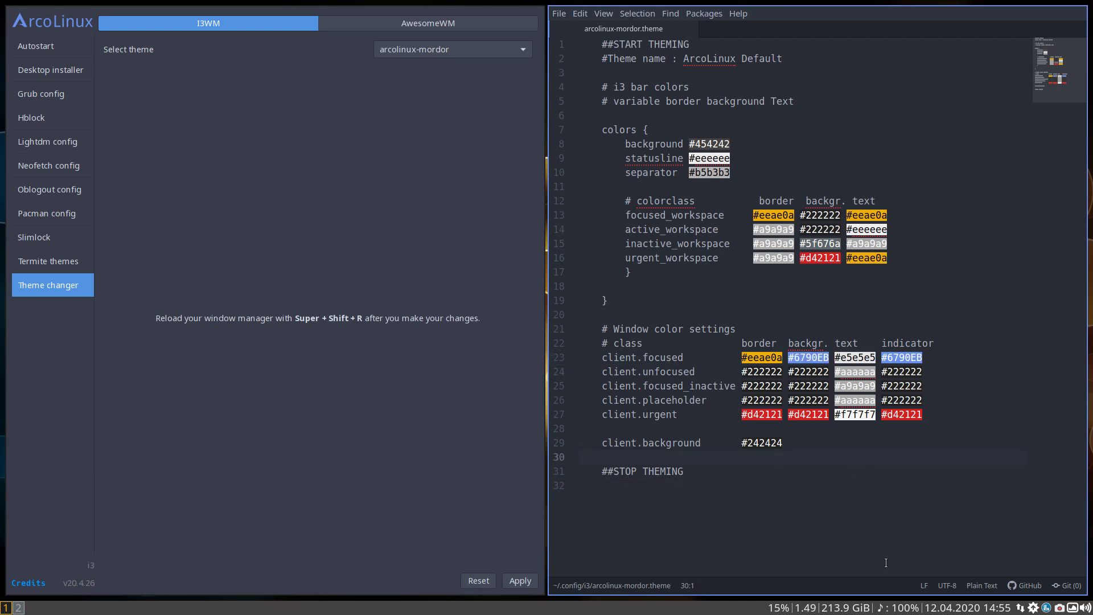
Reapply arcolinux-mordor, reload i3 and check the focused window border on workspaces 1 and 2
{"action": "left_click", "coordinate": [525, 580]}
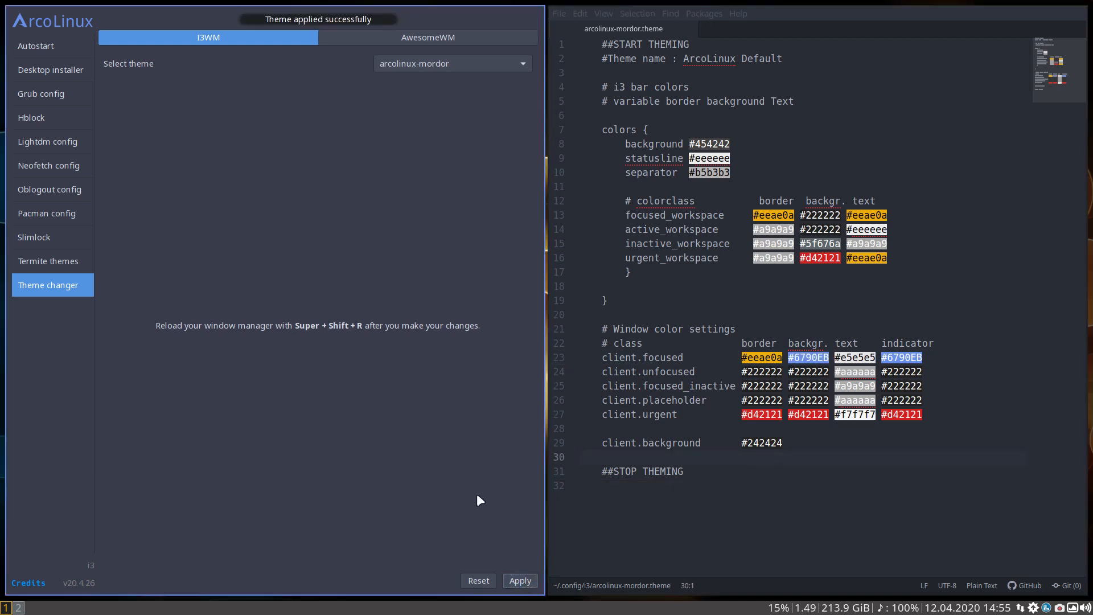
{"action": "key", "text": "super+shift+r"}
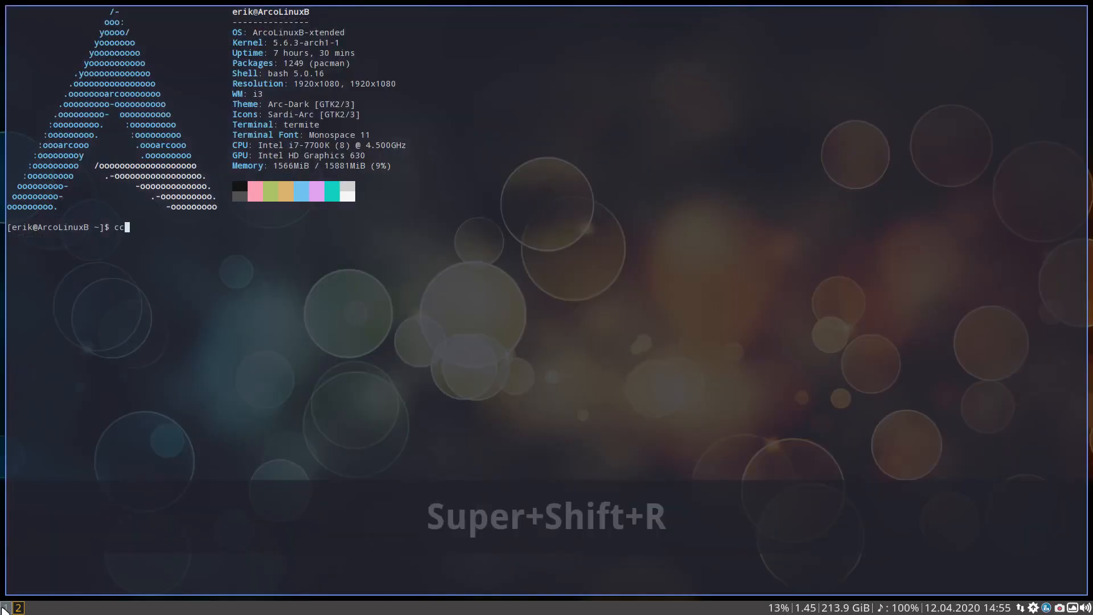
{"action": "left_click", "coordinate": [4, 608]}
{"action": "left_click", "coordinate": [18, 608]}
{"action": "left_click", "coordinate": [5, 608]}
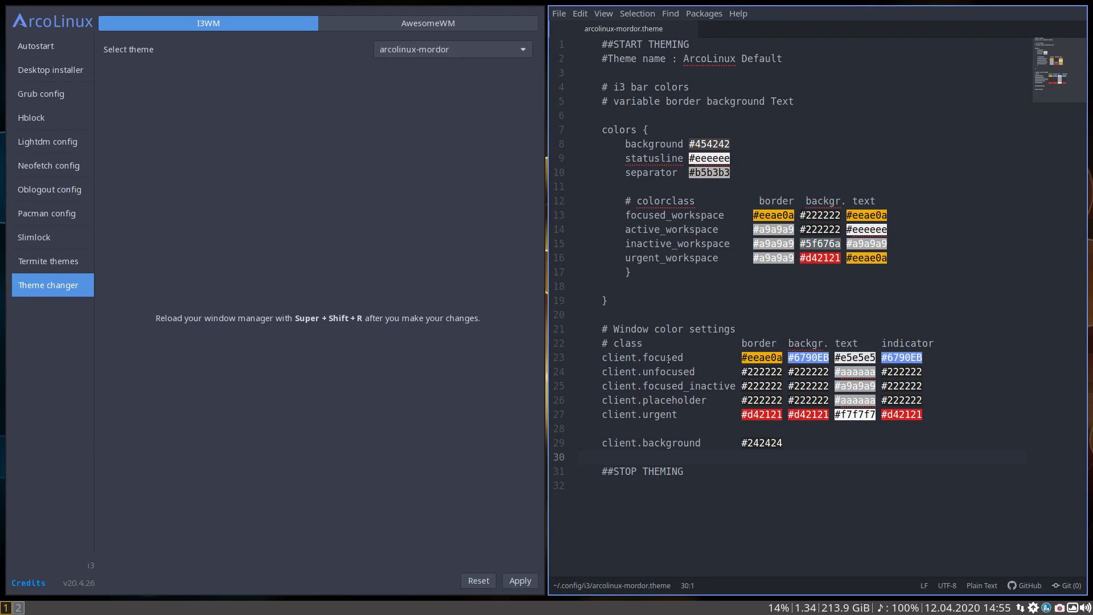
Show the title bars of both windows and set the client.focused background color to #eeae0a without the extra space before it
{"action": "key", "text": "super+t"}
{"action": "key", "text": "super+t"}
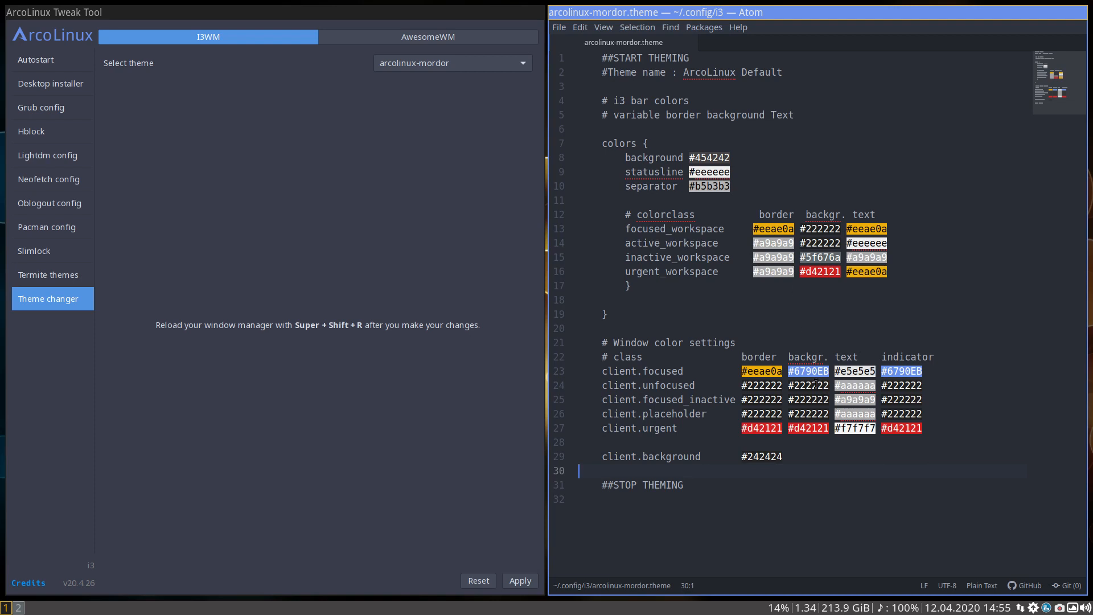
{"action": "left_click_drag", "start_coordinate": [790, 373], "coordinate": [828, 372]}
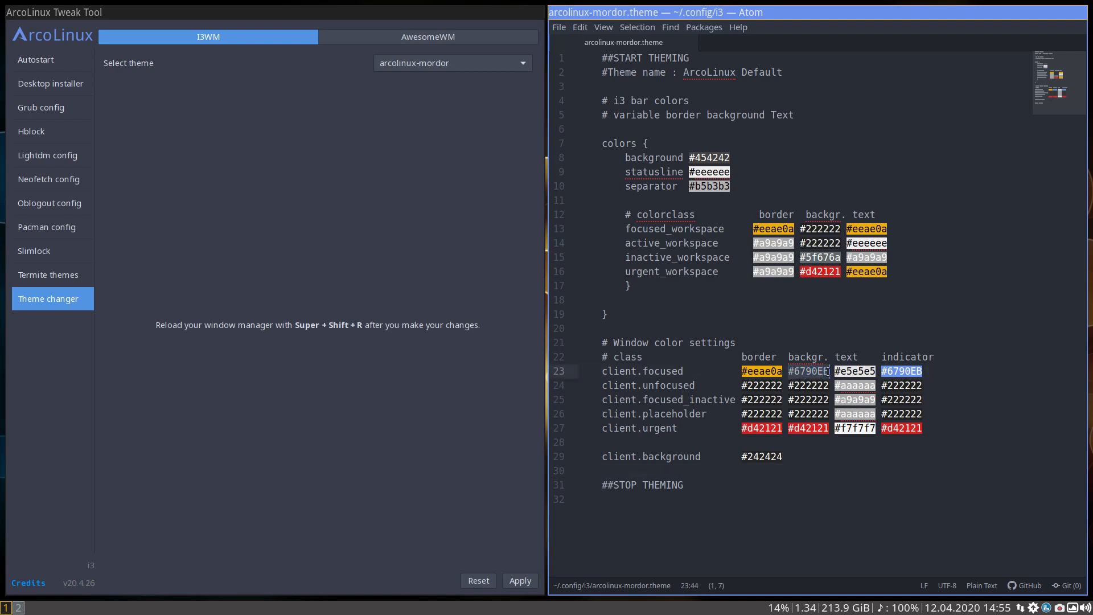
{"action": "key", "text": "ctrl+v"}
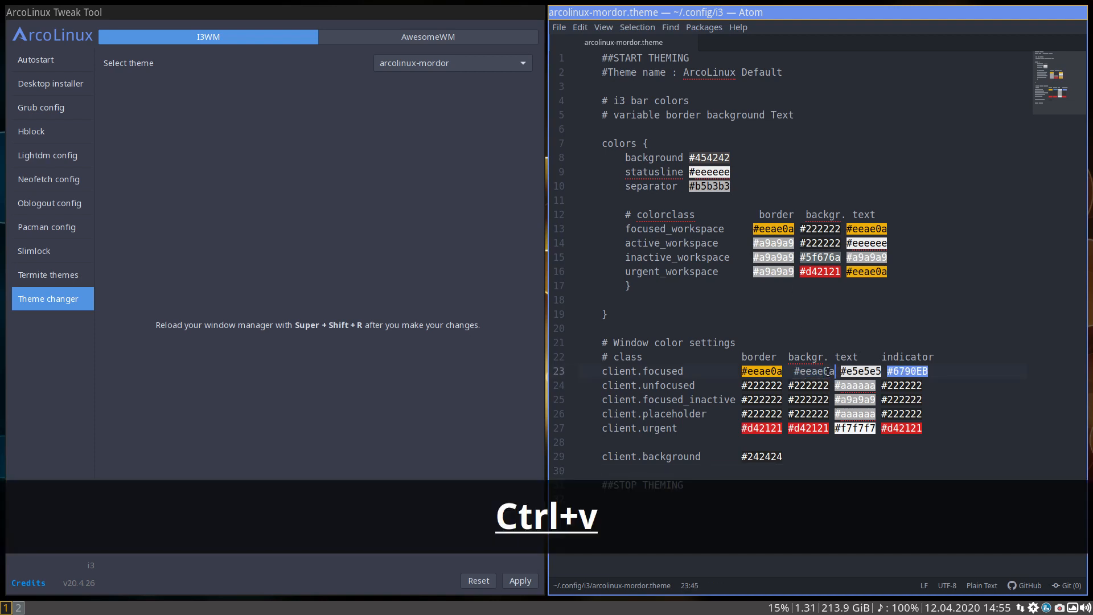
{"action": "left_click", "coordinate": [794, 374]}
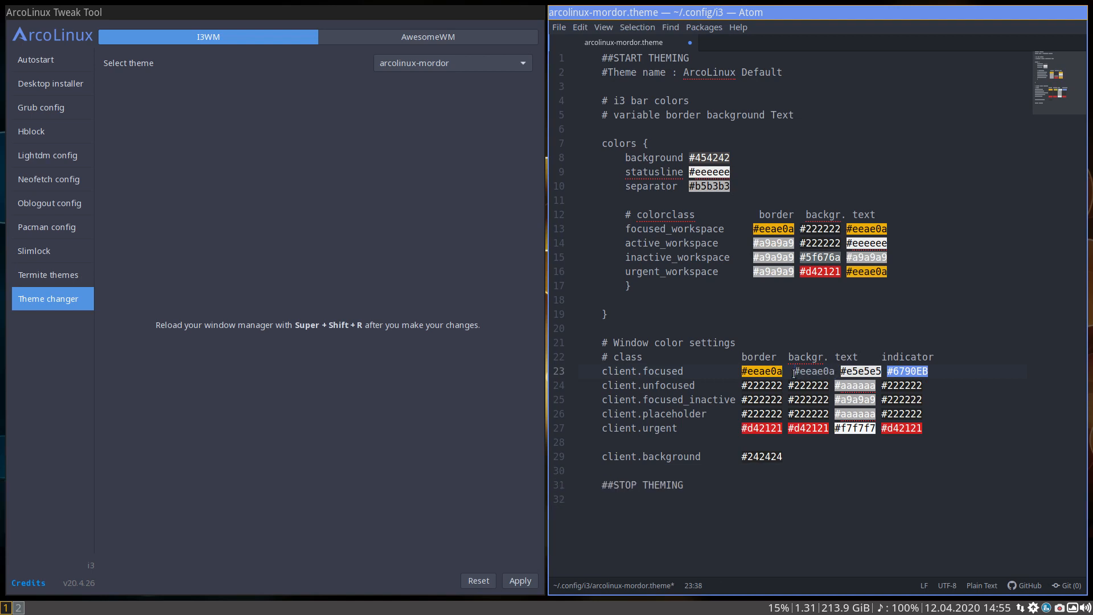
{"action": "key", "text": "BackSpace"}
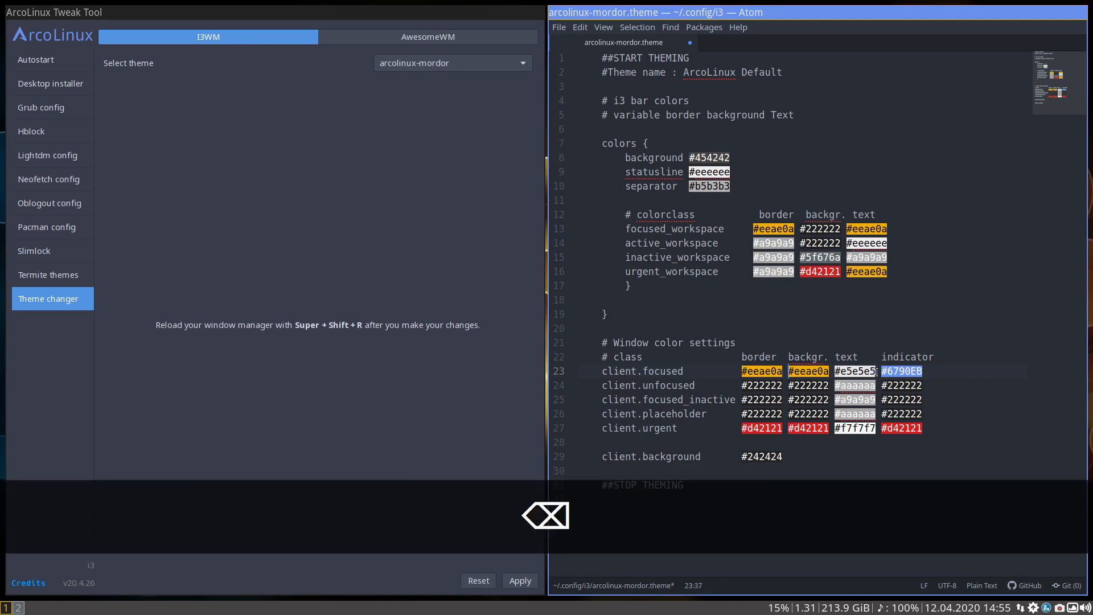
Set the client.focused indicator color to #eeae0a, remove the extra space before it and save the theme file
{"action": "left_click_drag", "start_coordinate": [882, 371], "coordinate": [925, 370]}
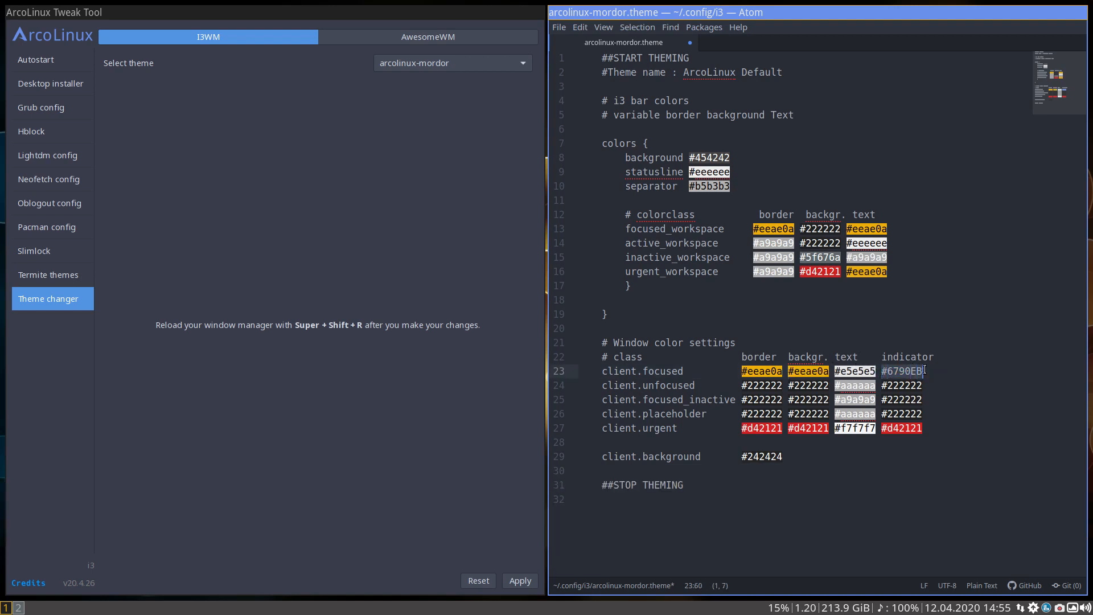
{"action": "key", "text": "ctrl+v"}
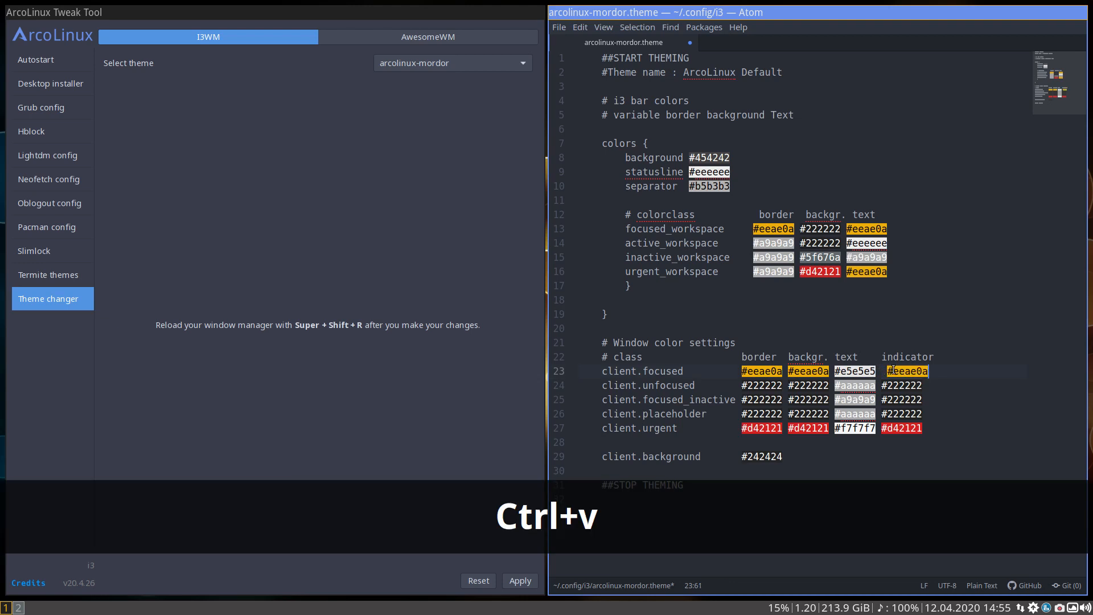
{"action": "left_click", "coordinate": [886, 370]}
{"action": "key", "text": "BackSpace"}
{"action": "key", "text": "ctrl+s"}
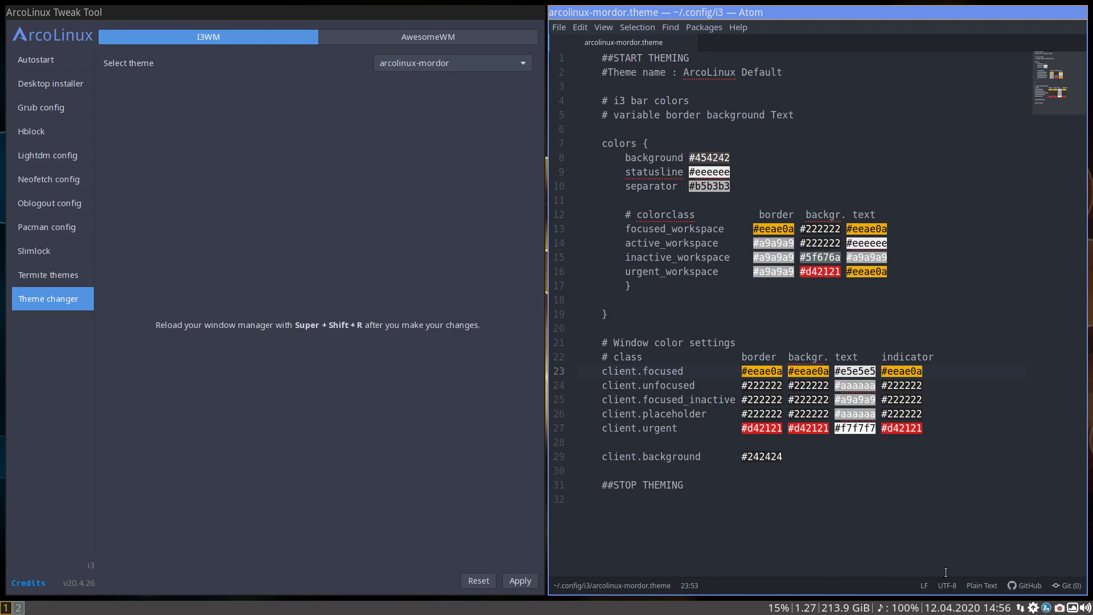
Reapply the saved arcolinux-mordor theme and reload i3, comparing the focused window borders on workspaces 1 and 2
{"action": "left_click", "coordinate": [521, 578]}
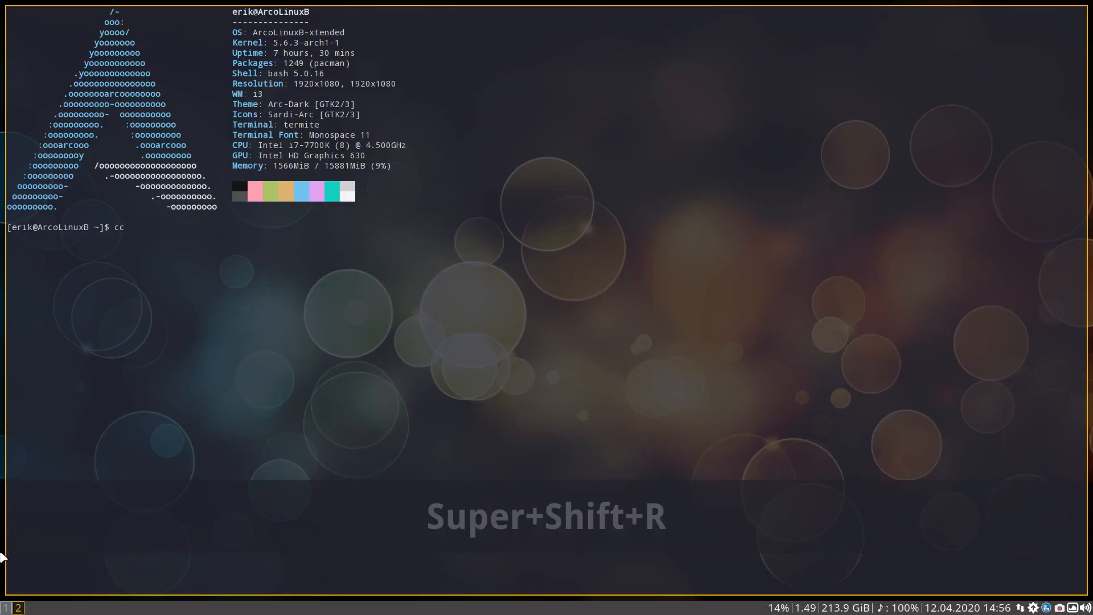
{"action": "left_click", "coordinate": [6, 608]}
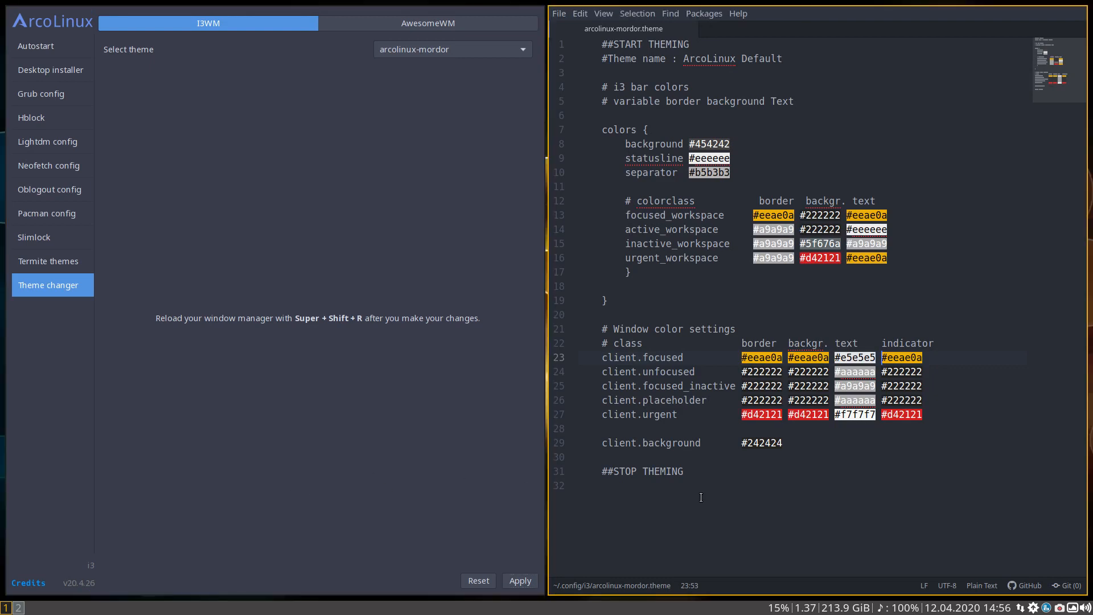
{"action": "left_click", "coordinate": [18, 608]}
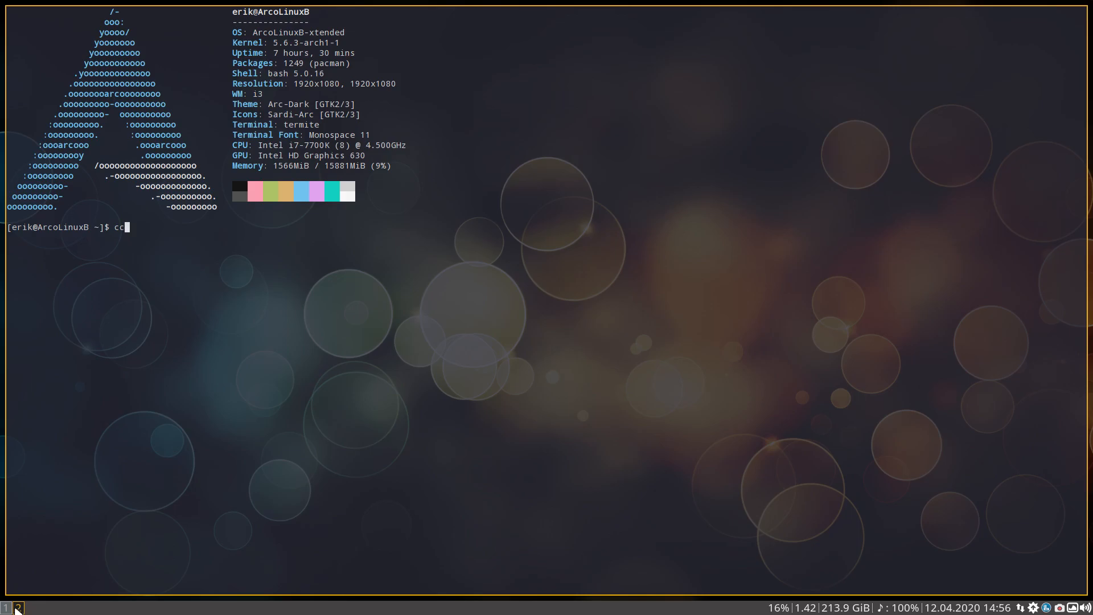
{"action": "left_click", "coordinate": [5, 608]}
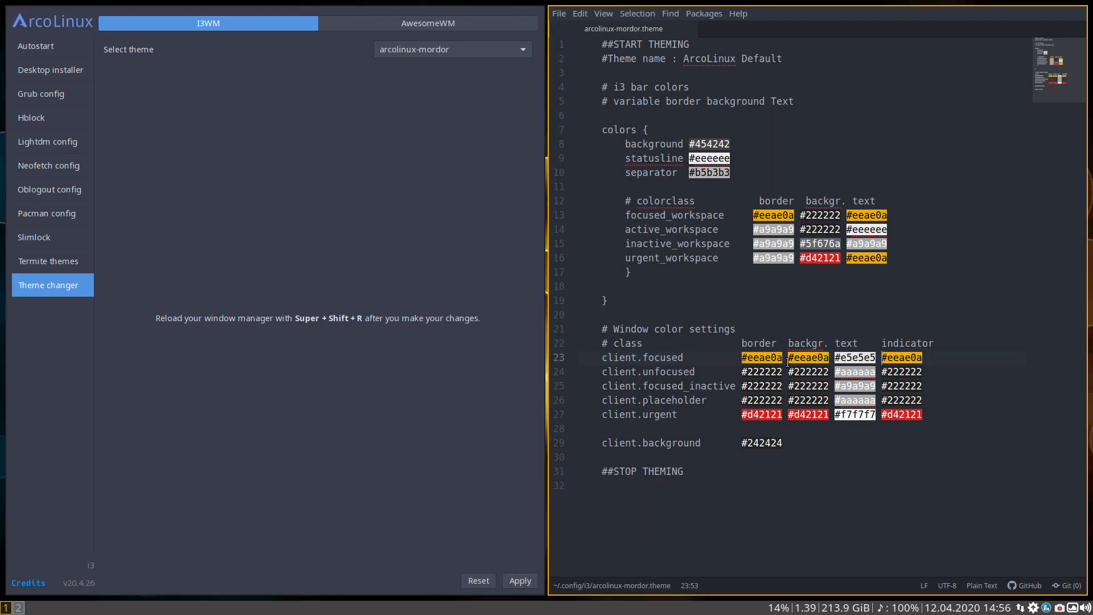
Show both windows' title bars again, set the client.focused text color to #ffffff and save the theme file
{"action": "key", "text": "super+t"}
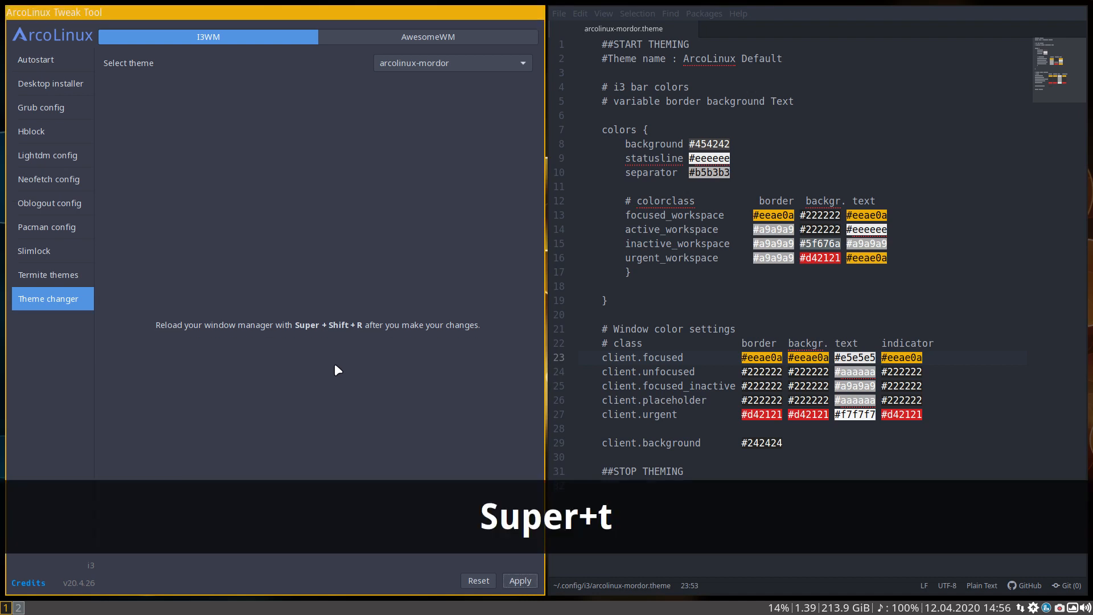
{"action": "key", "text": "super+t"}
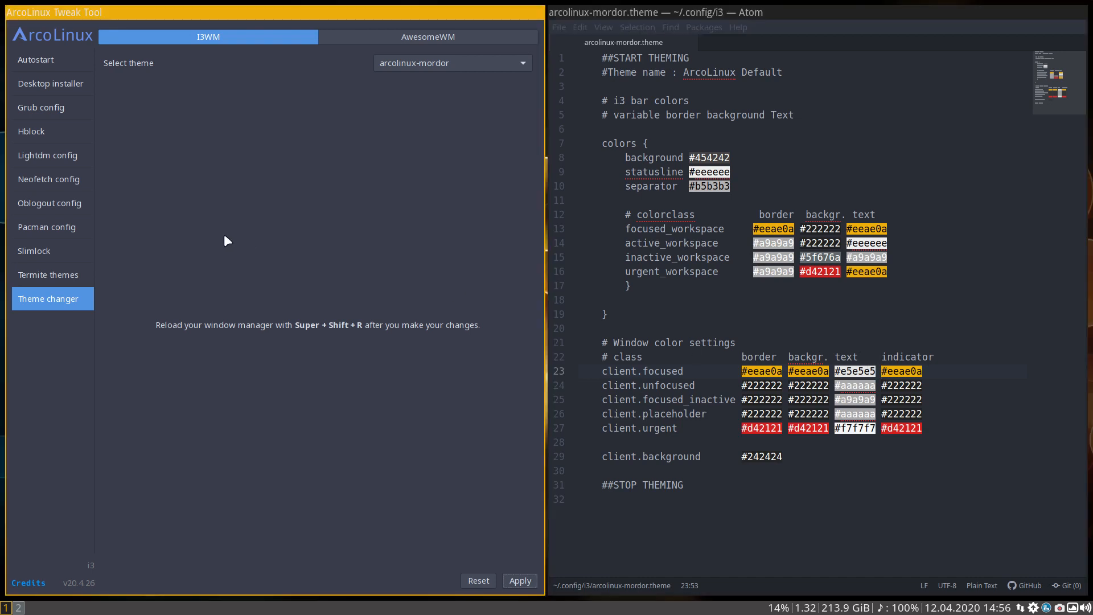
{"action": "left_click", "coordinate": [848, 373]}
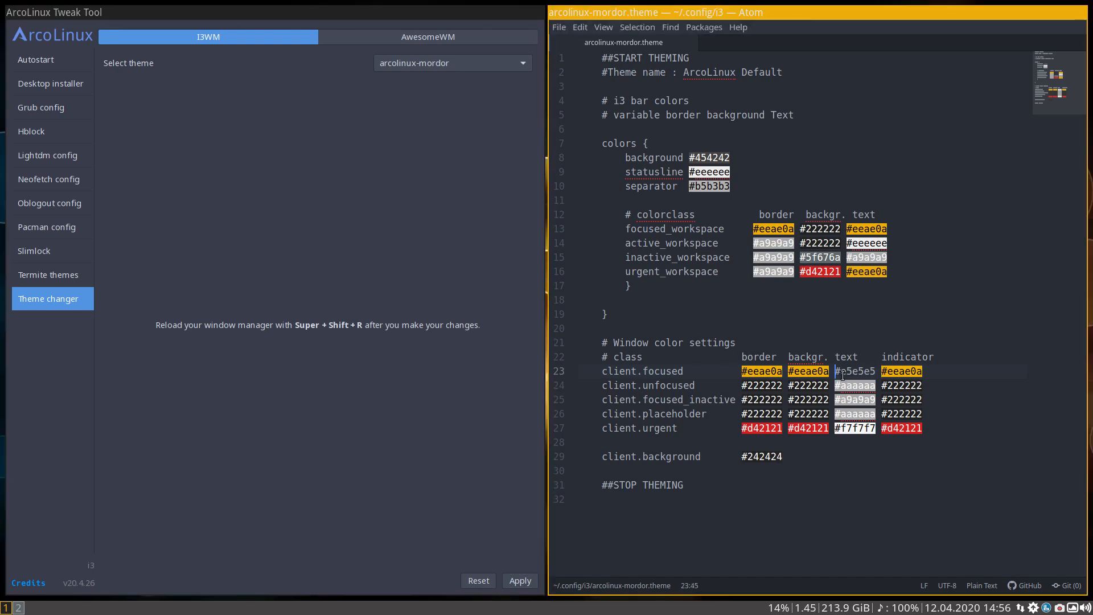
{"action": "key", "text": "Delete"}
{"action": "key", "text": "Delete"}
{"action": "key", "text": "Delete"}
{"action": "key", "text": "Delete"}
{"action": "key", "text": "Delete"}
{"action": "key", "text": "Delete"}
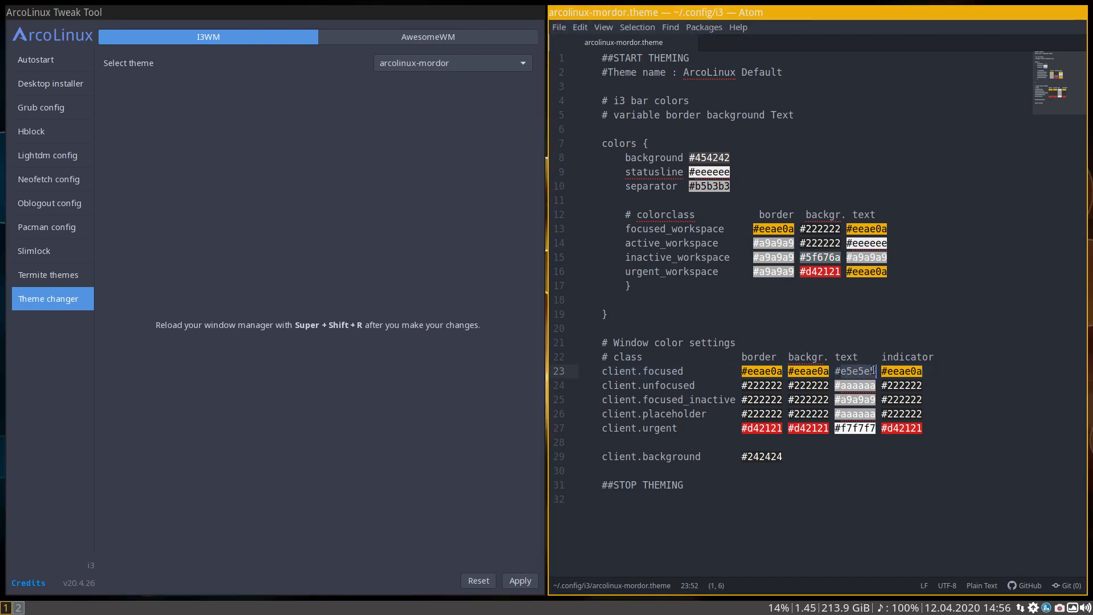
{"action": "type", "text": "ffffff"}
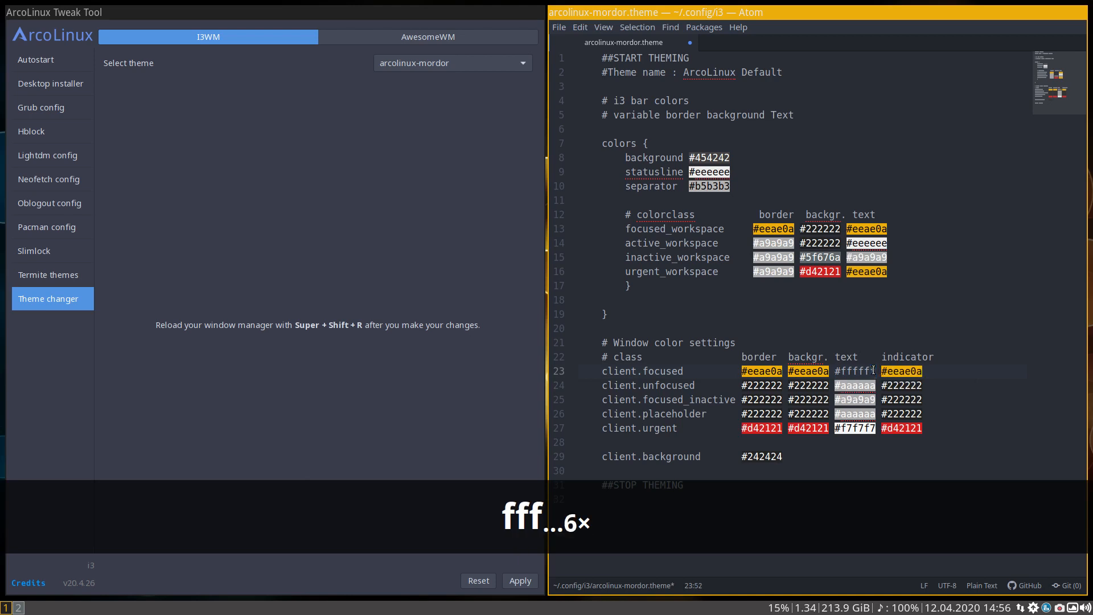
{"action": "key", "text": "ctrl+s"}
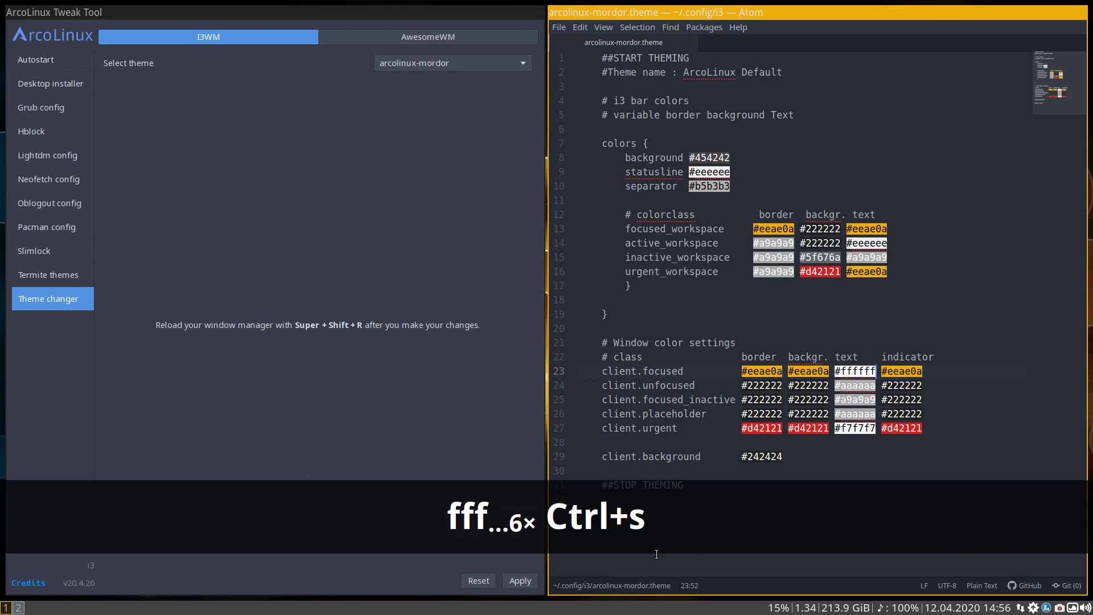
Reapply arcolinux-mordor, reload i3 and show title bars on two terminals side by side on workspace 2
{"action": "left_click", "coordinate": [527, 579]}
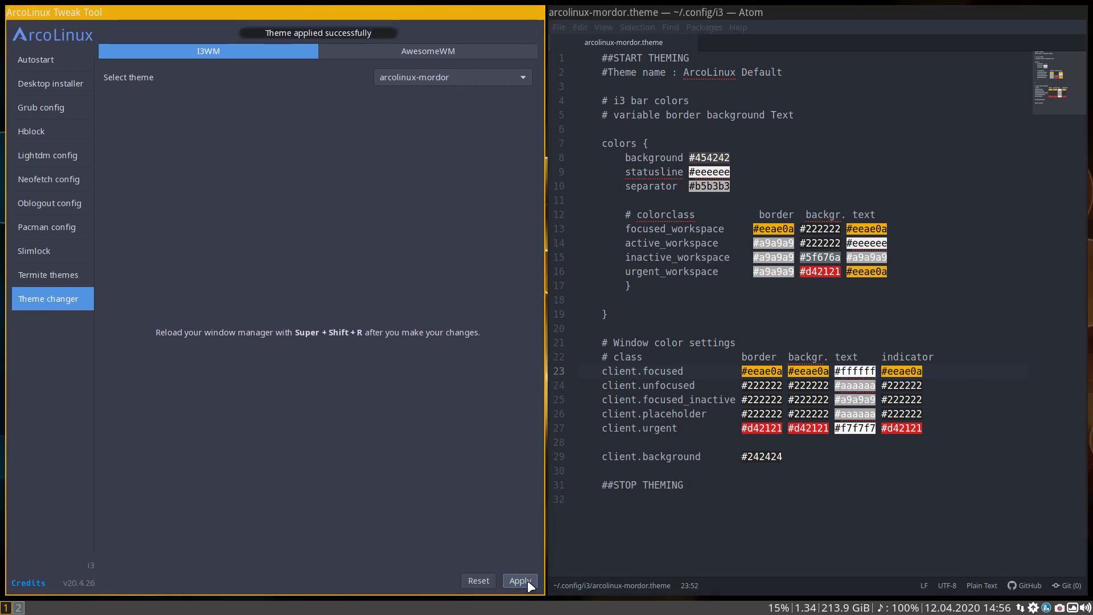
{"action": "key", "text": "super+shift+r"}
{"action": "key", "text": "super+t"}
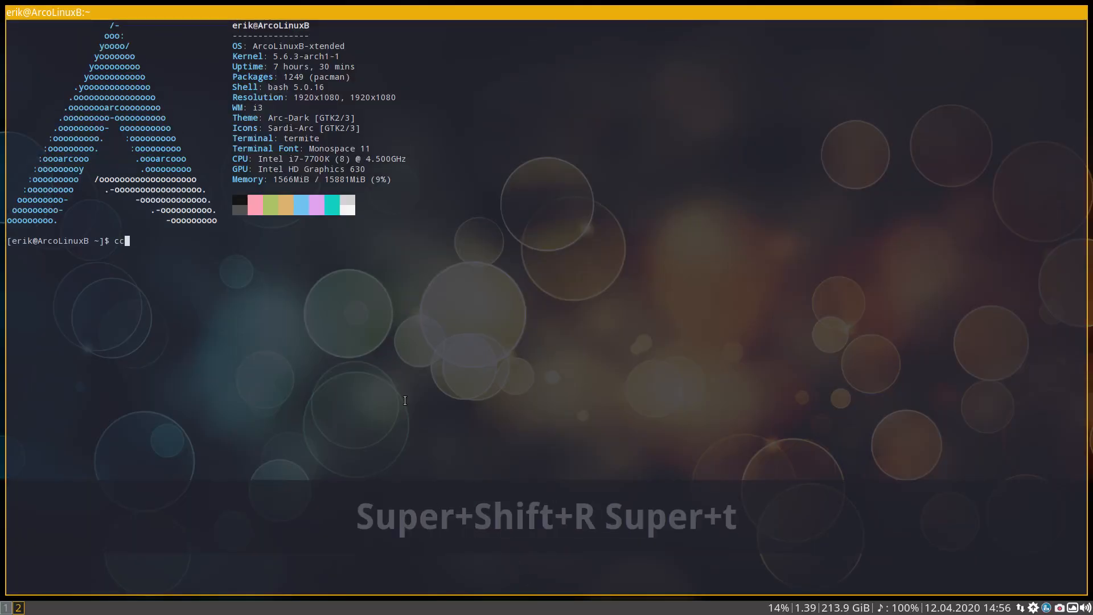
{"action": "key", "text": "ctrl+alt+t"}
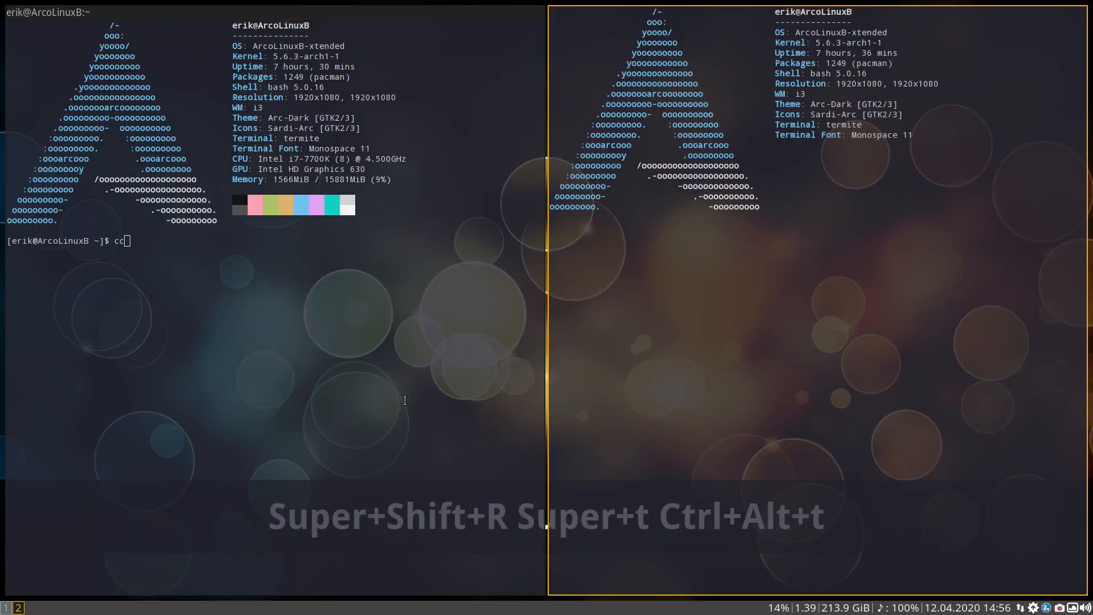
{"action": "key", "text": "super+t"}
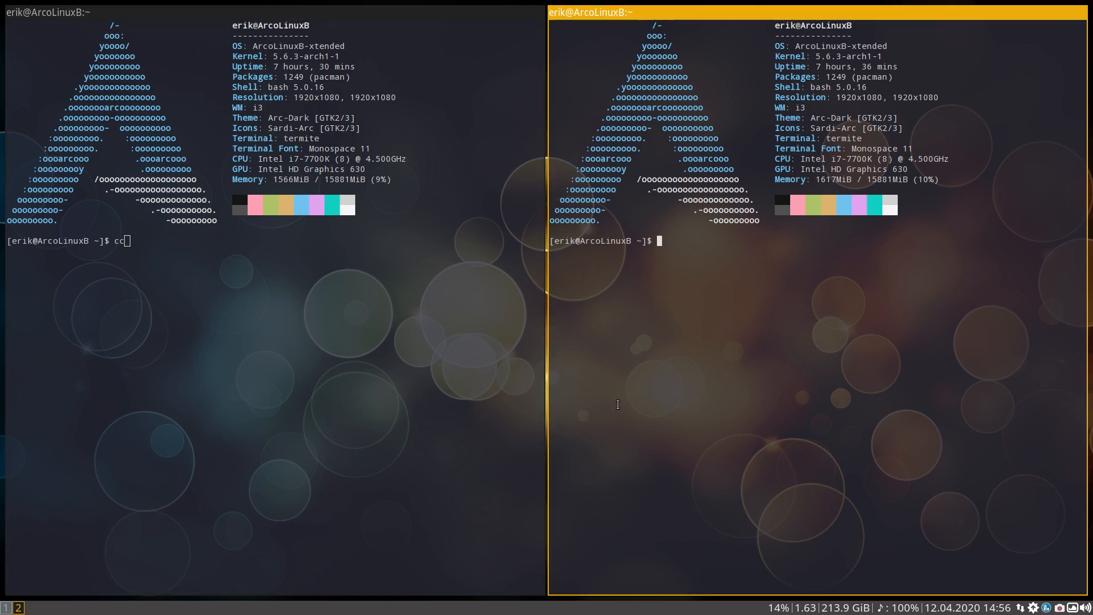
Return to workspace 1 and show, close and reshow the i3 system mode to examine its urgent colors in the bar
{"action": "key", "text": "super+1"}
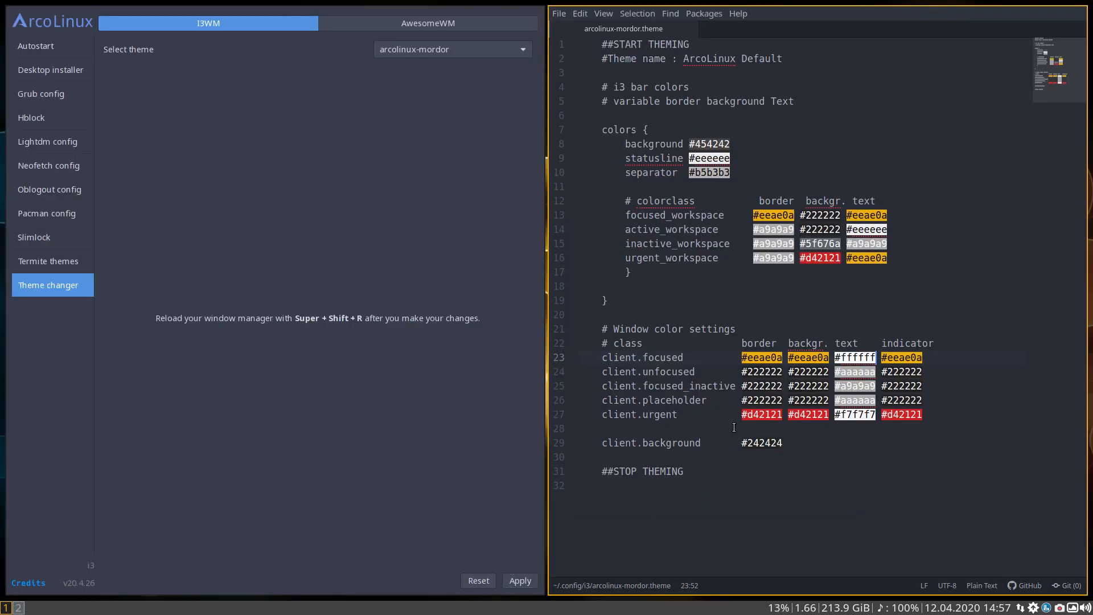
{"action": "key", "text": "super+x"}
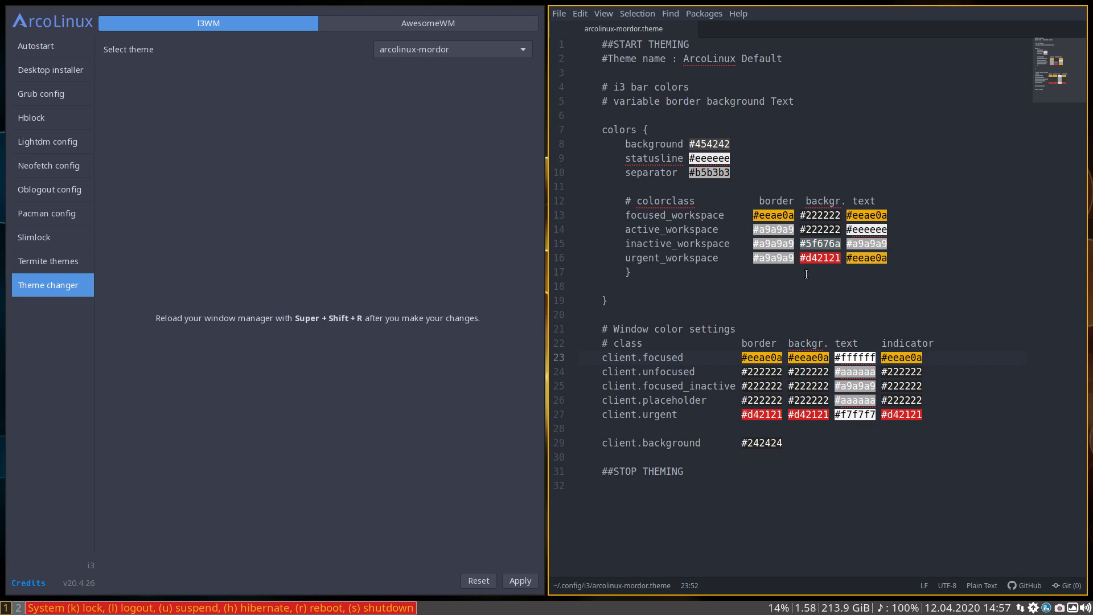
{"action": "key", "text": "Escape"}
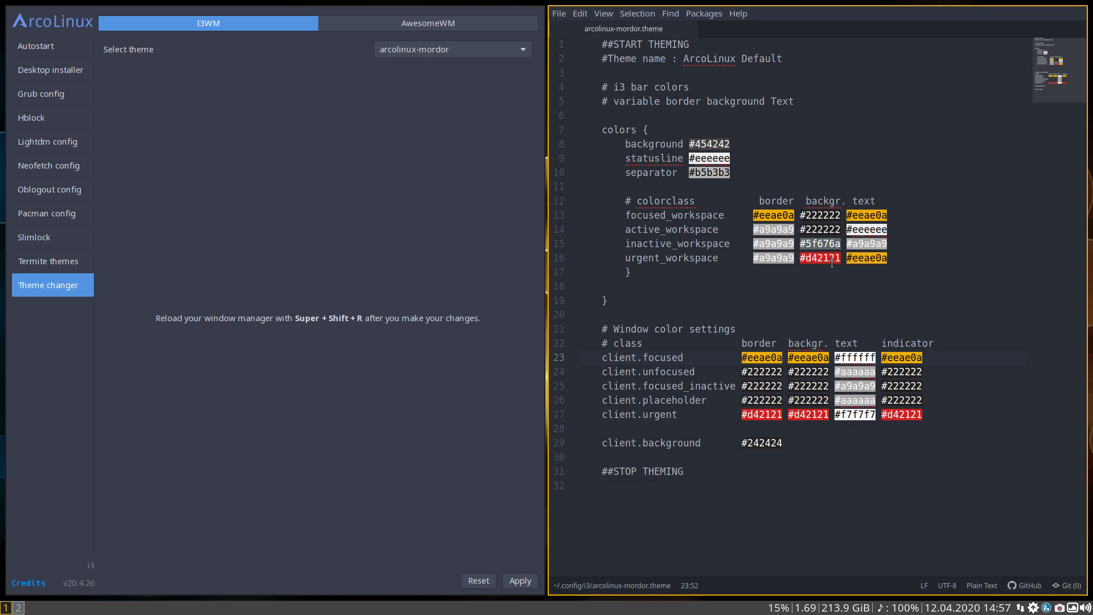
{"action": "left_click", "coordinate": [837, 329]}
{"action": "key", "text": "super+x"}
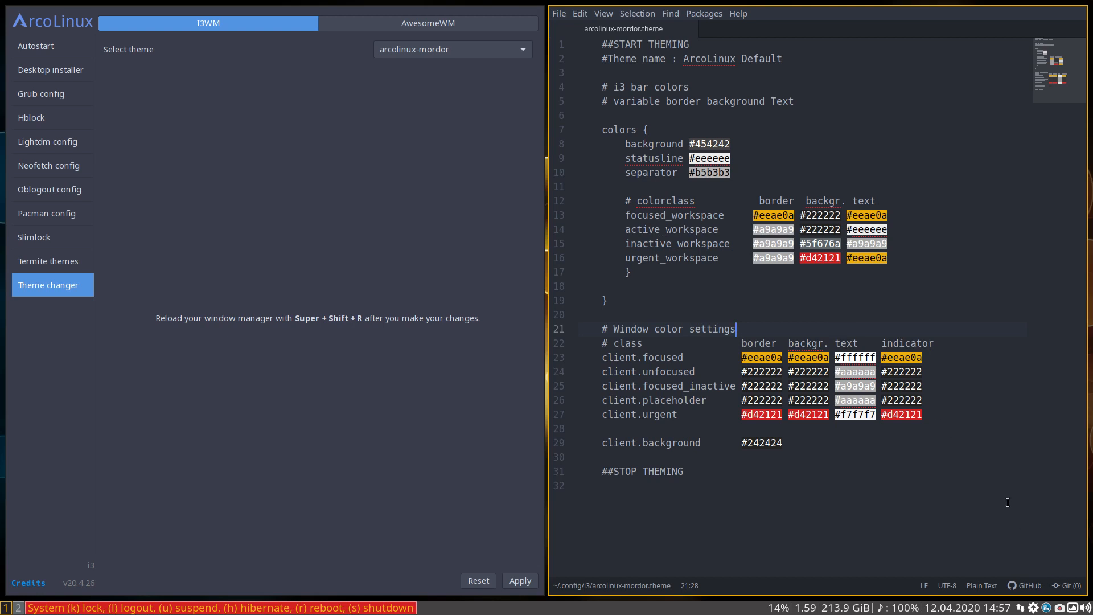
Leave the i3 system mode, save the theme file, reapply arcolinux-mordor and check the window borders on workspace 2 before returning to workspace 1
{"action": "key", "text": "Escape"}
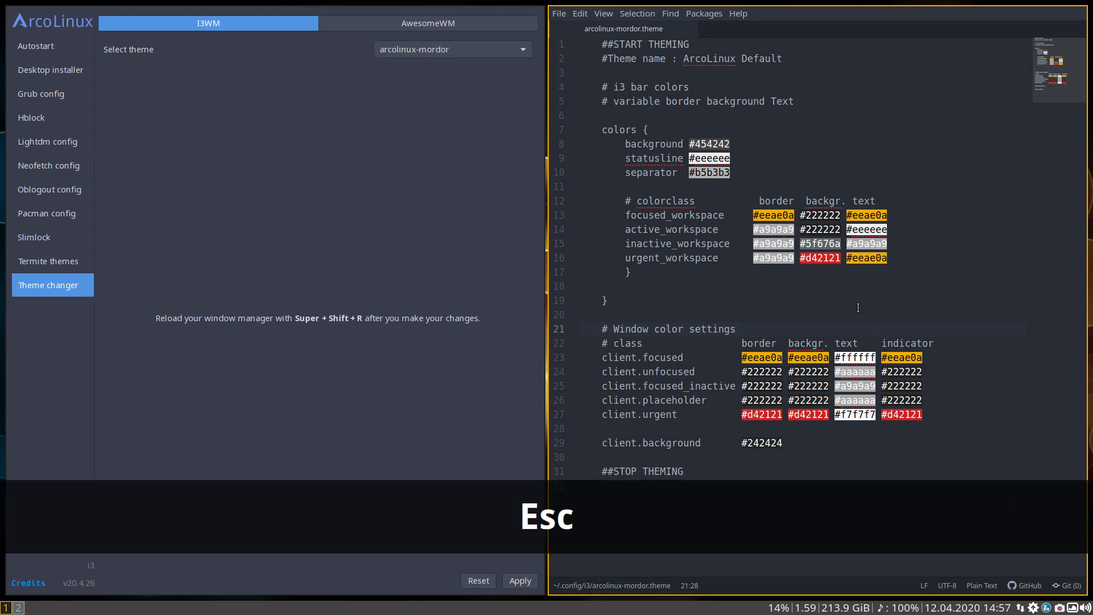
{"action": "left_click", "coordinate": [847, 289]}
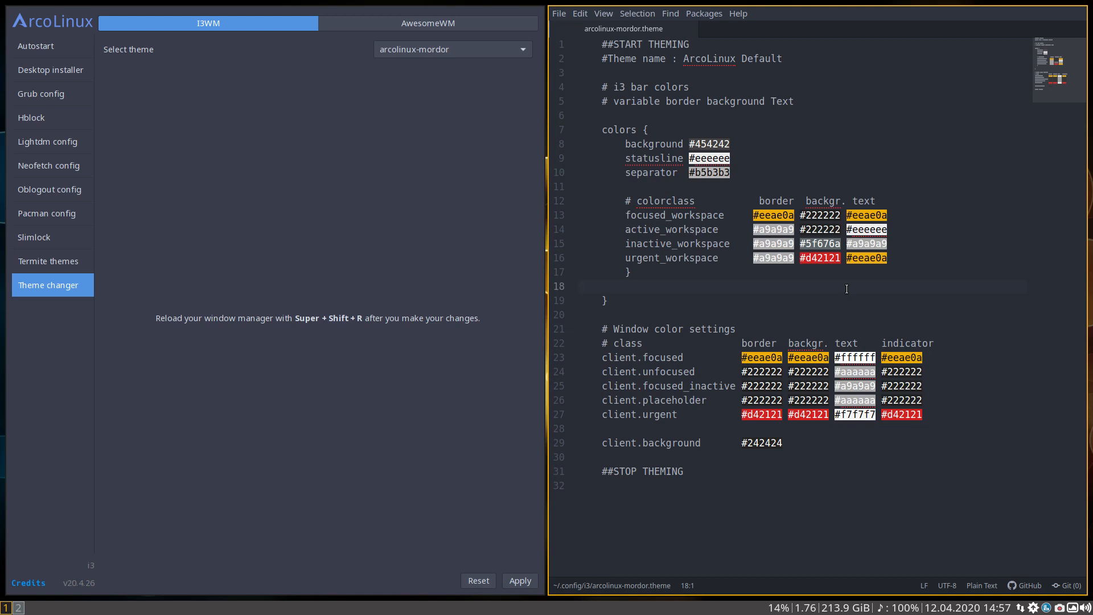
{"action": "left_click", "coordinate": [849, 328]}
{"action": "key", "text": "ctrl+s"}
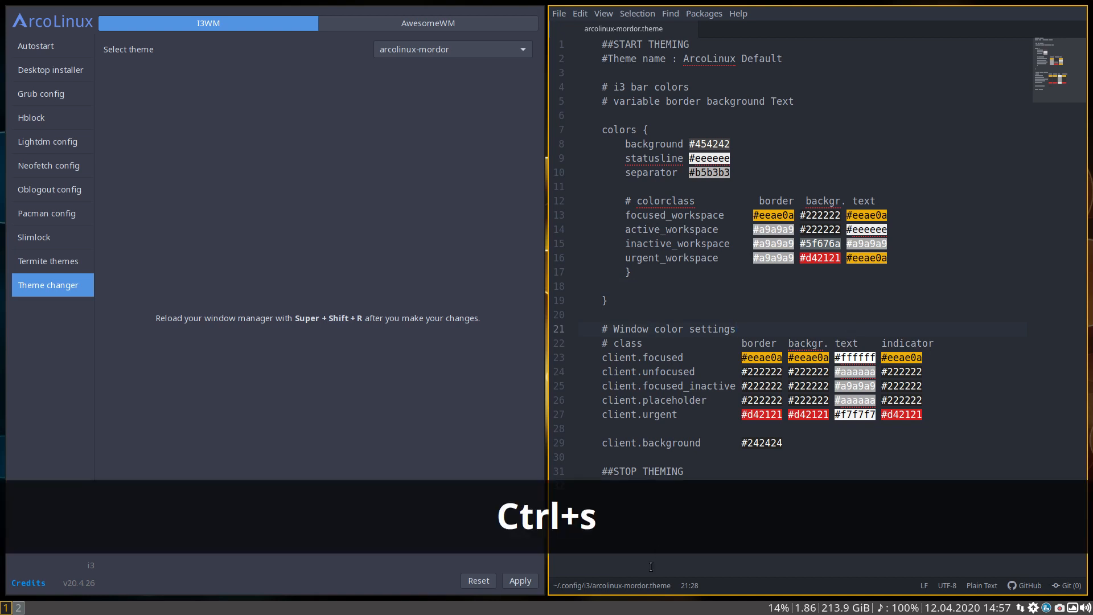
{"action": "left_click", "coordinate": [520, 581]}
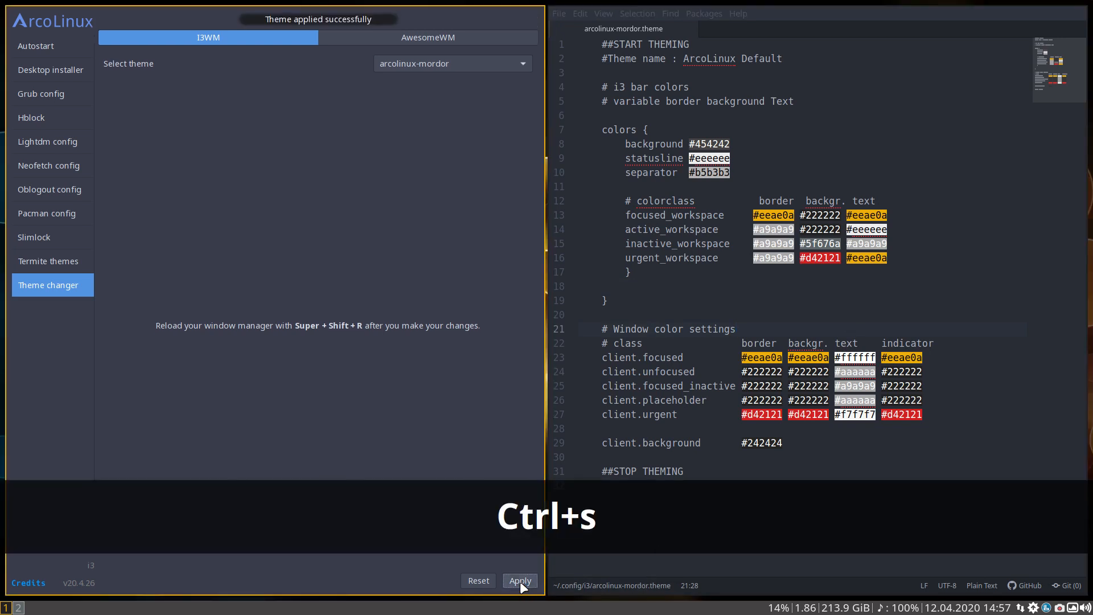
{"action": "key", "text": "super+2"}
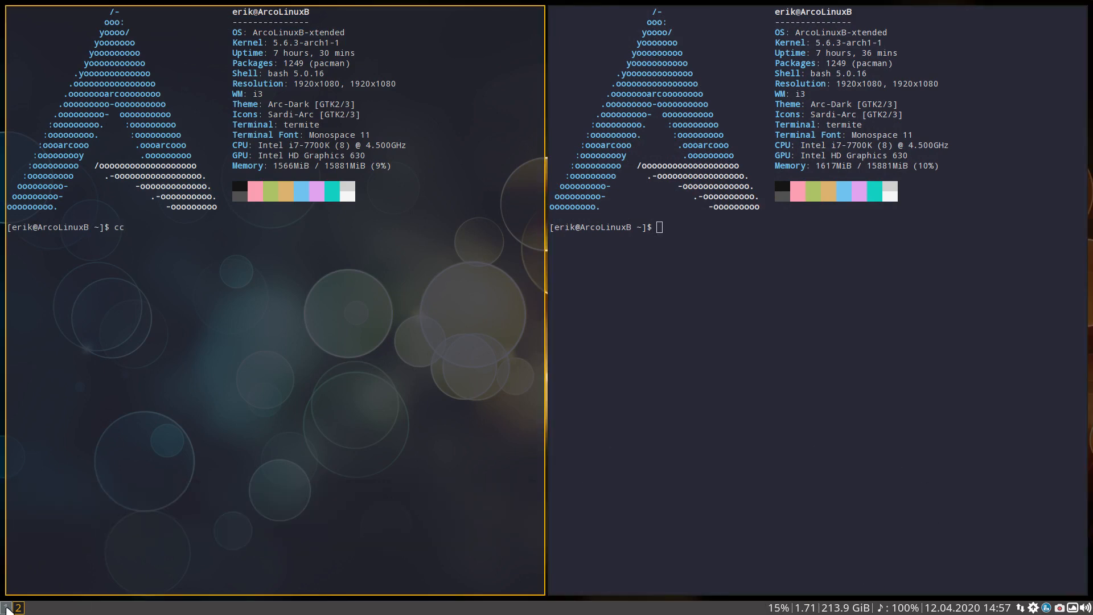
{"action": "key", "text": "super+1"}
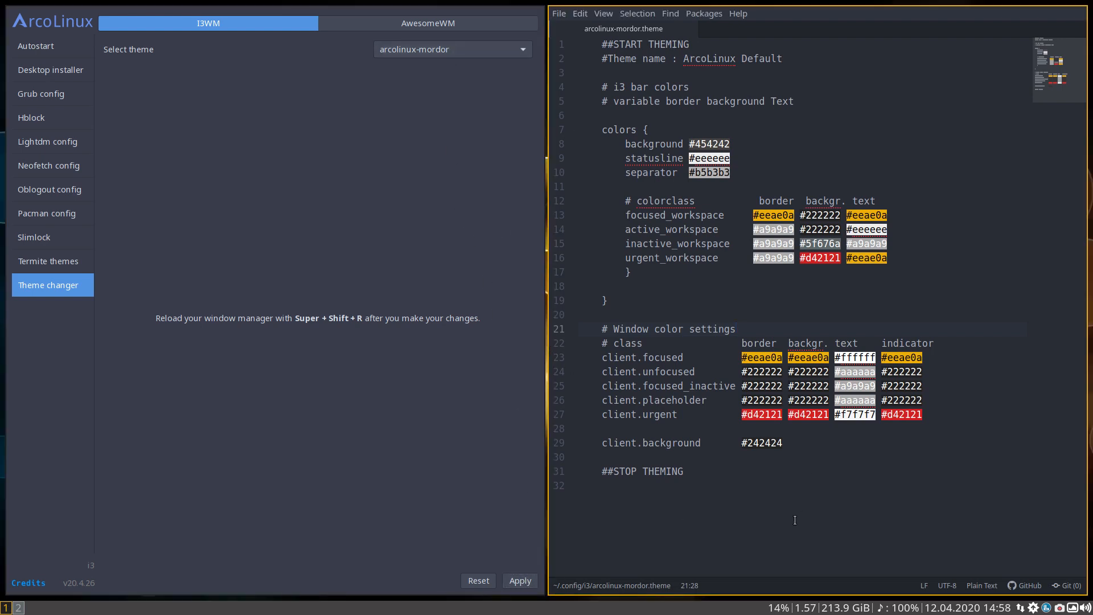
Change the theme name comment on line 2 to ArcoLinux Mordor and save the theme file
{"action": "key", "text": "ctrl+End"}
{"action": "double_click", "coordinate": [766, 58]}
{"action": "type", "text": "Mordor"}
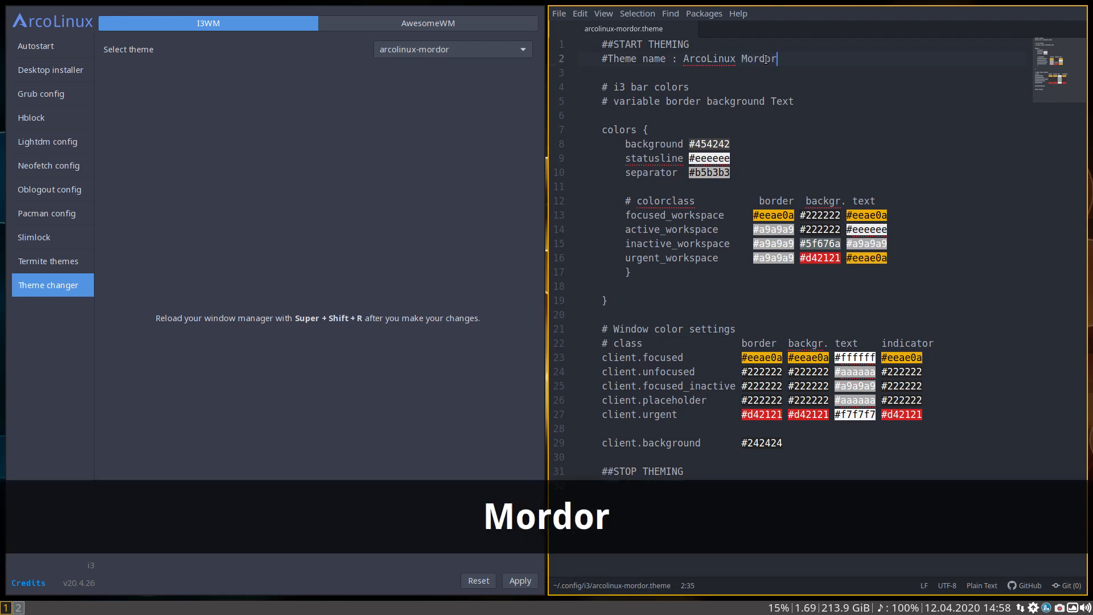
{"action": "key", "text": "ctrl+s"}
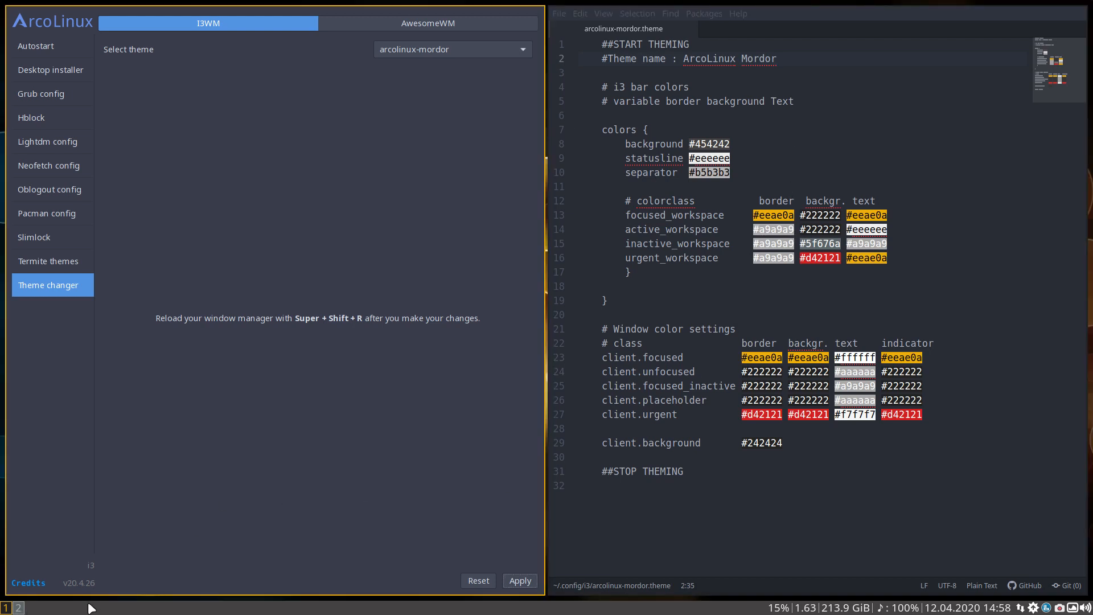
Show the i3 system mode again, compare it with the urgent_workspace text color in the theme file, and exit the mode
{"action": "key", "text": "super+x"}
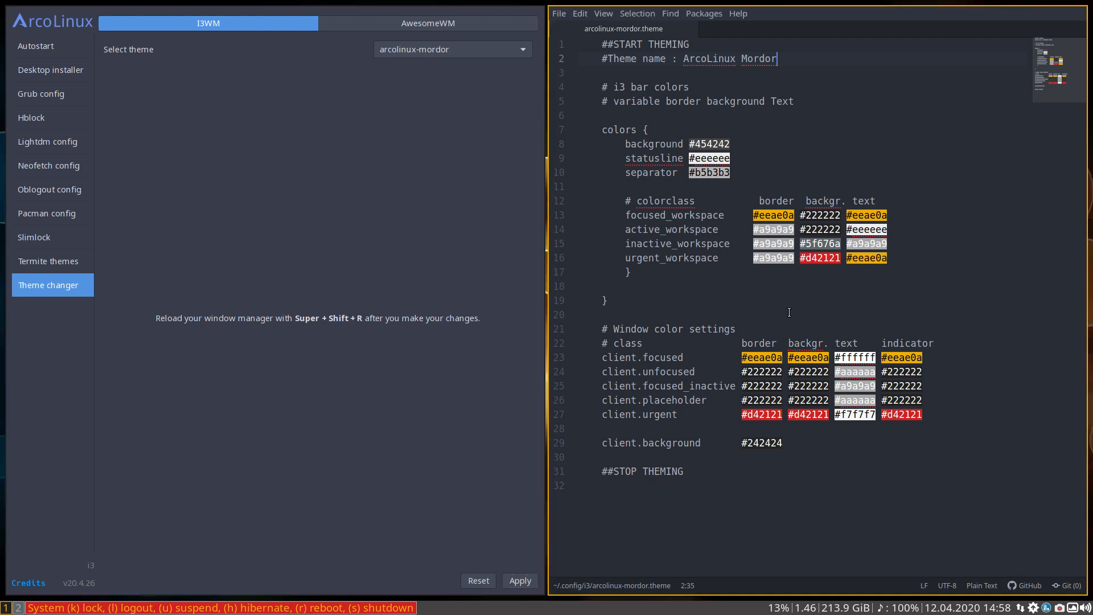
{"action": "double_click", "coordinate": [863, 259]}
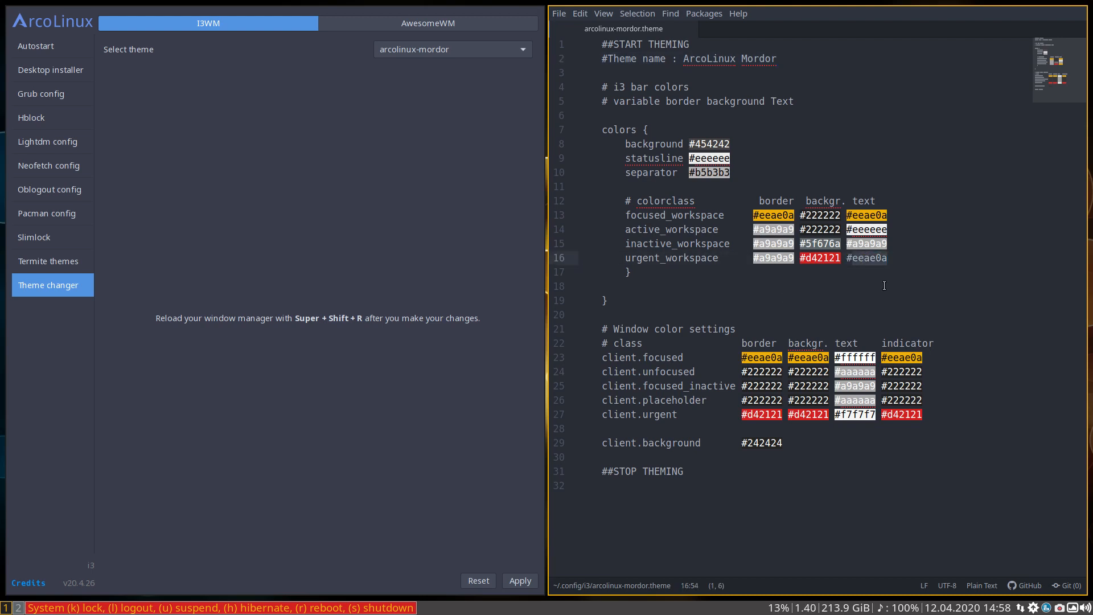
{"action": "key", "text": "Escape"}
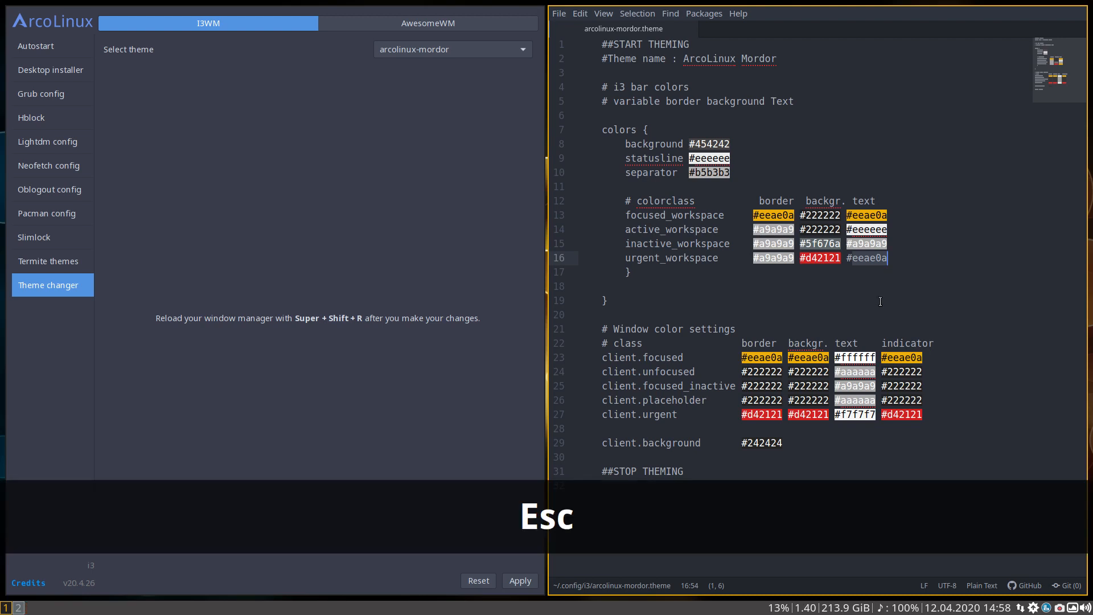
{"action": "left_click", "coordinate": [880, 302]}
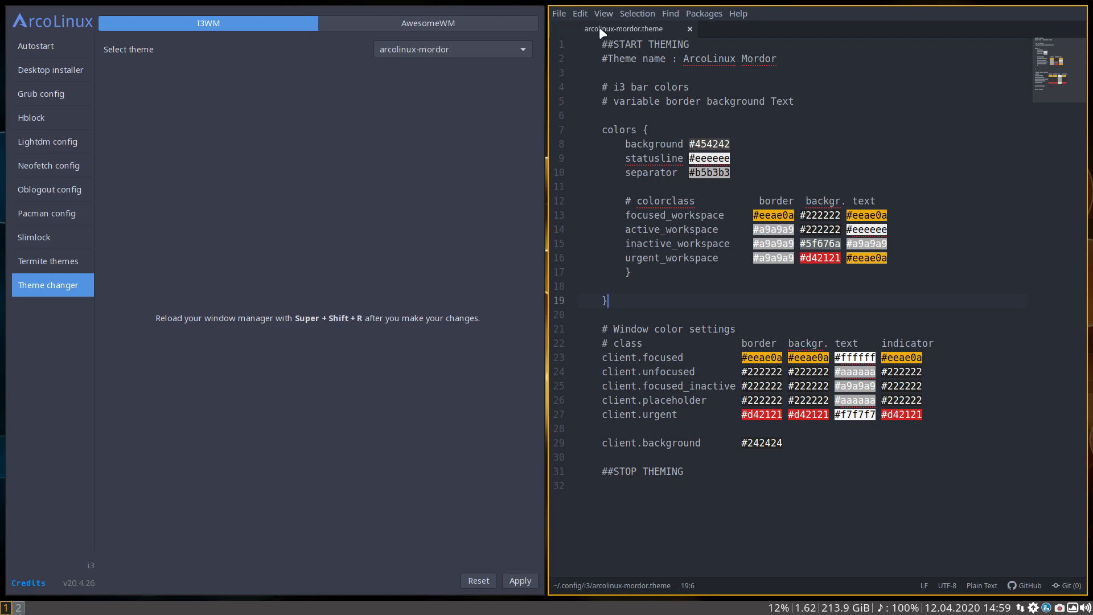
Close both terminals on workspace 2 and open two fresh ones side by side
{"action": "left_click", "coordinate": [19, 607]}
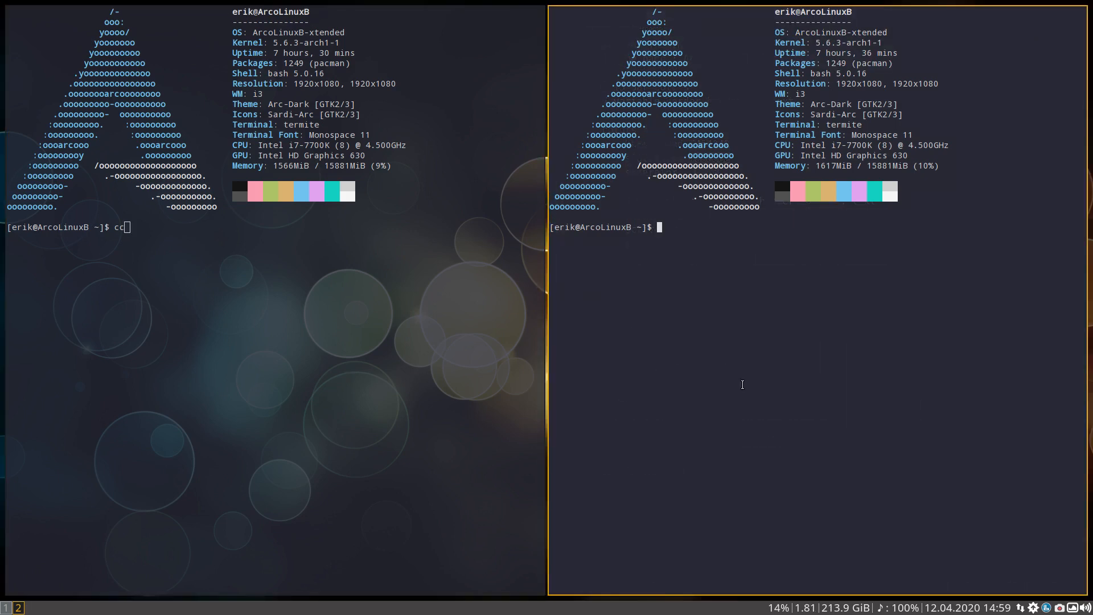
{"action": "key", "text": "super+a"}
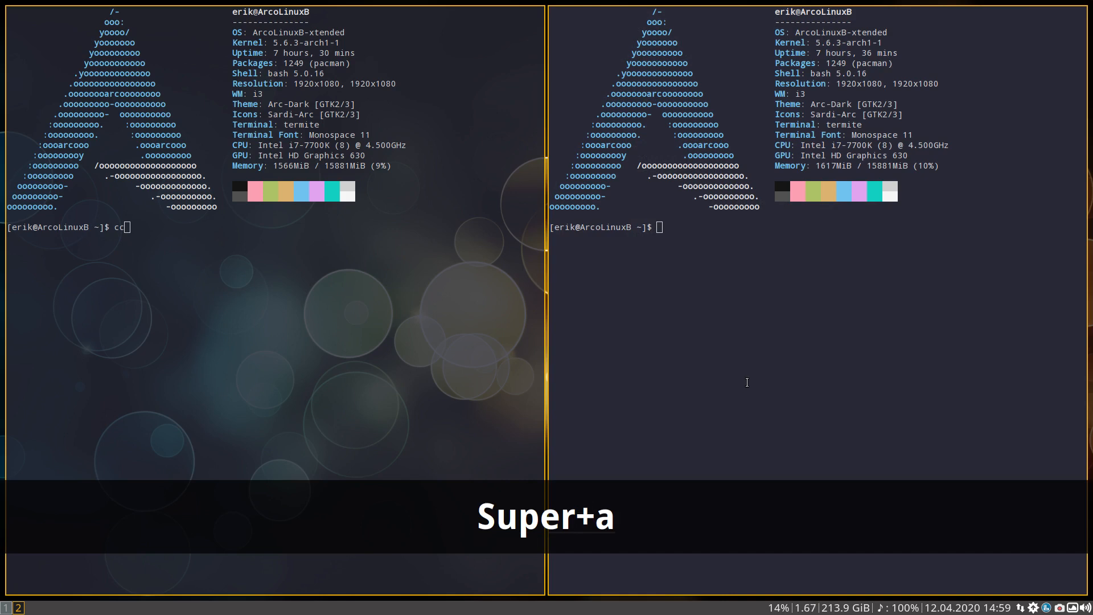
{"action": "key", "text": "super+q"}
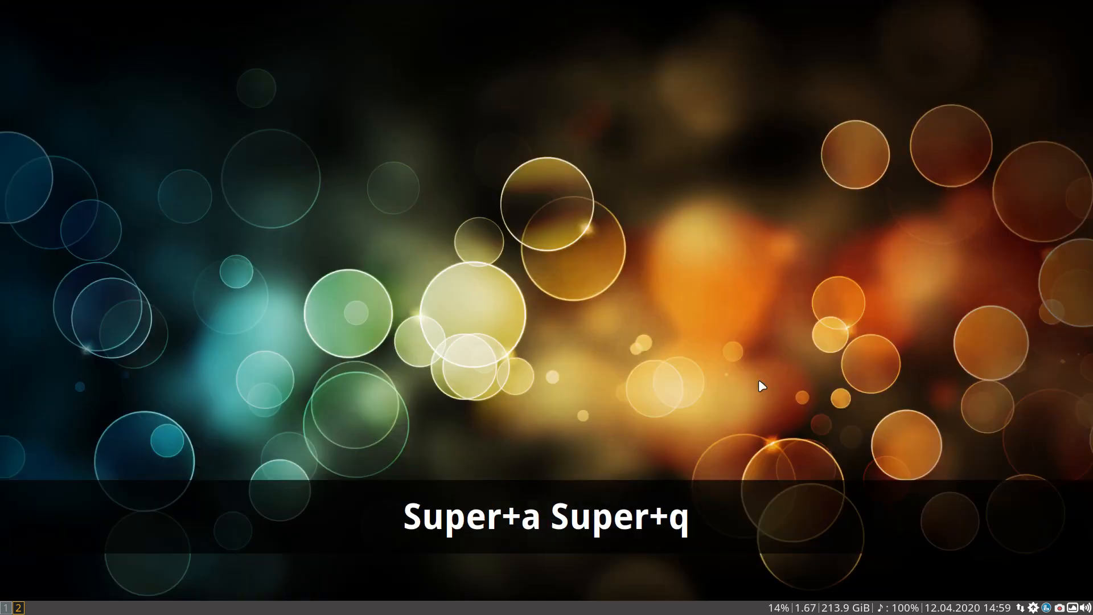
{"action": "key", "text": "ctrl+alt+t"}
{"action": "key", "text": "ctrl+alt+t"}
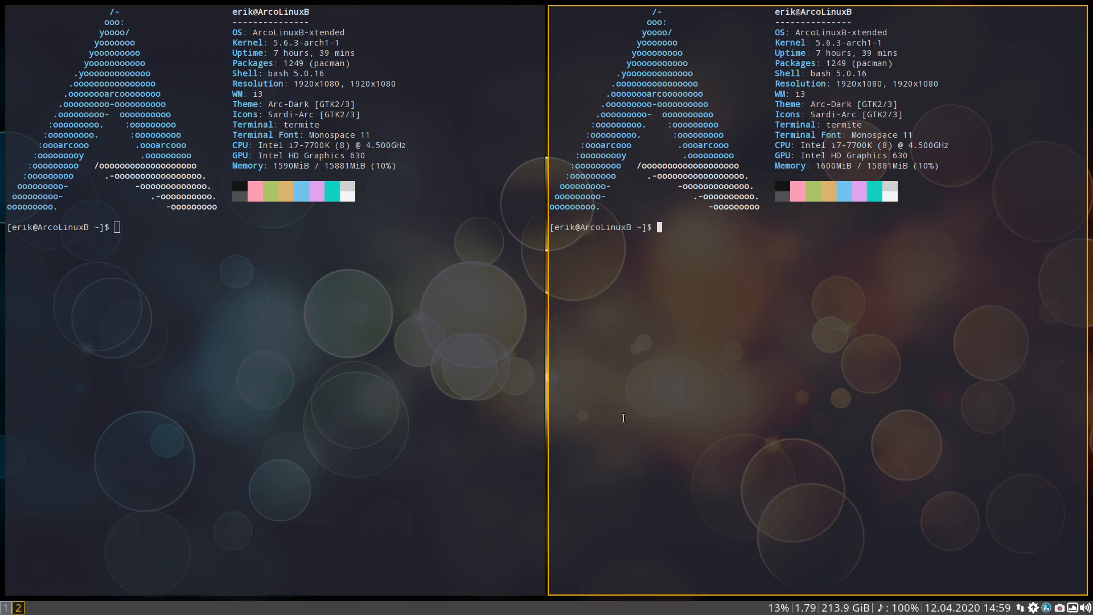
Return to the Tweak Tool on workspace 1 and apply arcolinux-paraiso as the Termite theme
{"action": "key", "text": "super+1"}
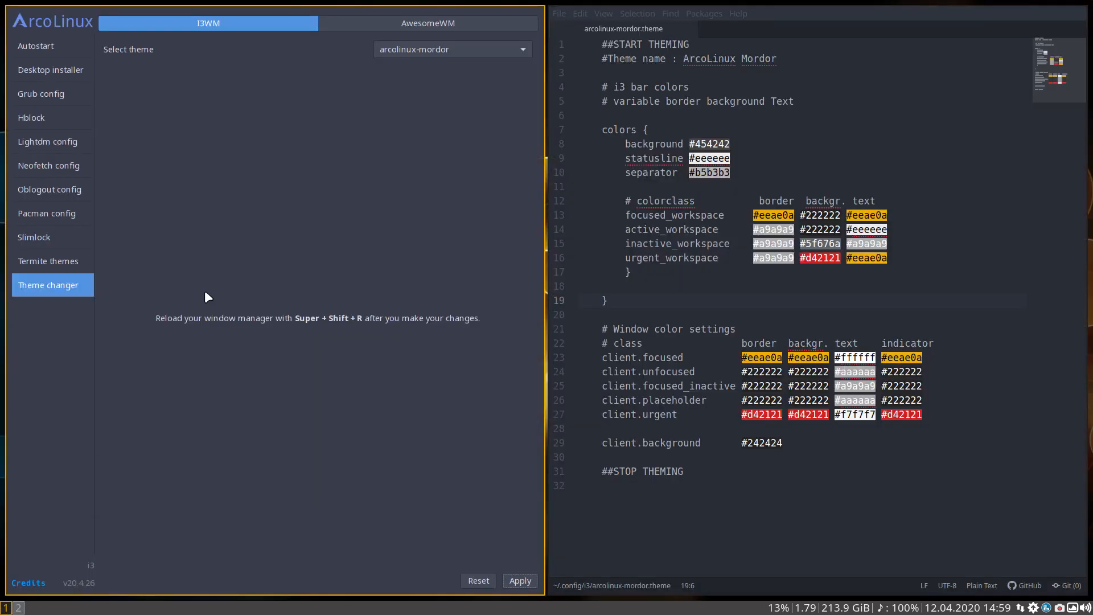
{"action": "left_click", "coordinate": [444, 51]}
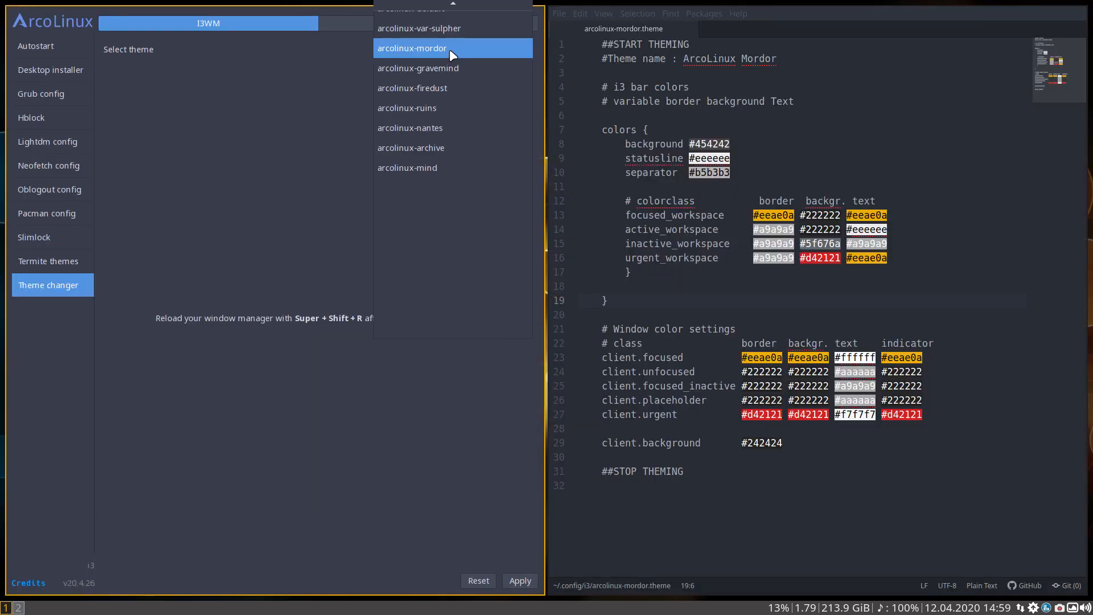
{"action": "left_click", "coordinate": [324, 113]}
{"action": "left_click", "coordinate": [81, 261]}
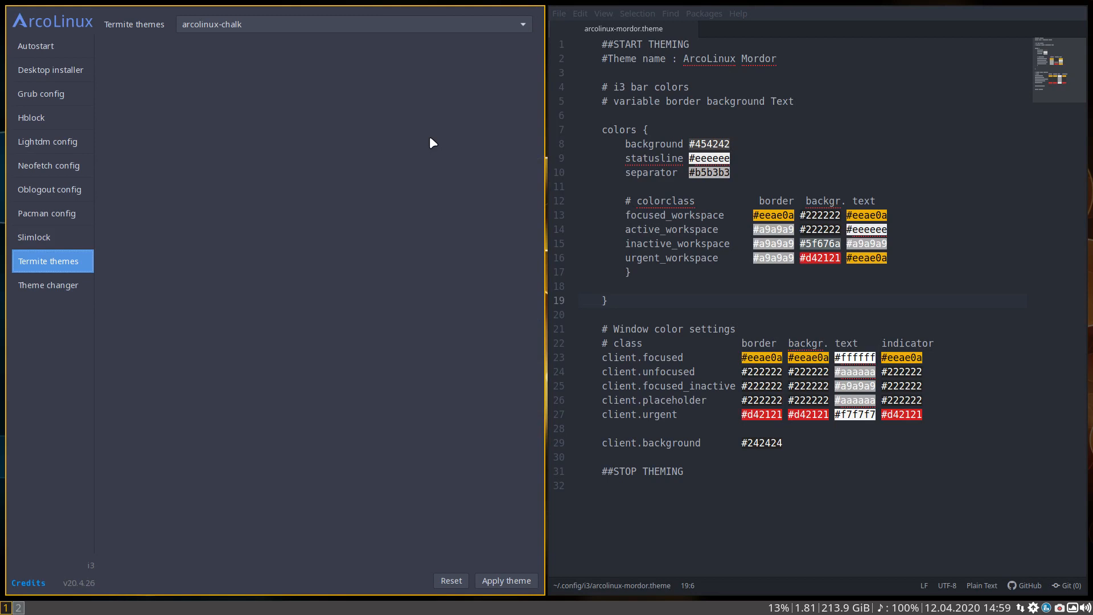
{"action": "left_click", "coordinate": [441, 23]}
{"action": "scroll", "coordinate": [402, 282], "scroll_direction": "down", "scroll_amount": 7}
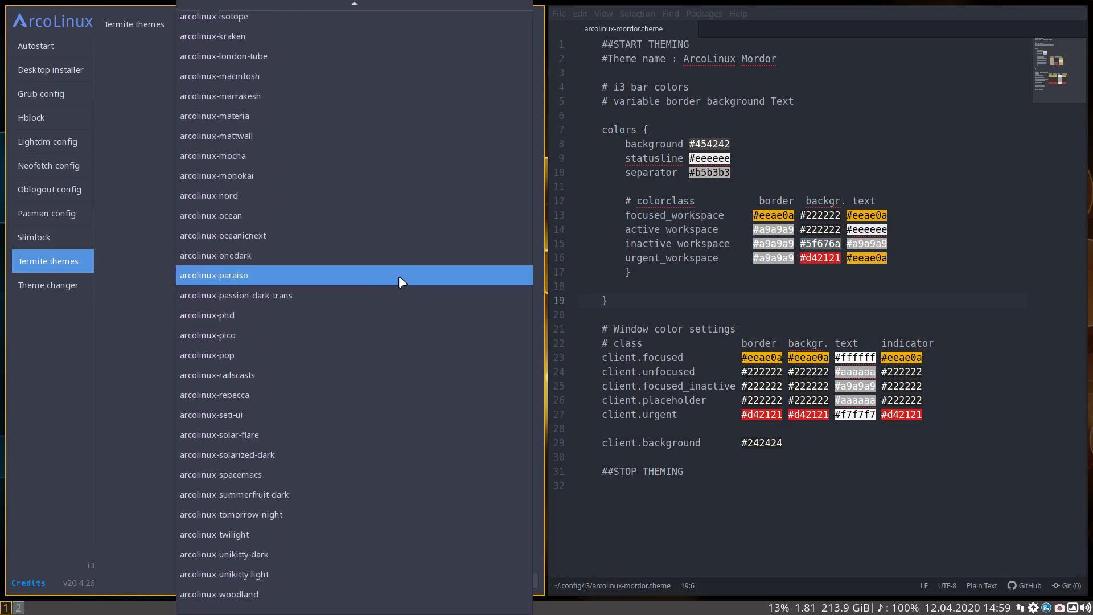
{"action": "left_click", "coordinate": [319, 274]}
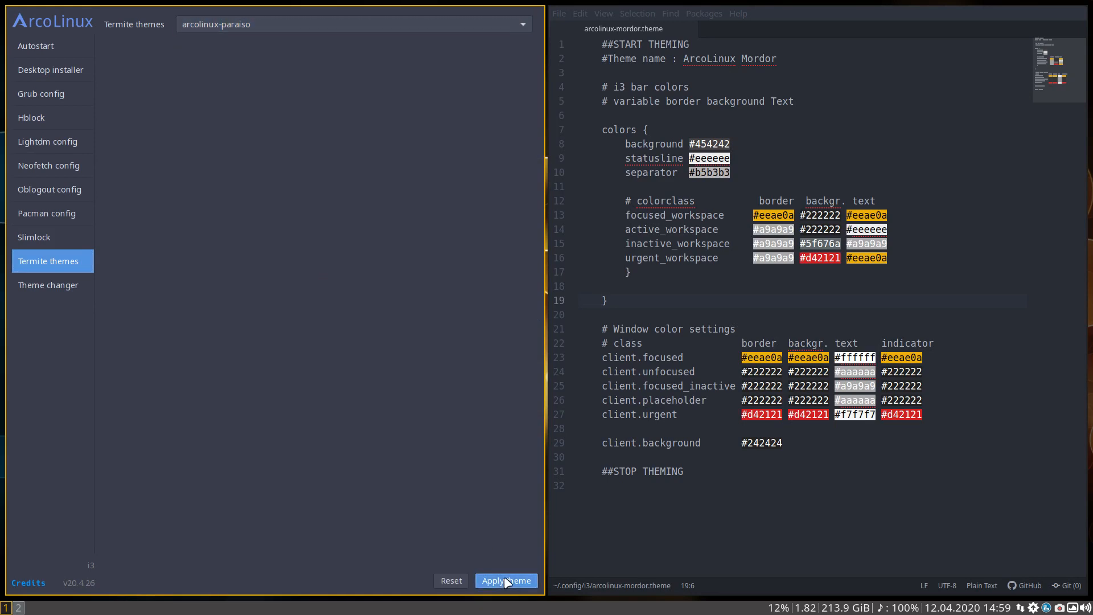
{"action": "left_click", "coordinate": [504, 576]}
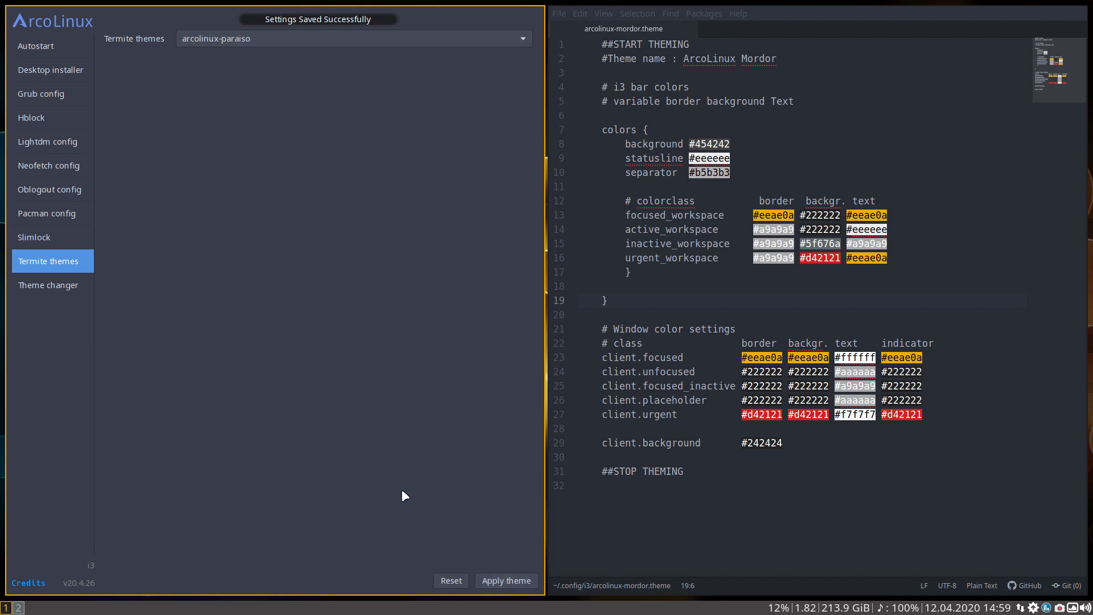
Open a terminal on workspace 4, recolor it to match the current wallpaper and switch through several wallpapers with matching terminal colors
{"action": "key", "text": "super+apostrophe"}
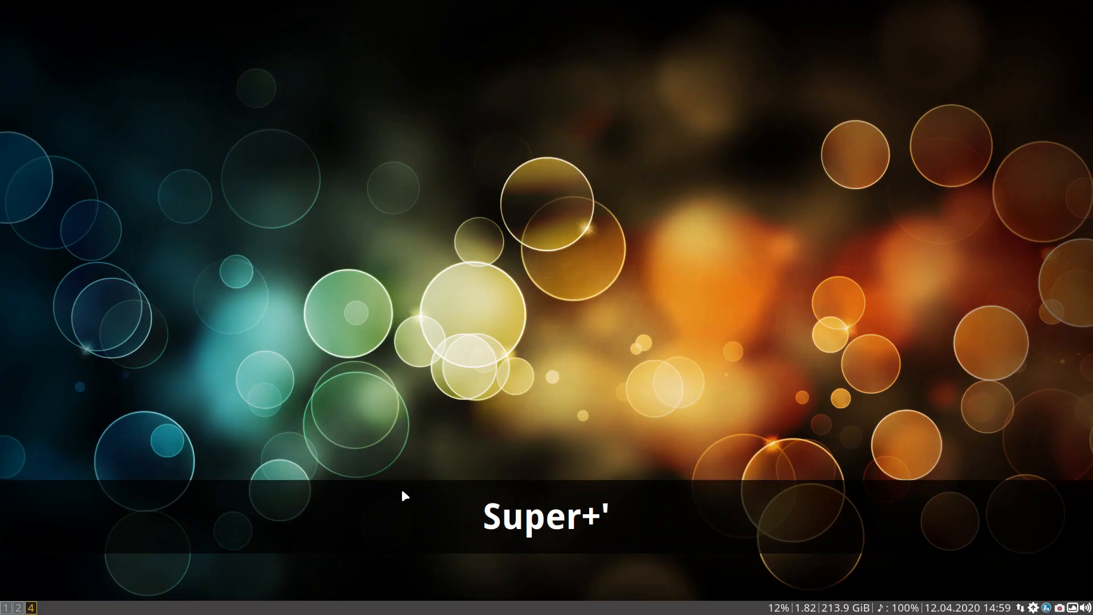
{"action": "key", "text": "ctrl+alt+t"}
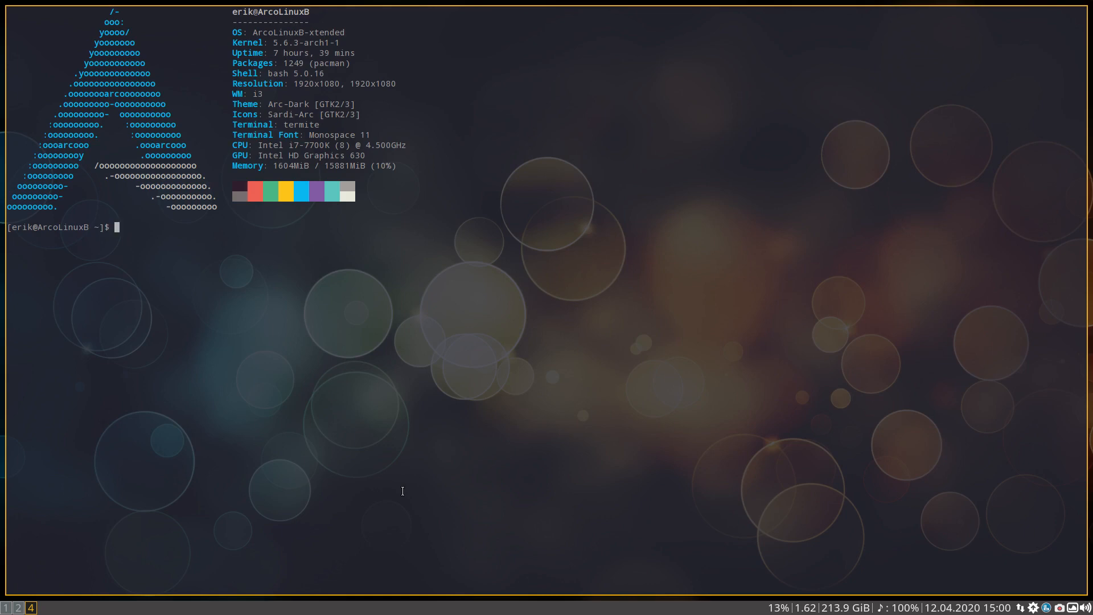
{"action": "key", "text": "alt+shift+u"}
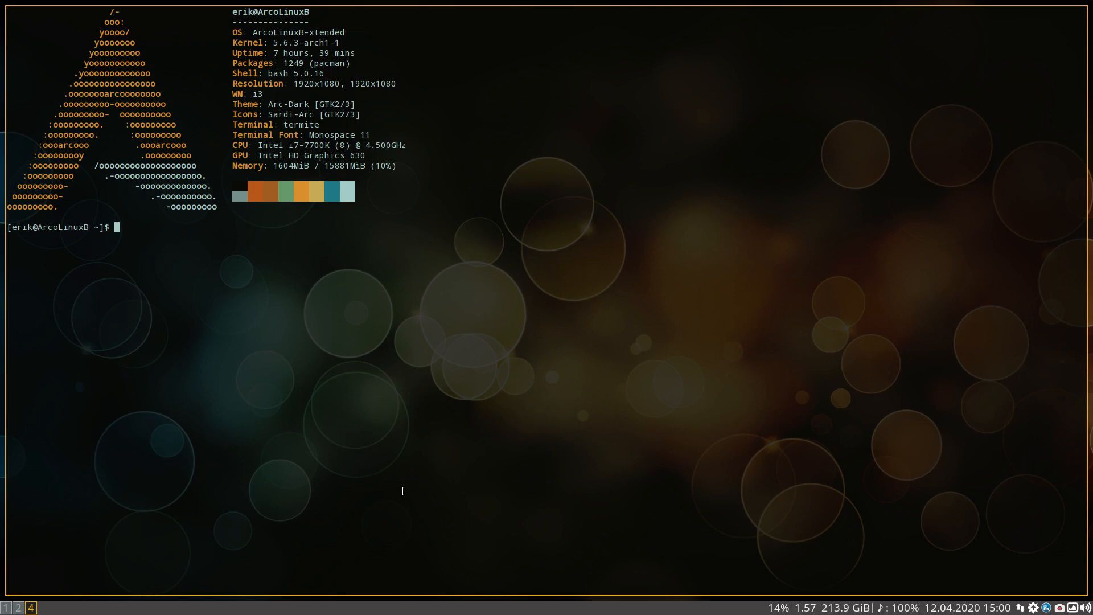
{"action": "key", "text": "alt+shift+n"}
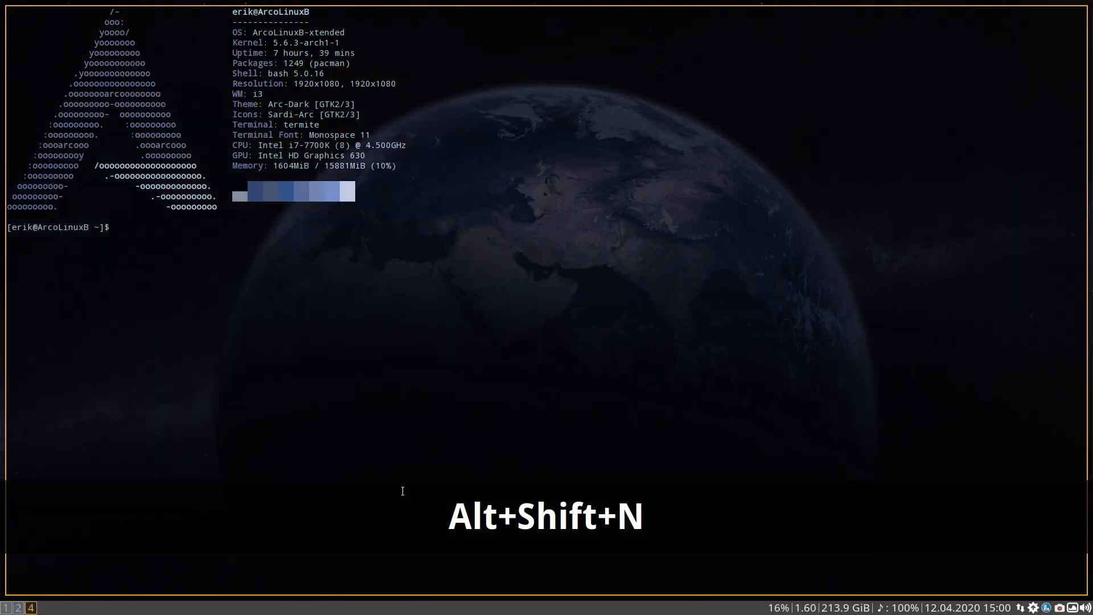
{"action": "key", "text": "alt+shift+n"}
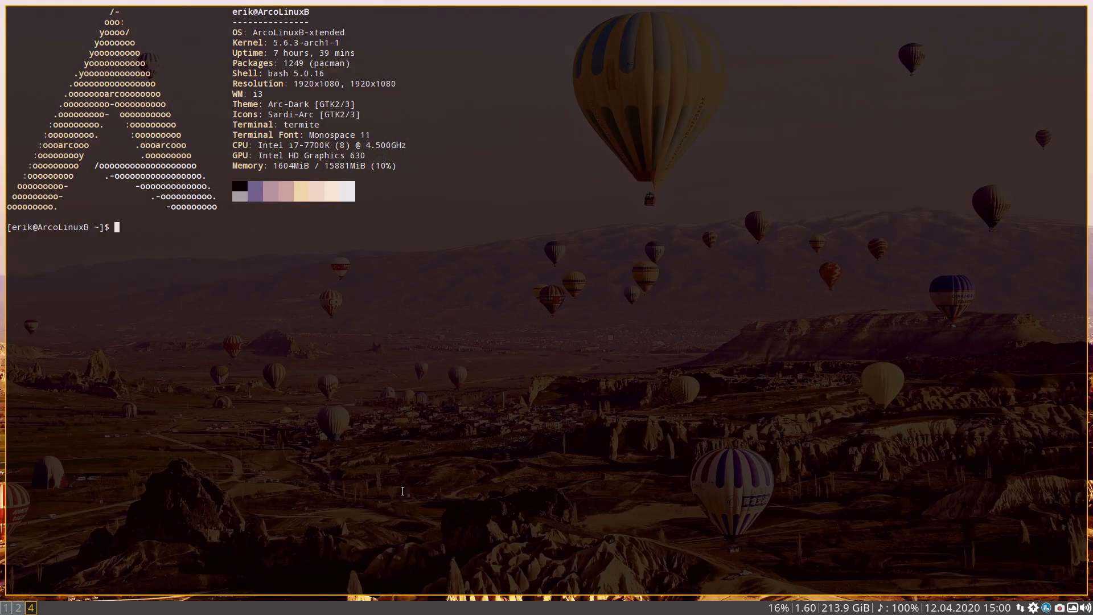
{"action": "key", "text": "alt+shift+n"}
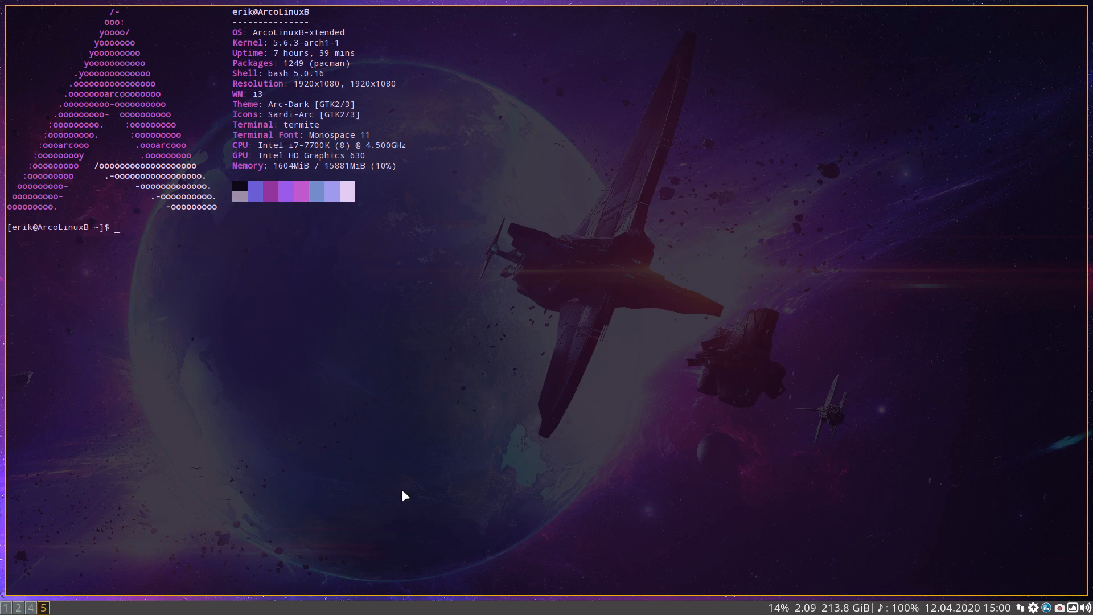
View the bare wallpaper on empty workspace 5, return to workspace 4 and switch through more wallpapers with matching terminal colors
{"action": "key", "text": "super+5"}
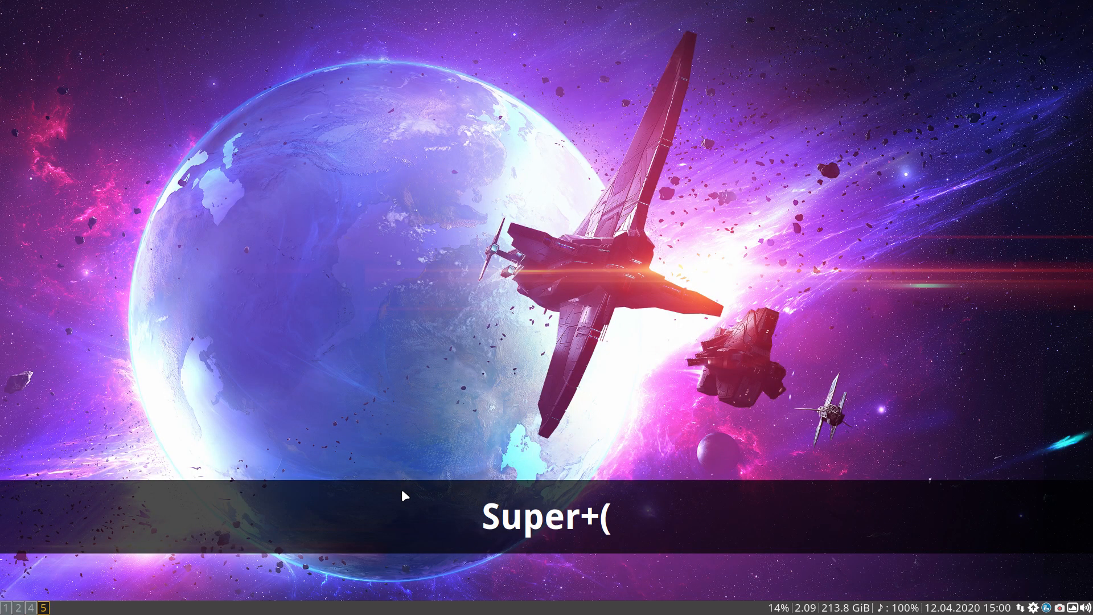
{"action": "key", "text": "super+4"}
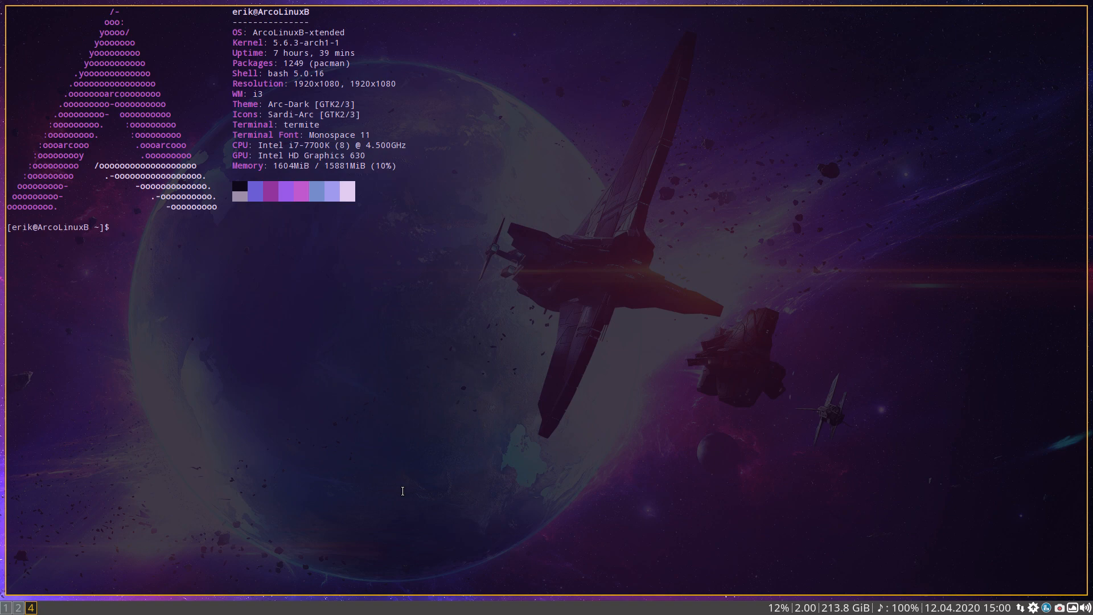
{"action": "key", "text": "alt+shift+n"}
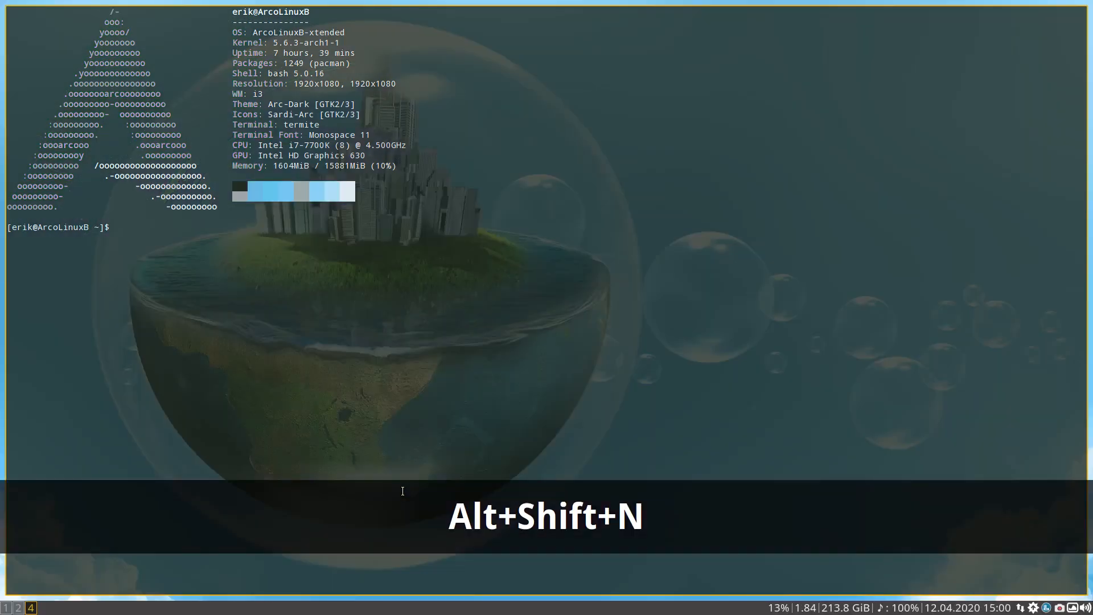
{"action": "key", "text": "alt+shift+n"}
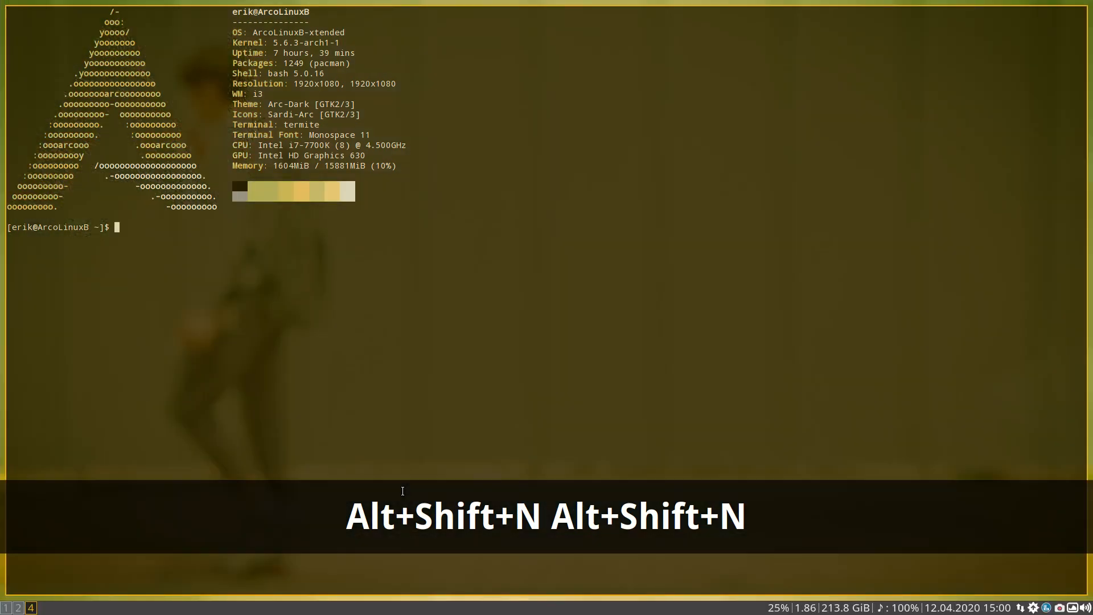
{"action": "key", "text": "alt+shift+n"}
{"action": "key", "text": "alt+shift+n"}
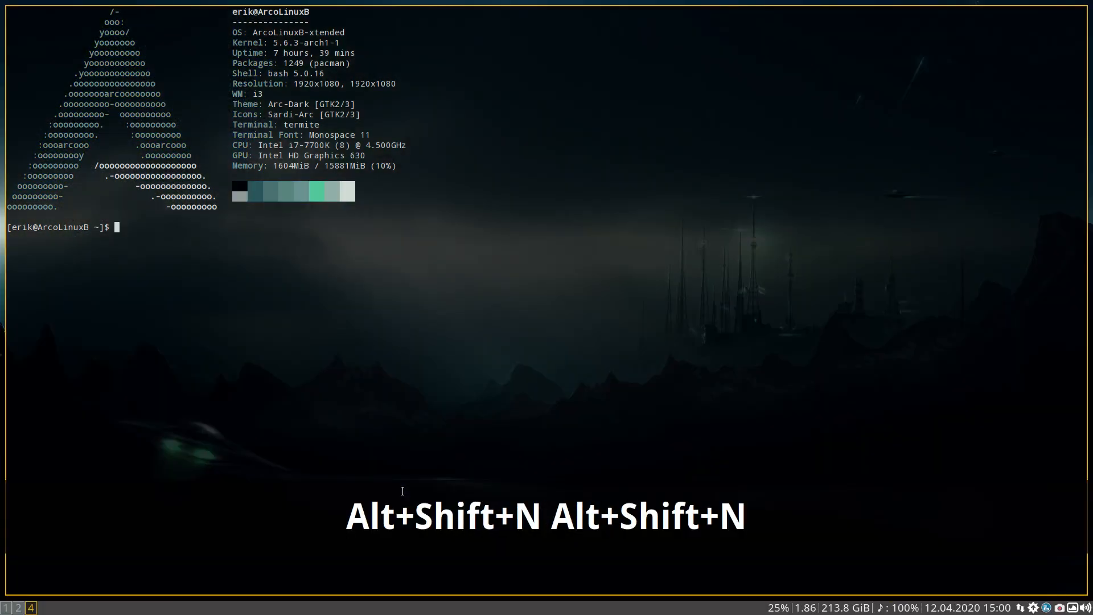